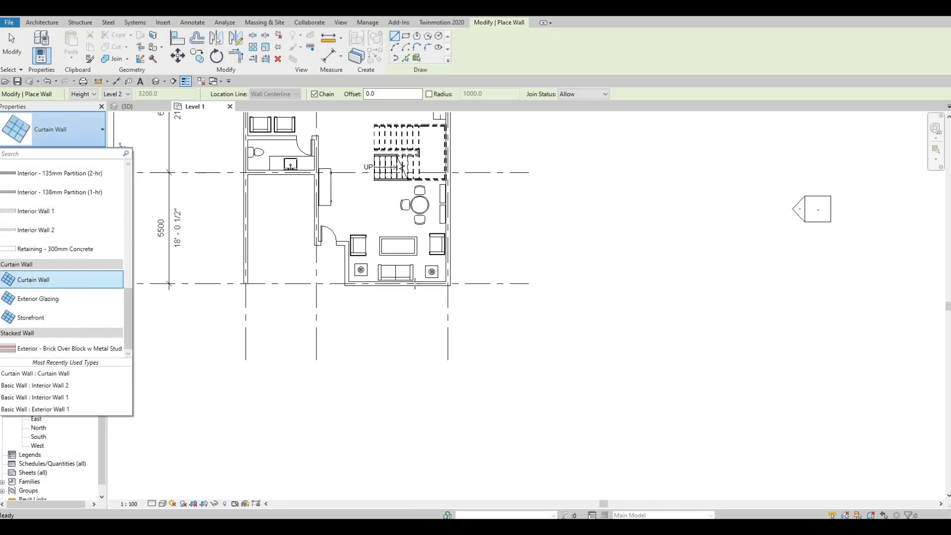
Draw a curtain wall about 4300 mm long in the front exterior wall behind the sofa, using the Curtain Wall type.
click(420, 281)
scroll(420, 283, up, 5)
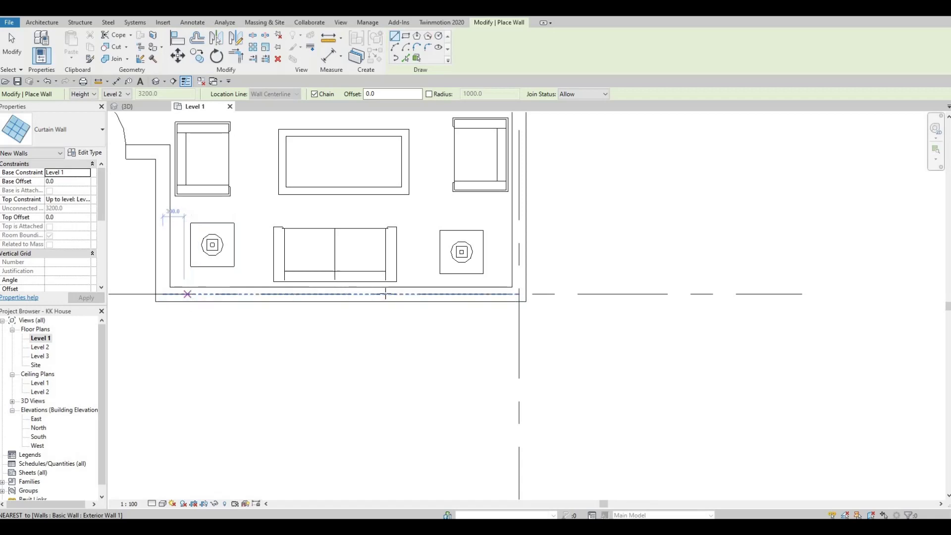
click(188, 294)
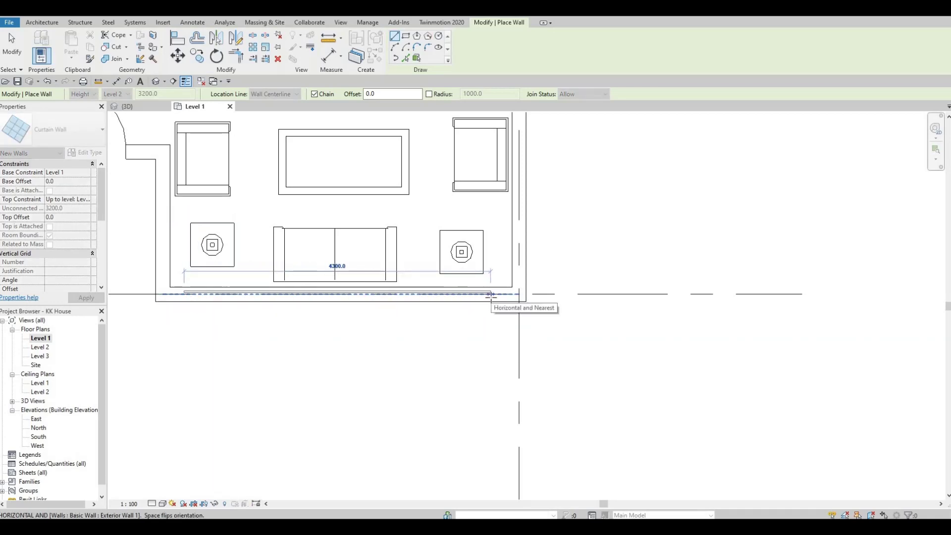
click(490, 294)
key(Escape)
key(Escape)
Draw a curtain wall in the rear exterior wall behind the dining table, starting at the middle vertical grid line.
middle_drag(329, 286, 371, 296)
scroll(371, 295, down, 1)
scroll(341, 322, down, 2)
middle_drag(302, 316, 333, 424)
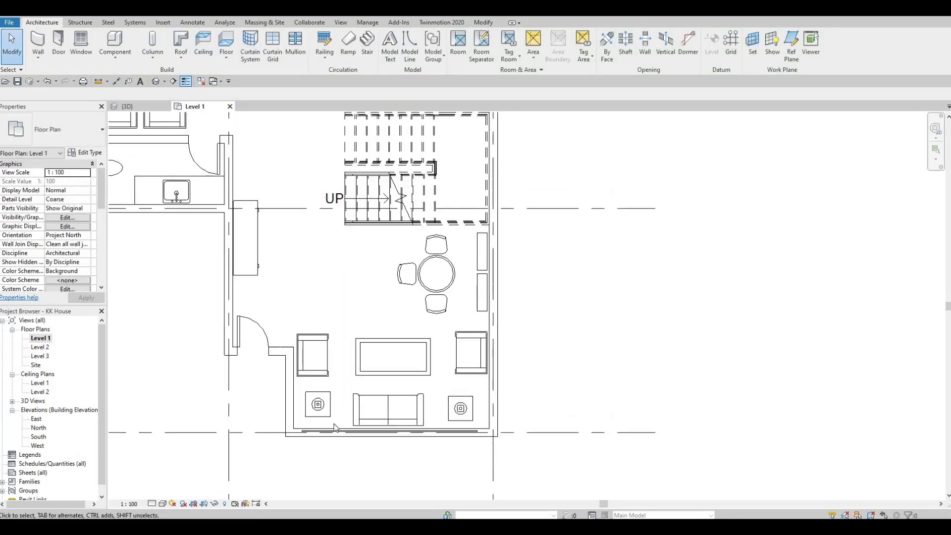
middle_drag(257, 198, 310, 325)
scroll(310, 324, down, 1)
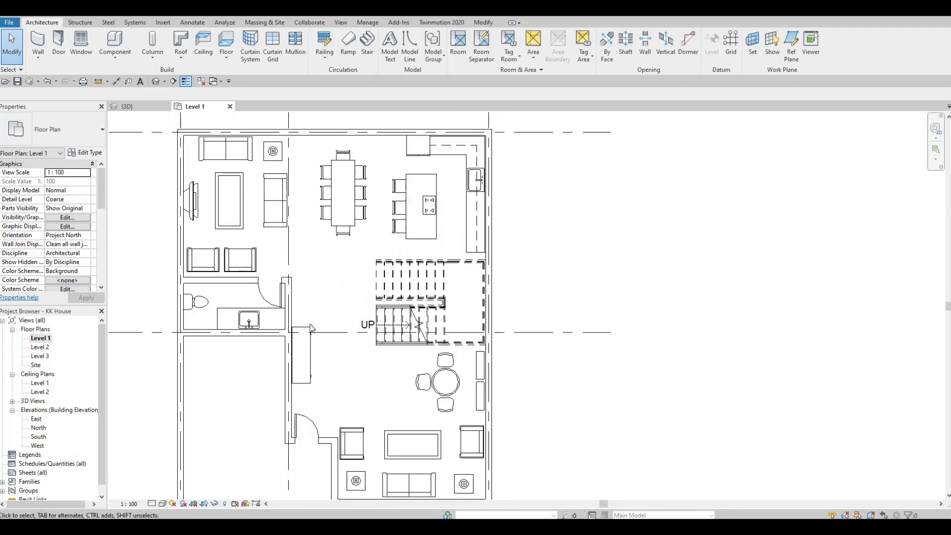
middle_drag(282, 368, 287, 377)
middle_drag(332, 266, 321, 339)
middle_drag(308, 244, 299, 264)
scroll(300, 267, up, 1)
middle_drag(437, 228, 439, 248)
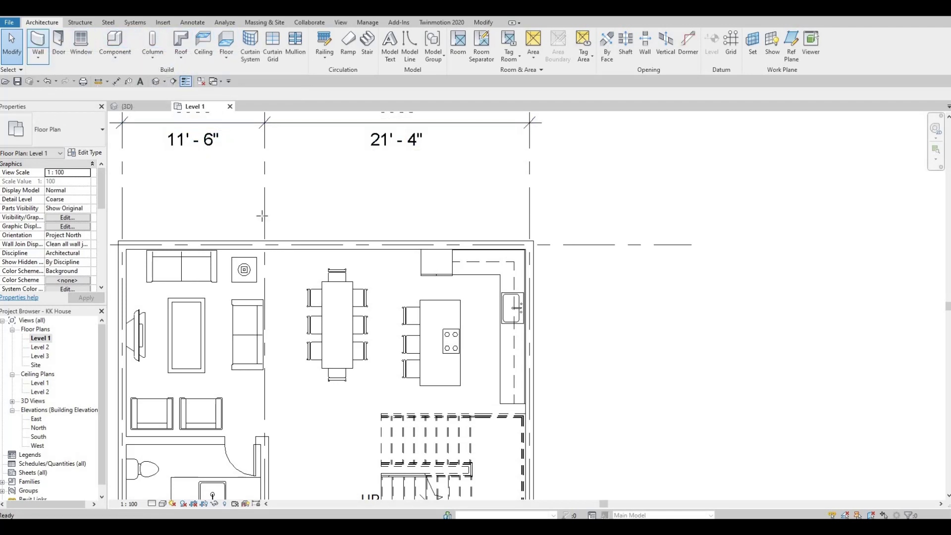
key(w)
key(a)
scroll(309, 244, up, 1)
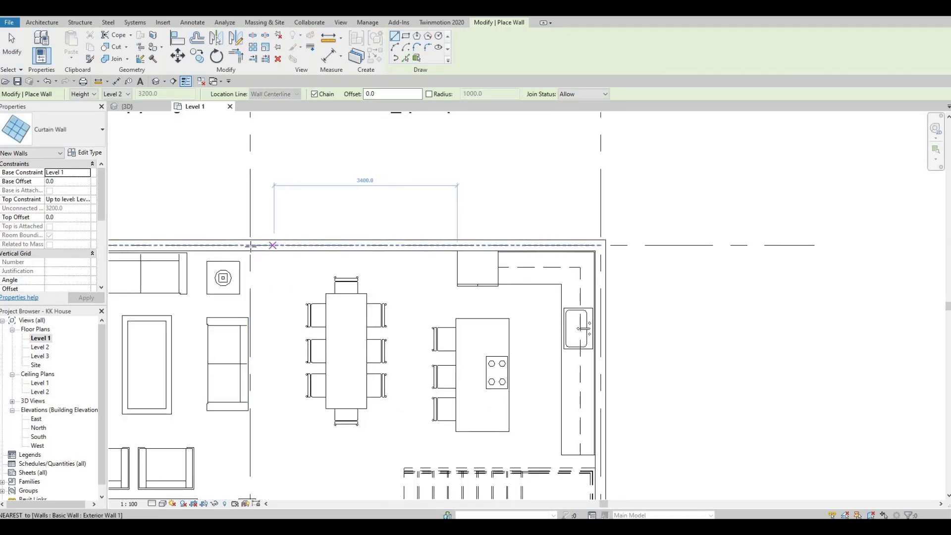
click(250, 244)
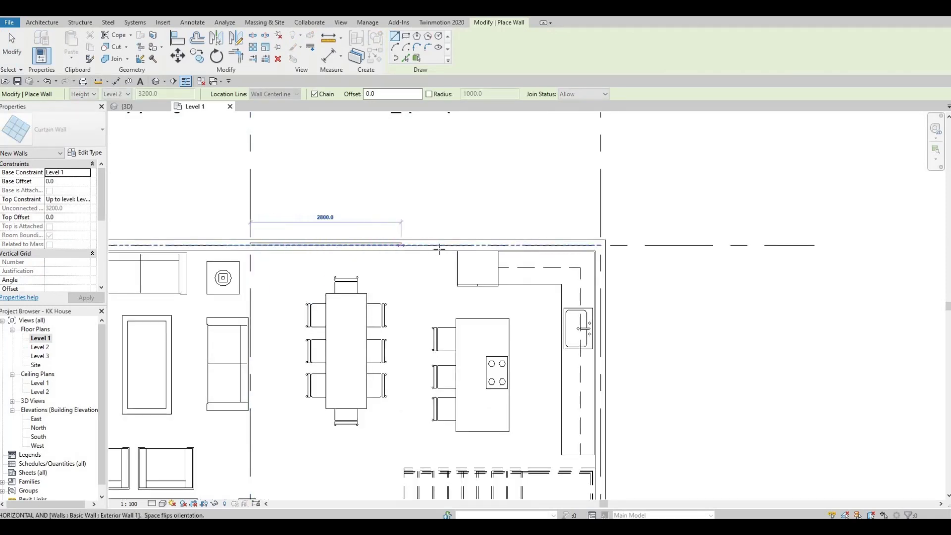
click(447, 246)
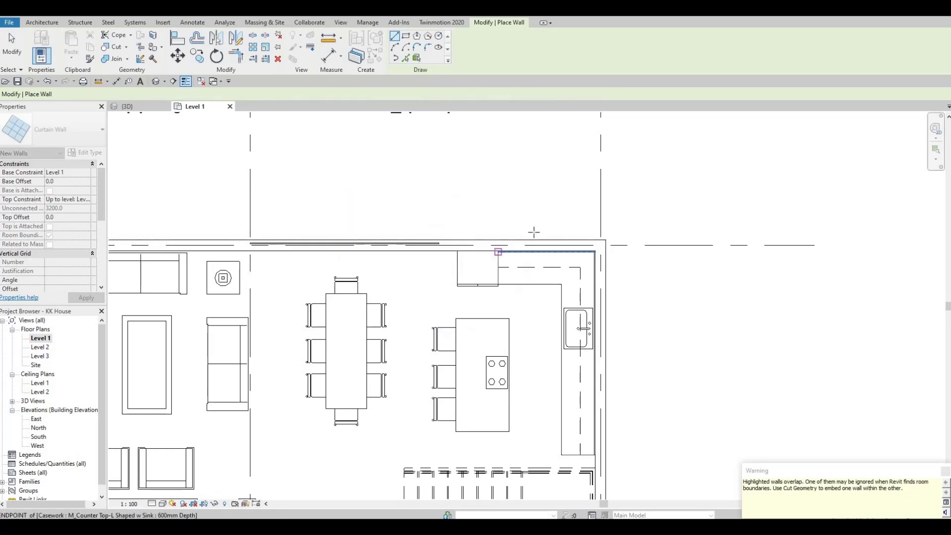
key(Escape)
Draw a curtain wall about 1900 mm long in the rear exterior wall behind the living room sofa.
scroll(532, 247, down, 2)
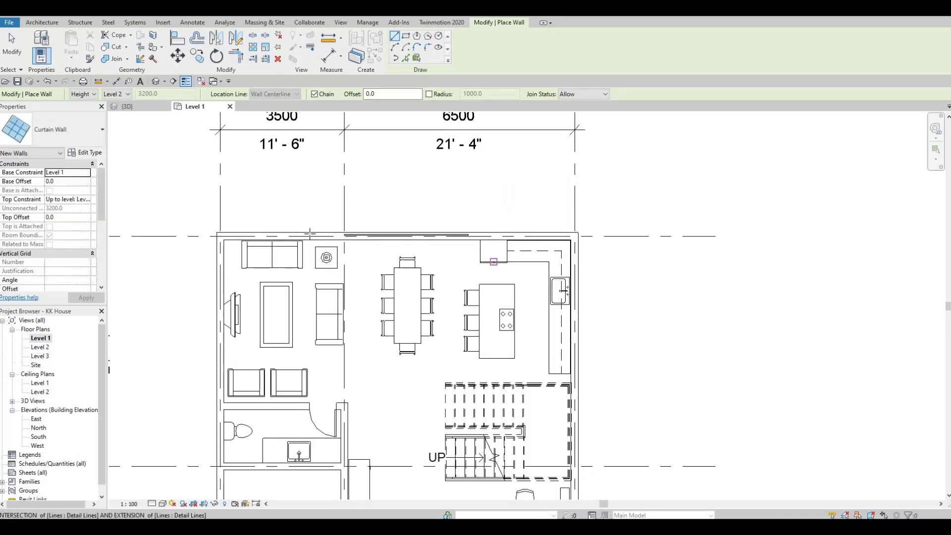
middle_drag(272, 231, 304, 197)
scroll(285, 185, up, 2)
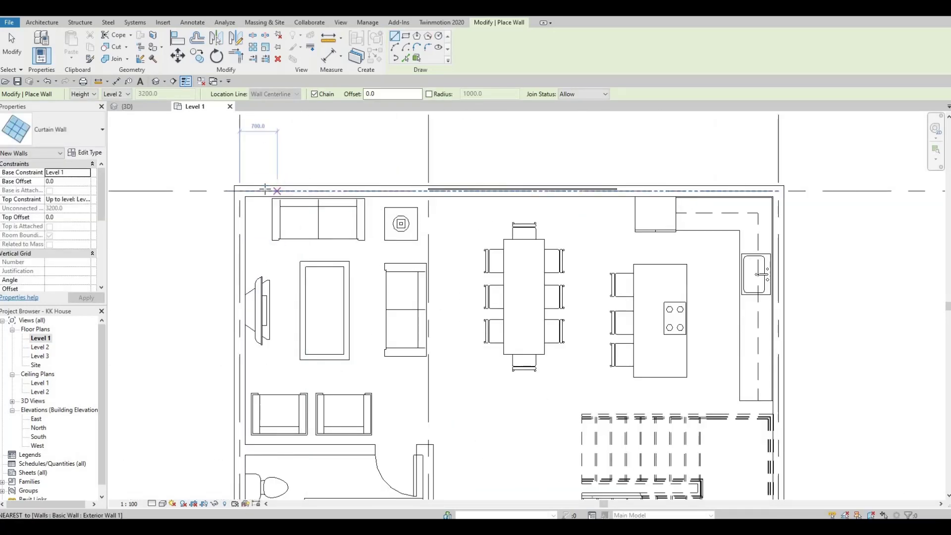
click(266, 190)
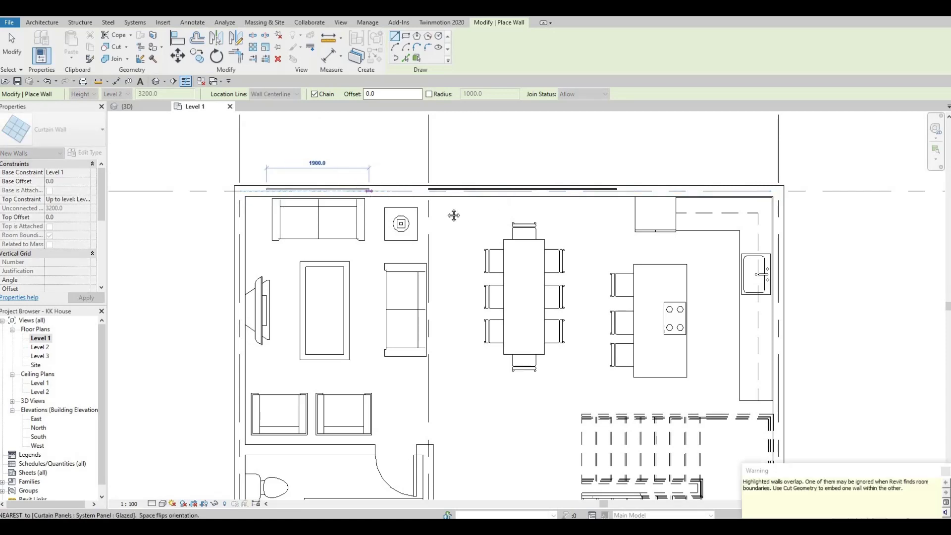
key(Escape)
Draw a short curtain wall in the rear exterior wall behind the kitchen's L-shaped counter.
middle_drag(705, 189, 590, 196)
scroll(589, 195, up, 2)
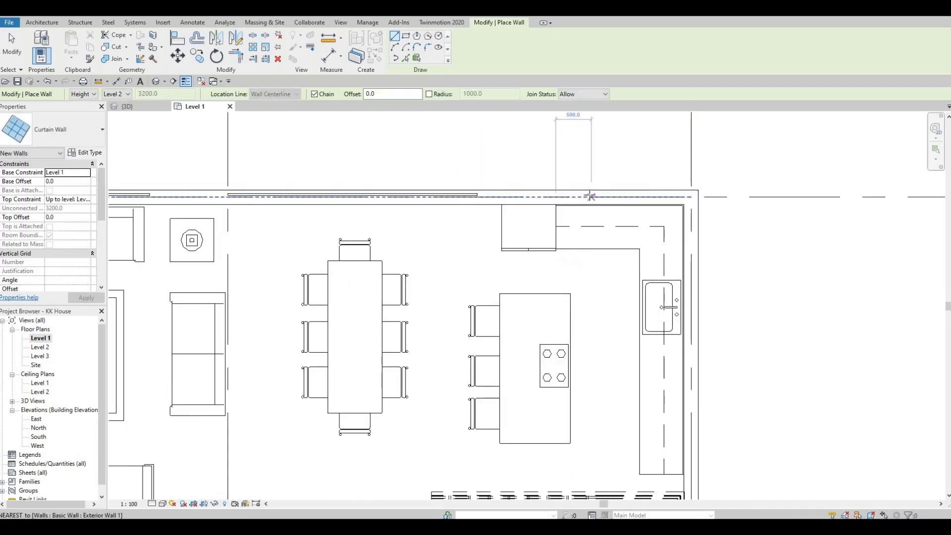
click(589, 196)
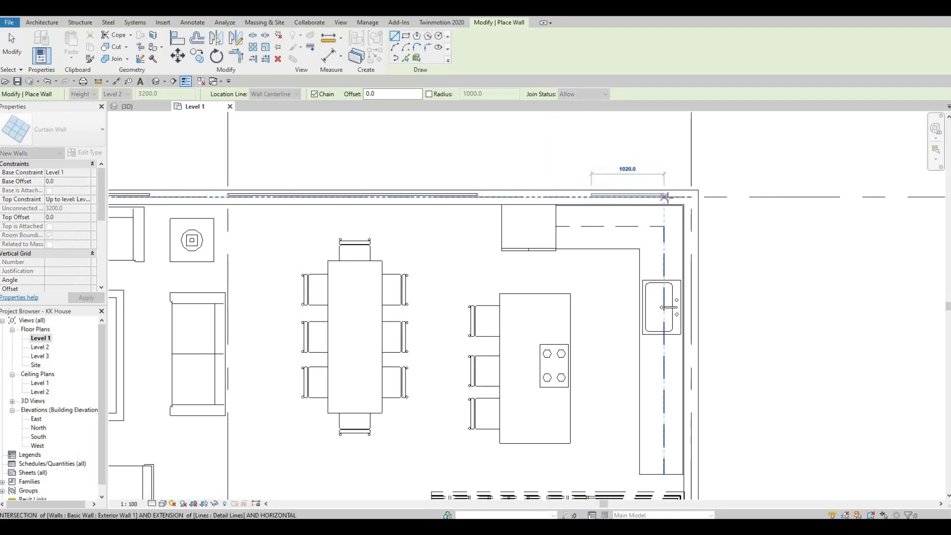
click(670, 197)
key(Escape)
key(Escape)
Draw a vertical curtain wall in the exterior wall beside the credenza, between the washroom and the entrance door.
middle_drag(561, 271, 560, 271)
scroll(560, 274, down, 5)
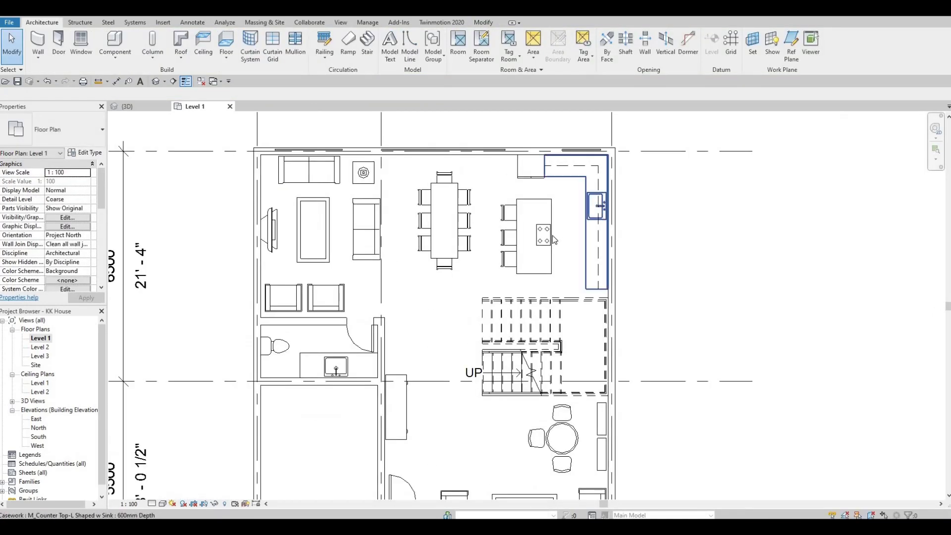
middle_drag(486, 275, 426, 242)
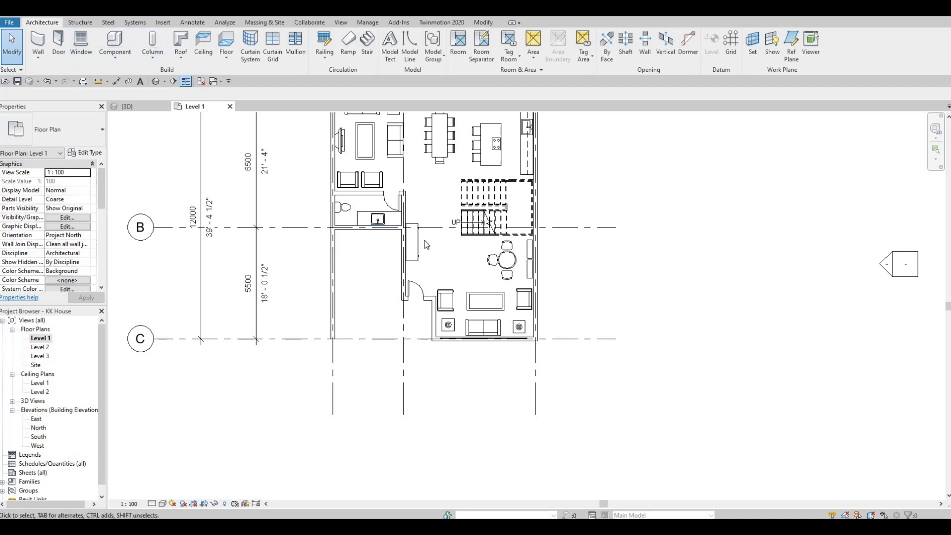
click(39, 42)
scroll(396, 232, up, 5)
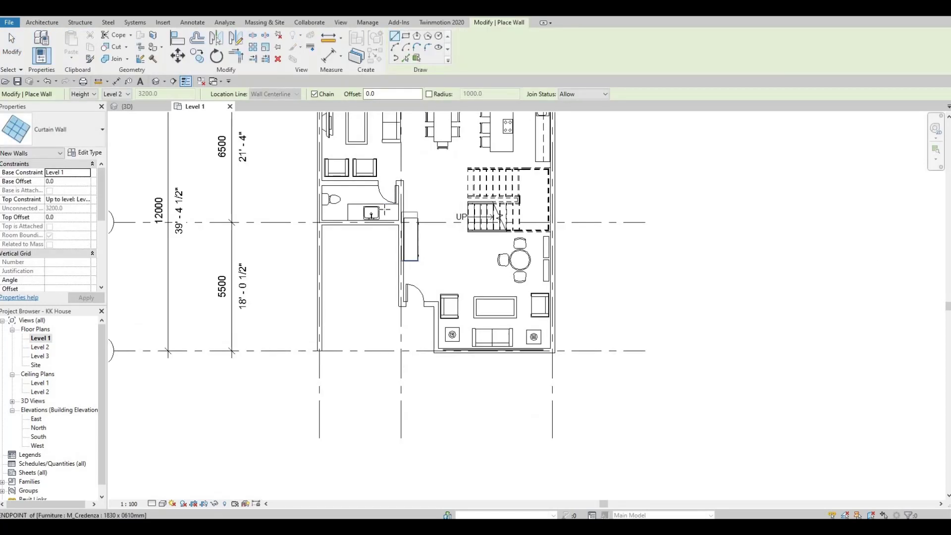
click(390, 204)
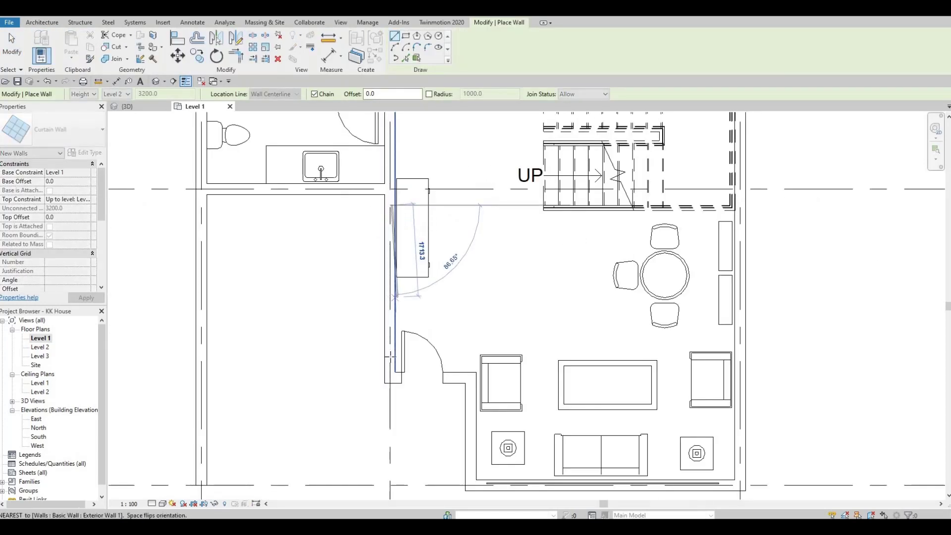
click(398, 330)
key(Escape)
key(Escape)
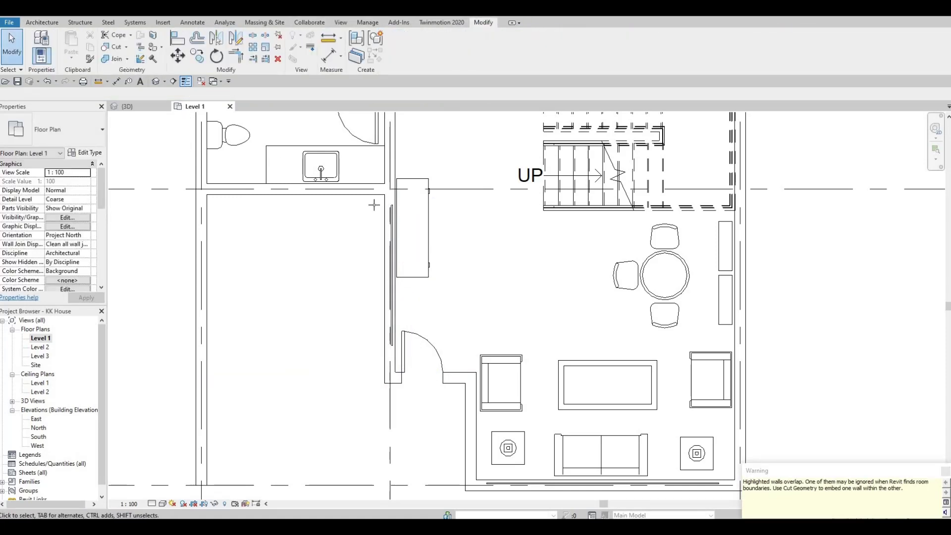
Use Cut Geometry to embed the curtain walls beside the credenza and in the front wall into their host walls.
click(112, 46)
click(393, 219)
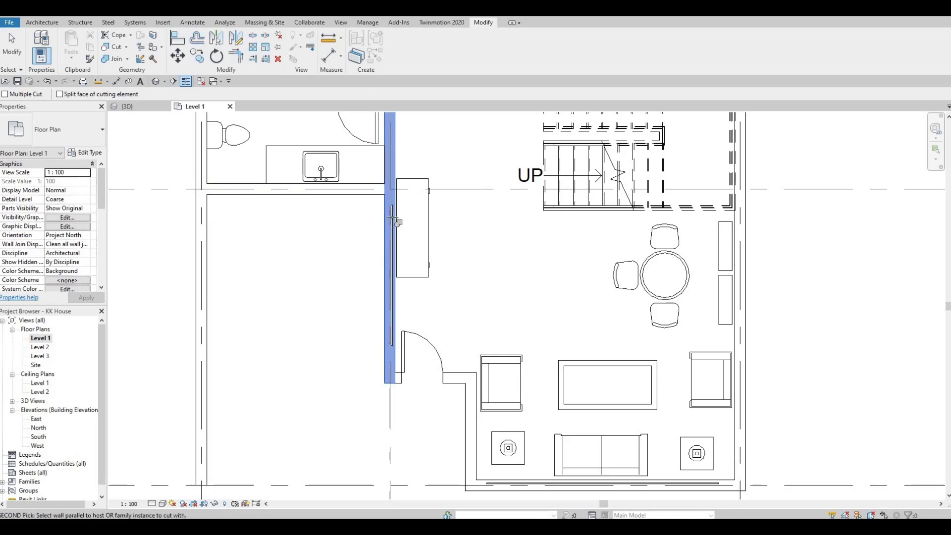
click(393, 218)
middle_drag(530, 493, 378, 381)
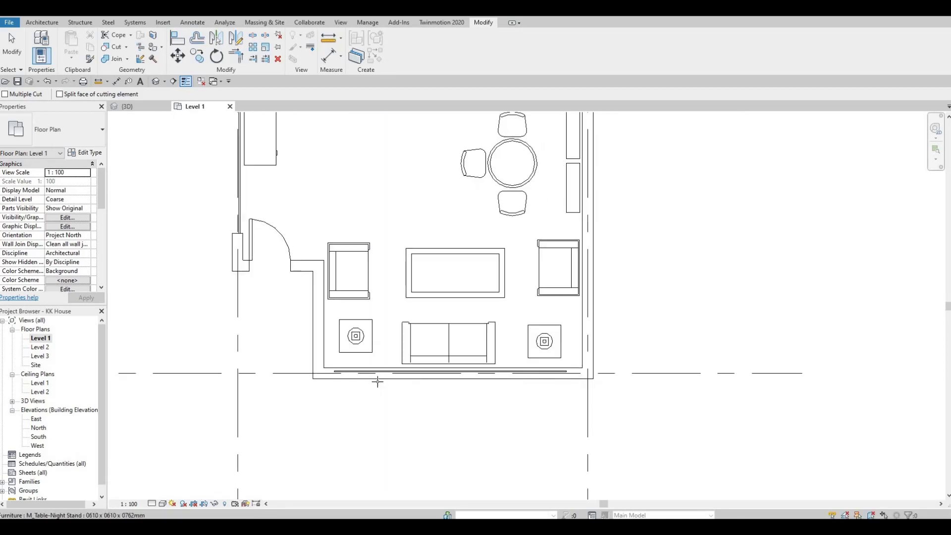
click(382, 377)
click(382, 371)
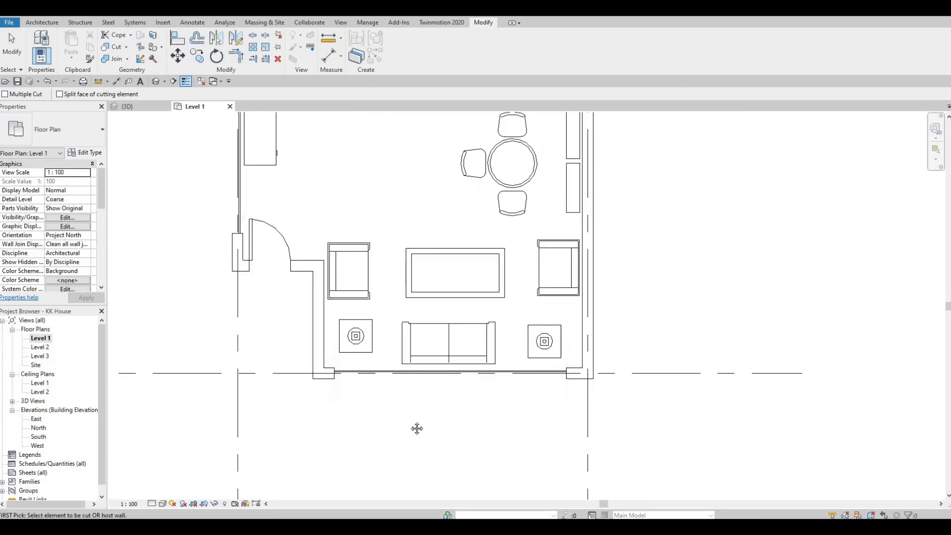
Cut the rear exterior wall with its three curtain walls behind the dining table, living room sofa and kitchen counter.
scroll(417, 428, down, 3)
scroll(375, 283, up, 4)
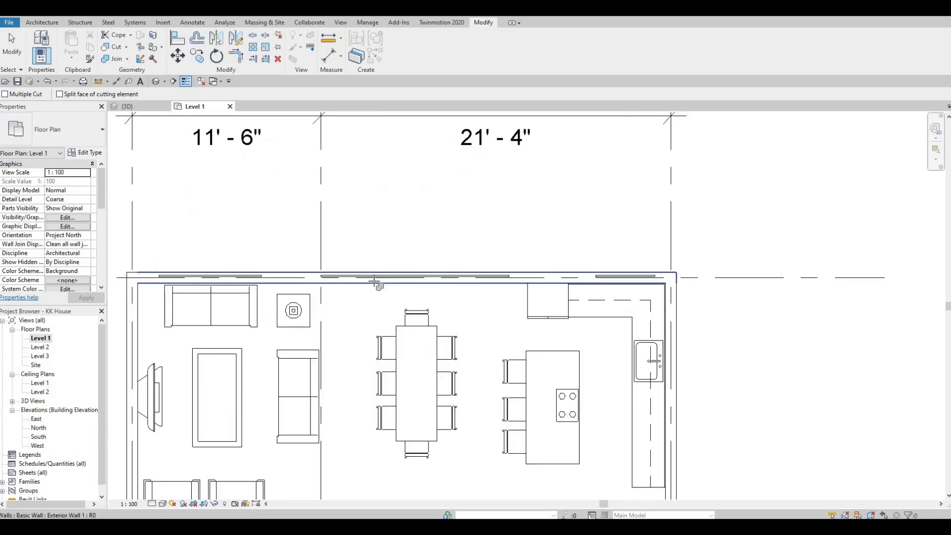
click(374, 281)
click(284, 272)
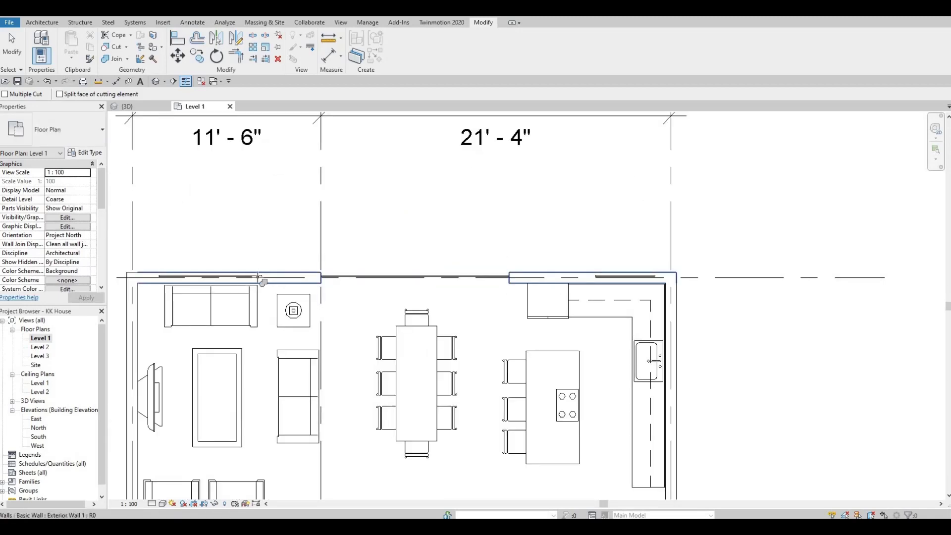
click(608, 274)
scroll(394, 208, down, 4)
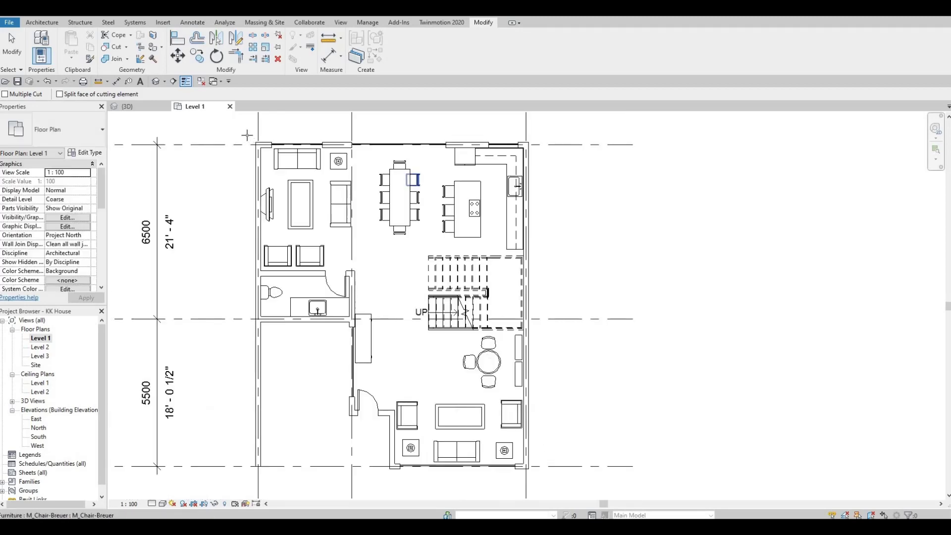
In the 3D view, resize the ground-floor front curtain wall to a top offset of about -492.7 and base offset of about 923.
click(156, 81)
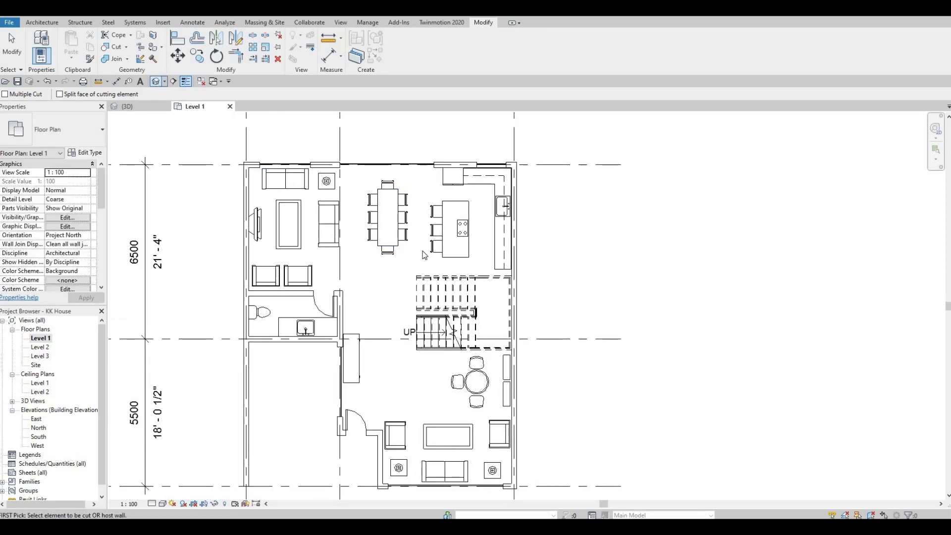
shift+middle_drag(454, 303, 372, 257)
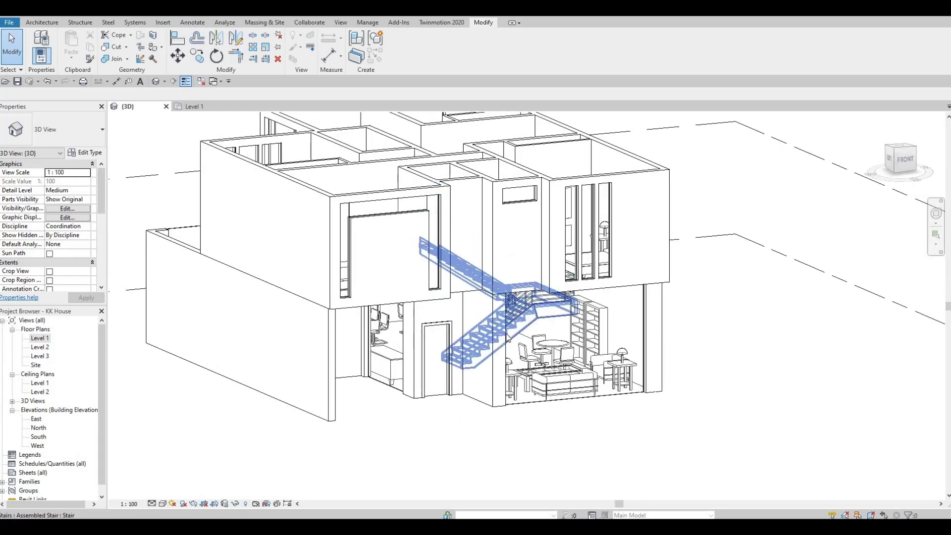
click(575, 286)
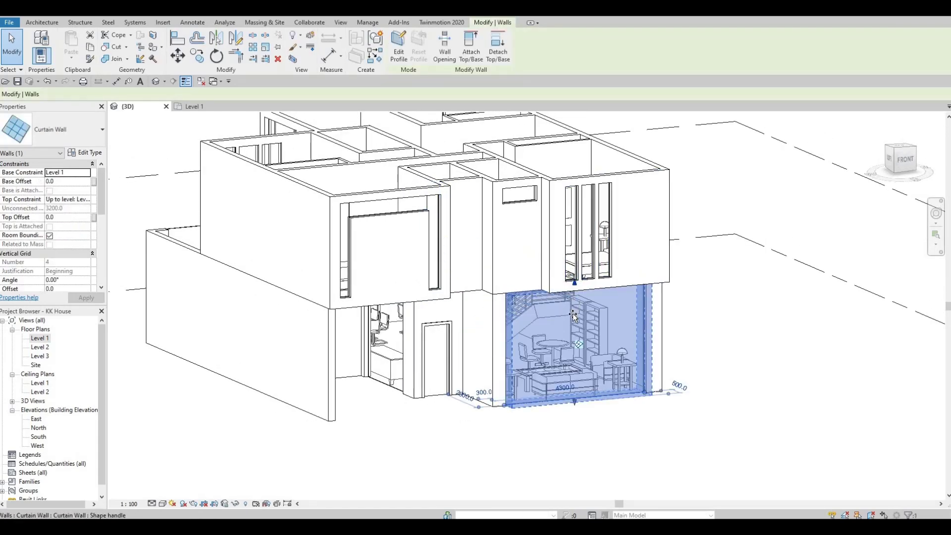
drag(573, 286, 573, 300)
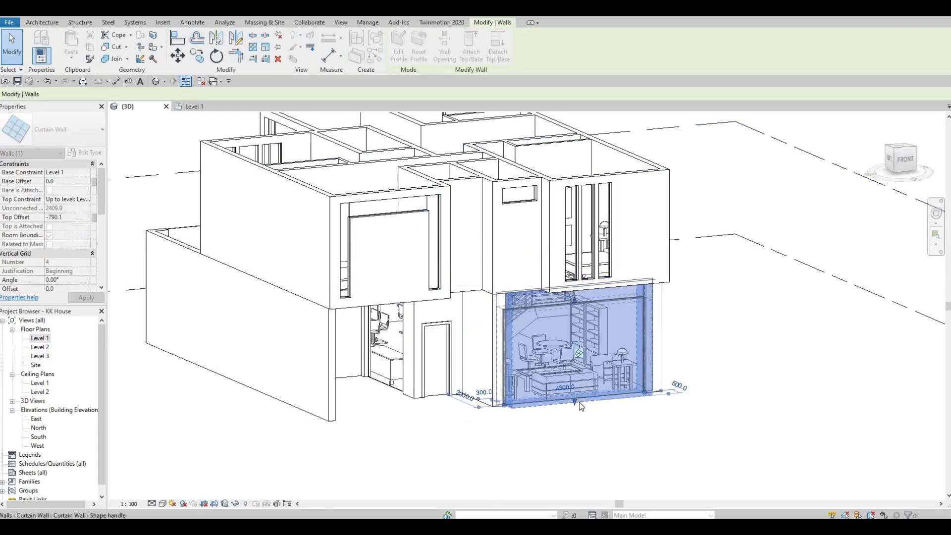
drag(574, 396, 572, 369)
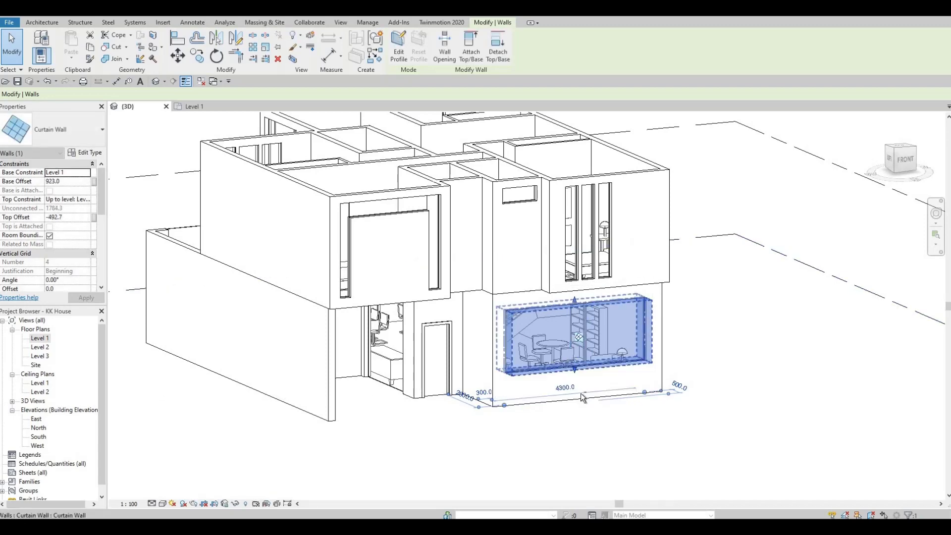
click(584, 404)
Lower the top of the living room's rear curtain wall to a top offset of about -629.7.
shift+middle_drag(513, 364, 456, 327)
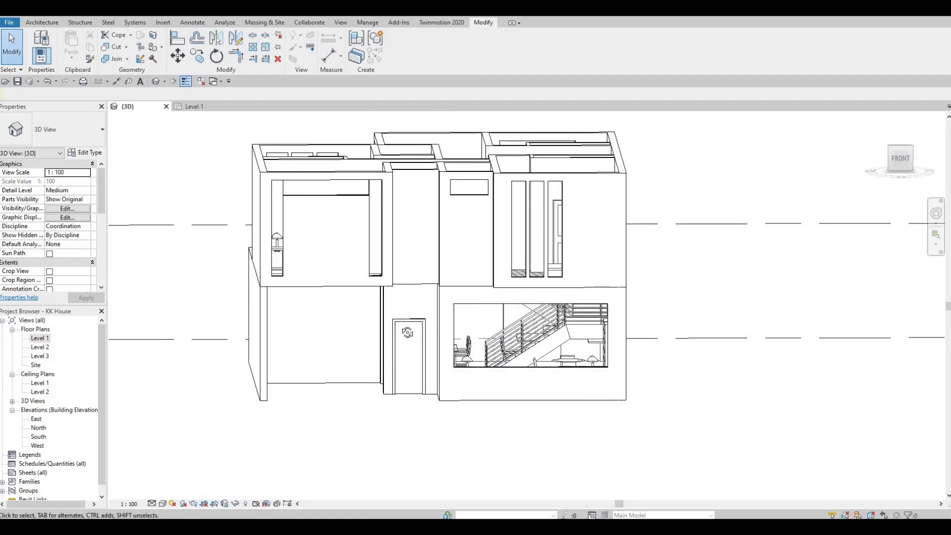
shift+middle_drag(411, 352, 469, 278)
click(464, 279)
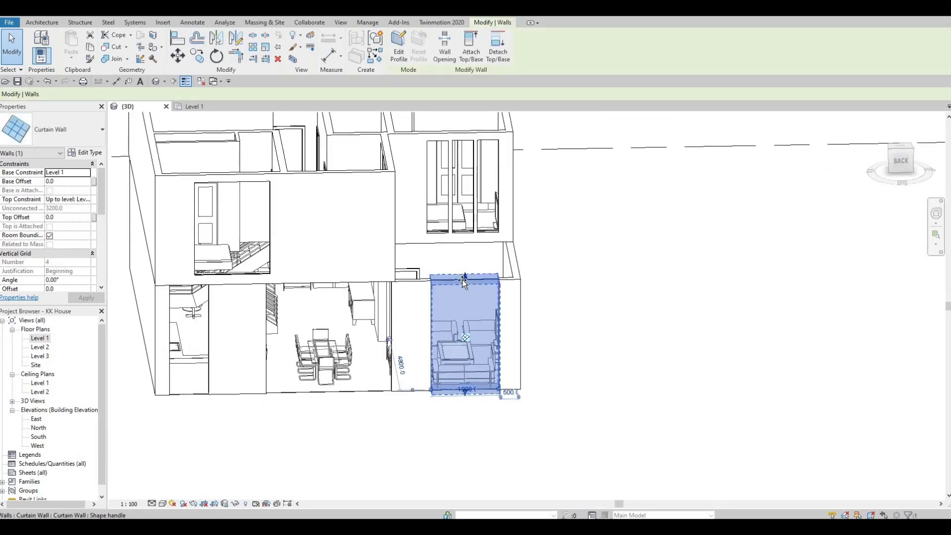
drag(465, 279, 427, 329)
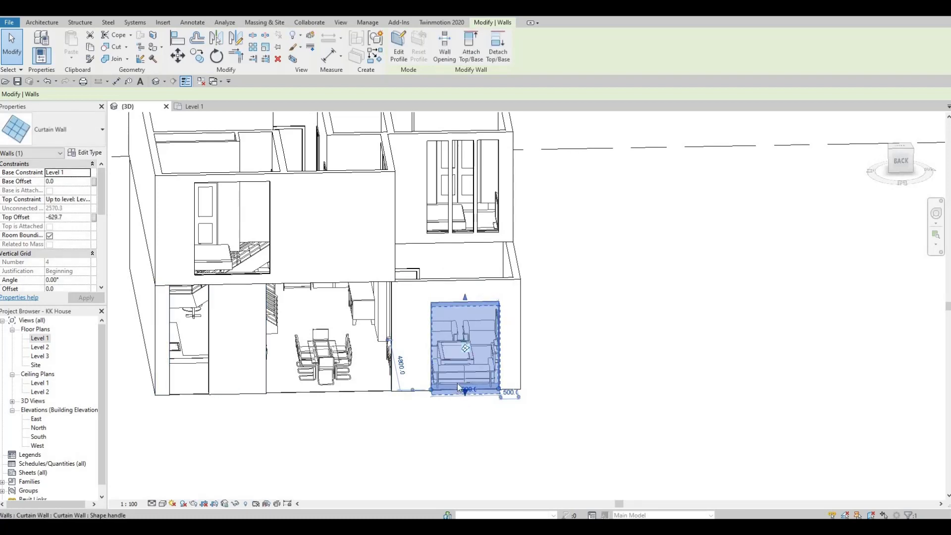
scroll(457, 385, up, 4)
click(468, 387)
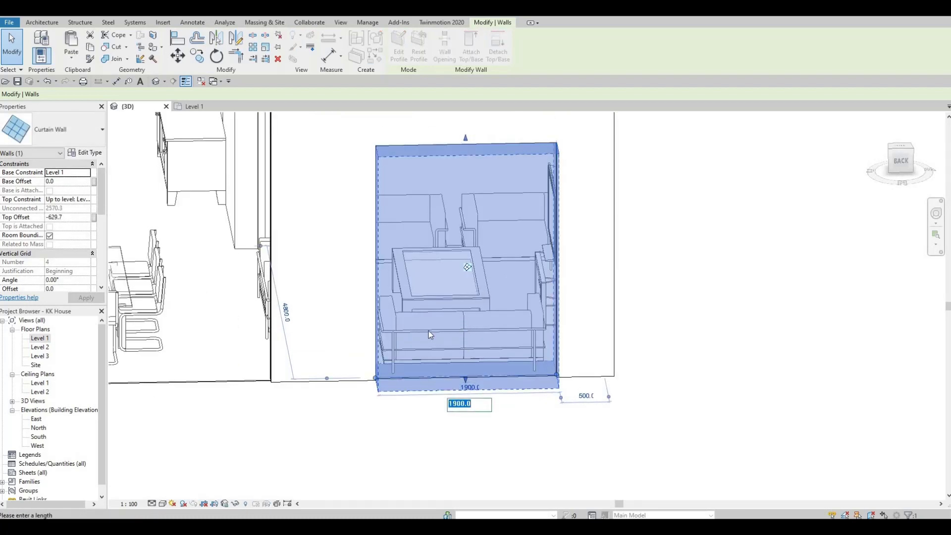
key(Escape)
scroll(429, 331, down, 5)
key(Escape)
Raise the base of the living room's rear curtain wall to a base offset of about 878.9.
middle_drag(405, 360, 455, 338)
scroll(457, 339, up, 1)
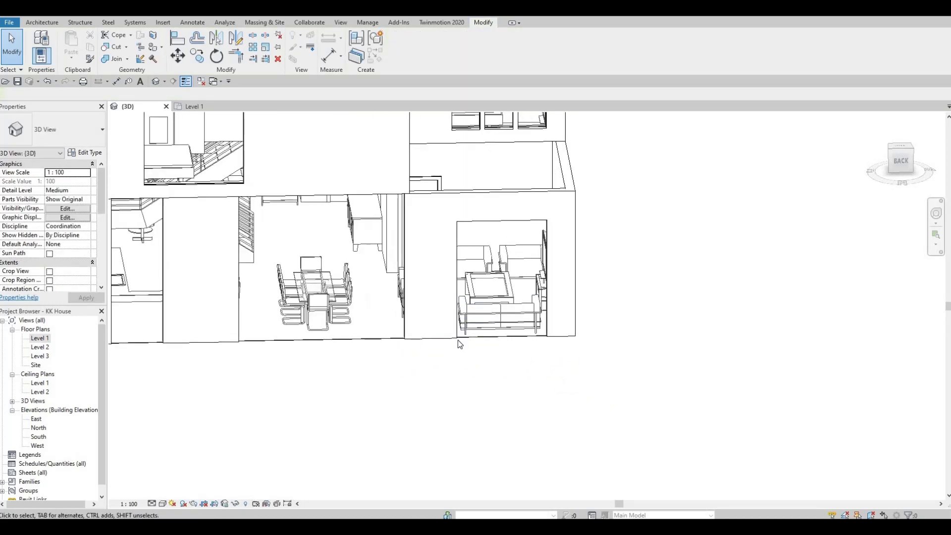
scroll(458, 340, up, 2)
click(518, 345)
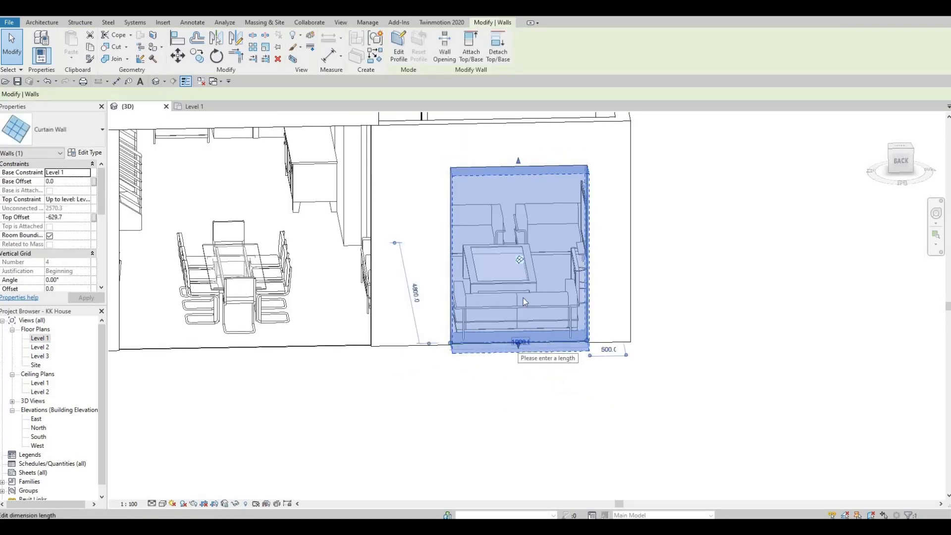
click(515, 343)
shift+middle_drag(540, 342, 569, 329)
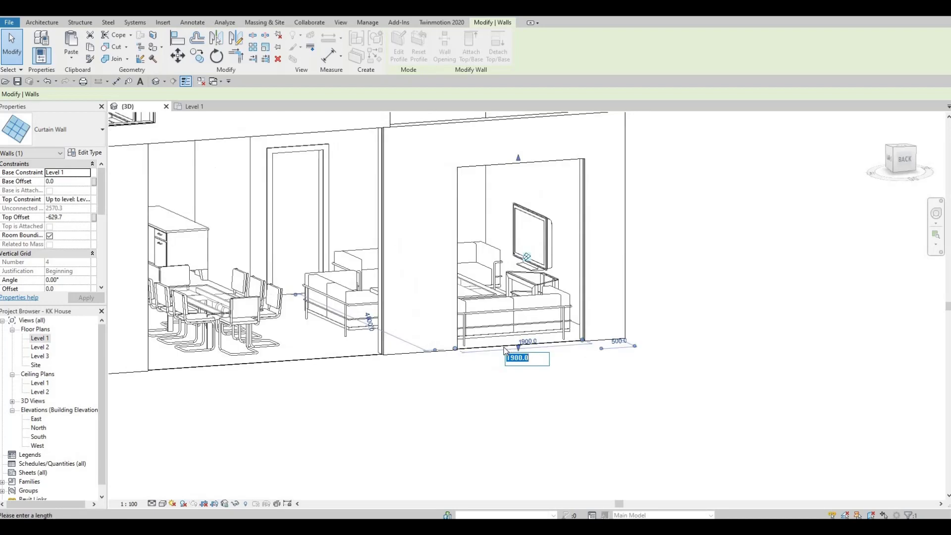
scroll(532, 345, up, 2)
key(Escape)
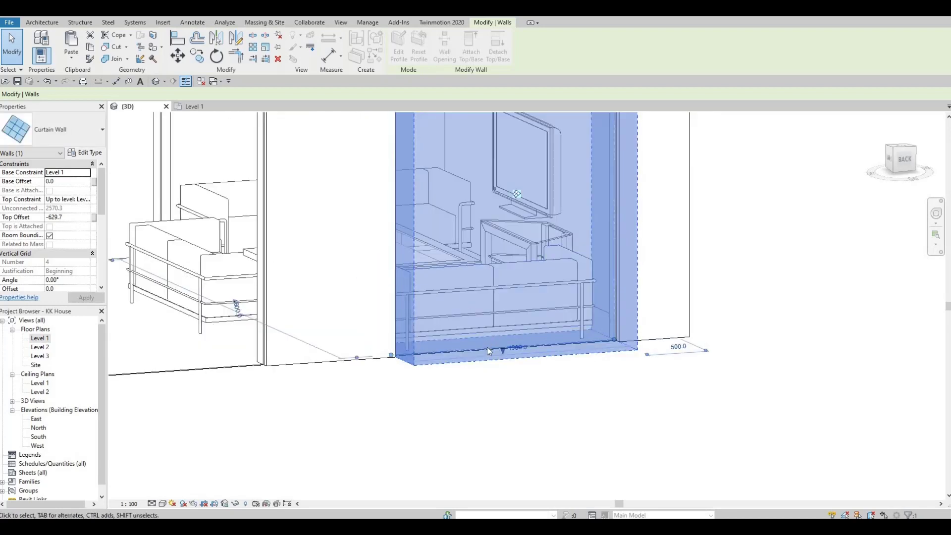
key(Escape)
click(505, 353)
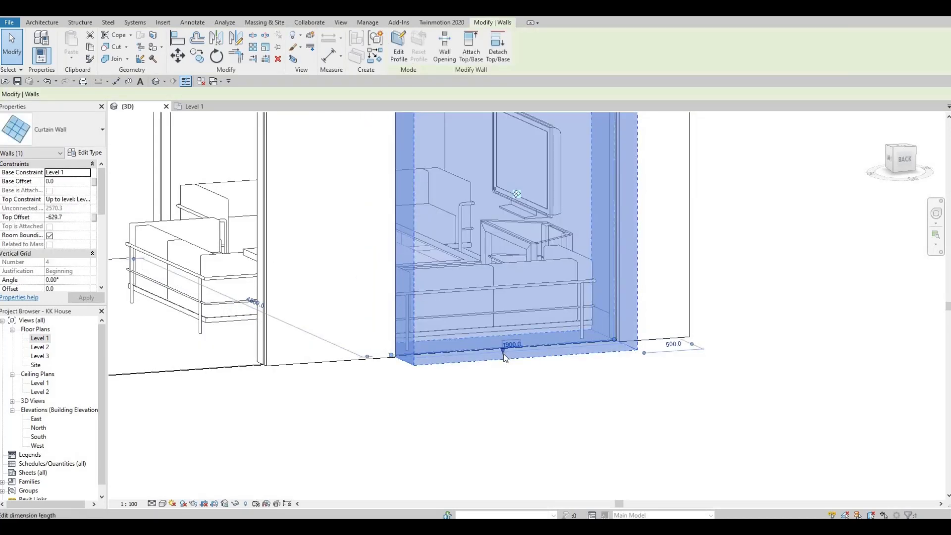
drag(509, 277, 509, 223)
mouse_move(505, 297)
shift+middle_down()
mouse_move(420, 319)
mouse_move(500, 311)
mouse_move(512, 300)
shift+middle_up()
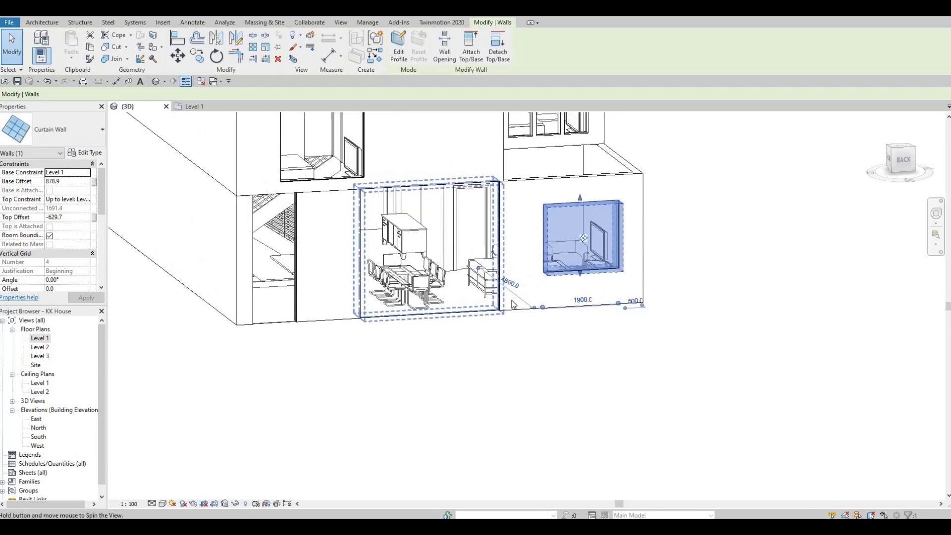
Align the tops of the dining and kitchen curtain walls, plus the kitchen one's base, with the living room's rear curtain wall.
key(l)
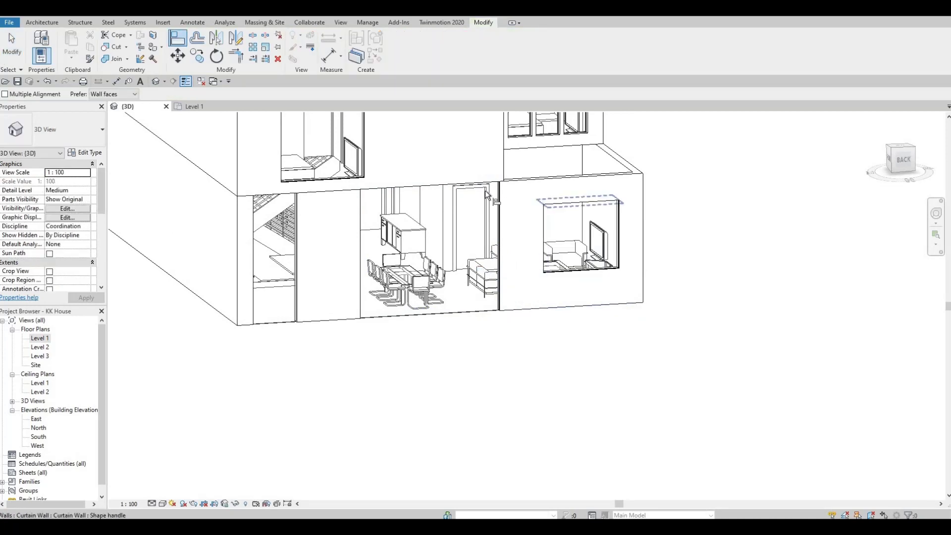
click(565, 204)
click(488, 183)
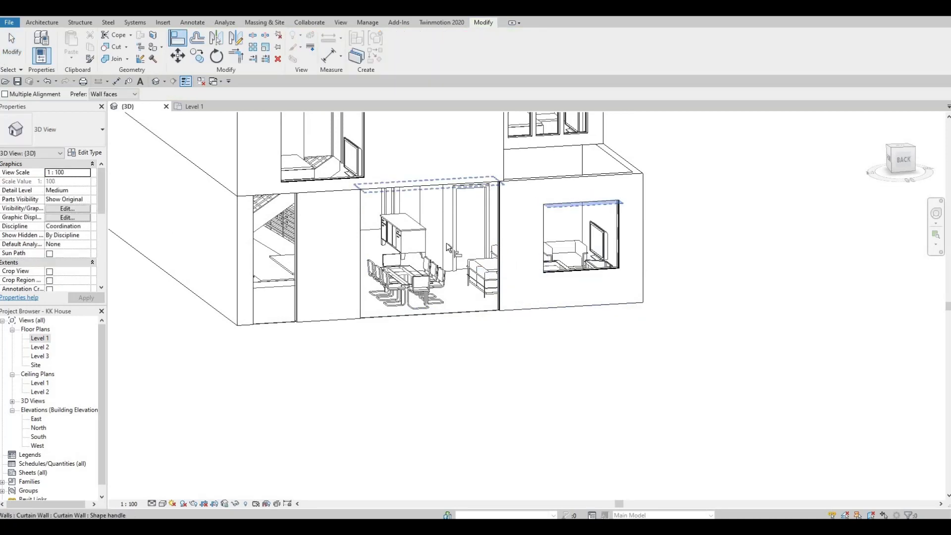
middle_drag(373, 210, 450, 210)
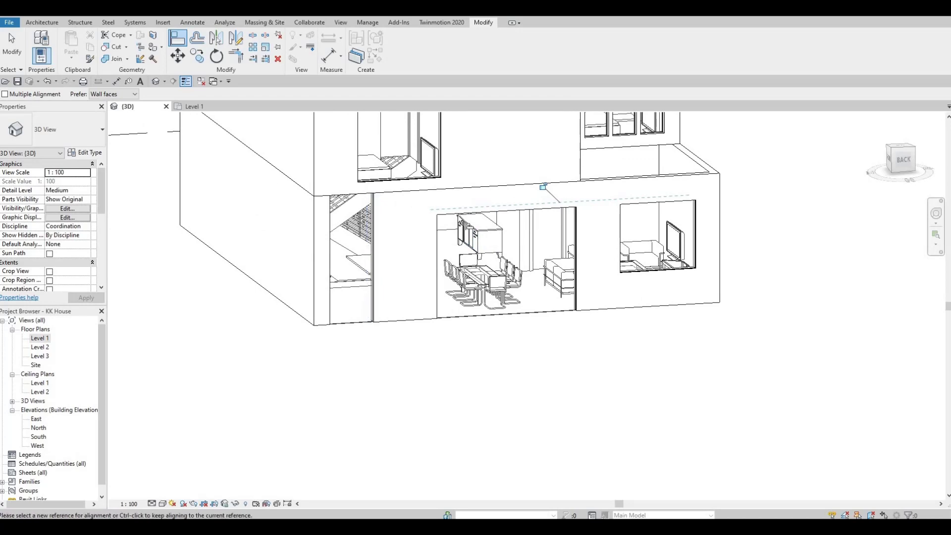
click(372, 199)
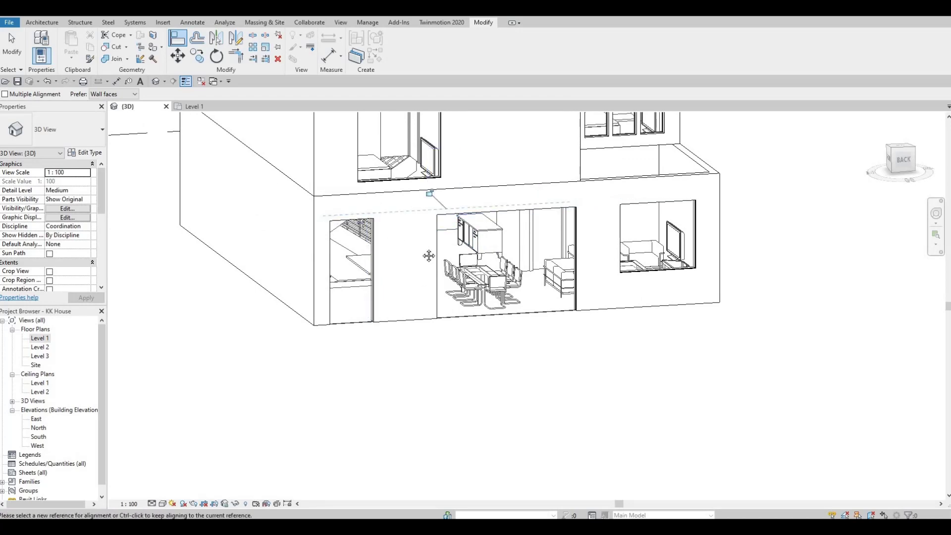
middle_drag(506, 325, 512, 294)
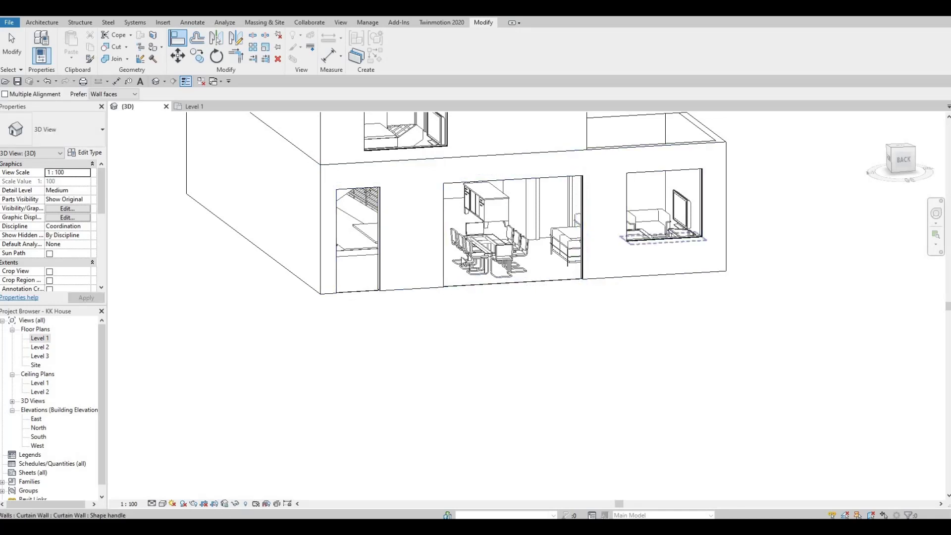
click(362, 298)
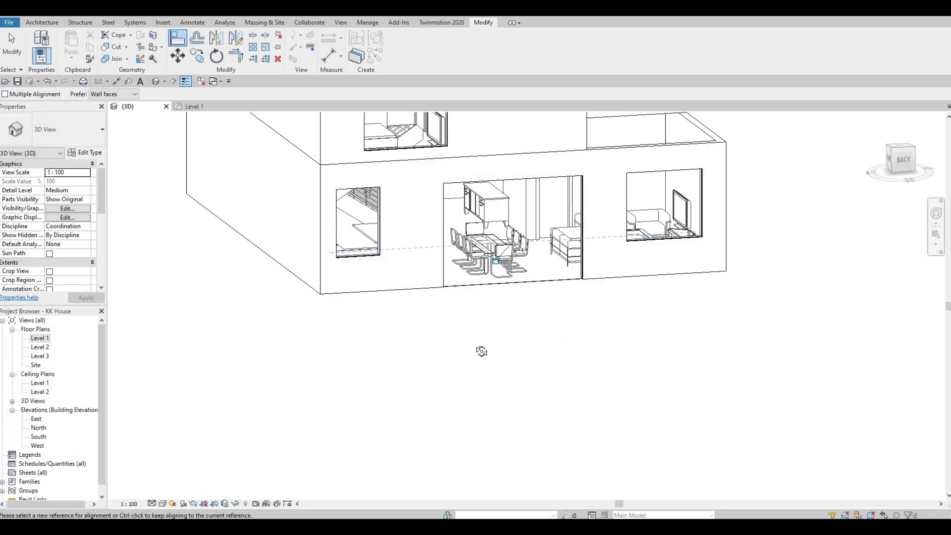
Align the top and base of the ground-floor front curtain wall with those of the living room's rear curtain wall.
shift+middle_drag(331, 330, 585, 329)
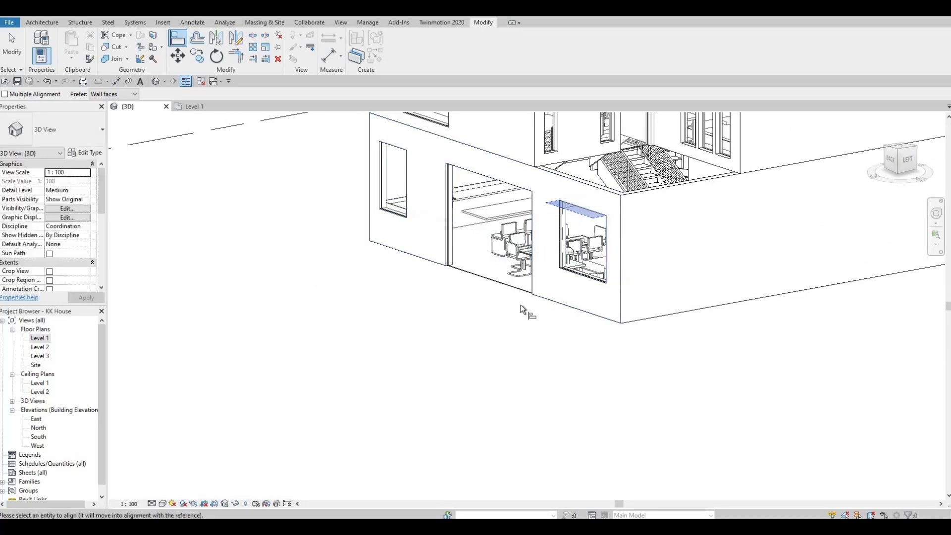
shift+middle_drag(520, 305, 498, 318)
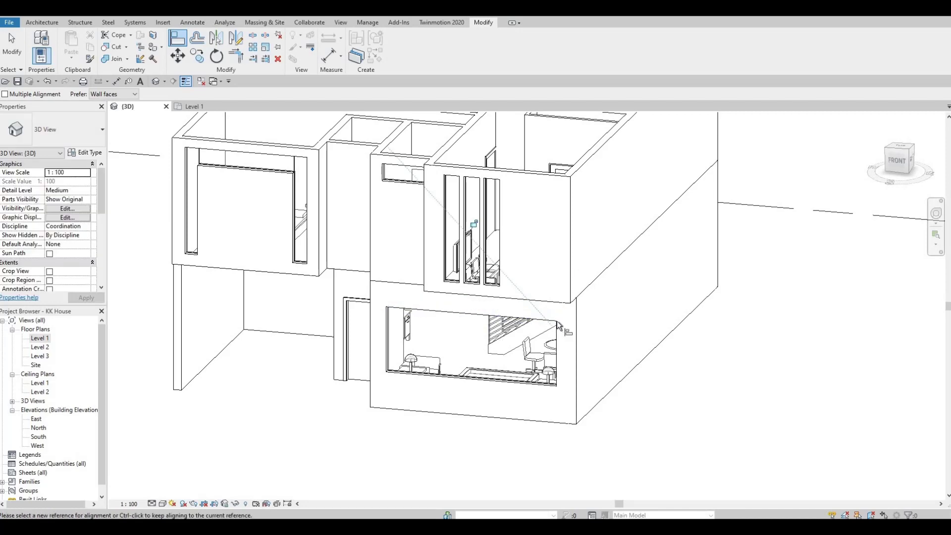
shift+middle_drag(562, 329, 542, 396)
shift+middle_drag(367, 379, 475, 414)
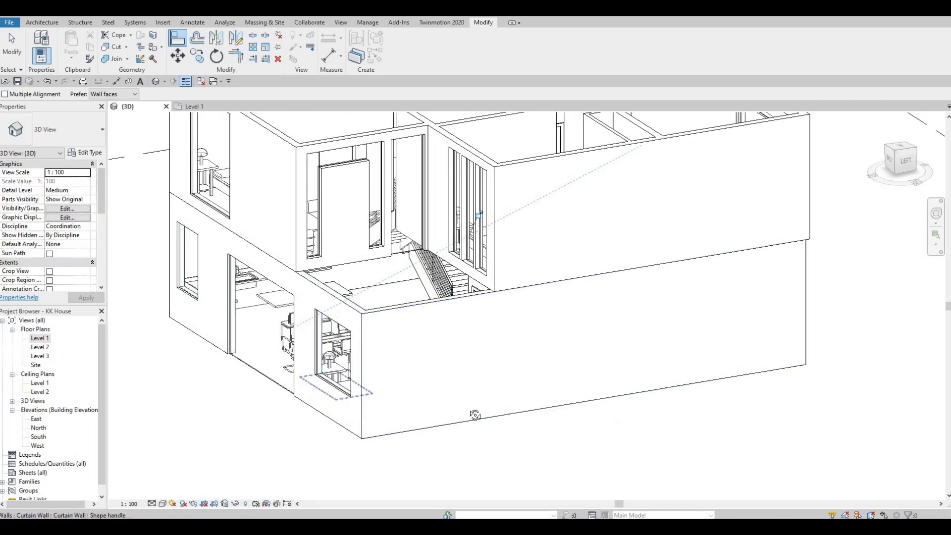
click(338, 391)
shift+middle_drag(614, 403, 420, 373)
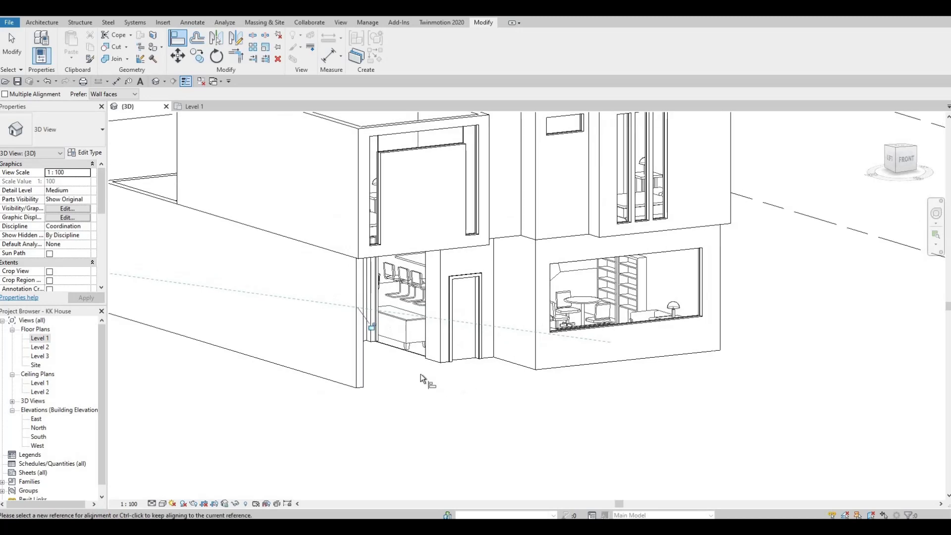
click(553, 334)
shift+middle_drag(521, 269, 530, 198)
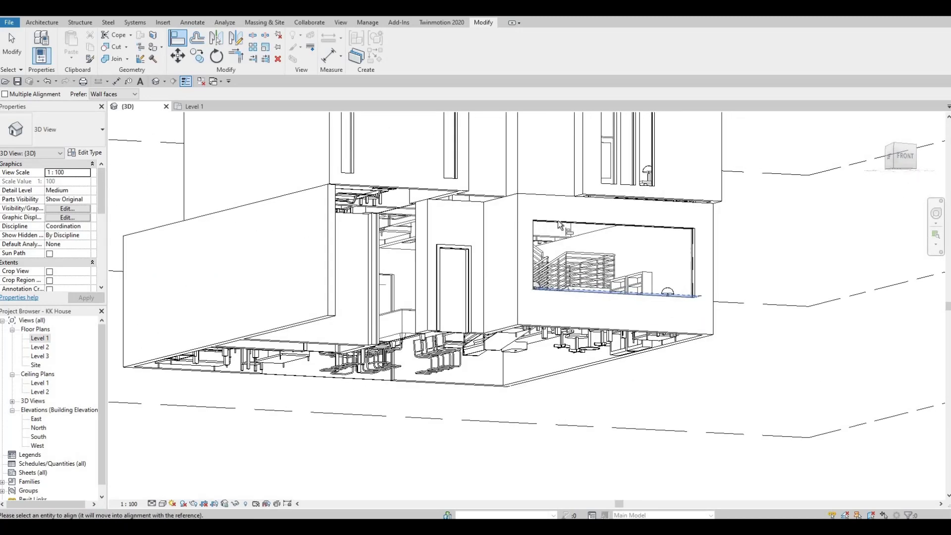
click(543, 221)
key(Escape)
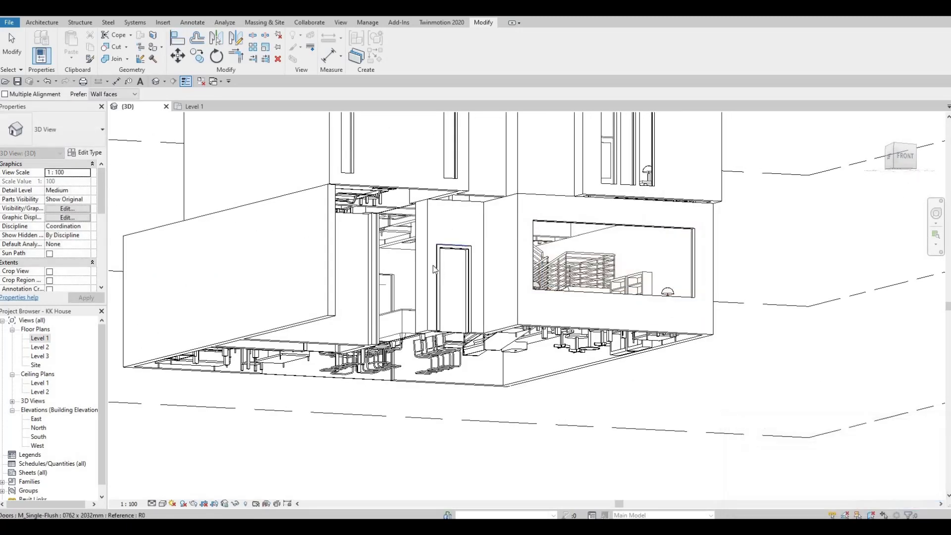
key(Escape)
Align the top of the curtain wall beside the entrance door with the top of the front curtain wall.
key(l)
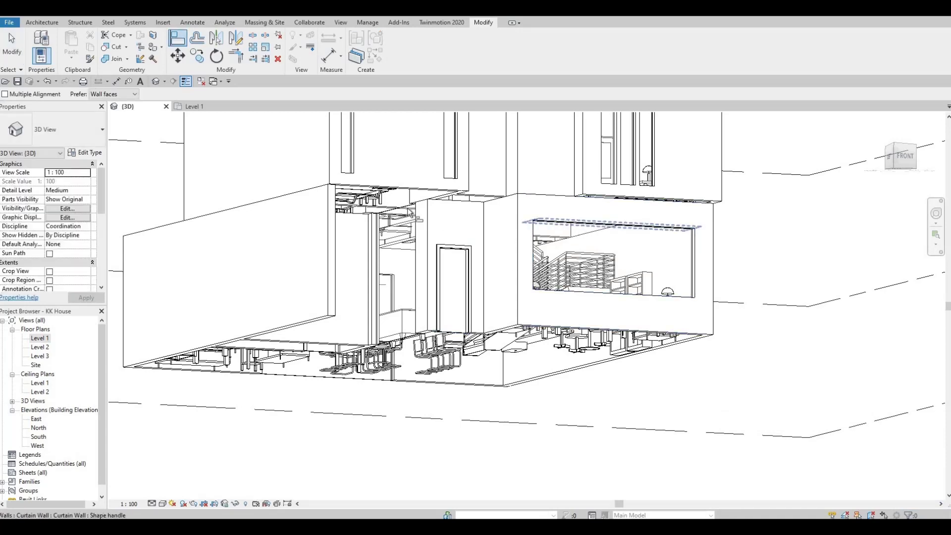
click(572, 221)
click(396, 284)
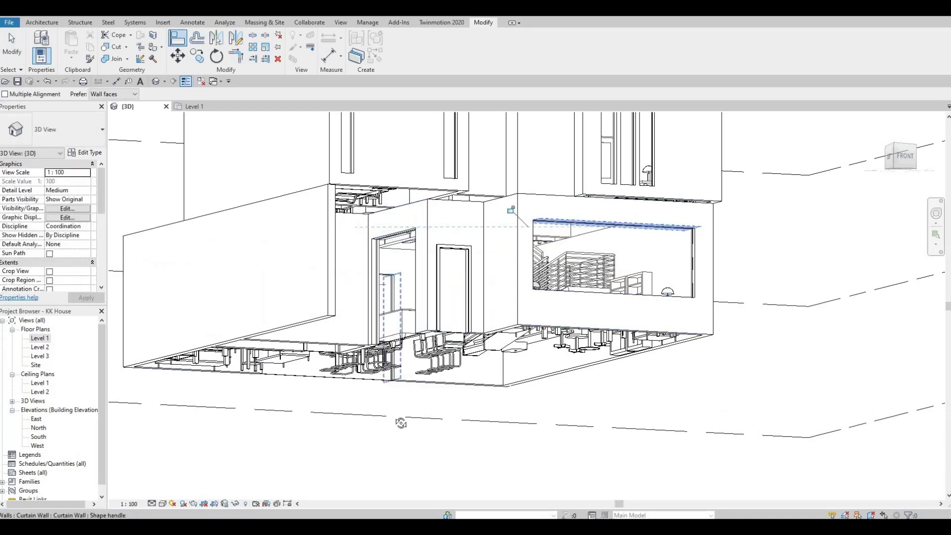
shift+middle_drag(413, 388, 417, 441)
key(Escape)
key(Escape)
Raise the base of the curtain wall beside the entrance door to a base offset of about 2067.6.
click(385, 326)
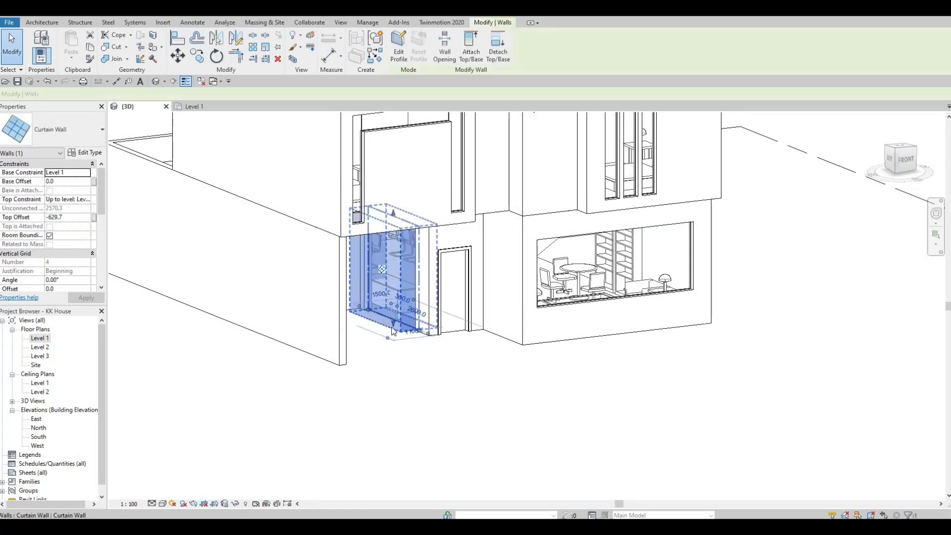
mouse_move(393, 324)
mouse_down()
mouse_move(384, 243)
mouse_move(399, 312)
mouse_up()
shift+middle_drag(400, 312, 392, 243)
key(Escape)
click(391, 231)
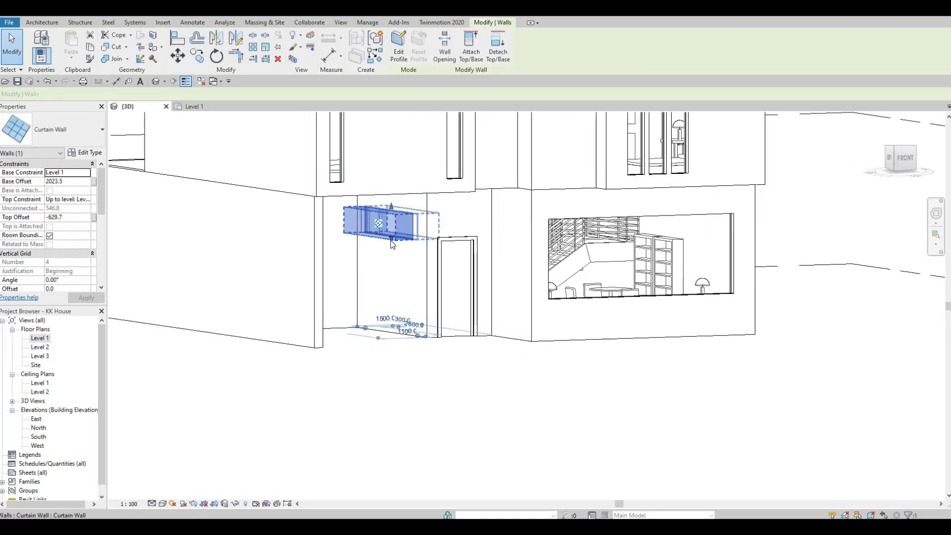
scroll(392, 235, up, 2)
key(Escape)
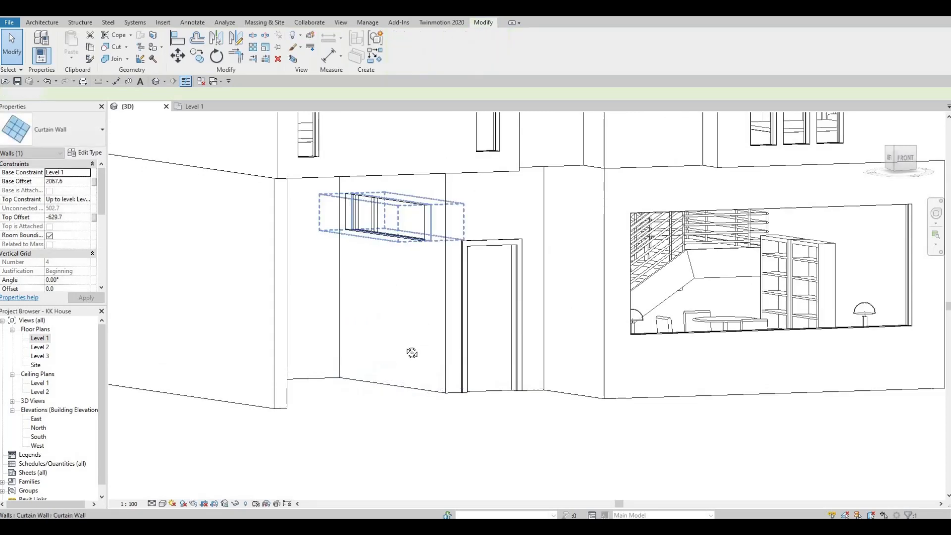
shift+middle_drag(395, 299, 416, 317)
scroll(417, 317, down, 4)
middle_drag(430, 413, 418, 361)
shift+middle_drag(396, 310, 387, 332)
scroll(444, 350, down, 1)
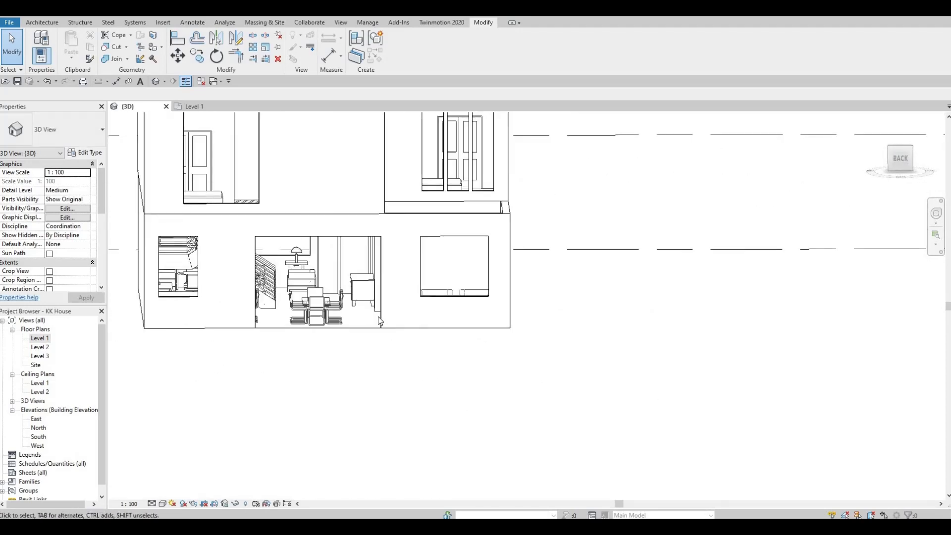
Place a horizontal curtain grid line across the upper part of the ground-floor front curtain wall.
shift+middle_drag(222, 354, 213, 145)
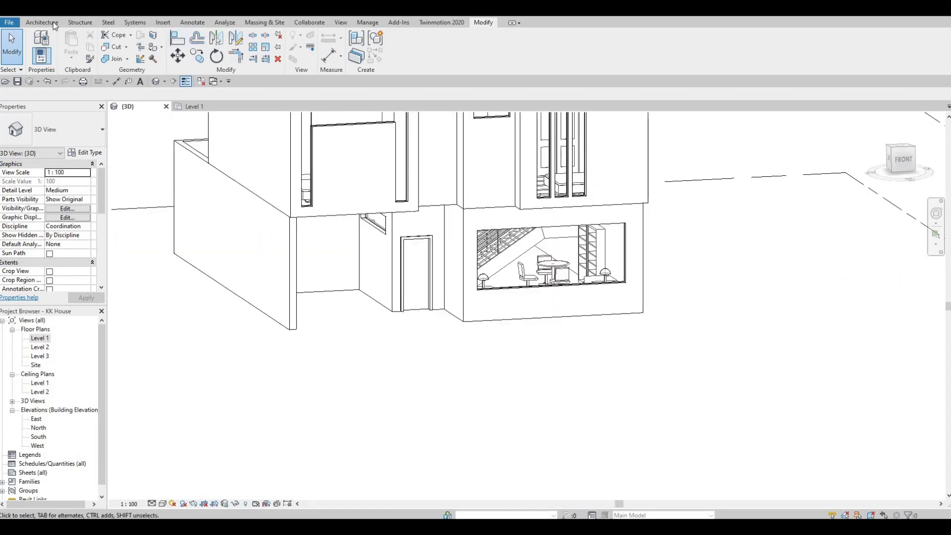
click(53, 22)
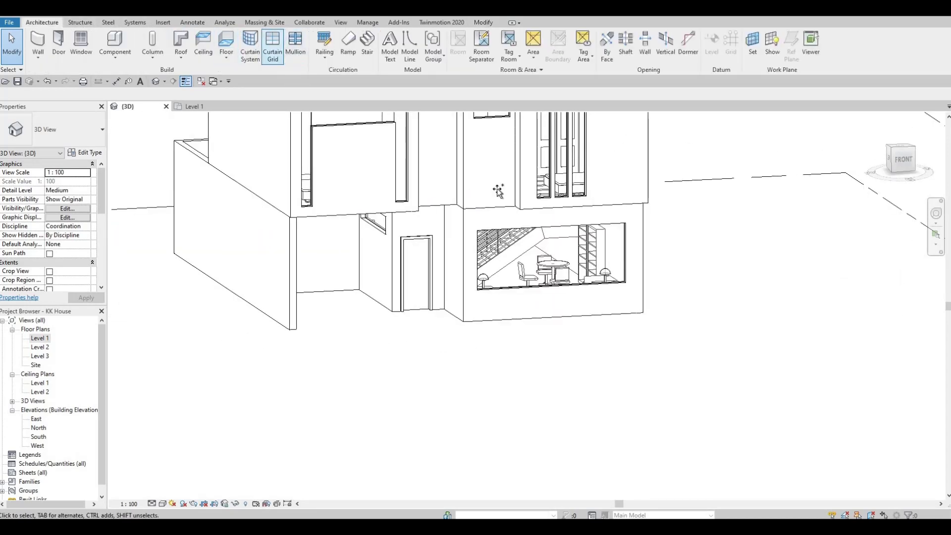
middle_drag(462, 243, 358, 232)
scroll(372, 235, up, 2)
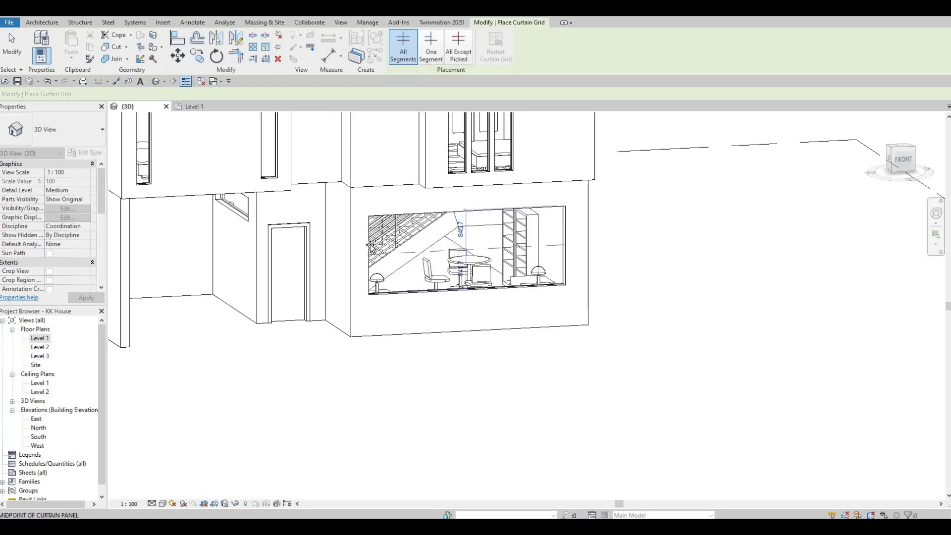
click(469, 230)
key(Escape)
scroll(468, 229, up, 1)
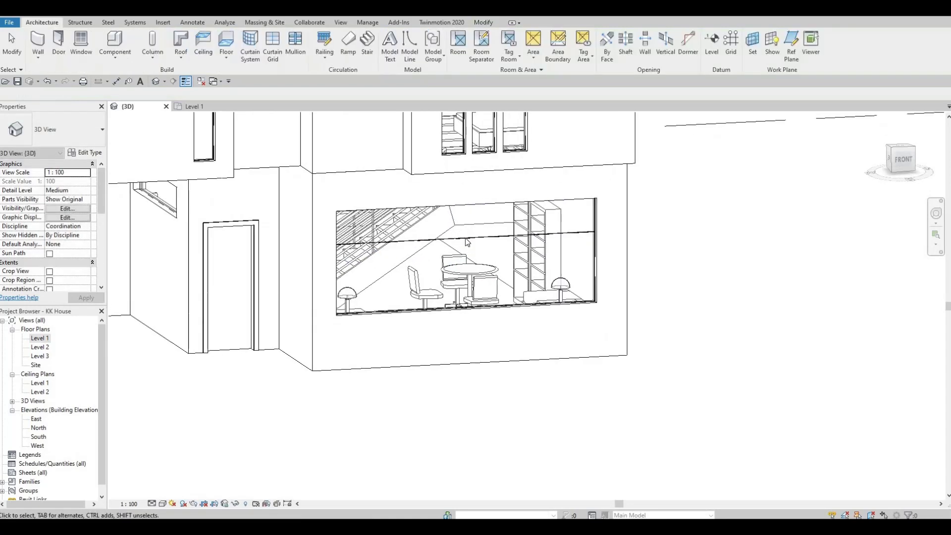
Set the front curtain wall's horizontal grid line to 500 below the top edge.
click(466, 236)
click(460, 221)
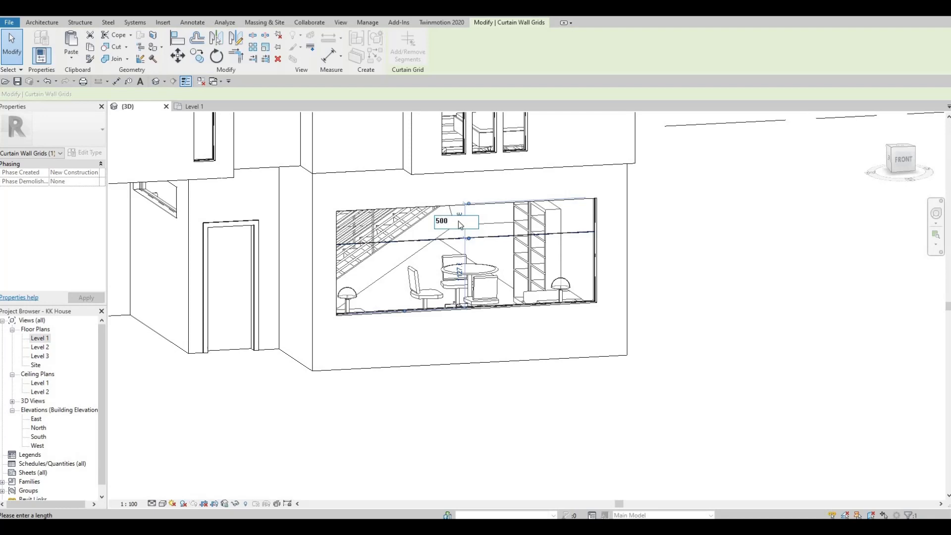
key(Return)
key(Escape)
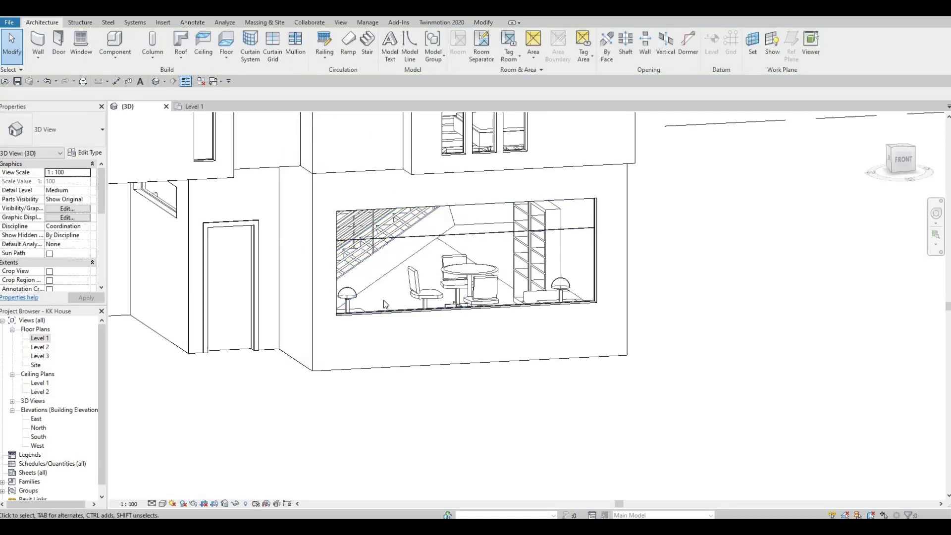
Place a horizontal curtain grid line on the living room's rear curtain wall, about 400 below its top edge.
shift+middle_drag(385, 303, 260, 181)
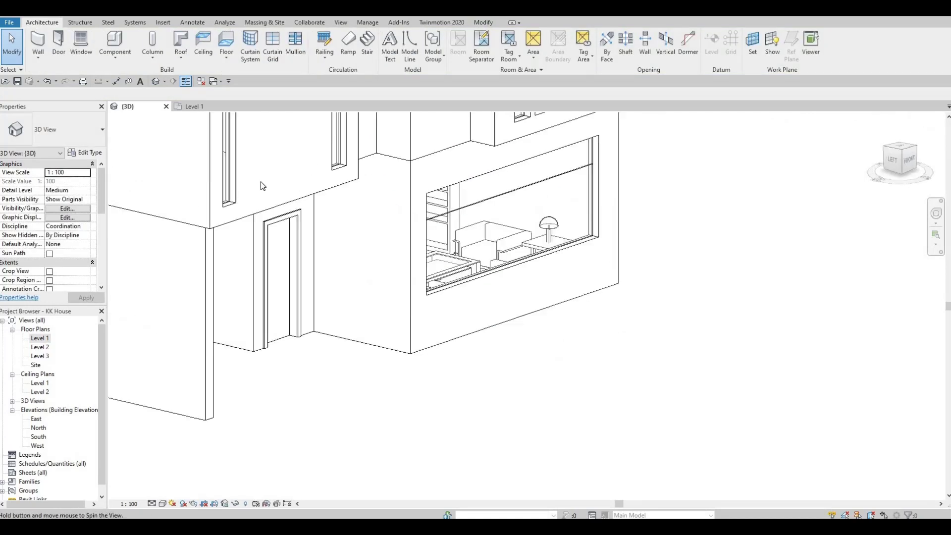
click(272, 47)
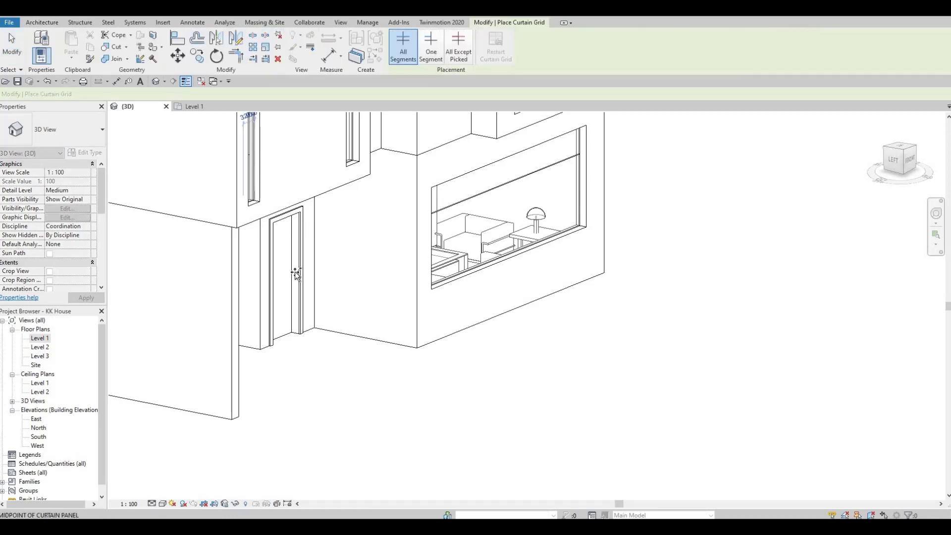
shift+middle_drag(552, 272, 353, 259)
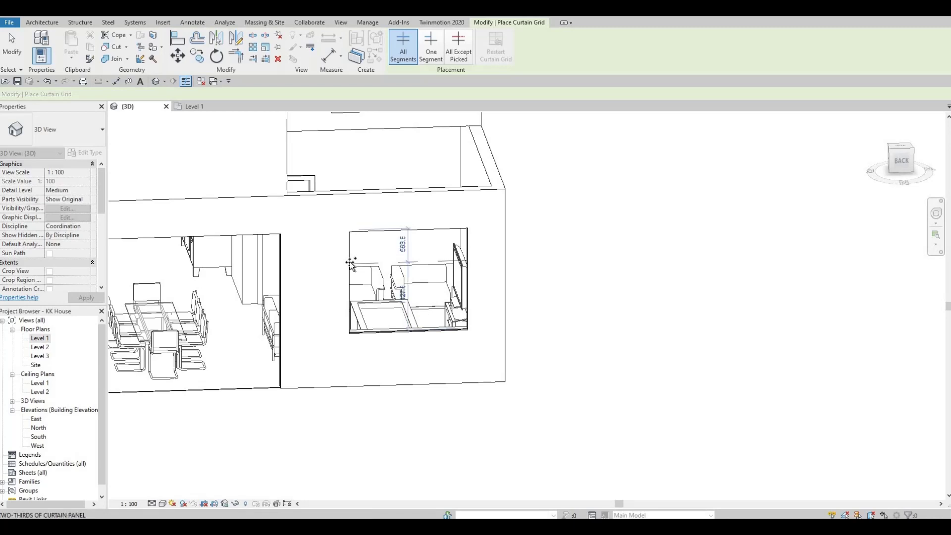
shift+middle_drag(330, 226, 270, 194)
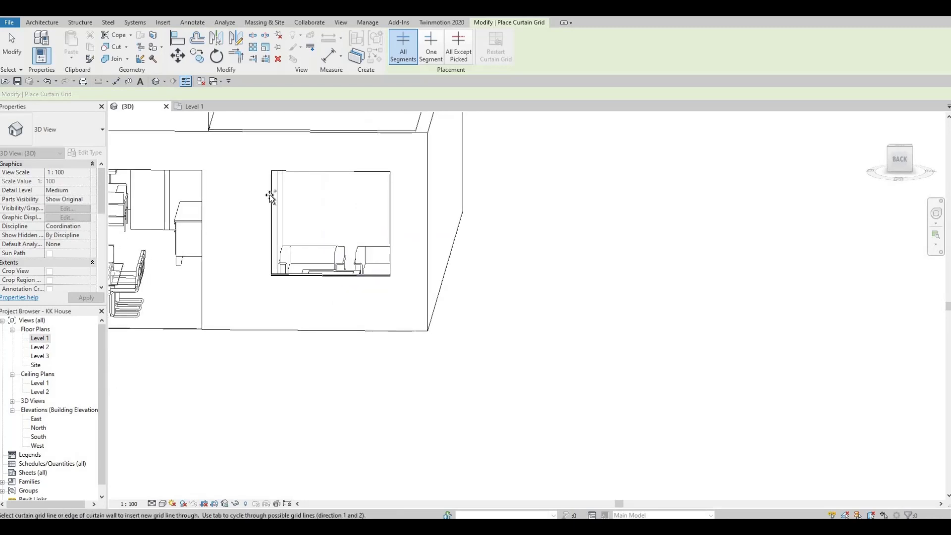
click(269, 197)
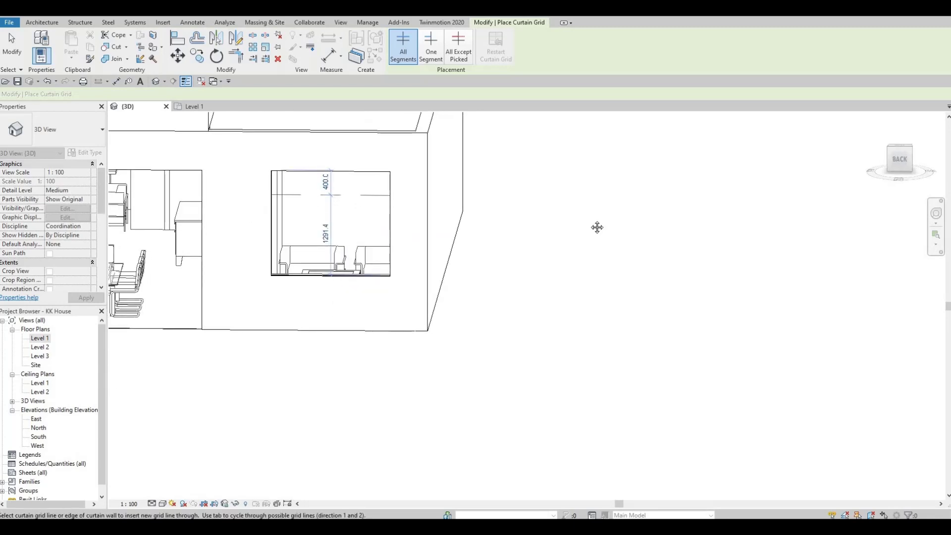
Place horizontal curtain grid lines on the dining room's rear curtain wall, about 500 below its top edge, and near the top of the kitchen window.
middle_drag(237, 199, 608, 207)
click(349, 207)
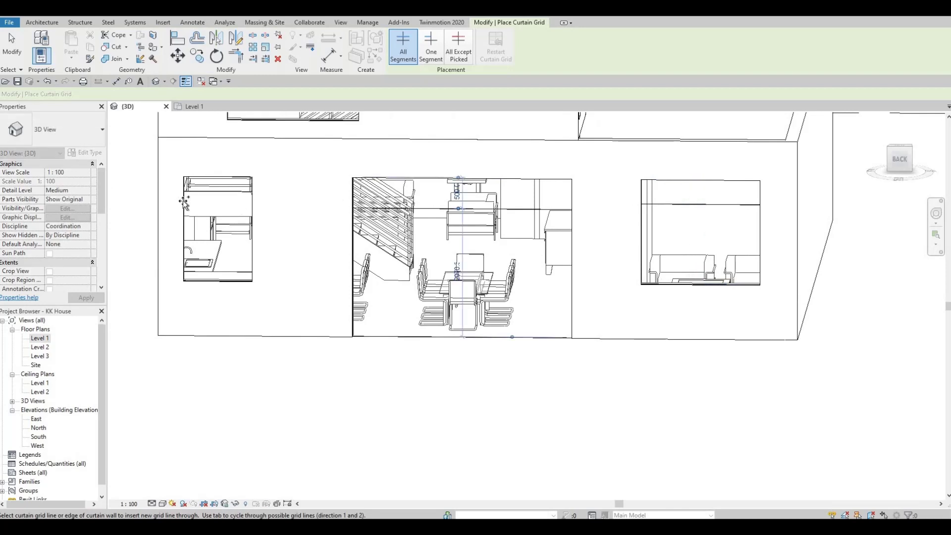
key(Escape)
key(Escape)
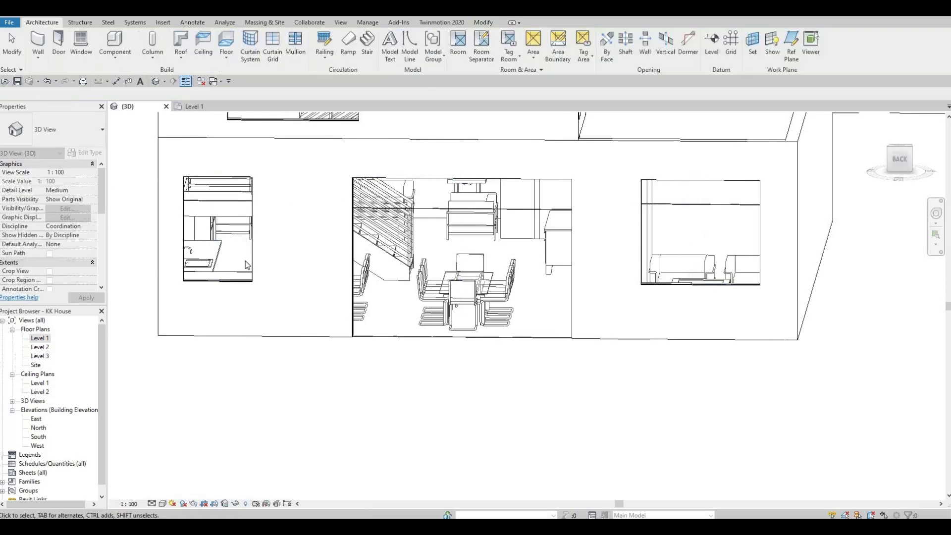
Align the horizontal grid lines of the kitchen and living room rear curtain walls to the dining room curtain wall's grid line.
key(a)
key(l)
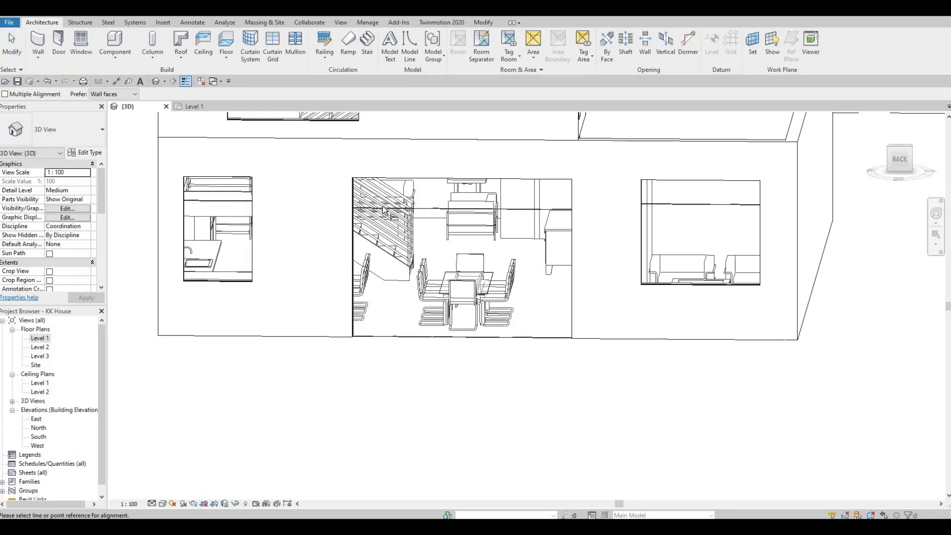
click(443, 208)
click(232, 200)
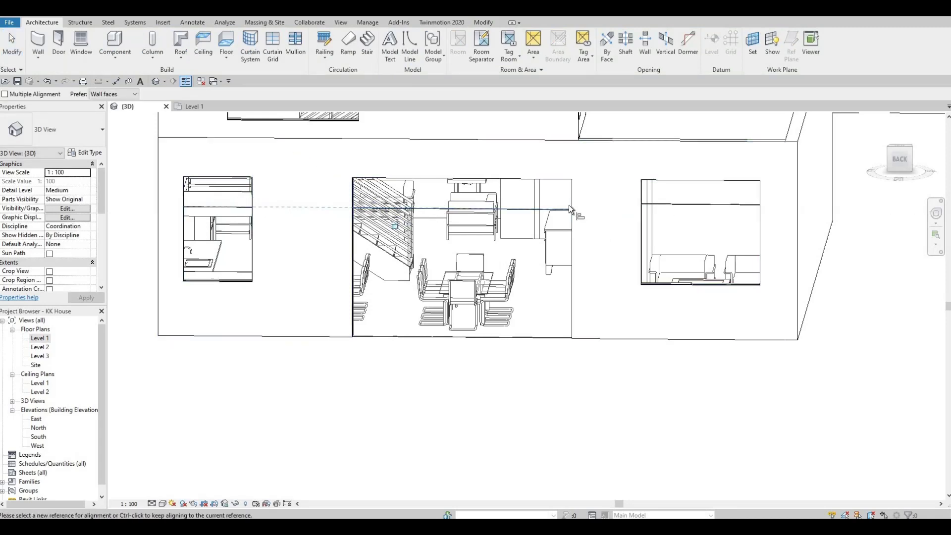
click(539, 210)
click(654, 203)
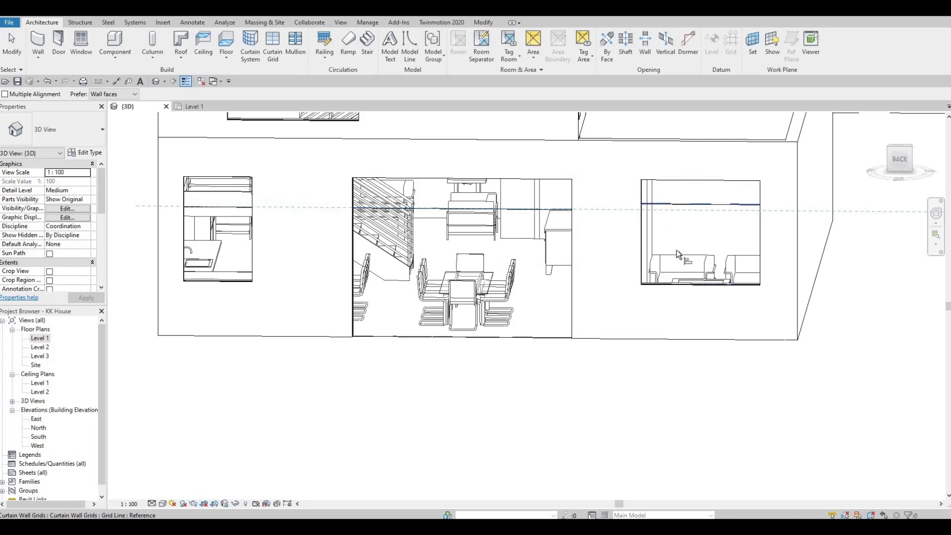
key(Escape)
Divide the dining room's rear curtain wall into thirds with two vertical curtain grid lines.
shift+middle_drag(723, 298, 603, 318)
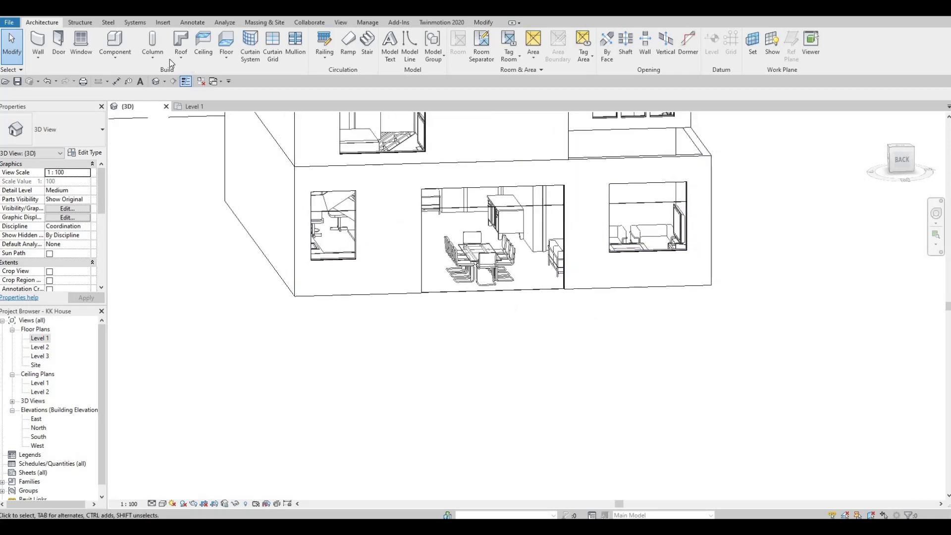
click(272, 48)
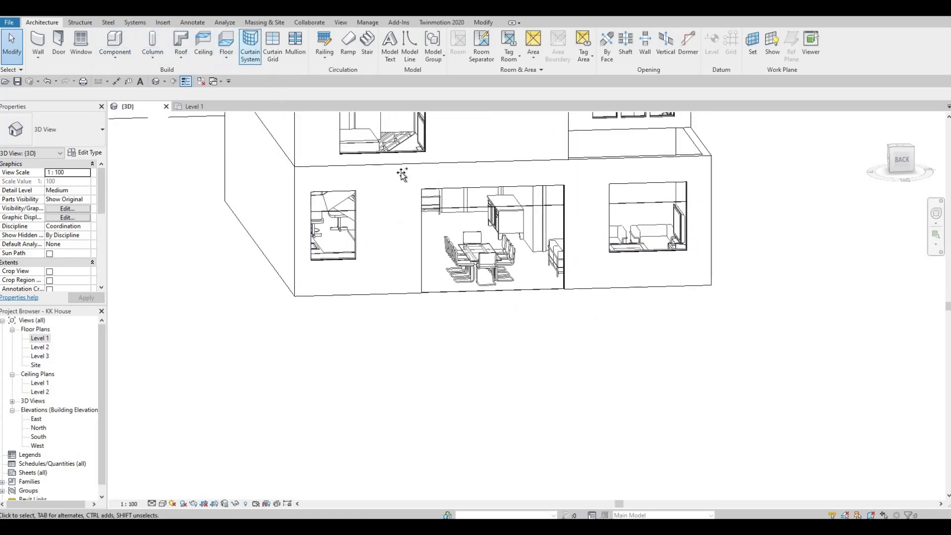
click(467, 188)
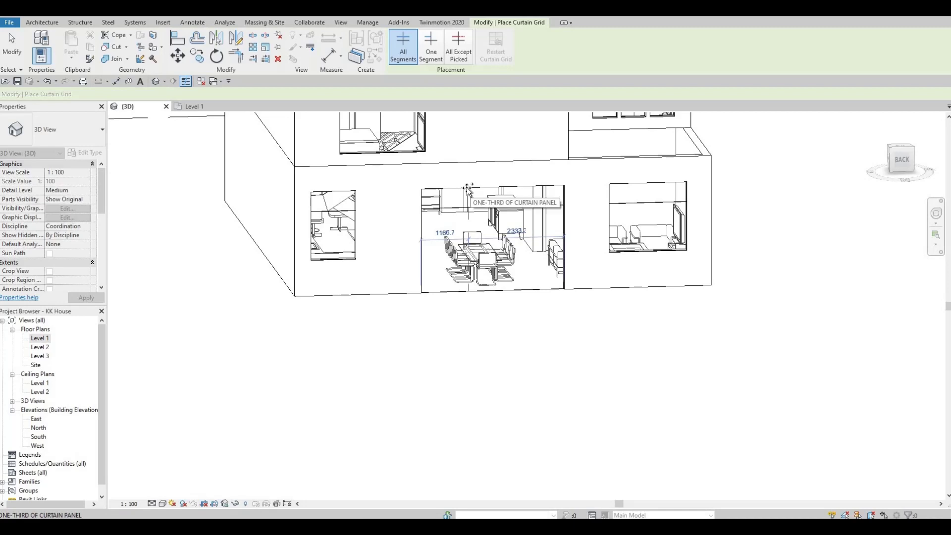
click(523, 190)
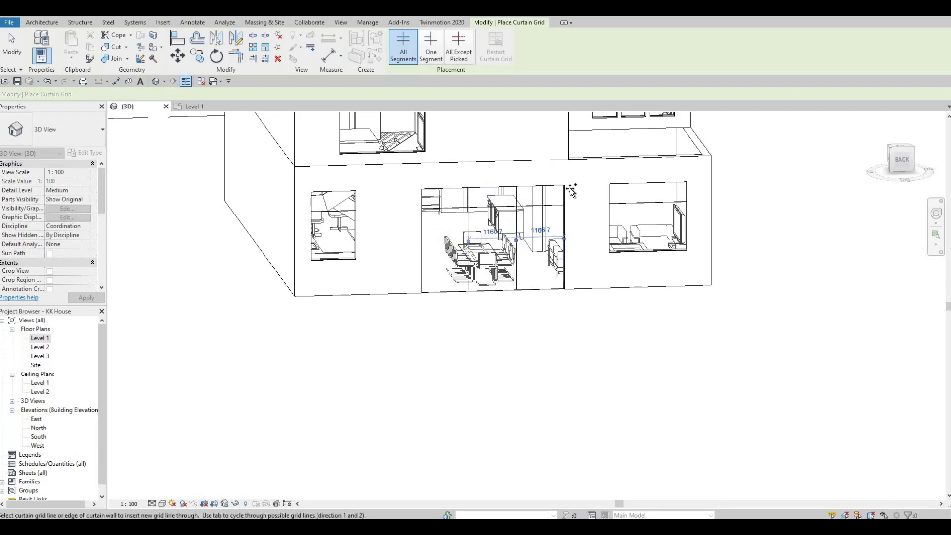
Place a vertical grid line at the midpoint of the living room's rear curtain wall and a one-segment line at the kitchen window's midpoint.
middle_drag(653, 187, 562, 191)
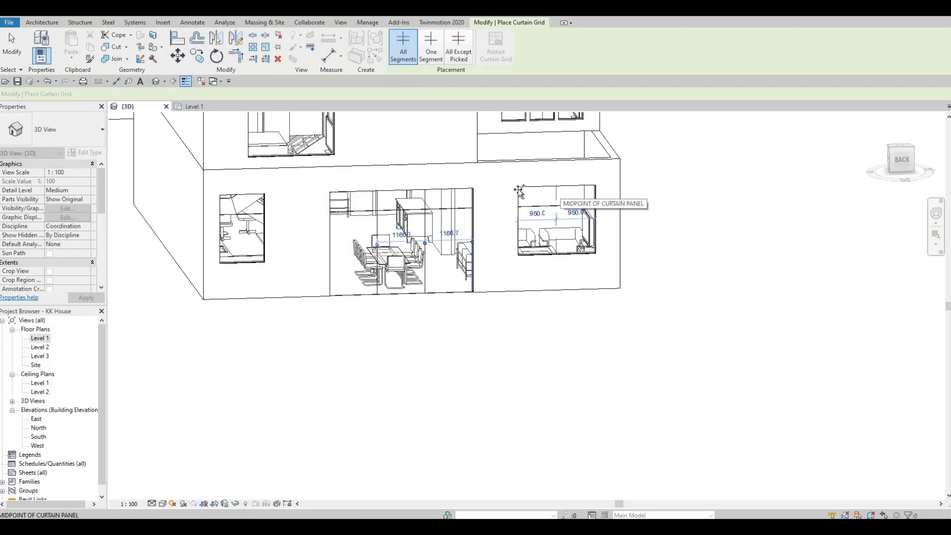
click(561, 190)
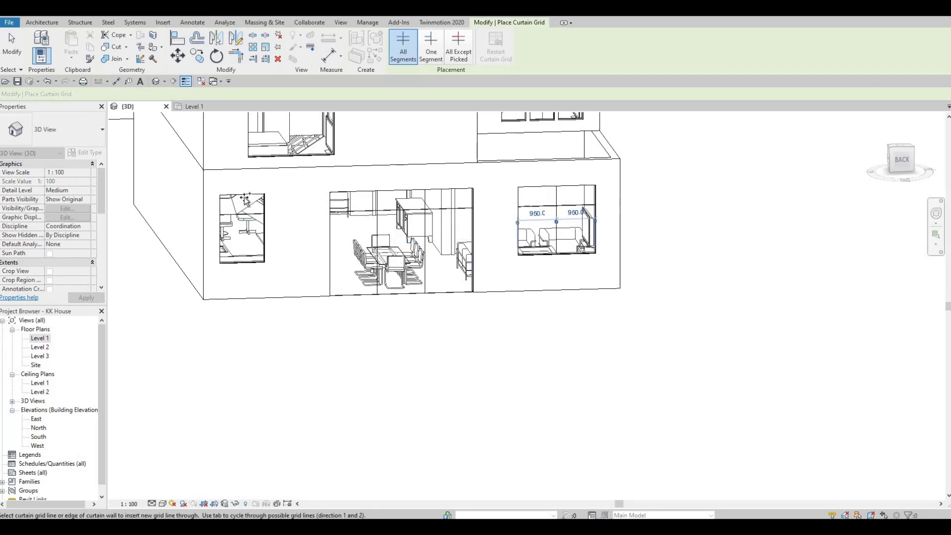
click(430, 48)
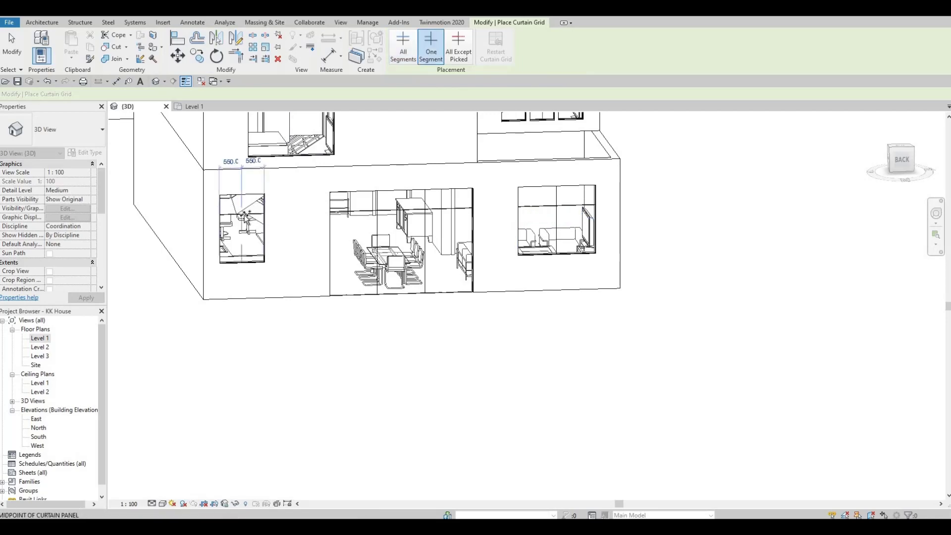
shift+middle_drag(476, 260, 453, 186)
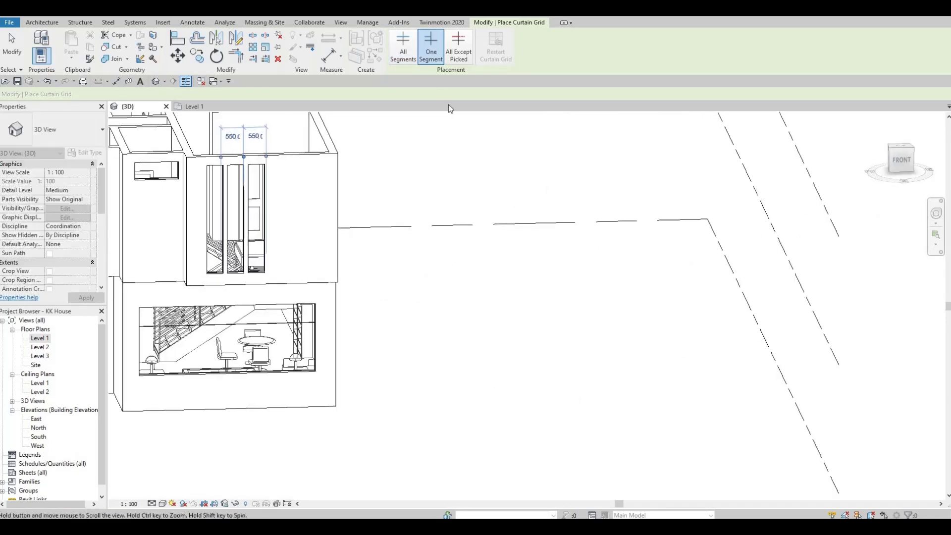
click(403, 50)
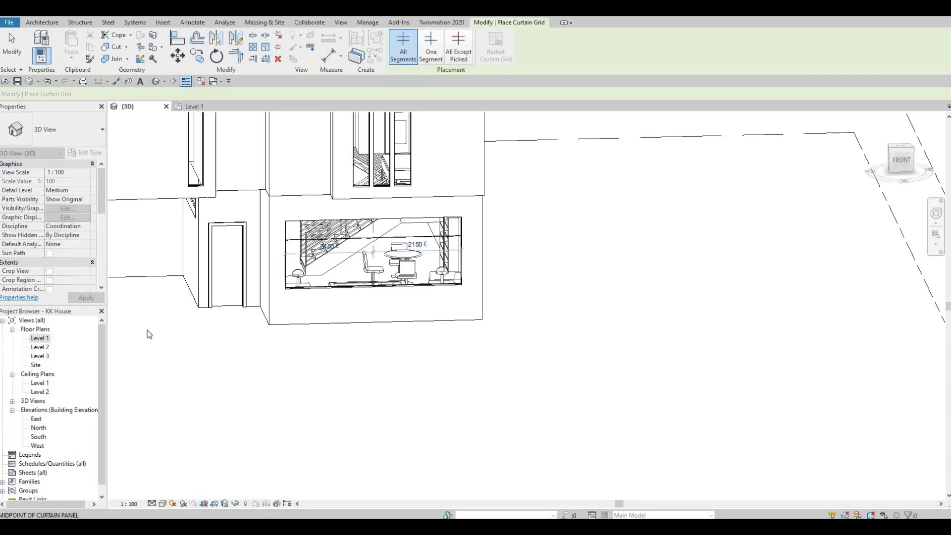
key(Escape)
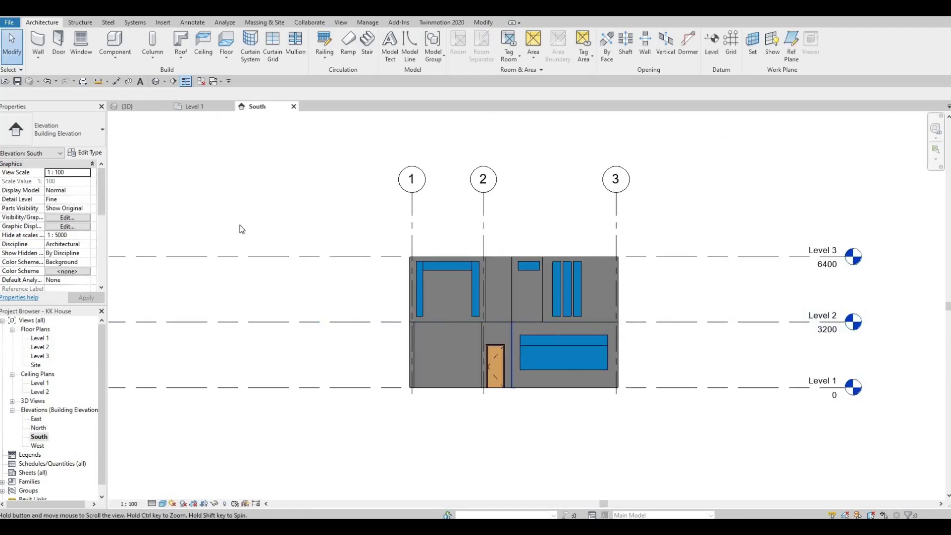
Pull in the door-side edge of the ground-floor front curtain wall in the South elevation, narrowing it to 4000.
scroll(240, 225, up, 3)
scroll(256, 239, up, 1)
click(255, 257)
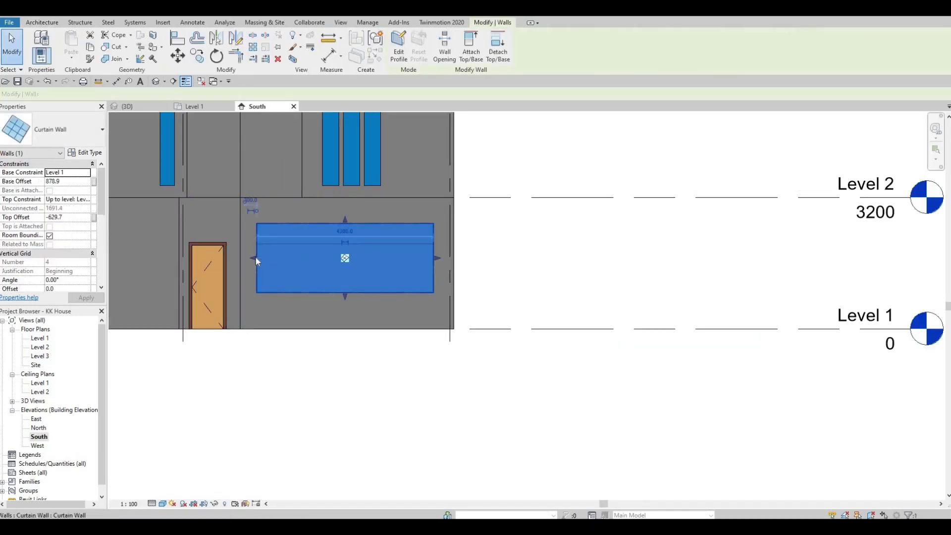
drag(265, 258, 275, 257)
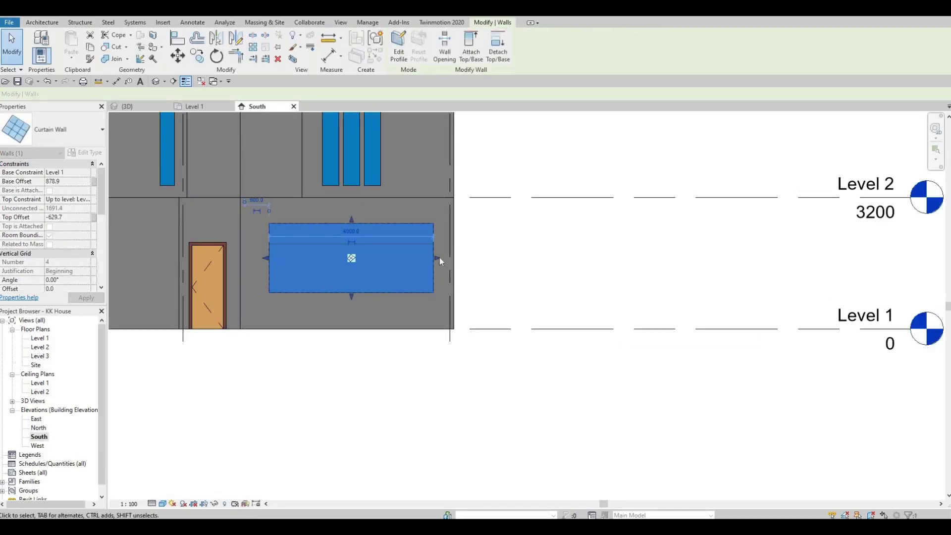
drag(435, 258, 349, 260)
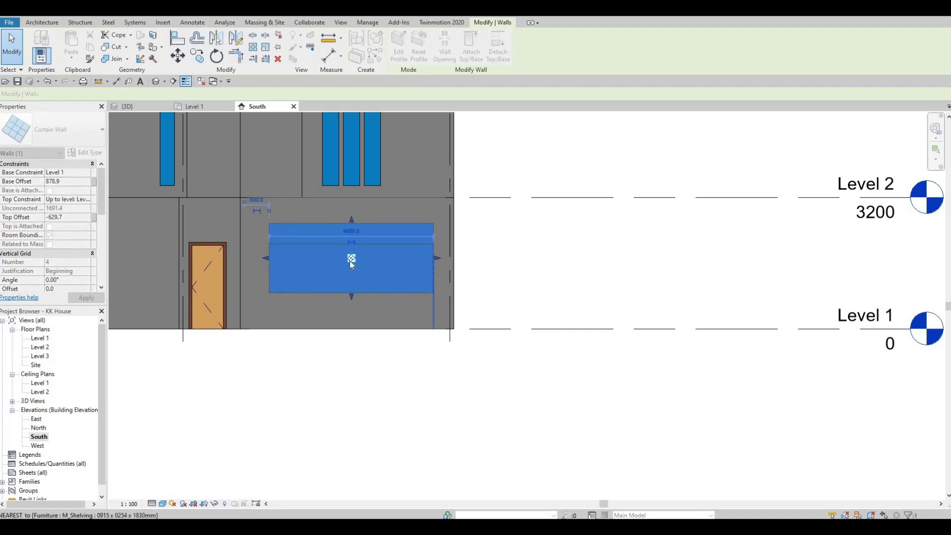
drag(272, 261, 325, 259)
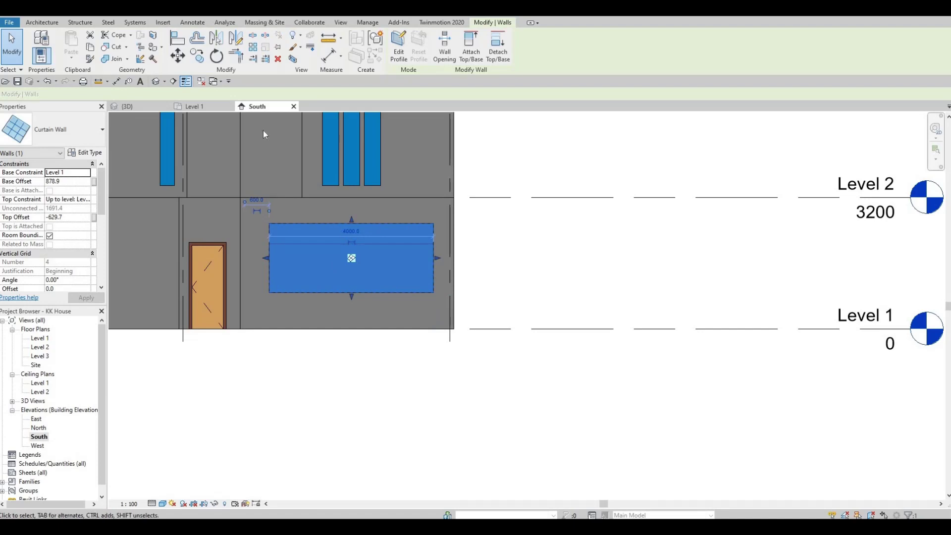
key(Escape)
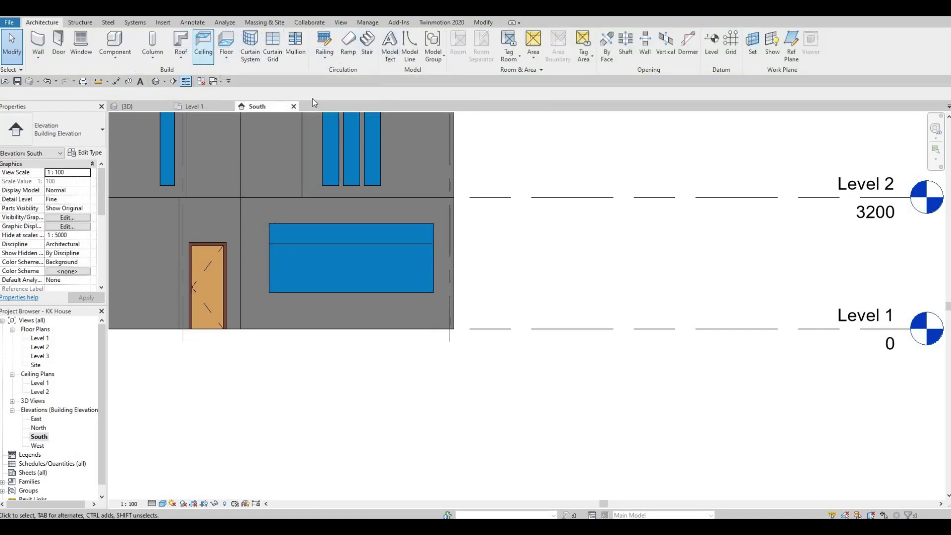
Divide the ground-floor front curtain wall into four equal bays with vertical grid lines at the midpoint and at each half's midpoint.
click(273, 47)
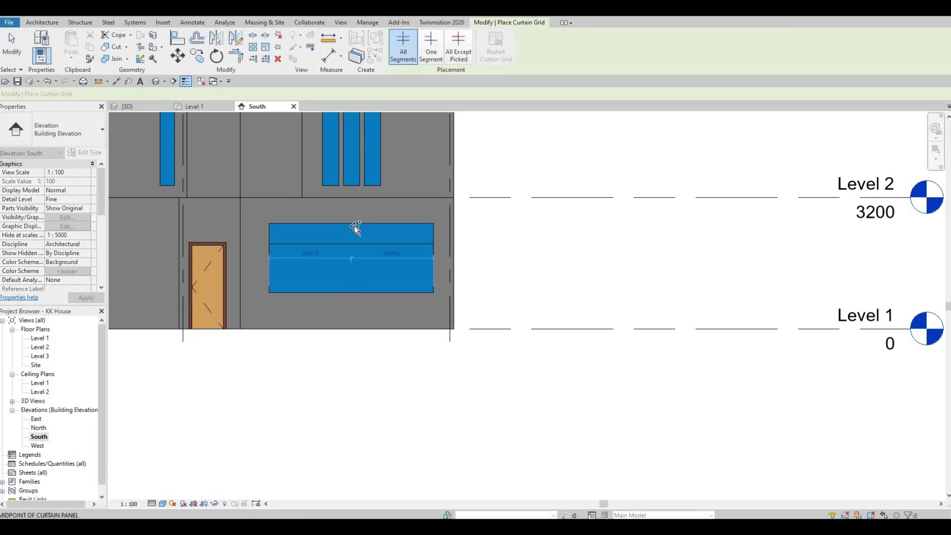
click(315, 234)
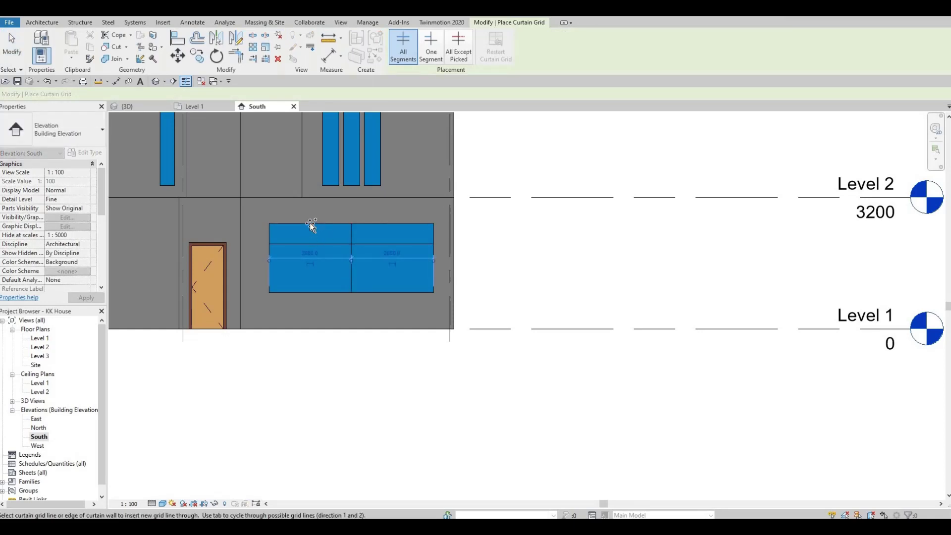
click(310, 223)
click(330, 259)
key(Escape)
key(Escape)
scroll(347, 277, down, 3)
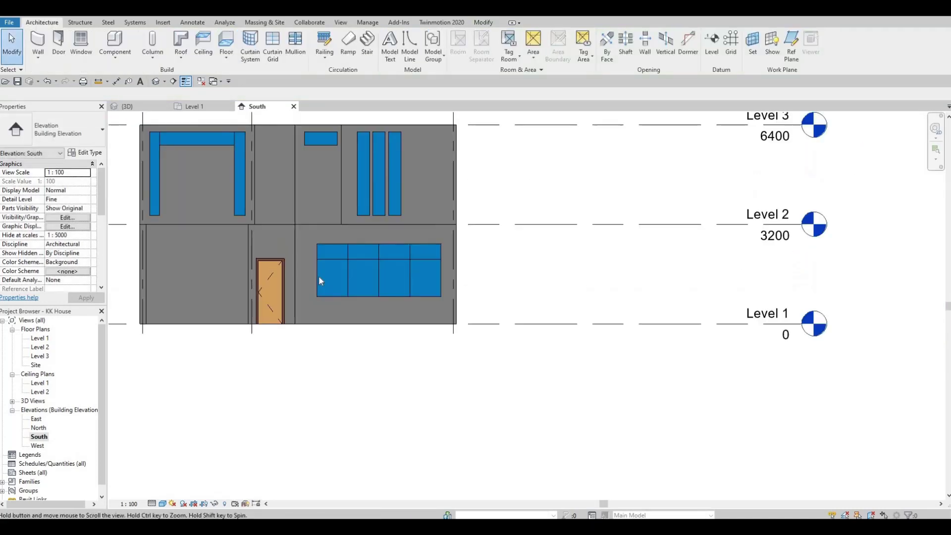
Set up the Mullion tool in the 3D view to fill all grid lines with the 50mm x 65mm Rectangular Mullion type.
middle_drag(319, 277, 324, 313)
middle_drag(234, 116, 259, 115)
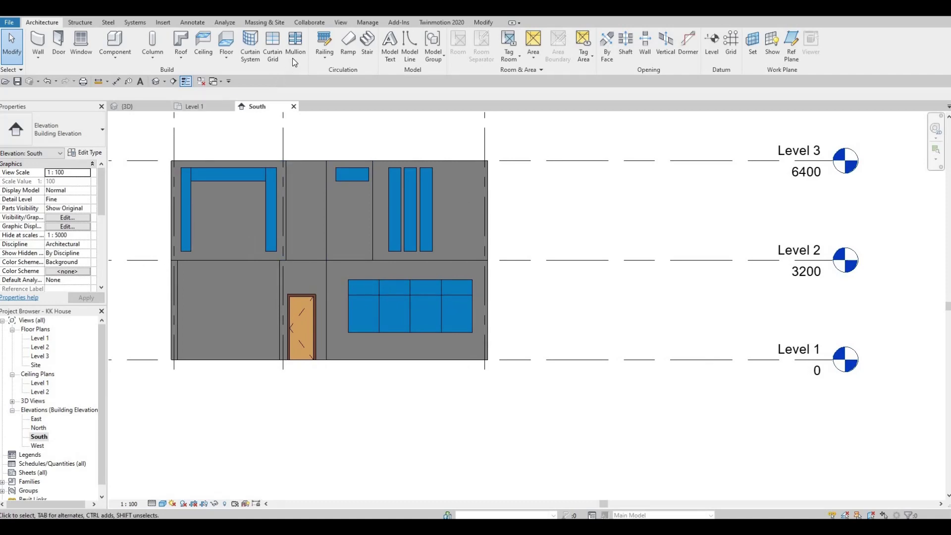
click(295, 45)
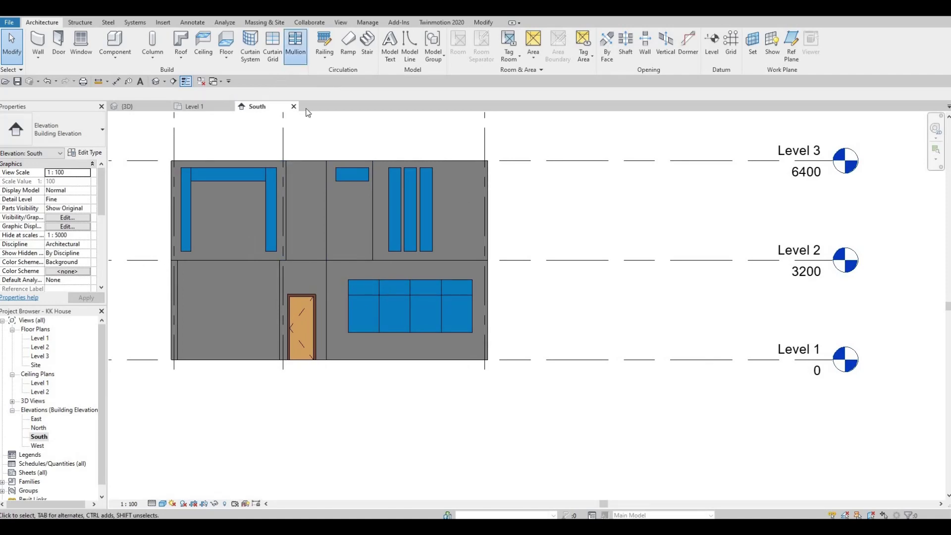
click(156, 83)
shift+middle_drag(362, 333, 436, 68)
click(445, 59)
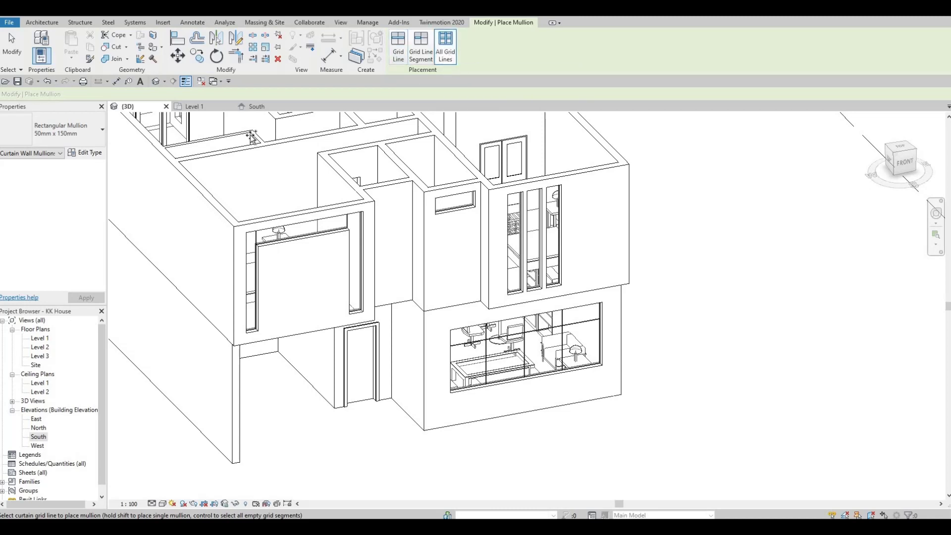
click(78, 142)
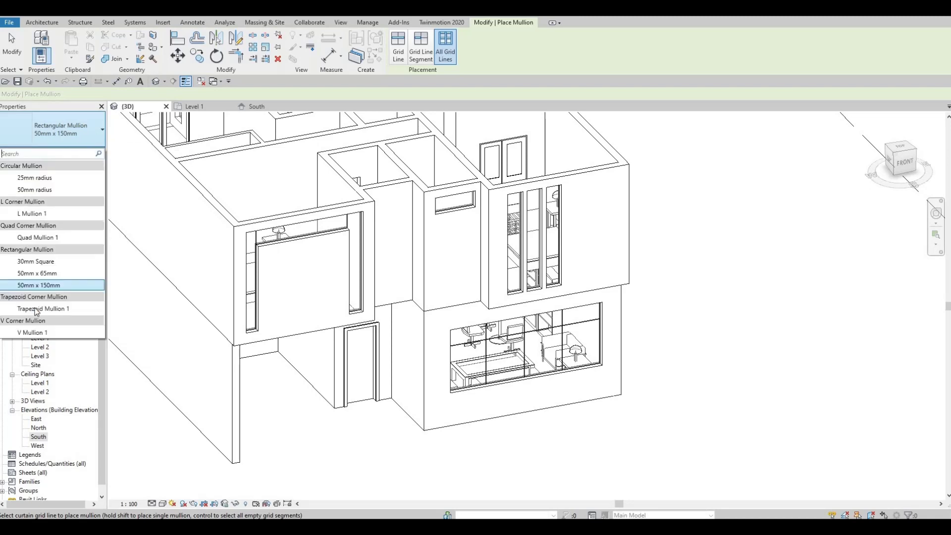
click(55, 274)
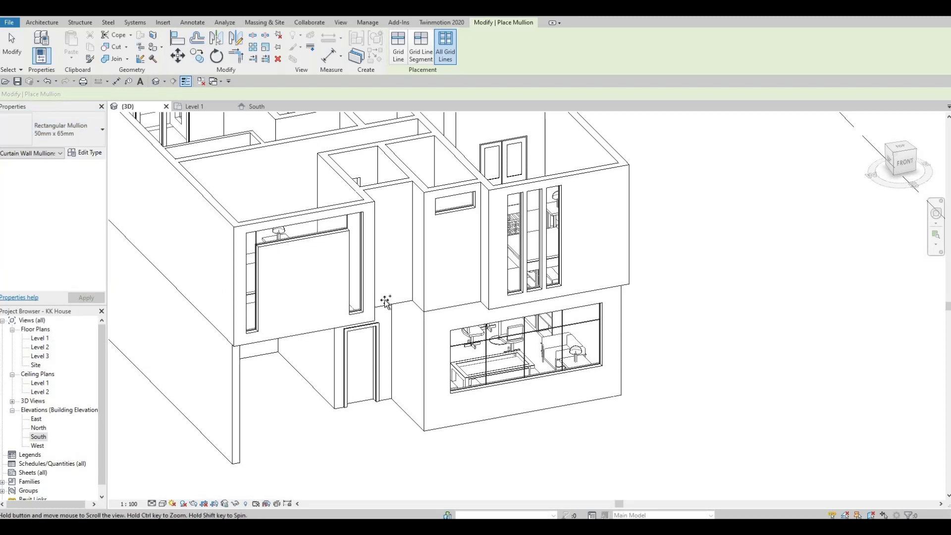
Place mullions around the upper-floor front curtain walls: the three narrow windows, the small window and the three-part window over the garage.
middle_drag(483, 287, 408, 295)
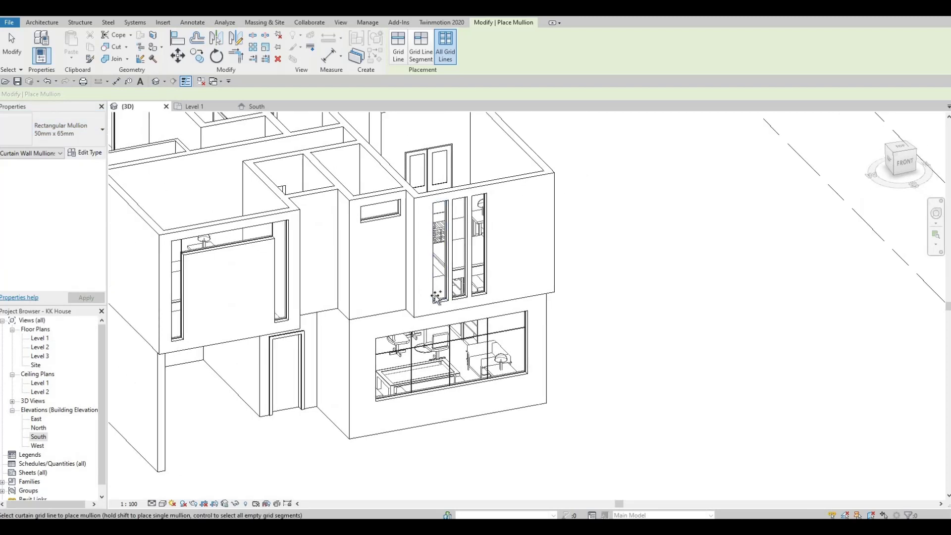
click(443, 298)
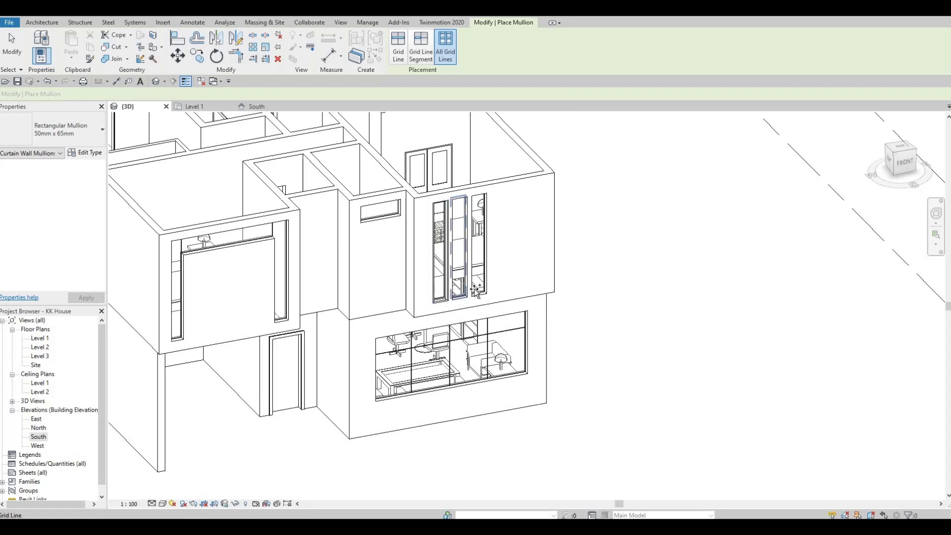
click(469, 292)
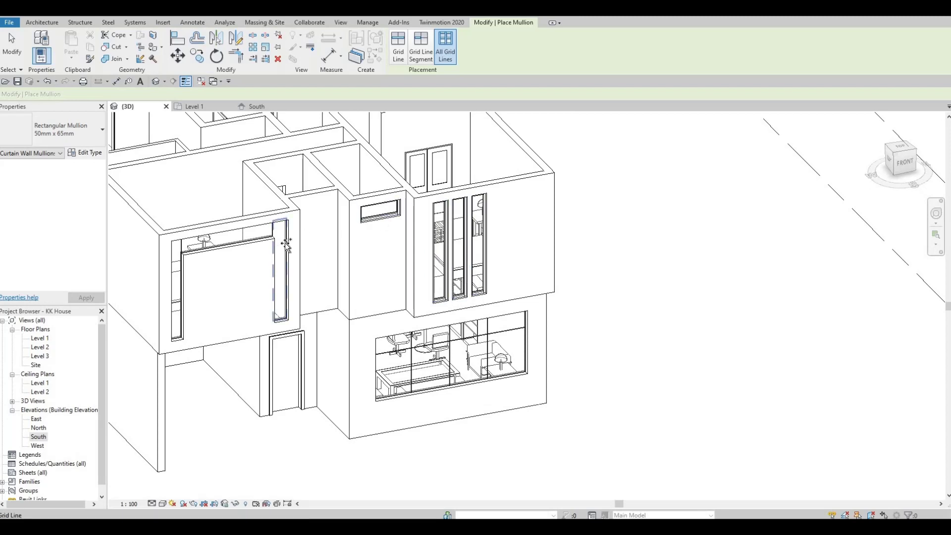
click(251, 245)
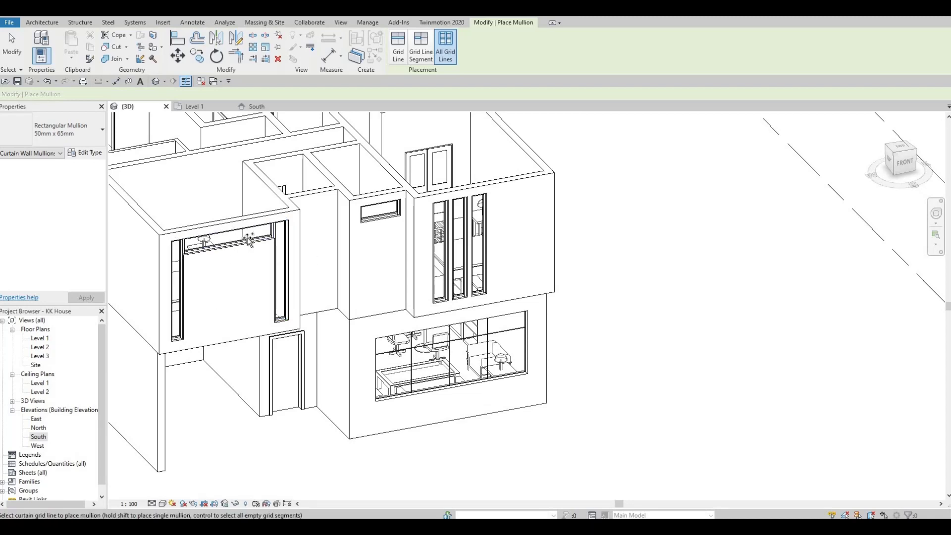
Place mullions on all grid lines and edges of the four-bay ground-floor front curtain wall beside the entrance door.
scroll(291, 244, up, 5)
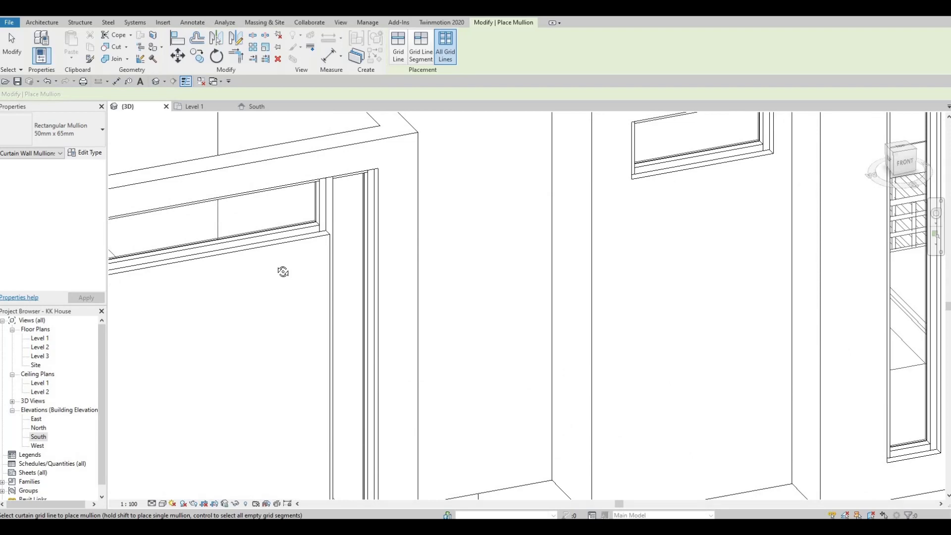
shift+middle_drag(283, 272, 229, 263)
shift+middle_drag(422, 261, 312, 219)
scroll(322, 369, down, 3)
middle_drag(322, 372, 467, 337)
scroll(442, 320, down, 2)
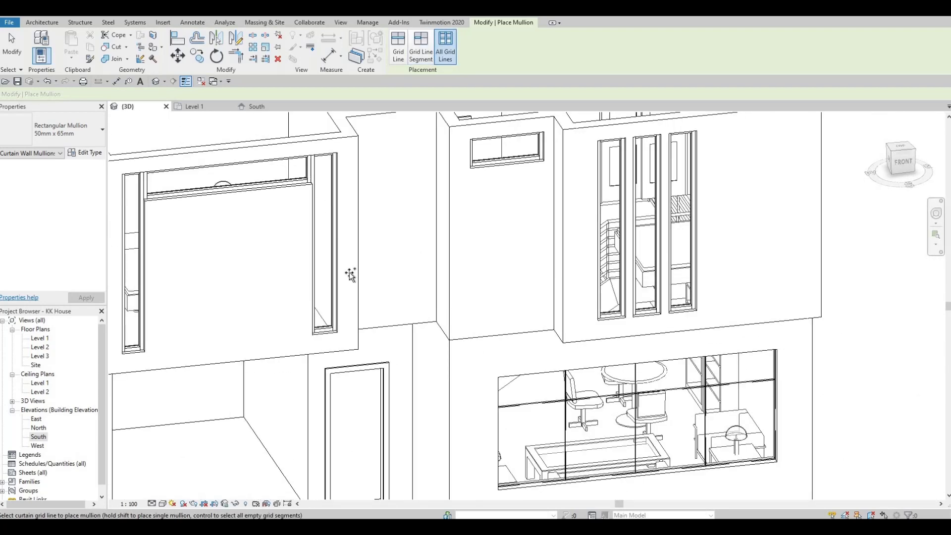
middle_drag(502, 413, 363, 292)
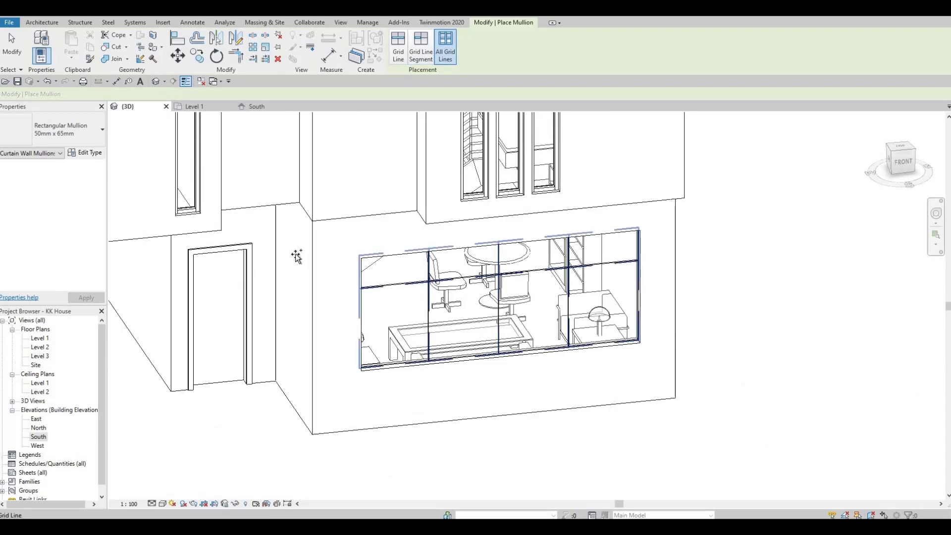
scroll(310, 303, down, 3)
middle_drag(246, 304, 341, 352)
scroll(297, 317, down, 2)
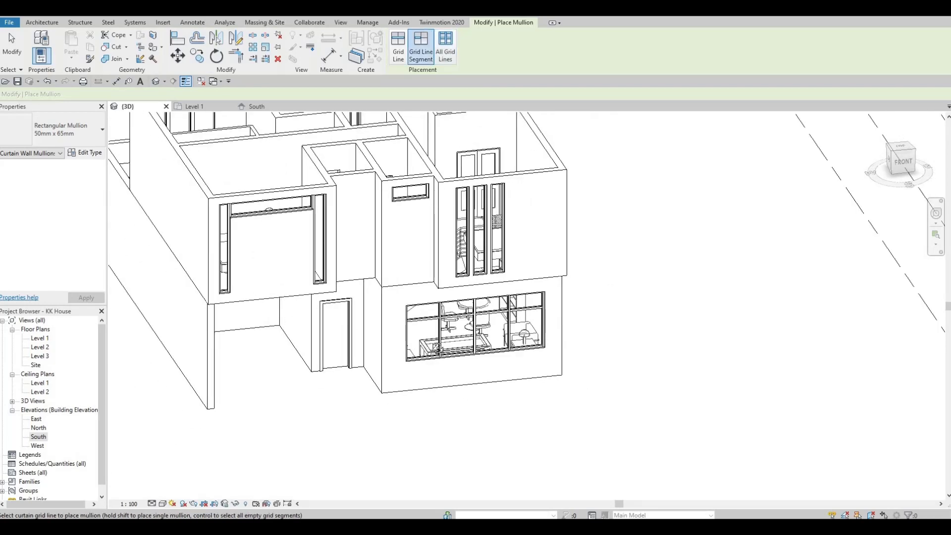
Place mullions on all grid lines of the three ground-floor rear curtain walls: the two windows and the wide opening between them.
shift+middle_drag(437, 347, 399, 213)
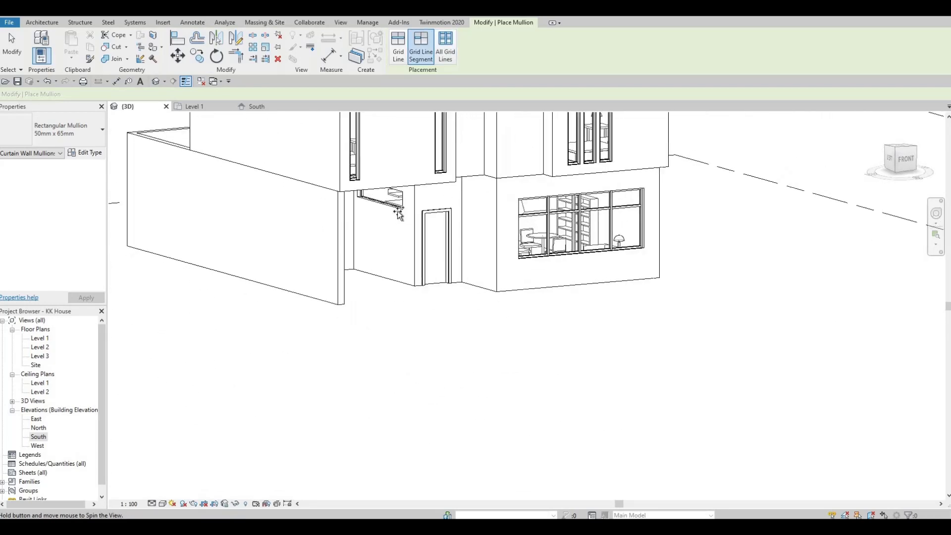
shift+middle_drag(336, 308, 508, 328)
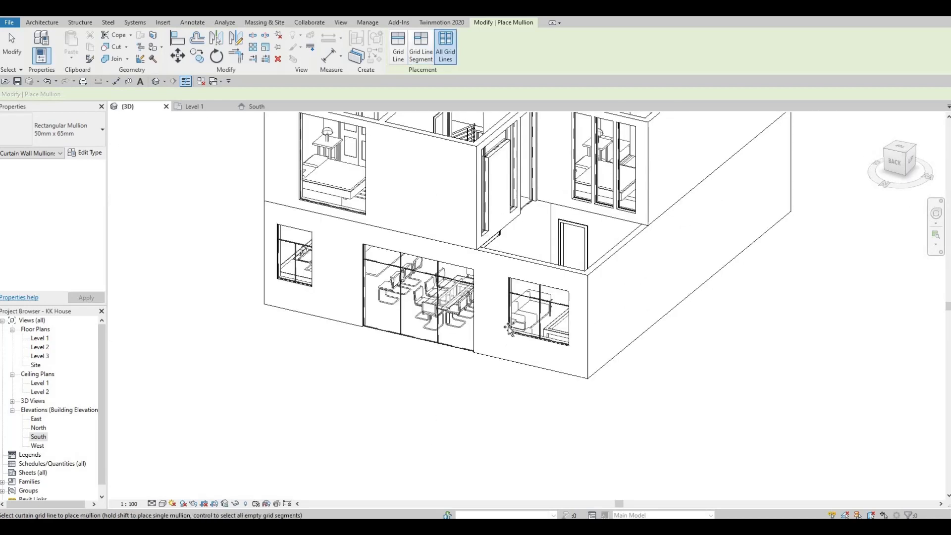
click(509, 328)
click(377, 290)
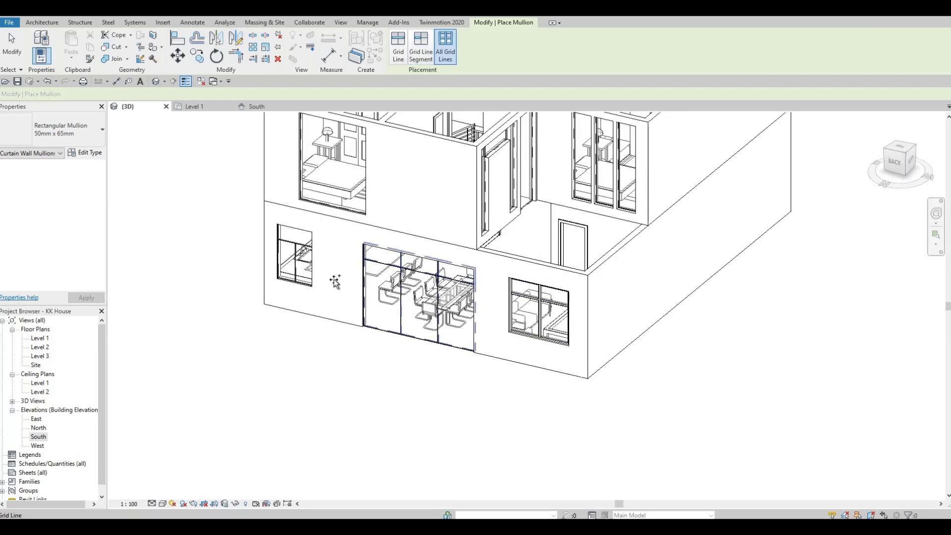
click(310, 269)
Place mullions around the upper-floor curtain walls facing the terrace: the three-part window, the tall opening beside it and the three narrow windows.
middle_drag(362, 190, 294, 259)
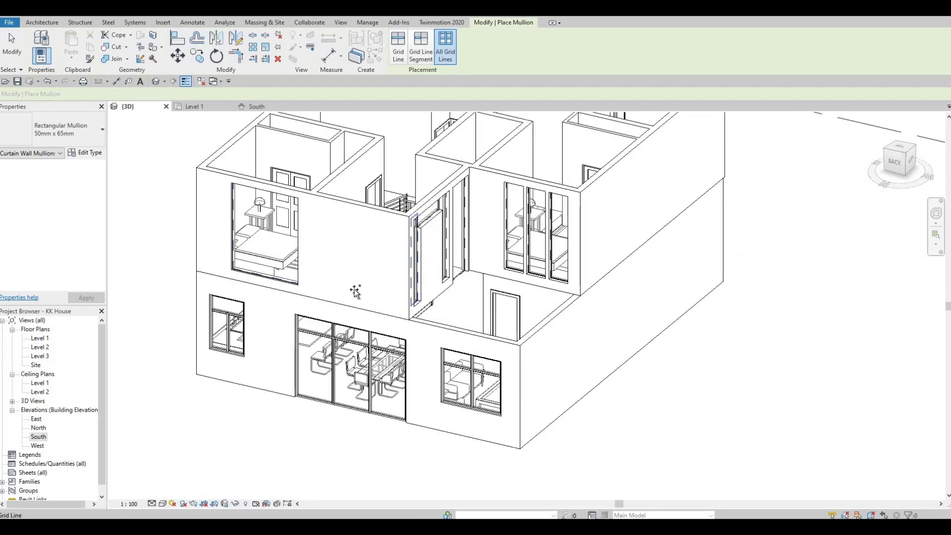
shift+middle_drag(354, 291, 381, 291)
scroll(389, 275, up, 1)
click(412, 231)
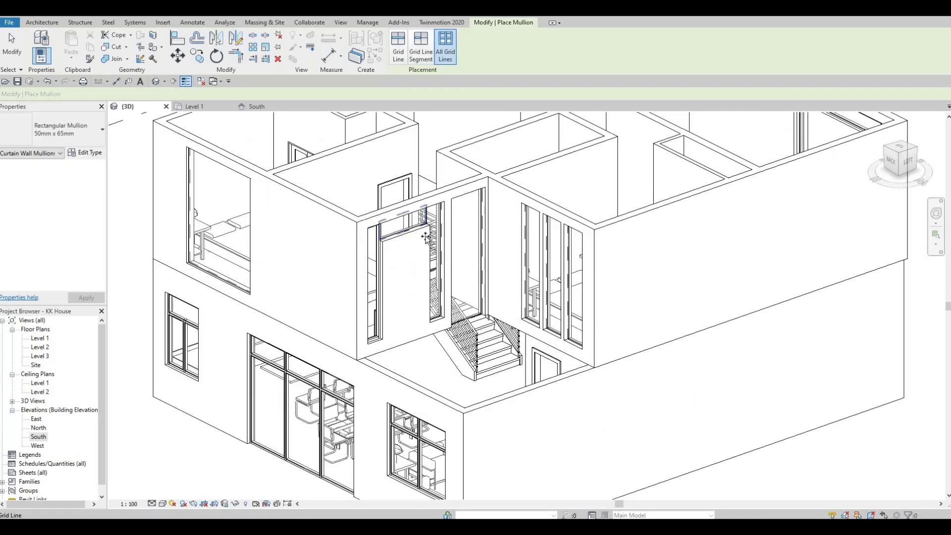
click(441, 248)
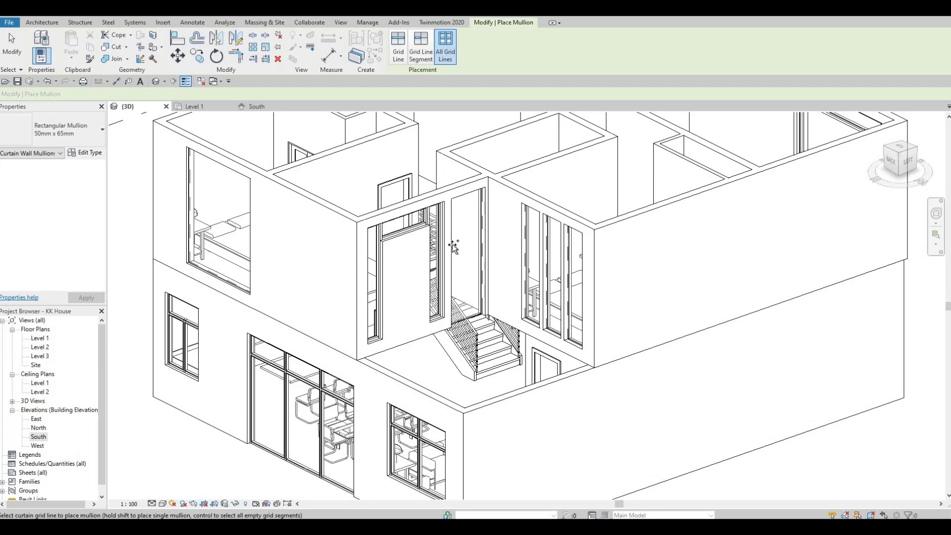
click(453, 244)
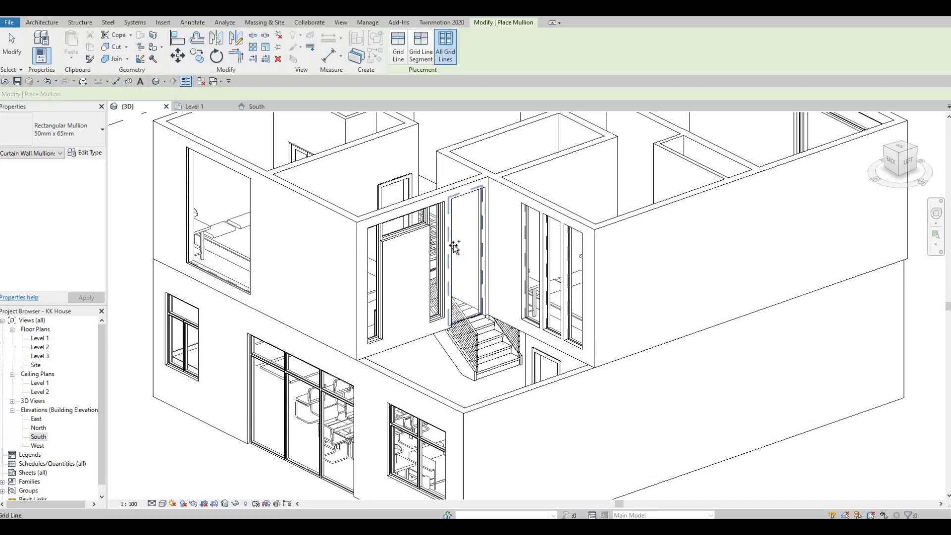
click(549, 269)
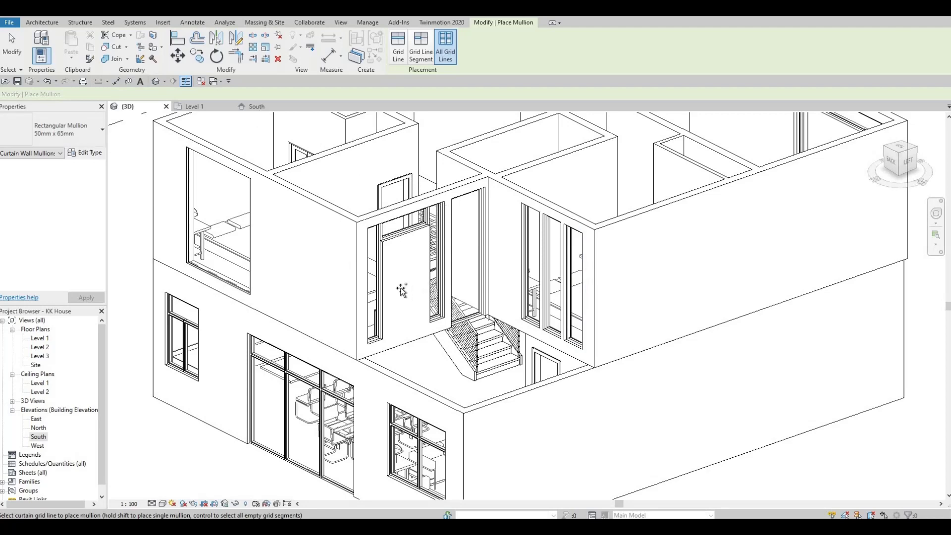
middle_drag(416, 284, 483, 296)
shift+middle_drag(422, 253, 405, 219)
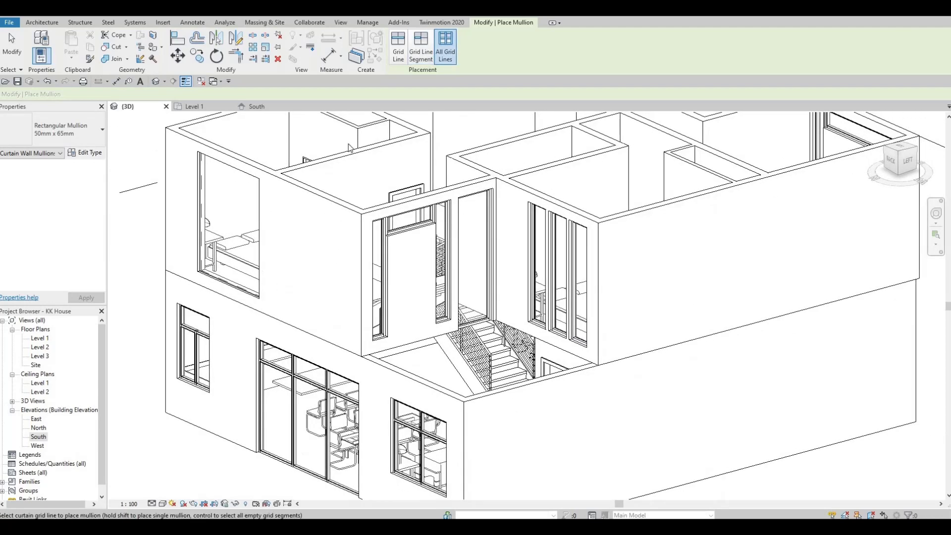
key(Escape)
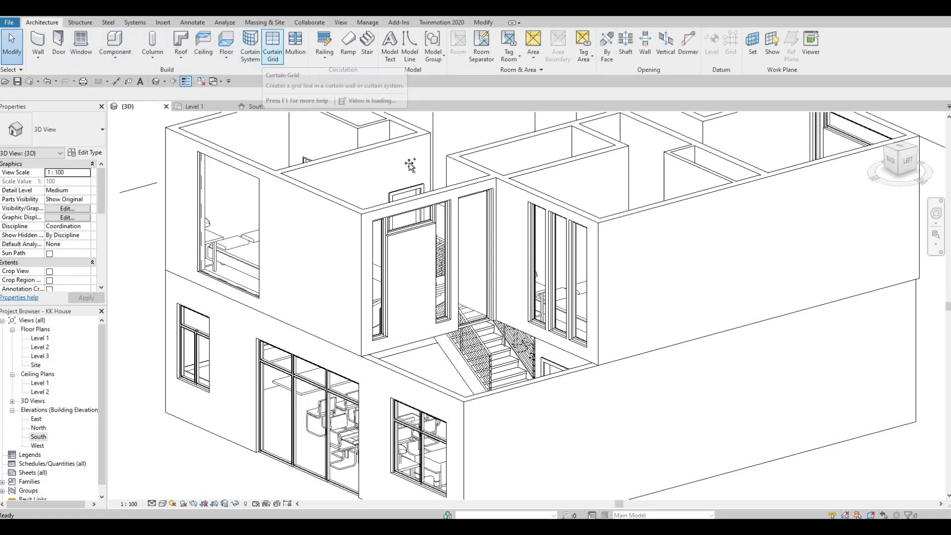
Add a horizontal curtain grid line near the top of the tall terrace curtain wall and adjust its offset from the top edge.
click(272, 52)
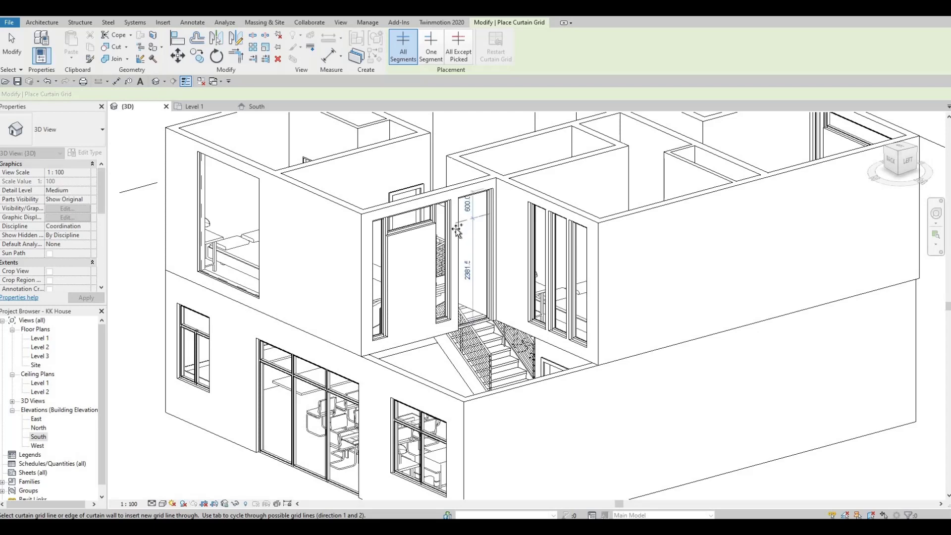
shift+middle_drag(383, 208, 456, 221)
scroll(459, 221, up, 2)
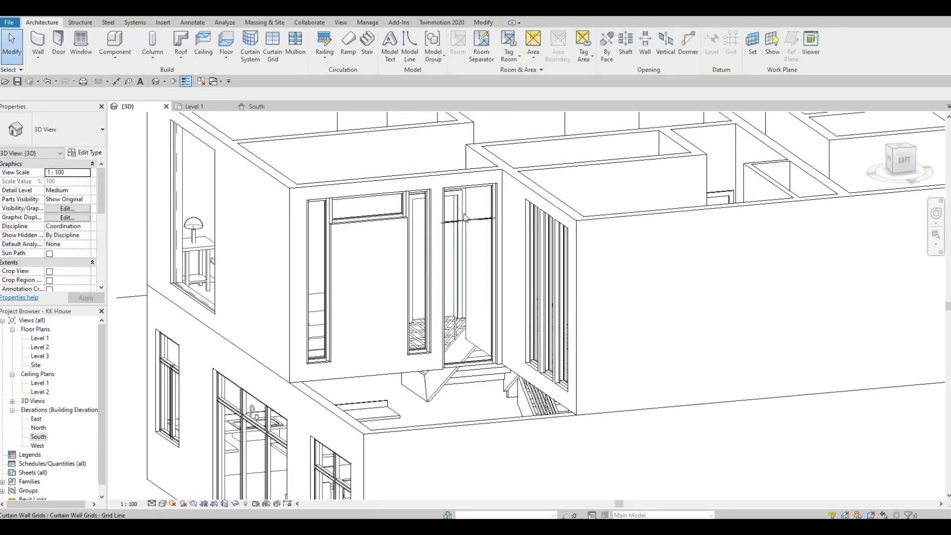
click(464, 220)
click(464, 203)
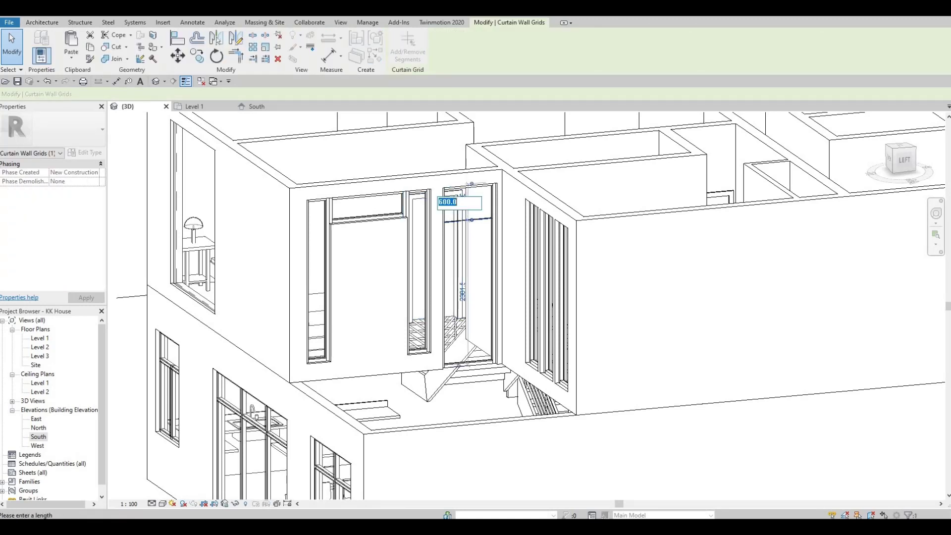
key(Return)
key(Escape)
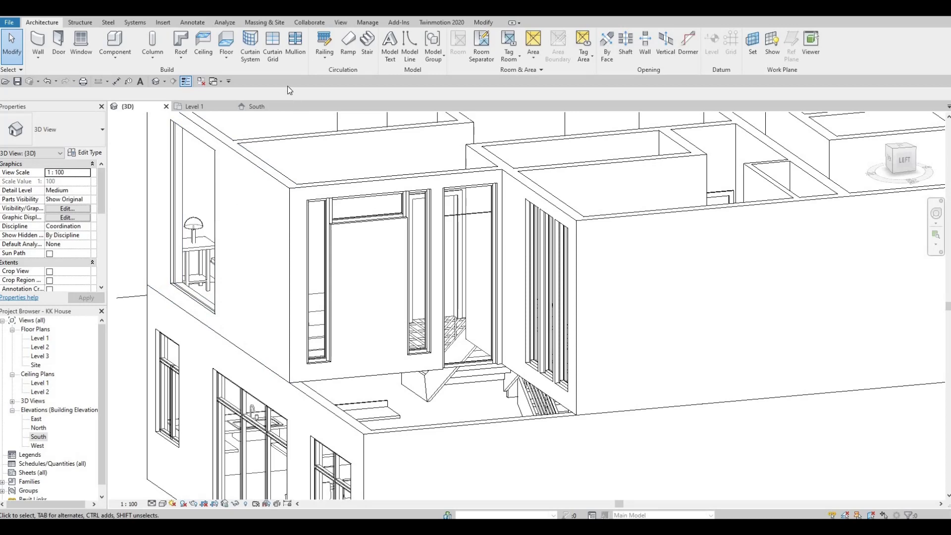
Add a horizontal curtain grid line 500 below the top edge of the large upper-floor rear bedroom curtain wall.
click(272, 45)
scroll(270, 213, up, 2)
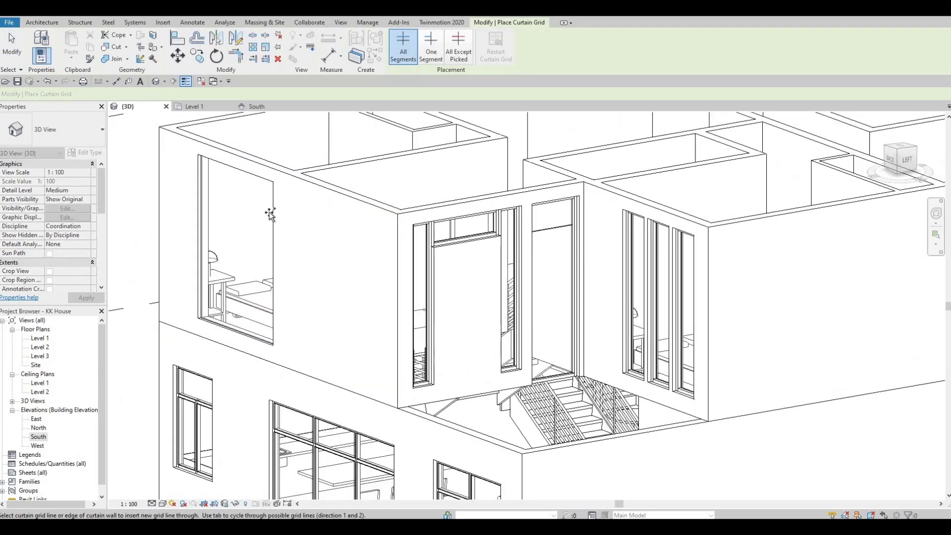
shift+middle_drag(301, 269, 273, 262)
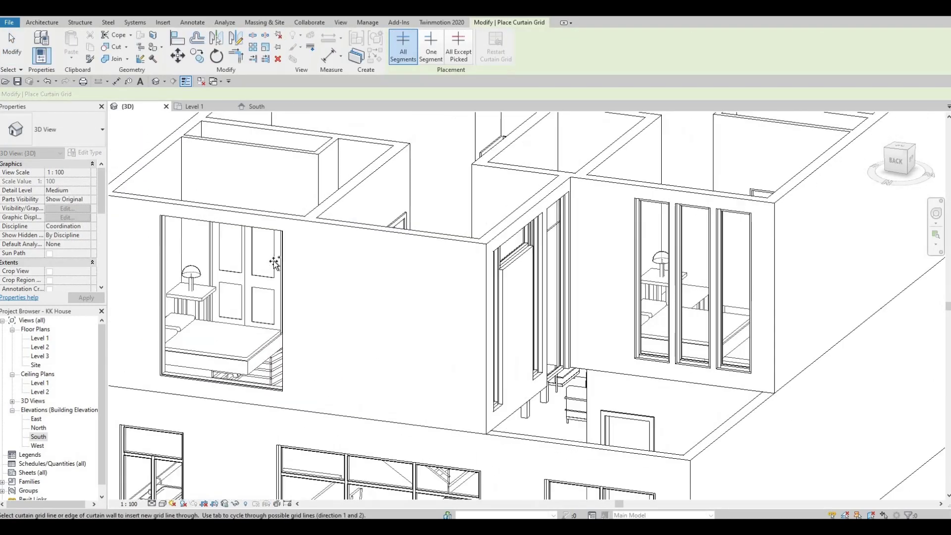
click(281, 261)
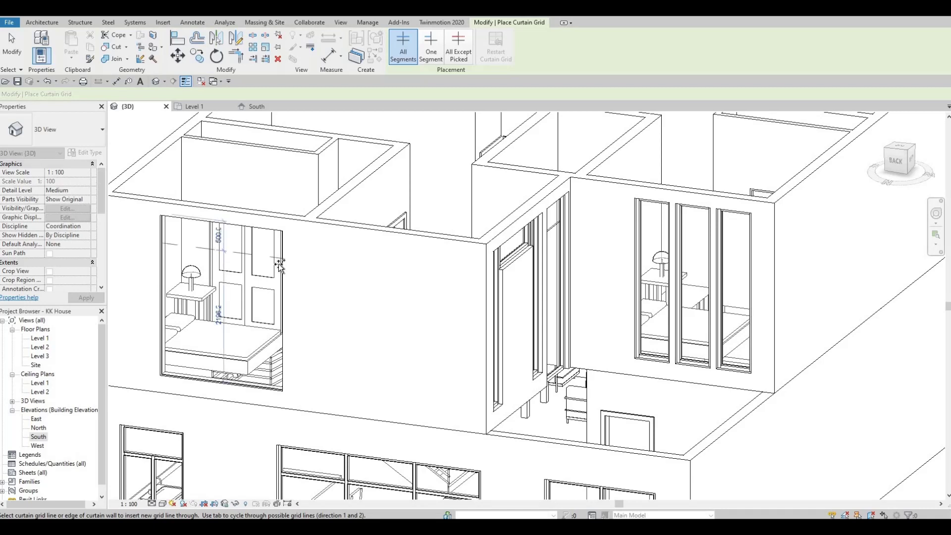
middle_drag(274, 211, 325, 189)
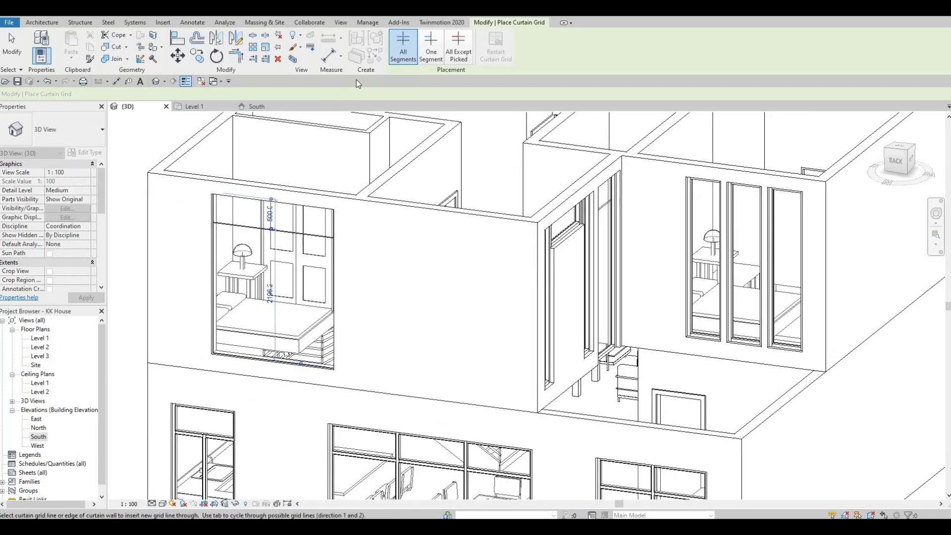
Add two full-height vertical grid lines to the rear bedroom curtain wall: one 500 from the lamp-side edge, one at two-thirds of the panel.
click(430, 49)
click(396, 57)
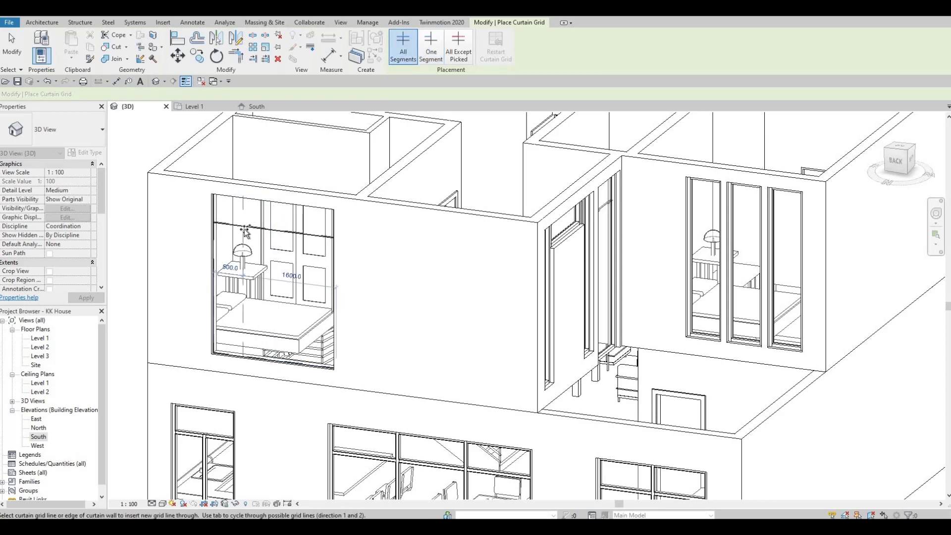
click(308, 242)
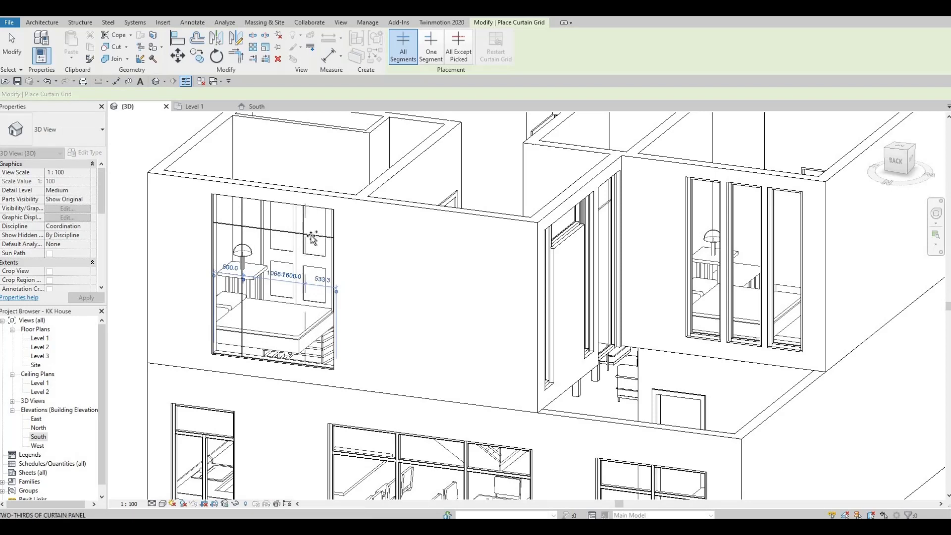
click(317, 283)
key(Escape)
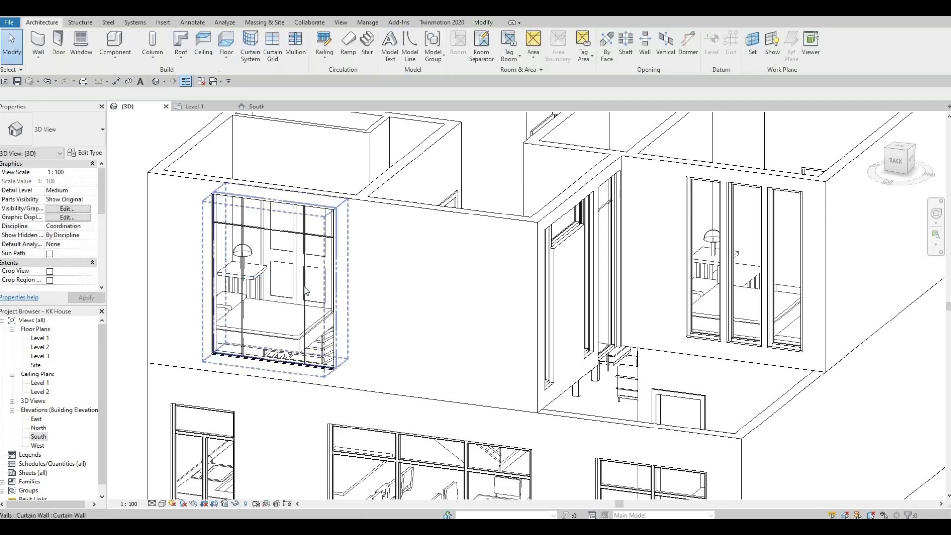
key(Escape)
Set the second vertical grid line's distance from the nearer side edge of the bedroom curtain wall to 500.
click(320, 286)
click(321, 280)
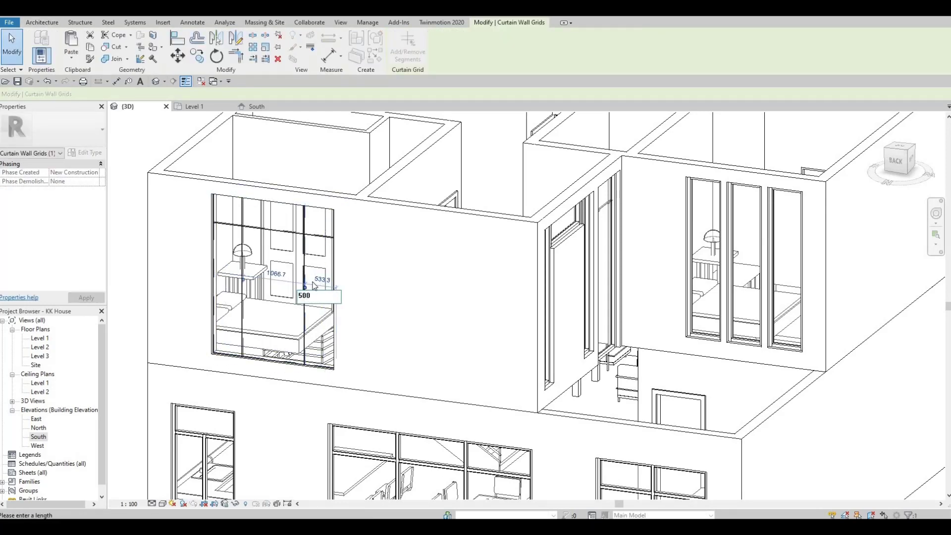
text(500)
key(Return)
key(Escape)
Place 50mm x 65mm Rectangular Mullions on all grid lines of the upper-floor rear bedroom curtain wall.
shift+middle_drag(397, 297, 332, 317)
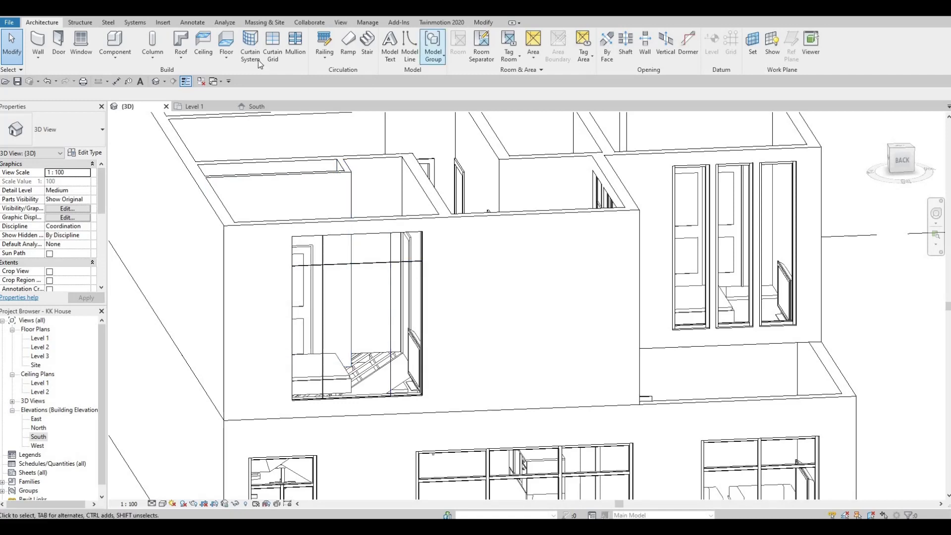
click(295, 43)
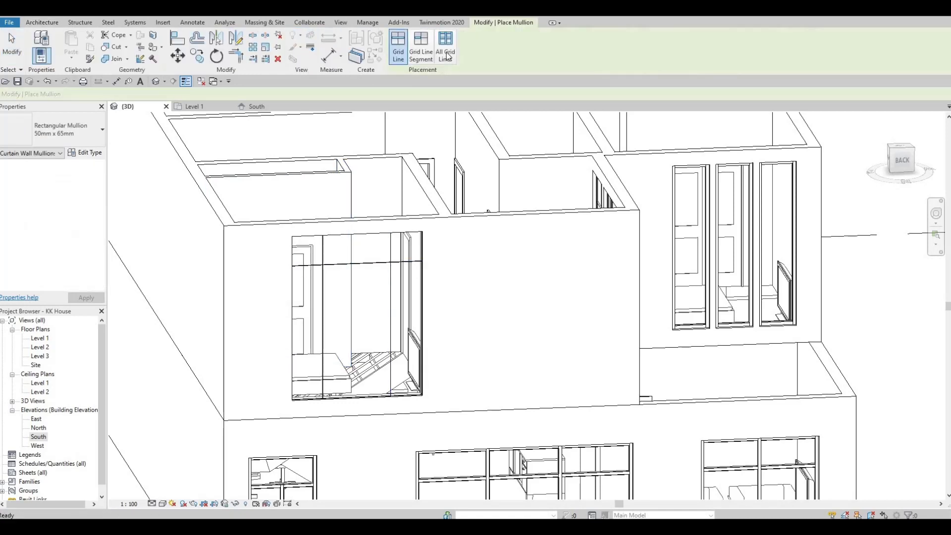
click(447, 56)
click(426, 315)
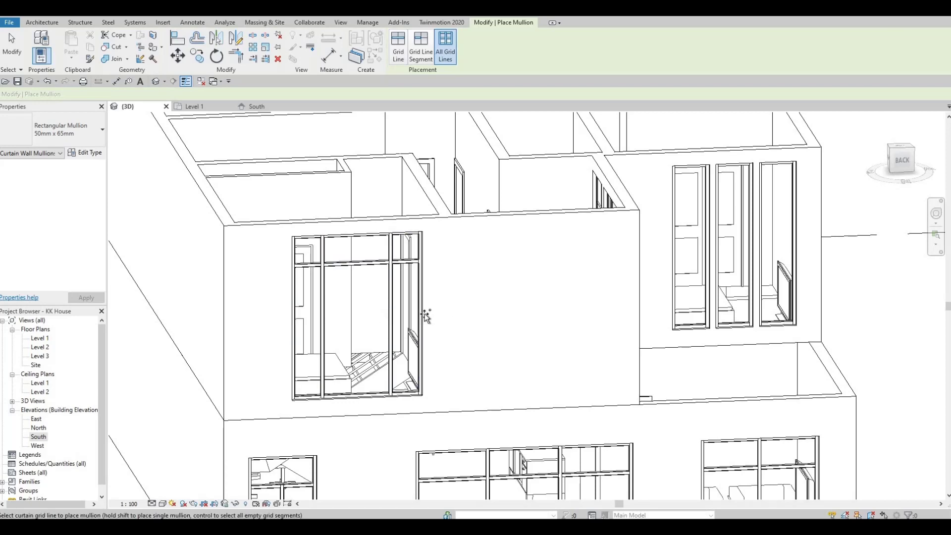
Place a single mullion along the horizontal grid line of the tall terrace curtain wall, using the Grid Line placement.
shift+middle_drag(478, 317, 453, 330)
shift+middle_drag(418, 263, 446, 280)
middle_drag(500, 333, 557, 155)
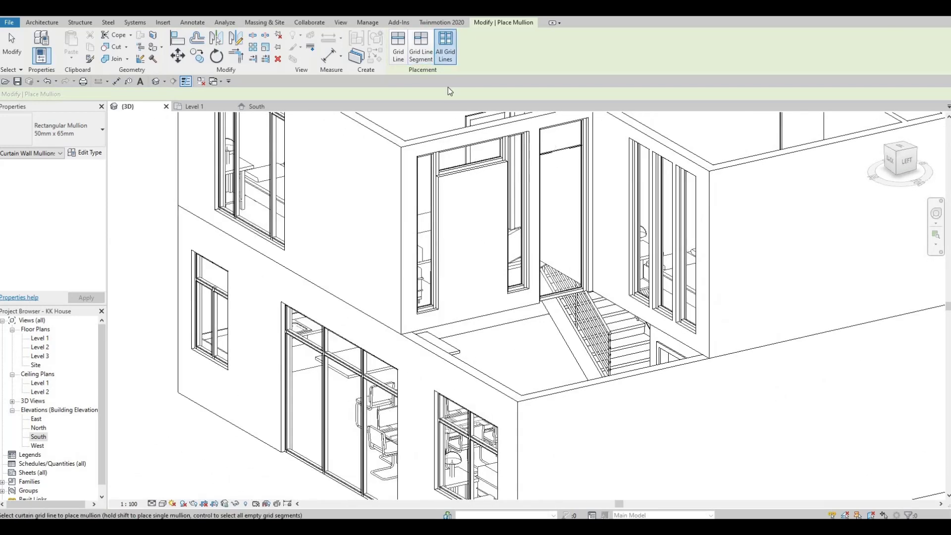
click(398, 49)
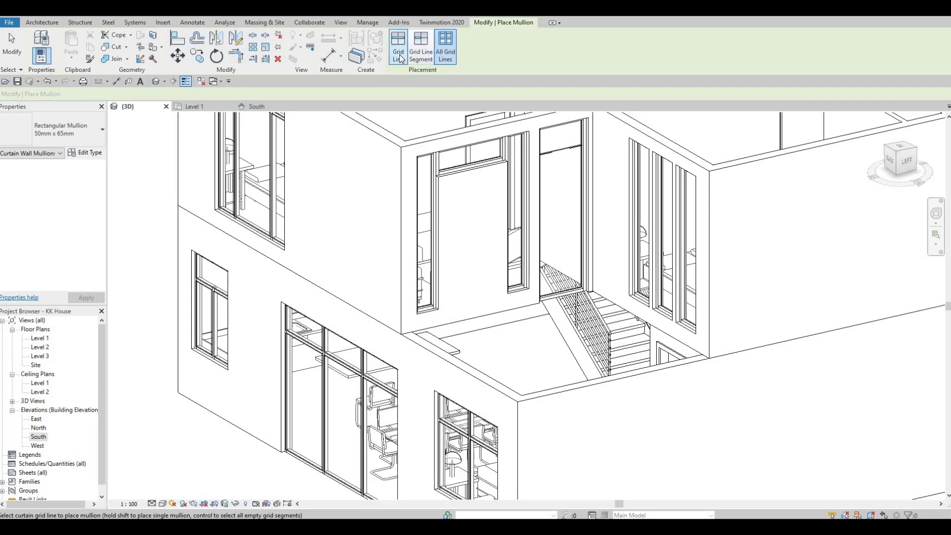
click(558, 151)
Inspect the mullions at the base and head of the tall terrace curtain wall by the stairs.
scroll(482, 167, down, 2)
middle_drag(527, 206, 517, 247)
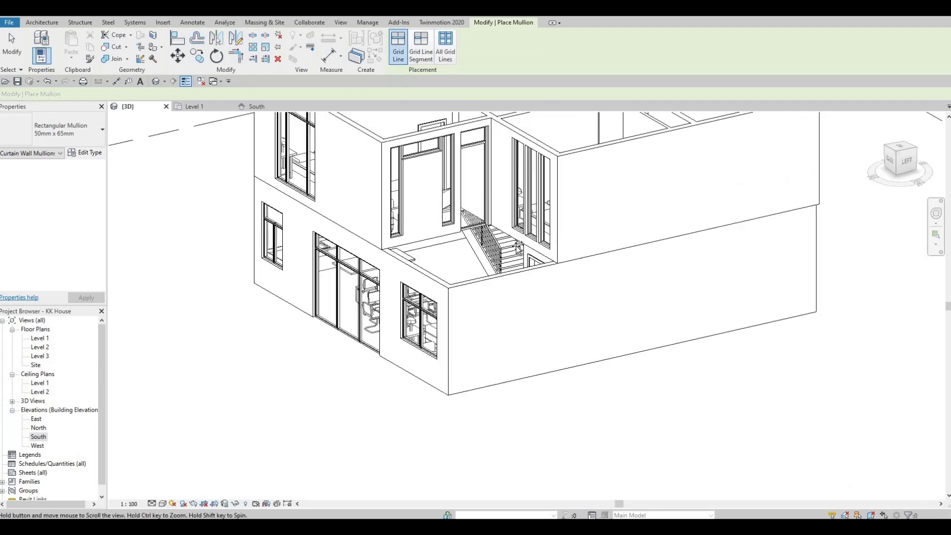
scroll(518, 246, up, 3)
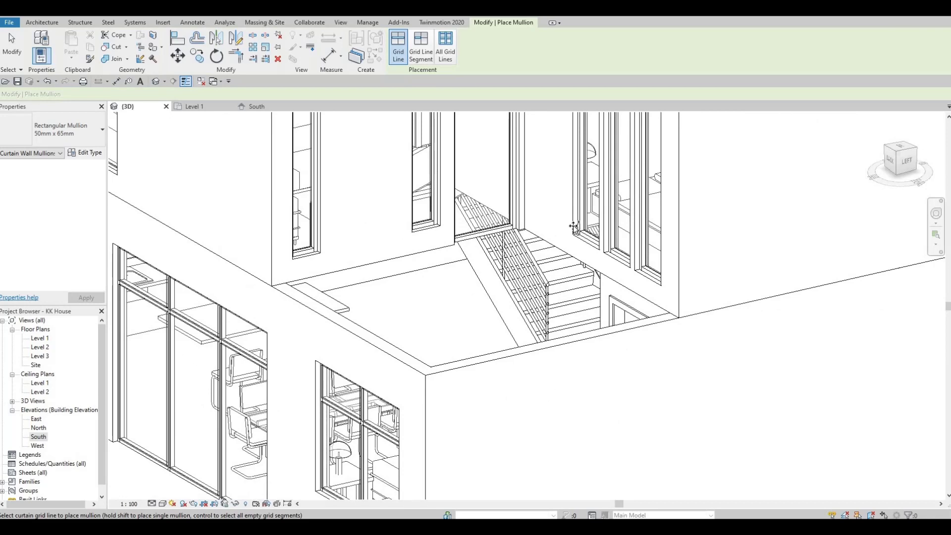
scroll(545, 245, up, 5)
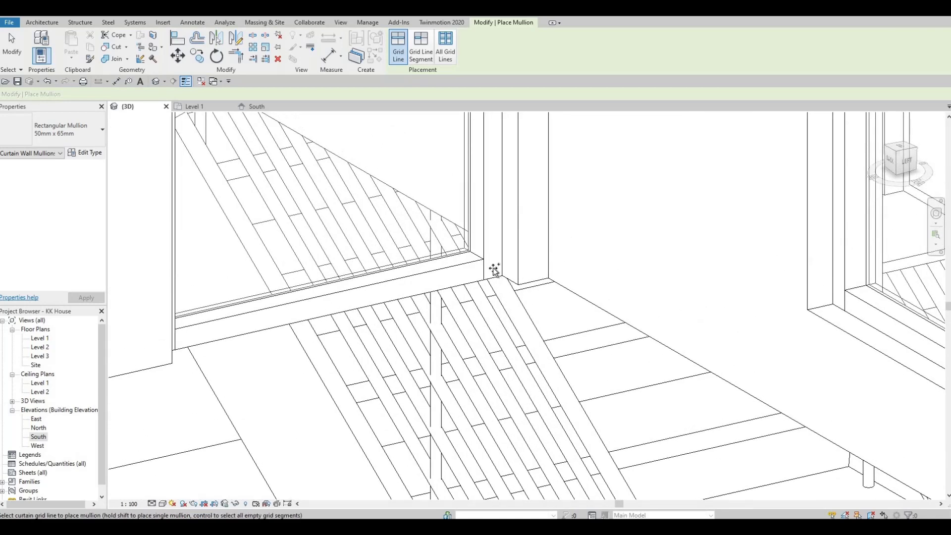
scroll(494, 270, down, 2)
middle_drag(417, 250, 449, 388)
scroll(446, 310, down, 3)
middle_drag(462, 235, 446, 413)
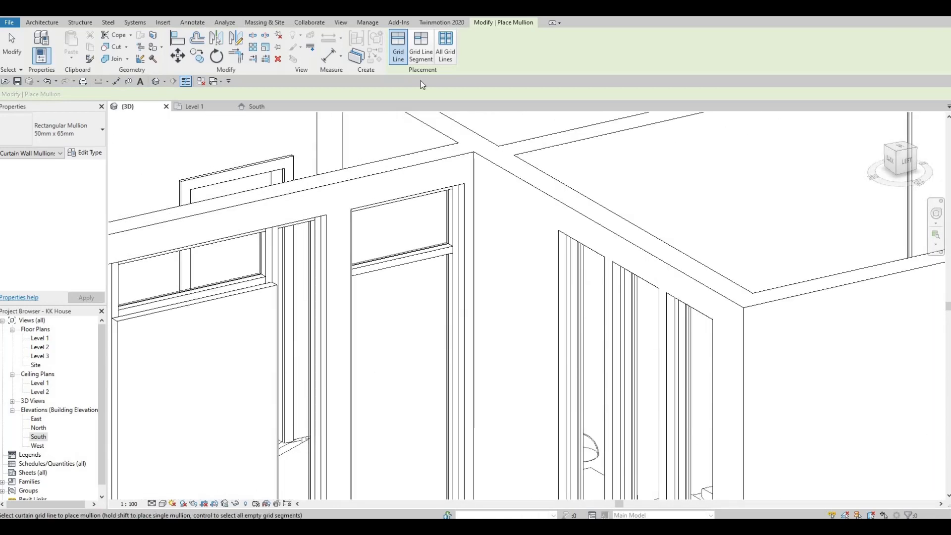
Inspect the mullions of the tall terrace window and the ground-floor front window from several angles.
key(ctrl)
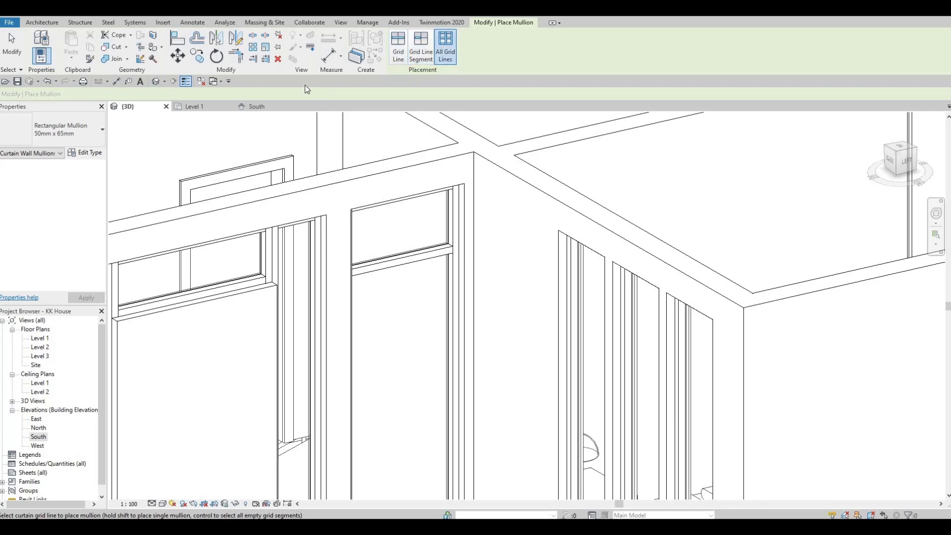
middle_drag(444, 239, 443, 218)
key(Escape)
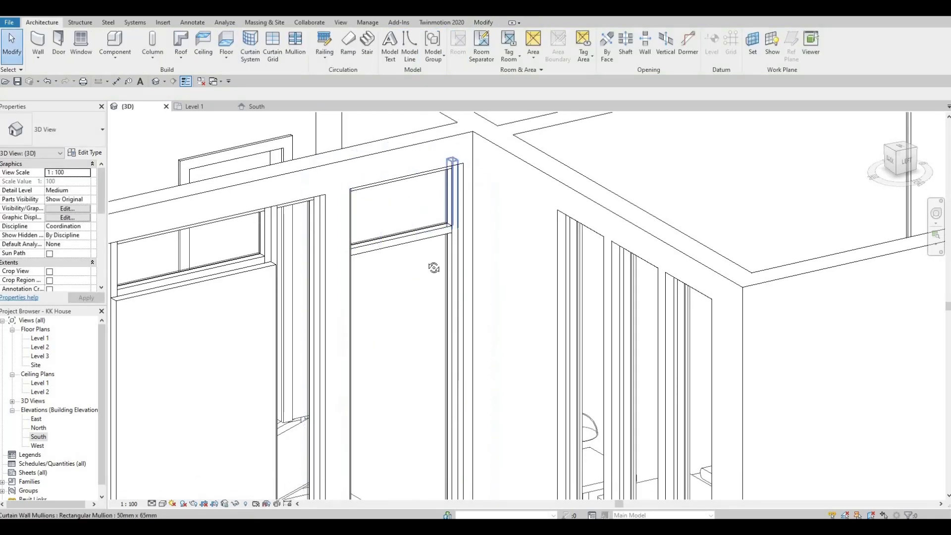
shift+middle_drag(435, 267, 352, 238)
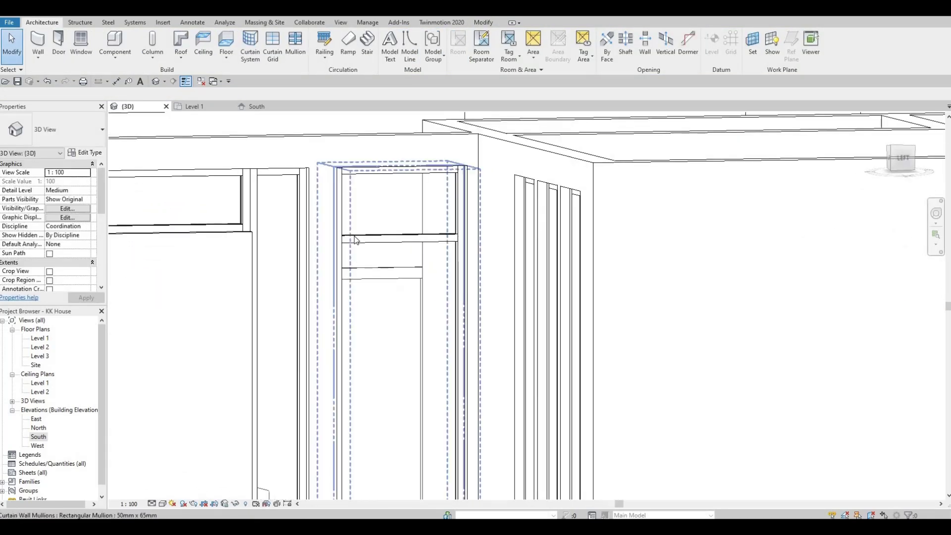
scroll(352, 239, down, 2)
scroll(393, 293, down, 2)
shift+middle_drag(393, 293, 440, 376)
scroll(490, 326, down, 4)
scroll(440, 376, up, 5)
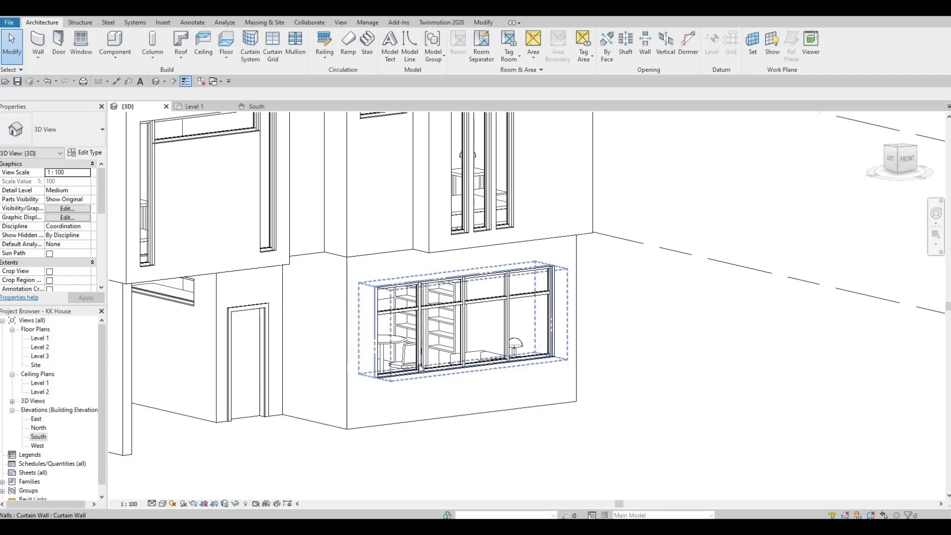
Try removing two adjacent vertical grid lines and their mullions from the ground-floor front curtain wall.
click(421, 335)
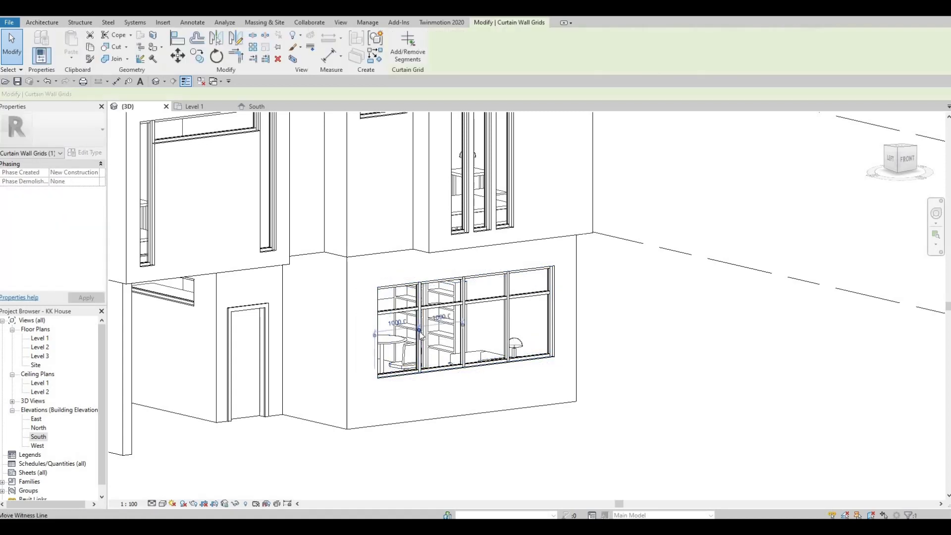
key(Escape)
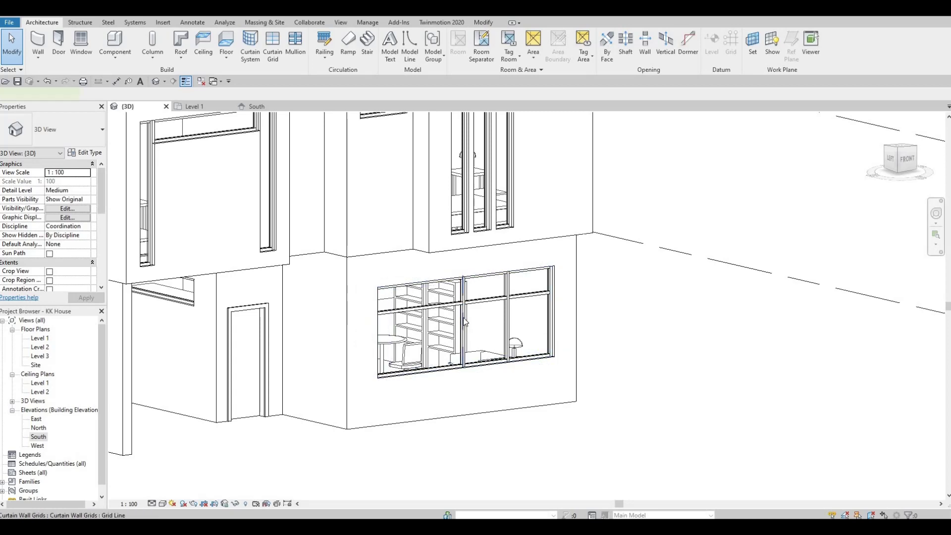
click(465, 321)
key(Escape)
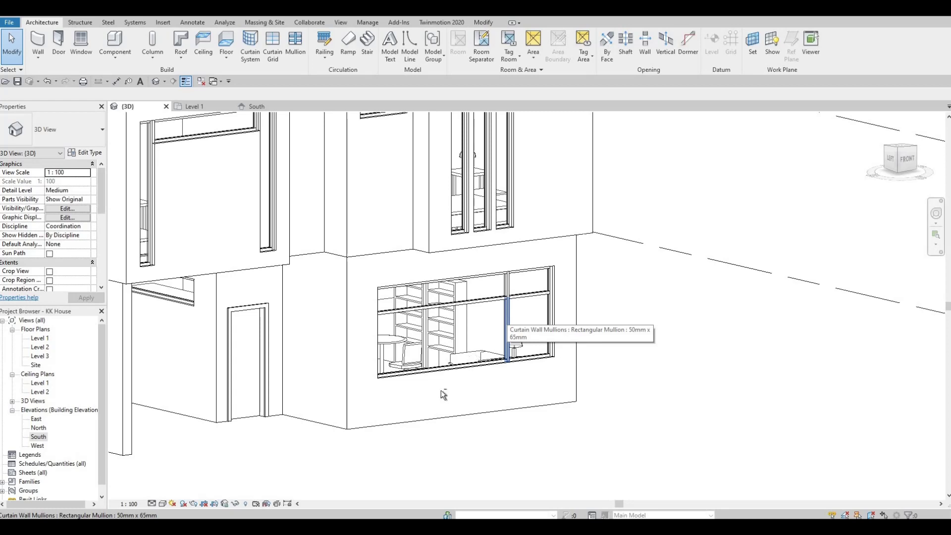
mouse_move(399, 410)
shift+middle_down()
mouse_move(419, 397)
mouse_move(388, 409)
mouse_move(437, 394)
mouse_move(414, 401)
shift+middle_up()
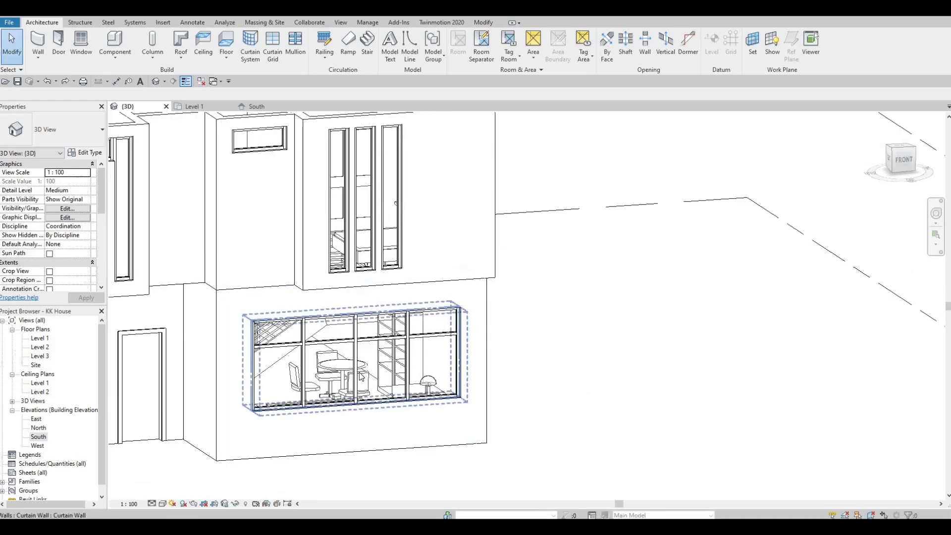
key(ctrl+z)
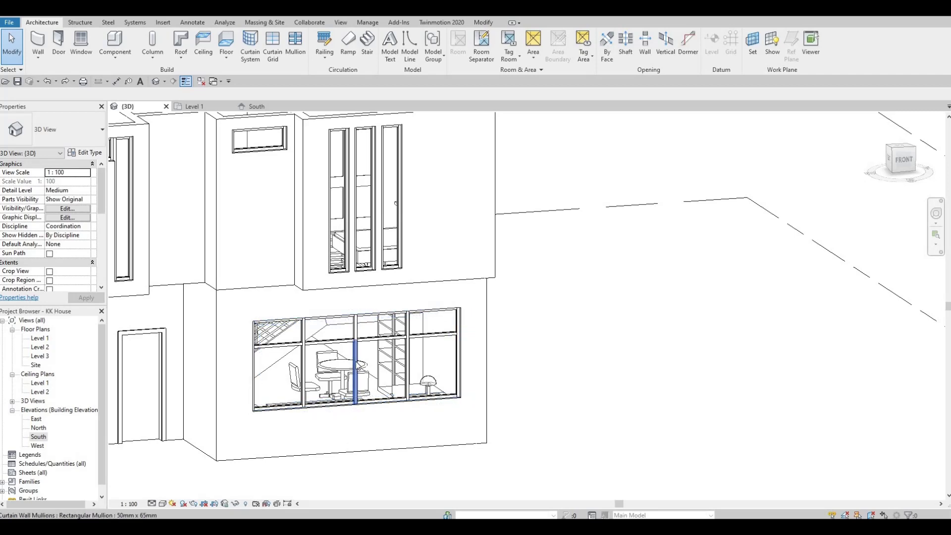
Delete the lower middle vertical mullion and the middle grid line of the ground-floor front curtain wall.
click(358, 367)
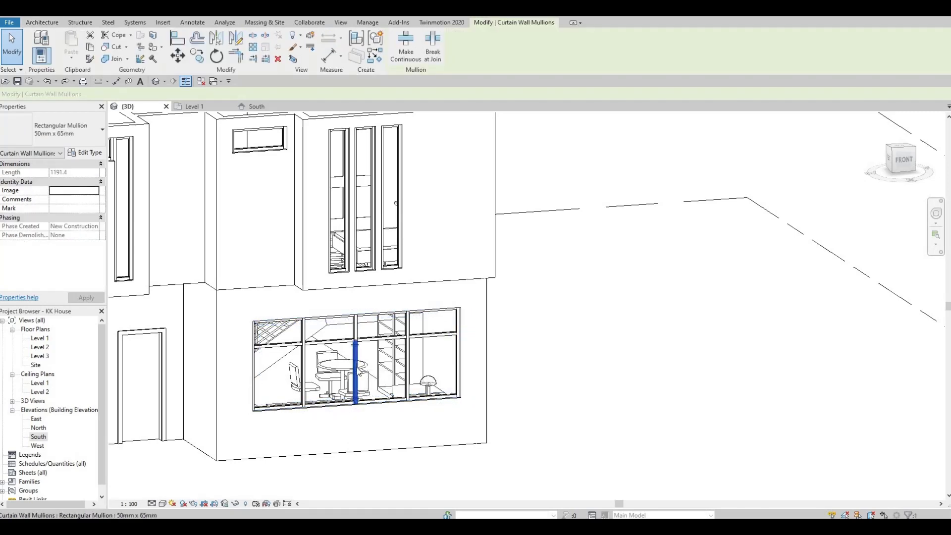
key(Delete)
click(356, 372)
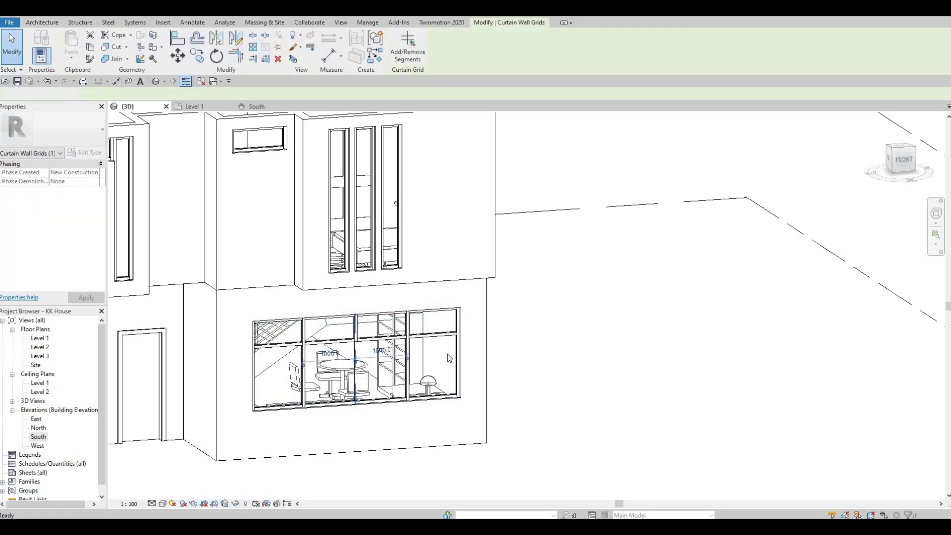
key(Delete)
Review the house model from its different sides, examining the windows on both floors.
shift+middle_drag(486, 361, 464, 383)
middle_drag(558, 397, 484, 416)
shift+middle_drag(439, 397, 441, 423)
shift+middle_drag(553, 423, 623, 429)
middle_drag(438, 353, 604, 398)
scroll(433, 391, up, 1)
middle_drag(475, 419, 515, 424)
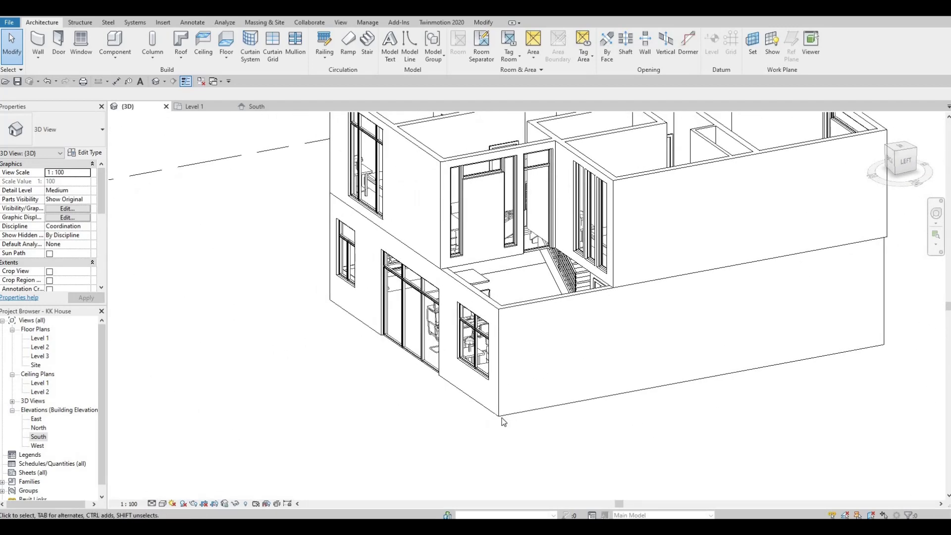
shift+middle_drag(663, 441, 628, 474)
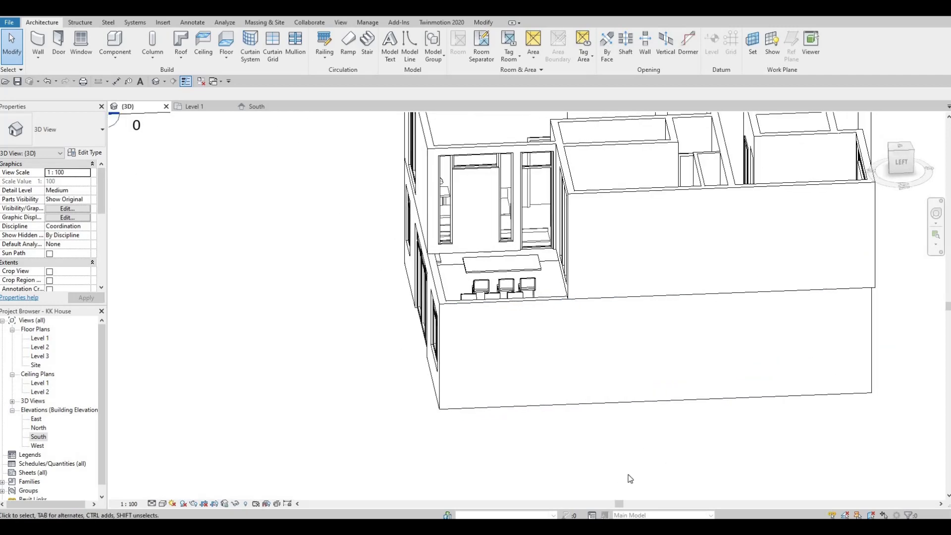
shift+middle_drag(555, 453, 355, 372)
scroll(355, 372, down, 1)
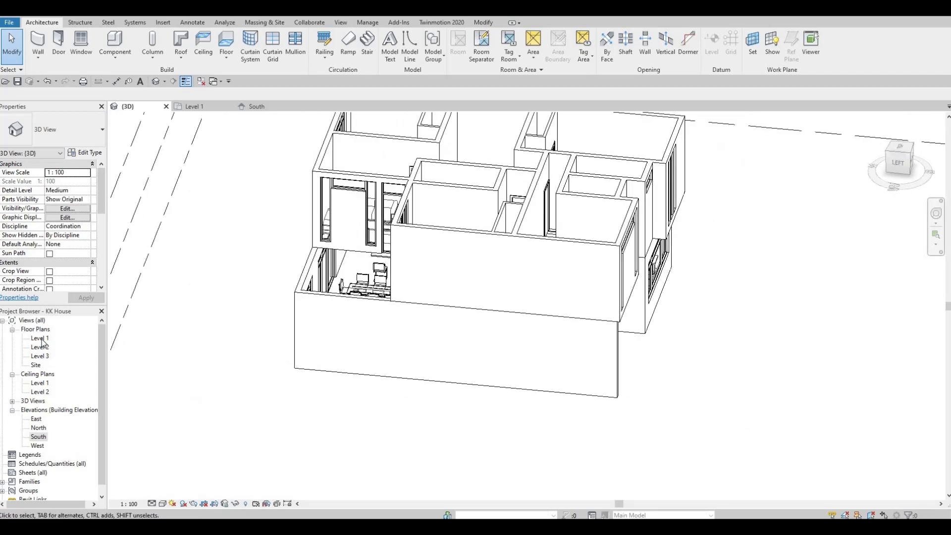
Start a floor in the Level 1 plan and duplicate the Generic Floor - 400mm type as Floor 1.
key(ctrl+Tab)
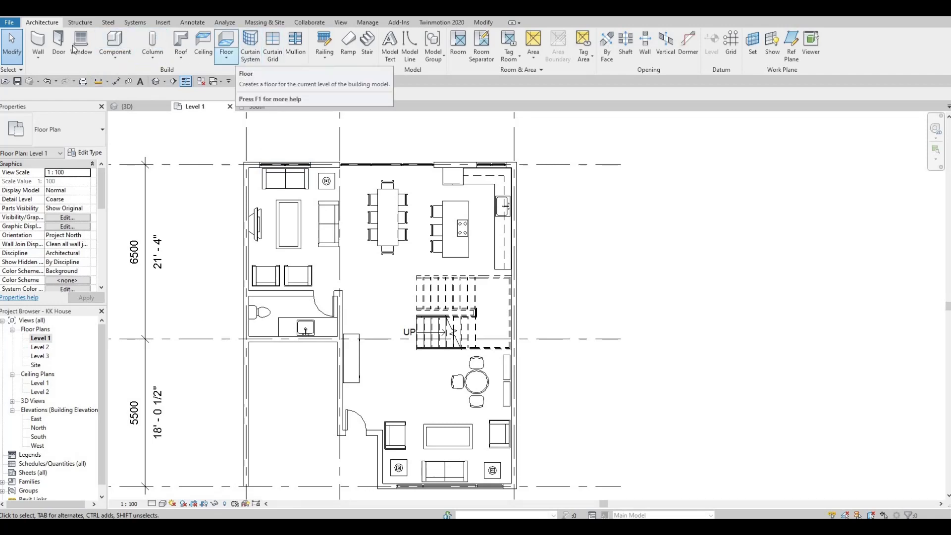
click(226, 40)
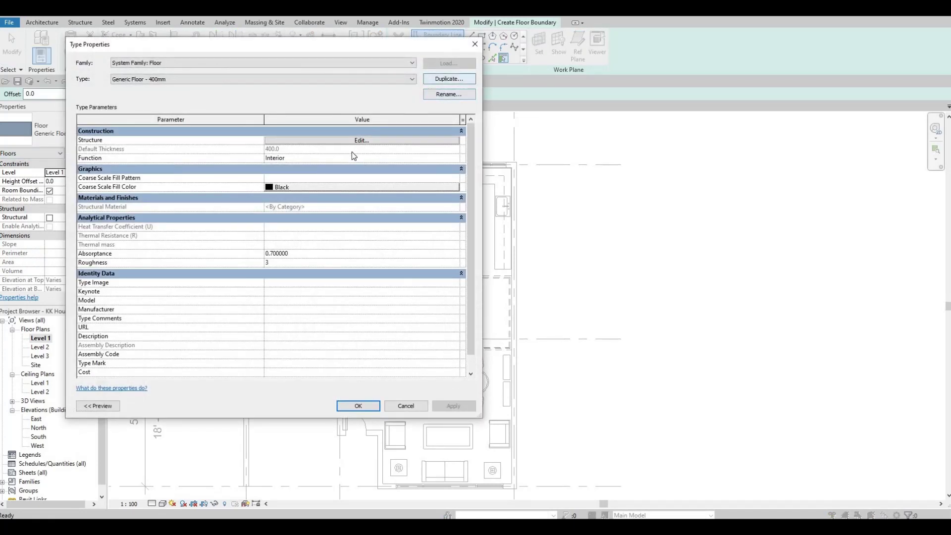
click(448, 79)
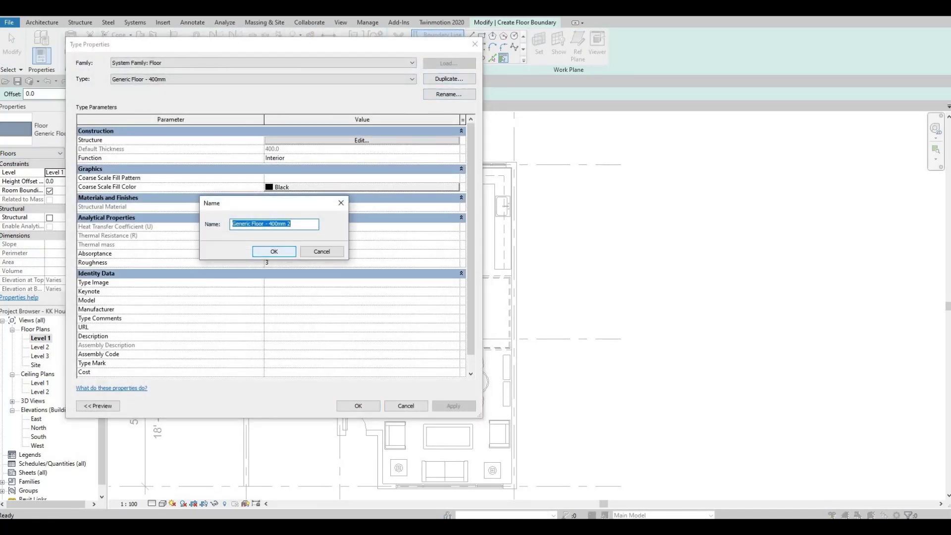
click(278, 254)
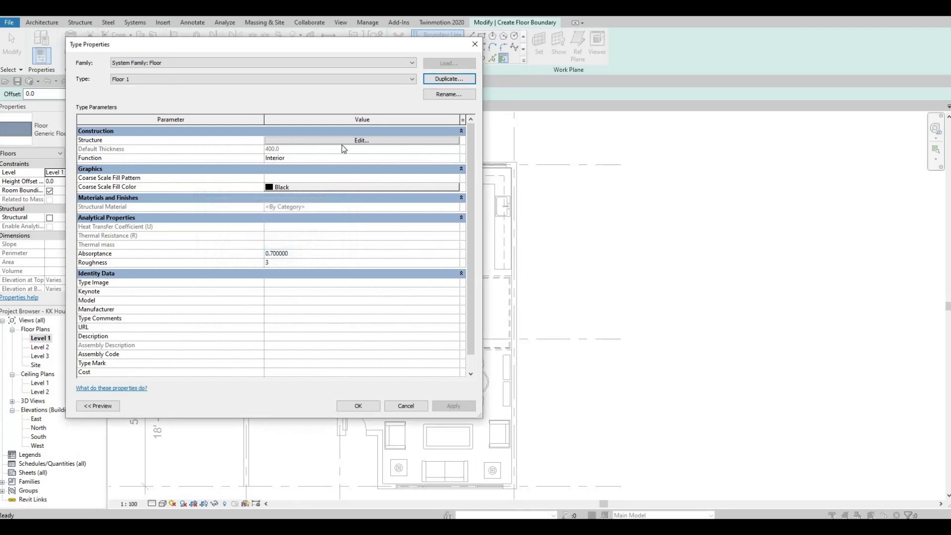
Set Floor 1's structure layer to 200 thick and assign it the Fieldstone material from the AEC Stone library.
click(301, 140)
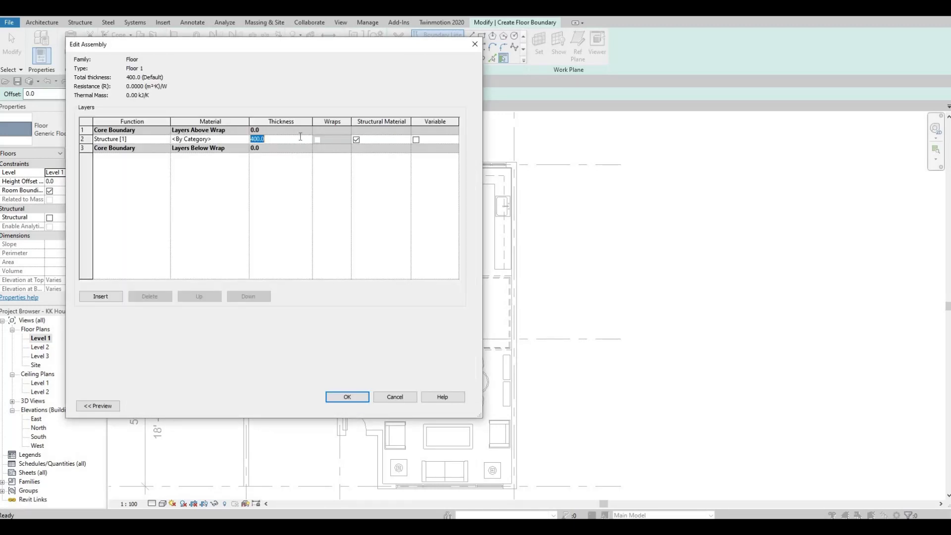
click(246, 141)
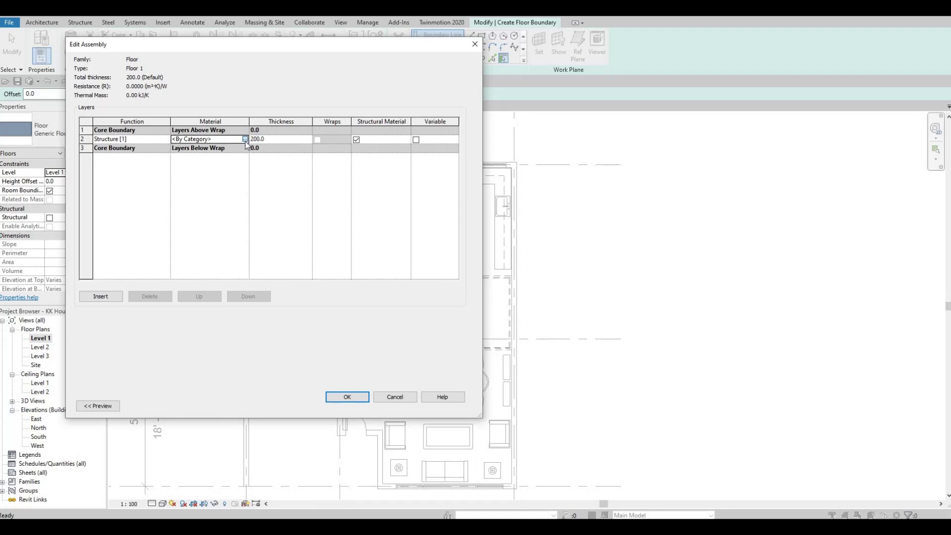
click(246, 139)
click(97, 297)
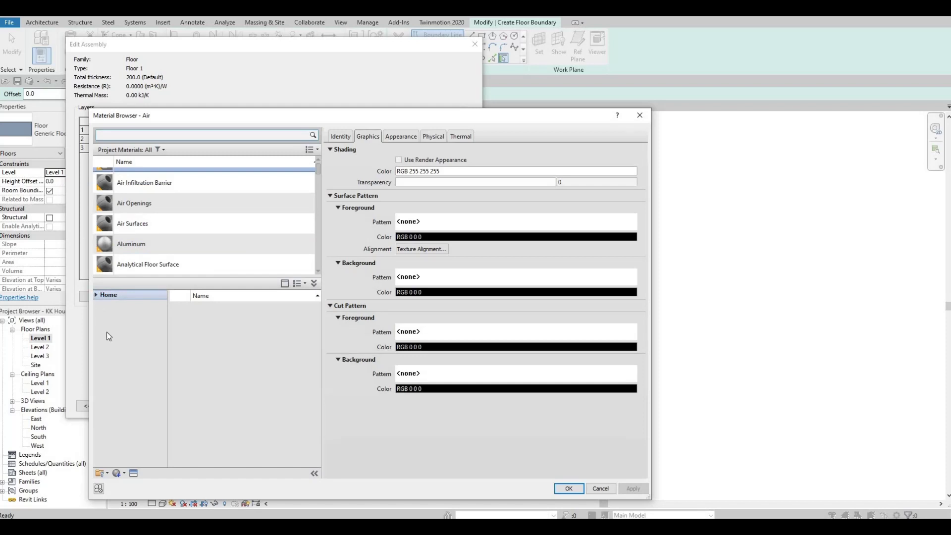
click(101, 314)
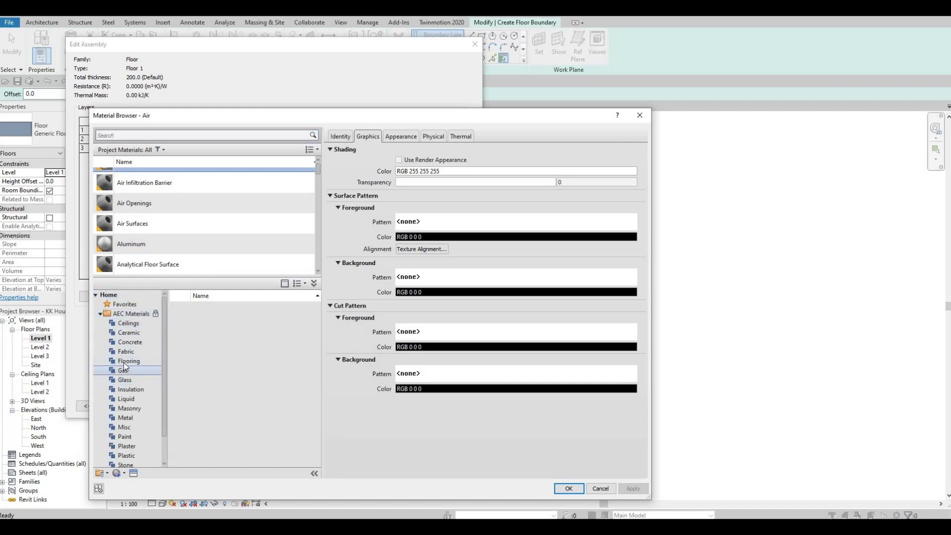
click(141, 362)
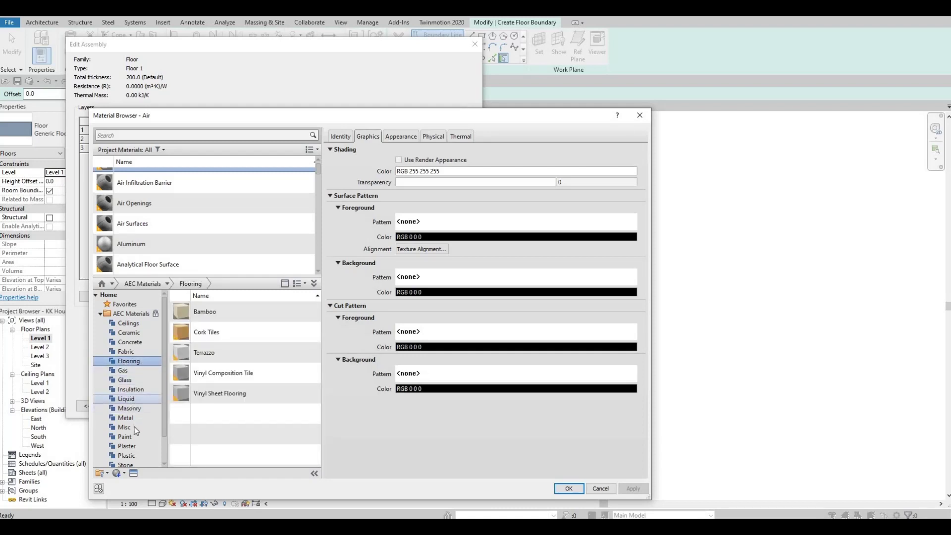
scroll(134, 421, down, 1)
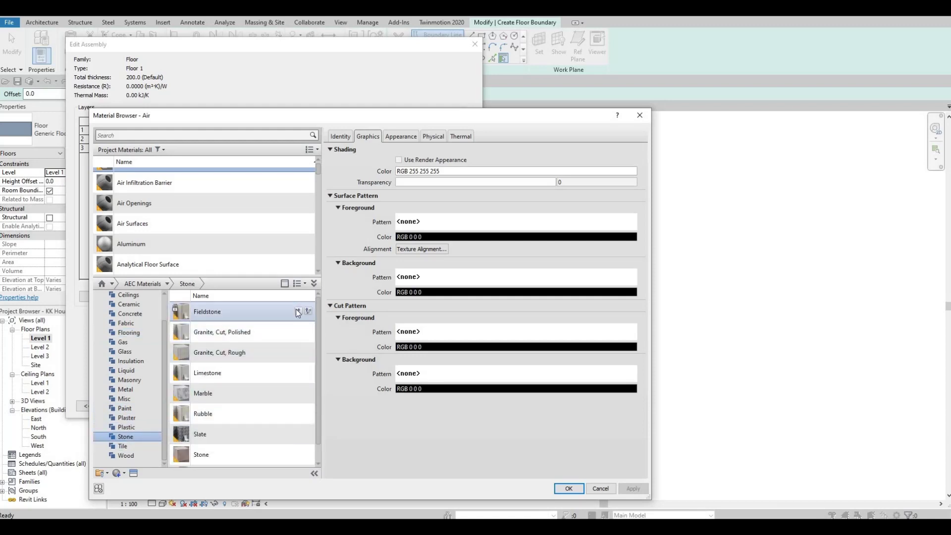
click(297, 310)
click(634, 488)
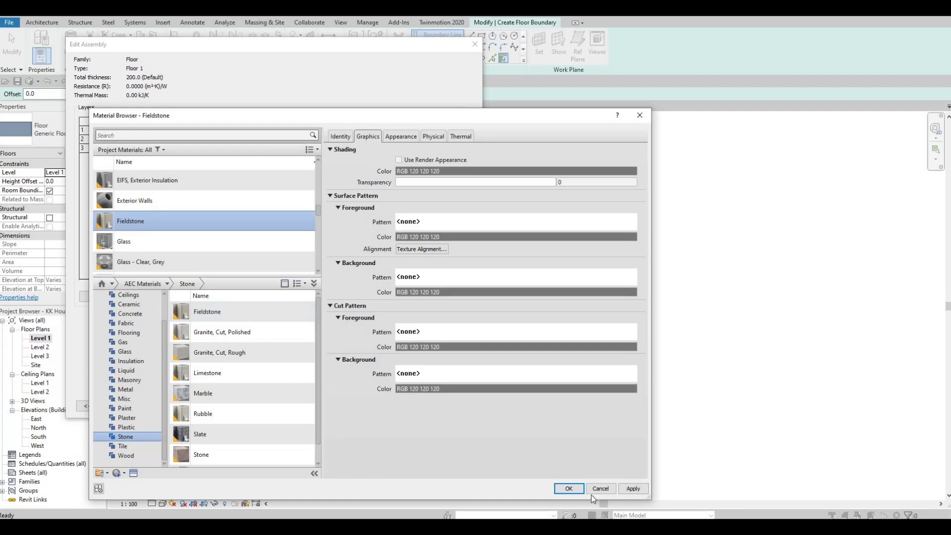
key(Return)
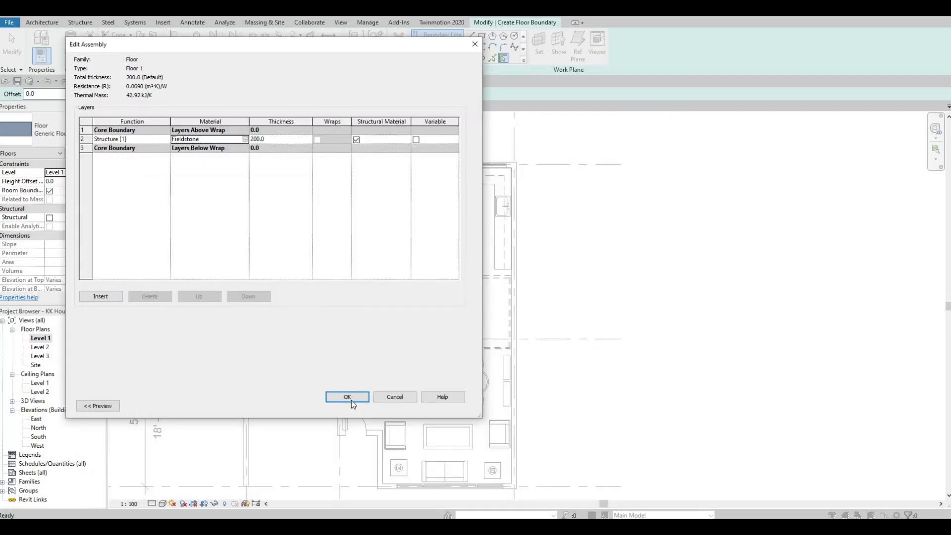
click(361, 399)
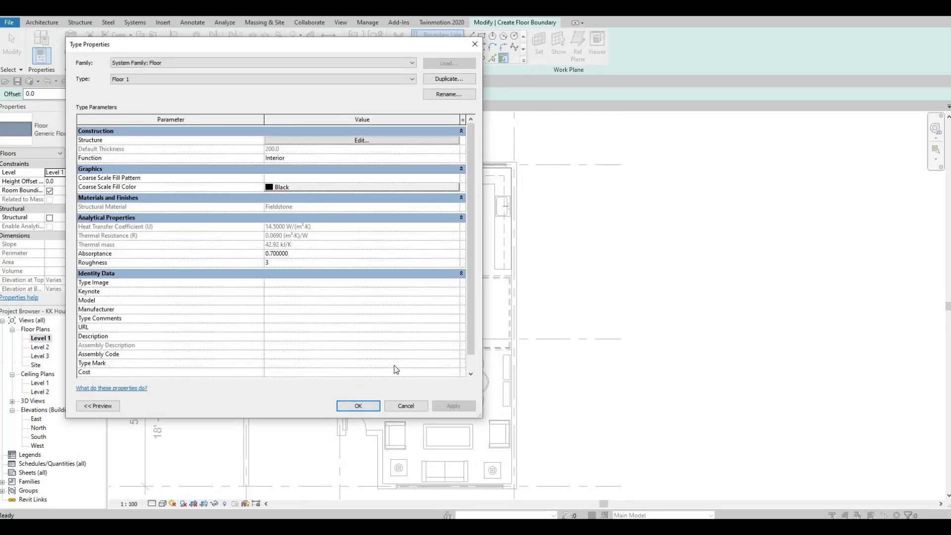
click(353, 405)
Add floor boundary lines along the outer faces of the north, east and west exterior walls.
middle_drag(266, 184, 248, 198)
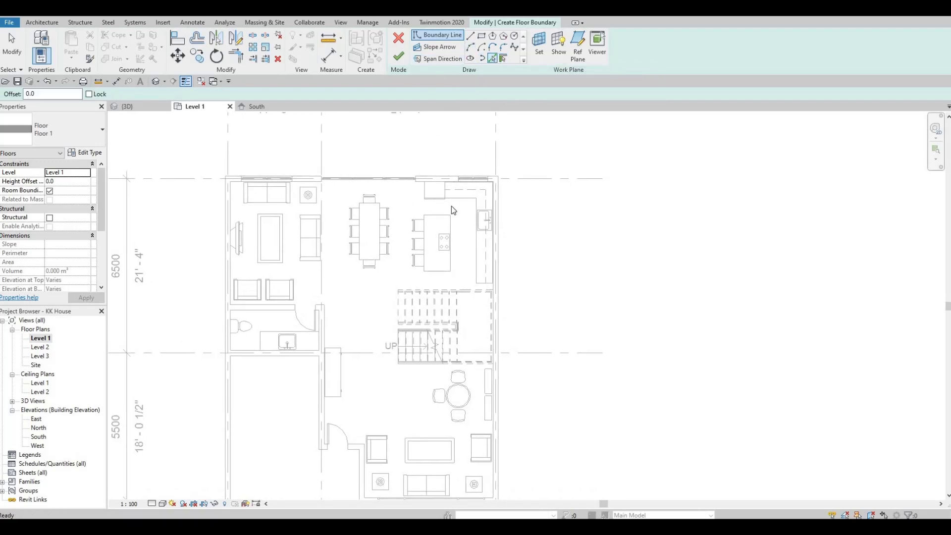
scroll(443, 131, up, 3)
middle_drag(545, 264, 556, 205)
click(556, 213)
middle_drag(183, 243, 341, 218)
scroll(342, 218, down, 2)
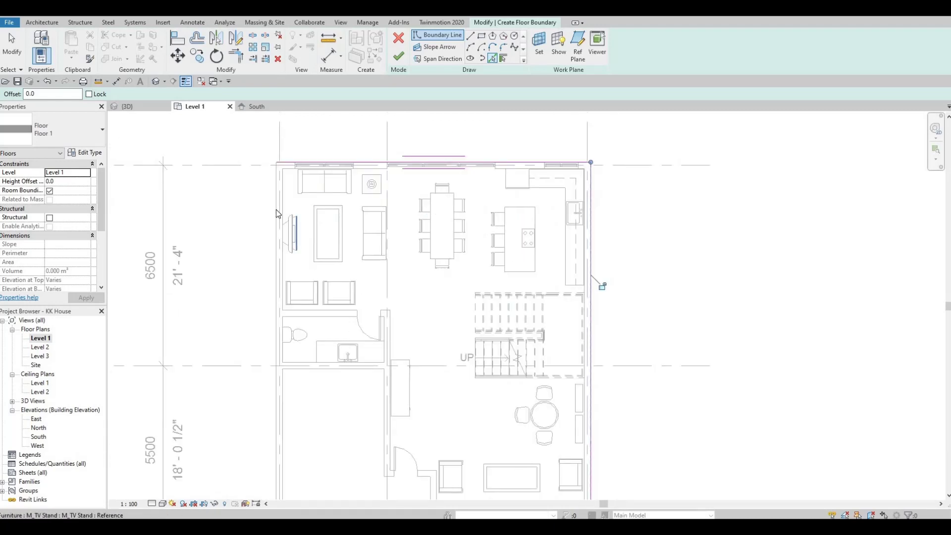
click(301, 377)
Add floor boundary lines along the bathroom's south wall and the hallway wall, facing the empty southwest room.
scroll(301, 376, up, 1)
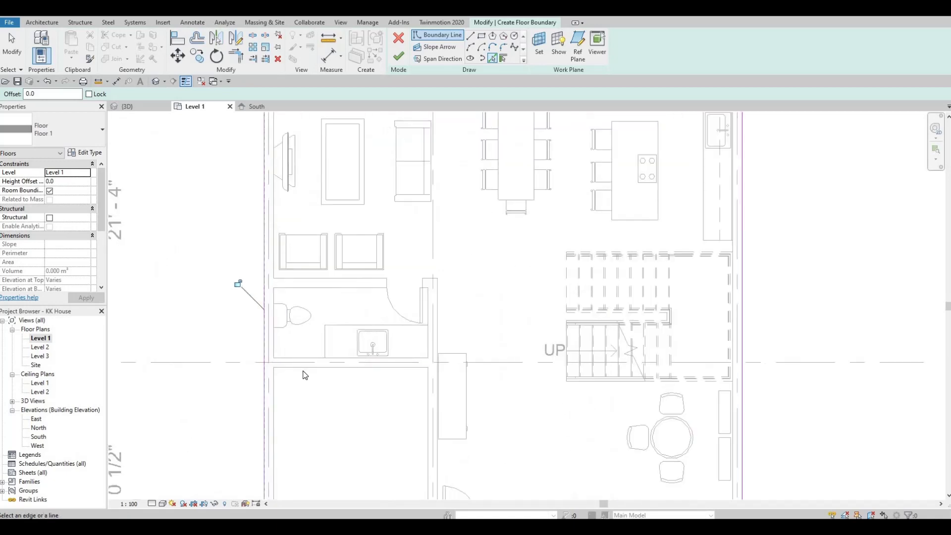
click(378, 363)
scroll(376, 333, down, 2)
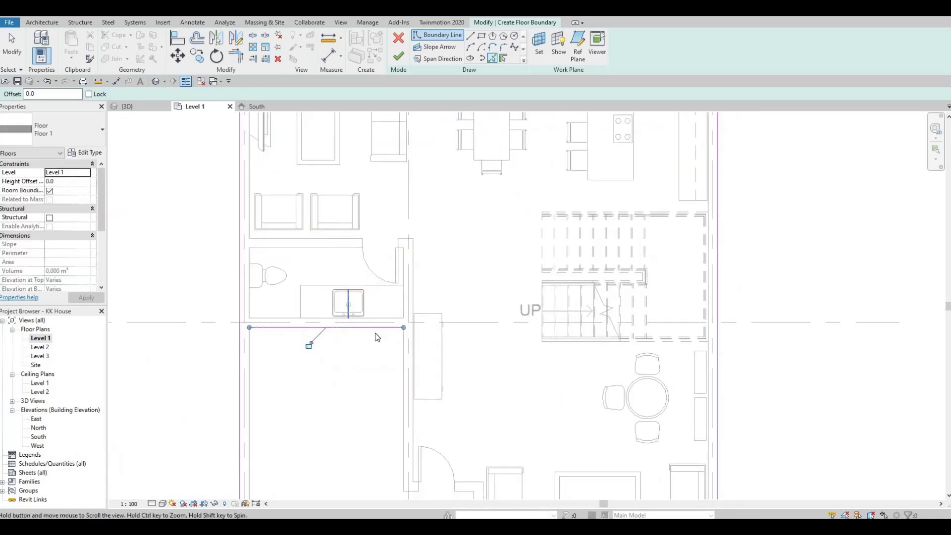
click(365, 332)
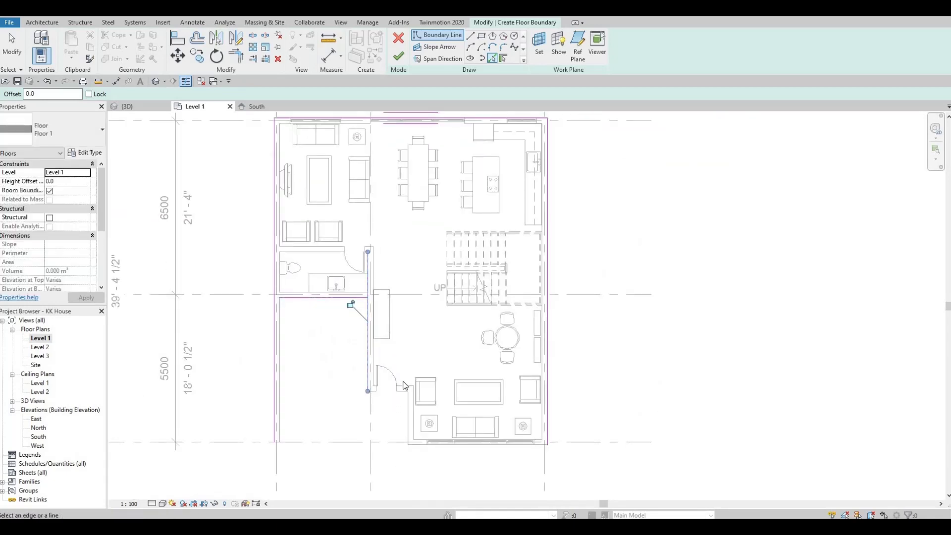
Add floor boundary lines along the entrance wall and the outer west and south walls of the front sitting room.
scroll(400, 403, up, 2)
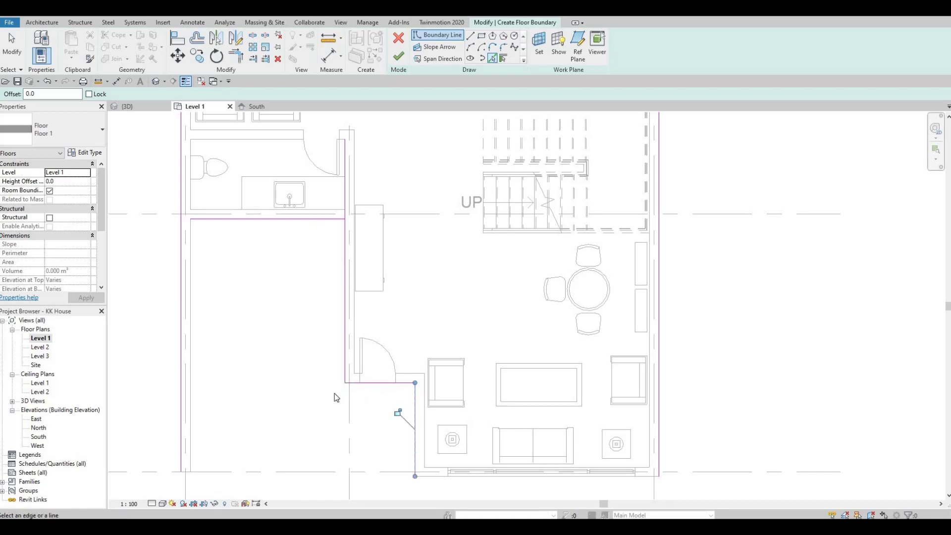
middle_drag(334, 393, 236, 302)
click(355, 379)
scroll(367, 419, down, 2)
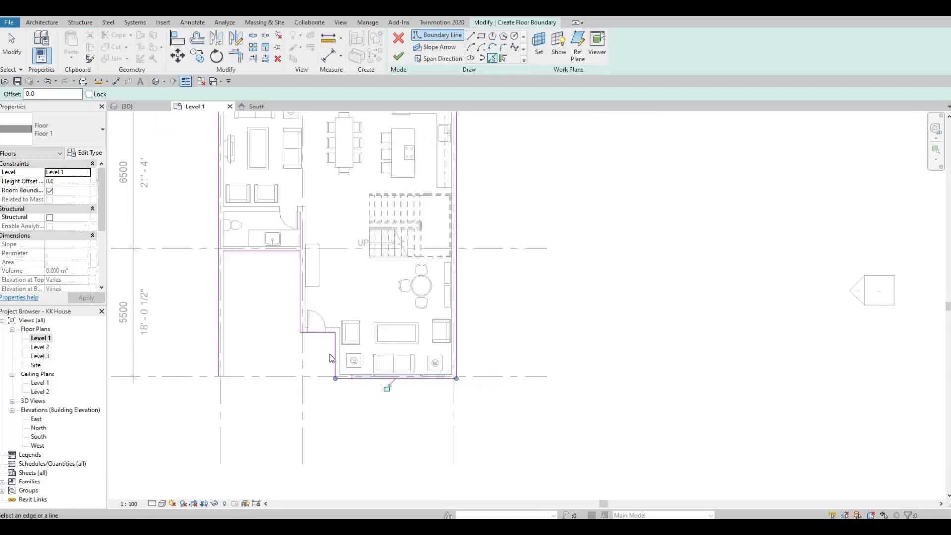
middle_drag(367, 419, 402, 470)
key(Escape)
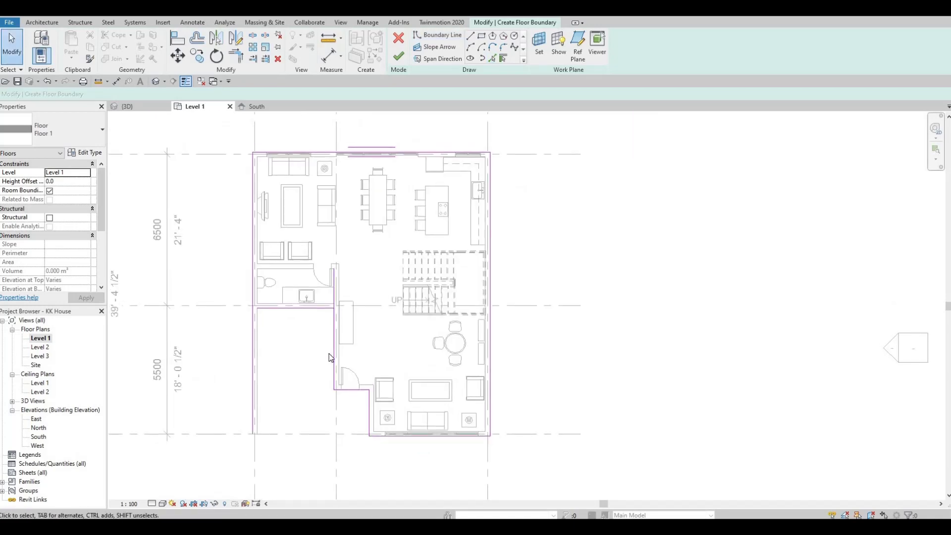
Trim the floor boundary lines at the corners south of the bathroom into a closed loop and finish the Level 1 floor.
key(t)
key(r)
scroll(335, 316, up, 2)
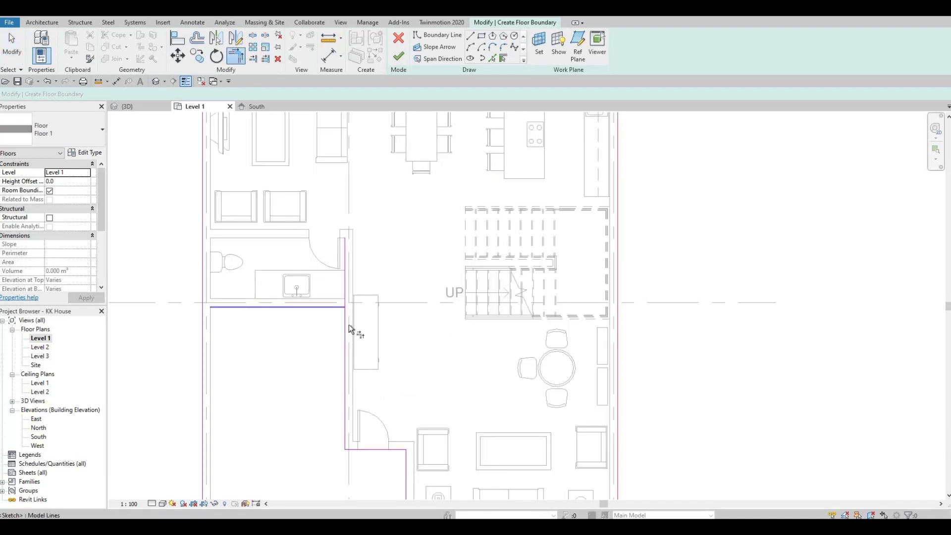
click(345, 322)
click(245, 306)
click(204, 265)
click(258, 306)
scroll(263, 287, down, 2)
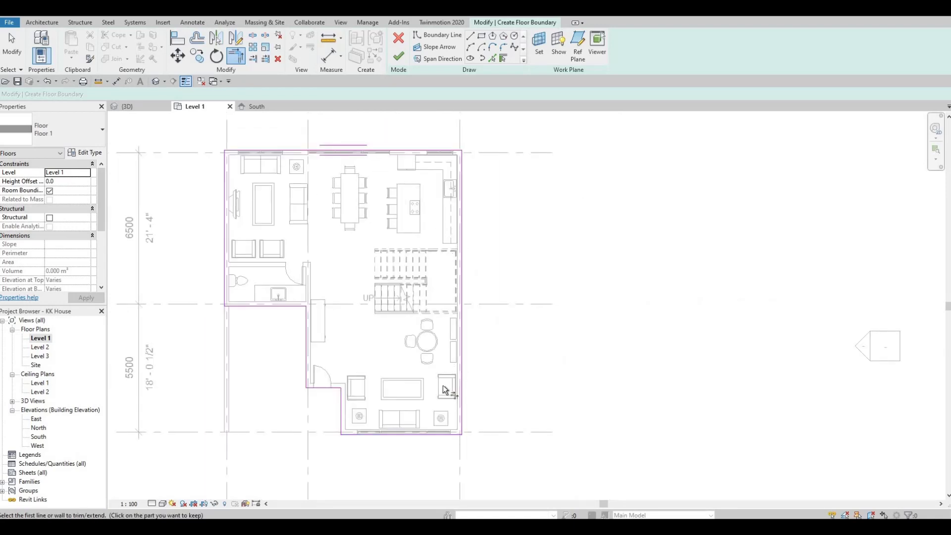
click(398, 58)
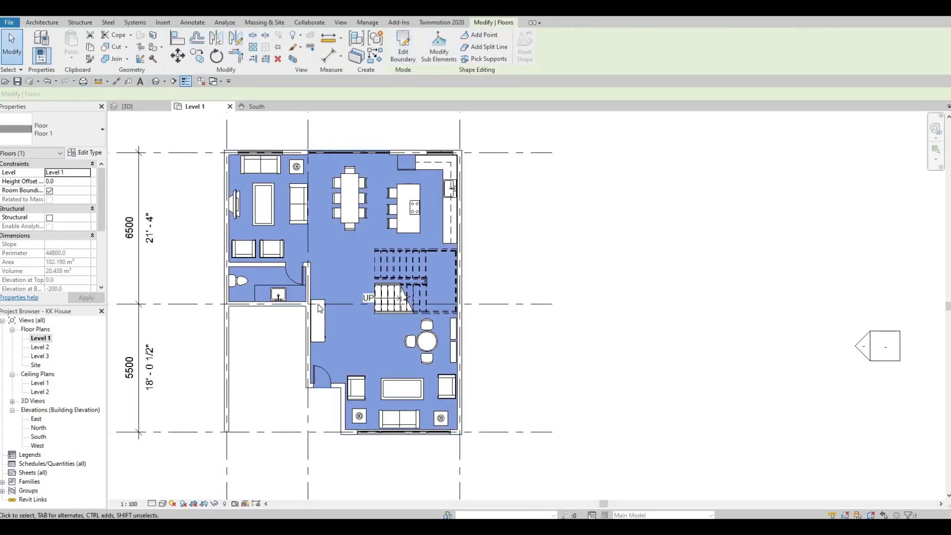
middle_drag(318, 304, 313, 282)
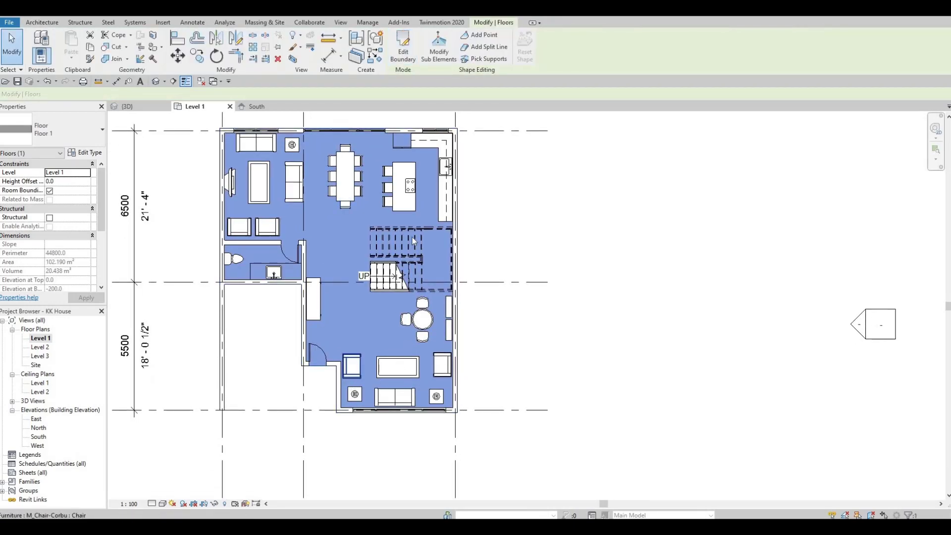
middle_drag(429, 234, 422, 270)
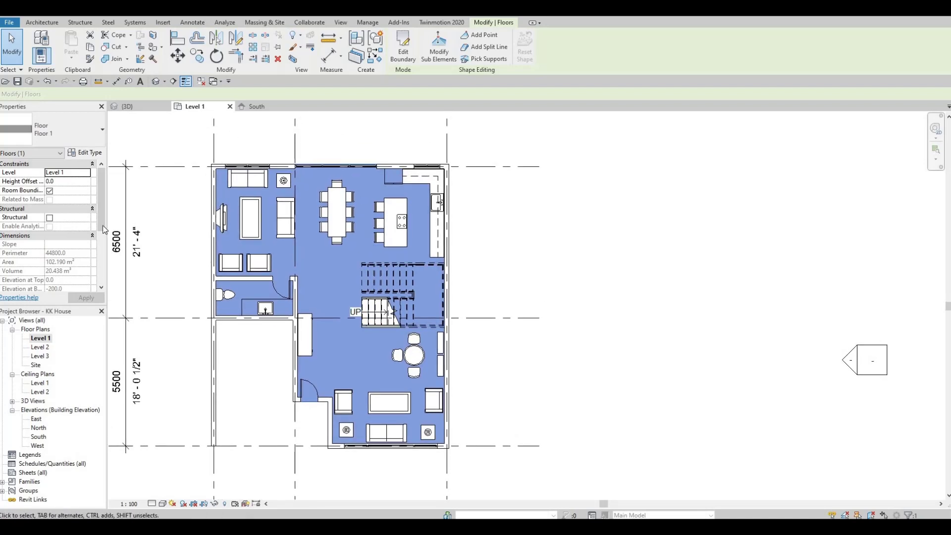
Open the Level 2 floor plan and duplicate the Floor 1 type as Floor 2.
double_click(40, 347)
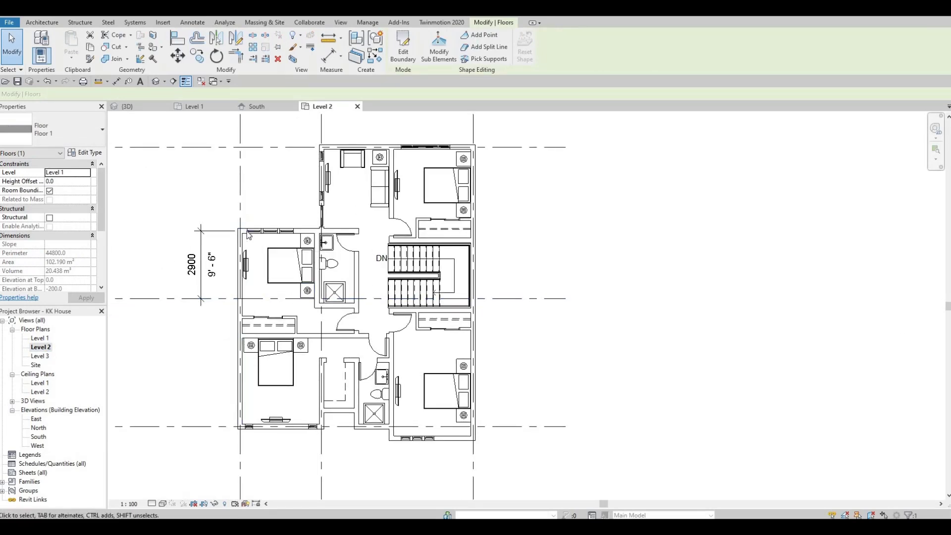
click(87, 153)
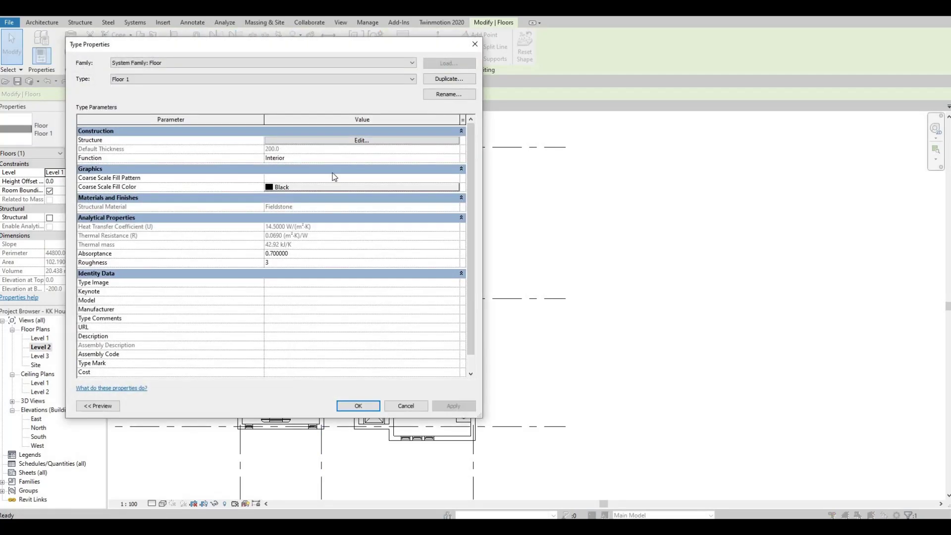
key(alt+d)
click(272, 251)
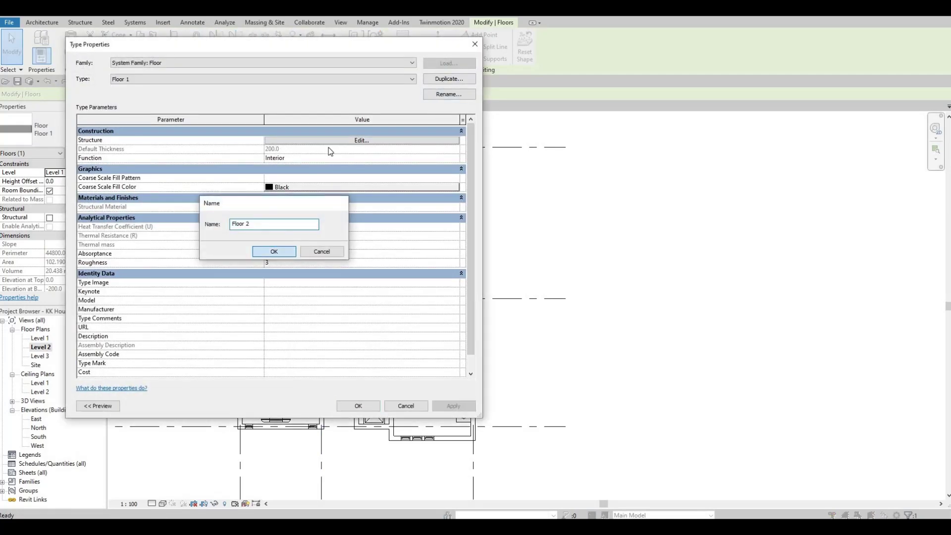
Assign the Marble material from the AEC Stone library to Floor 2's structure layer and accept the type properties.
click(270, 140)
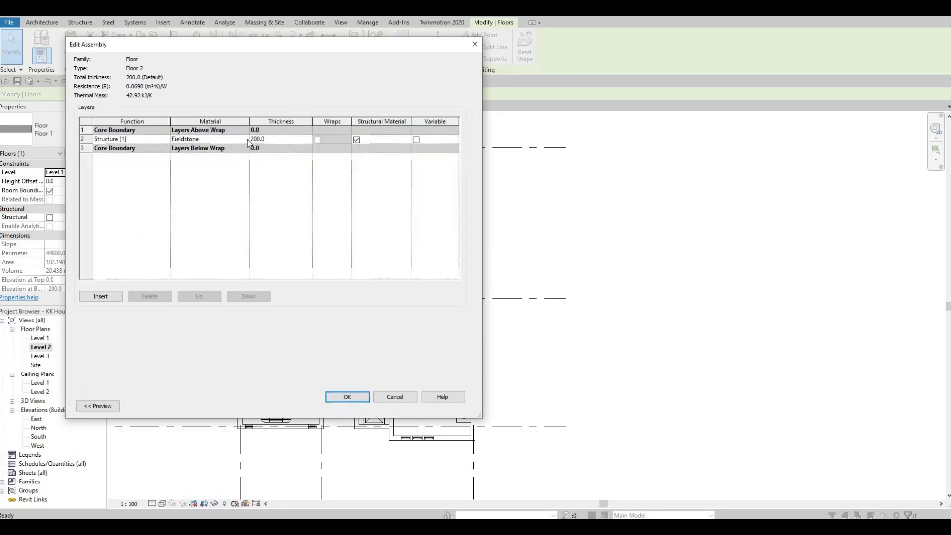
click(246, 139)
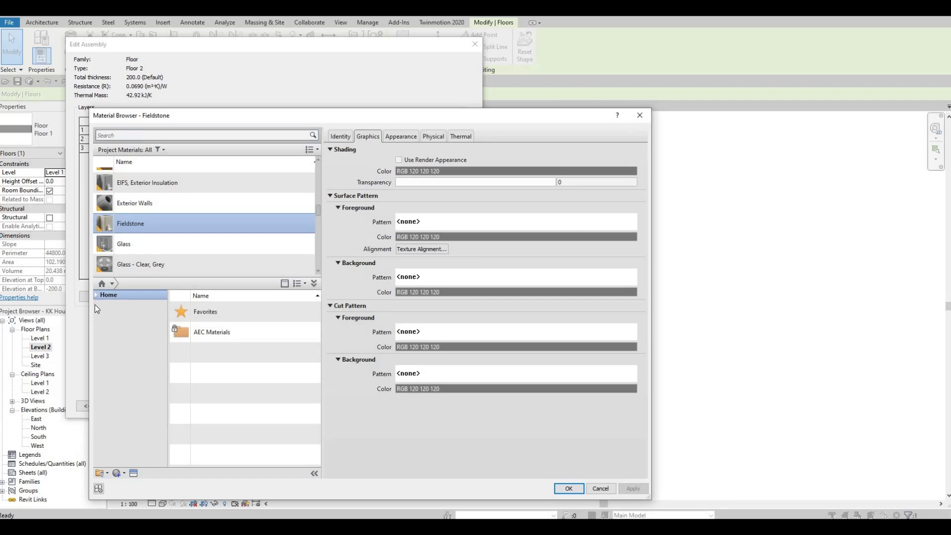
click(96, 315)
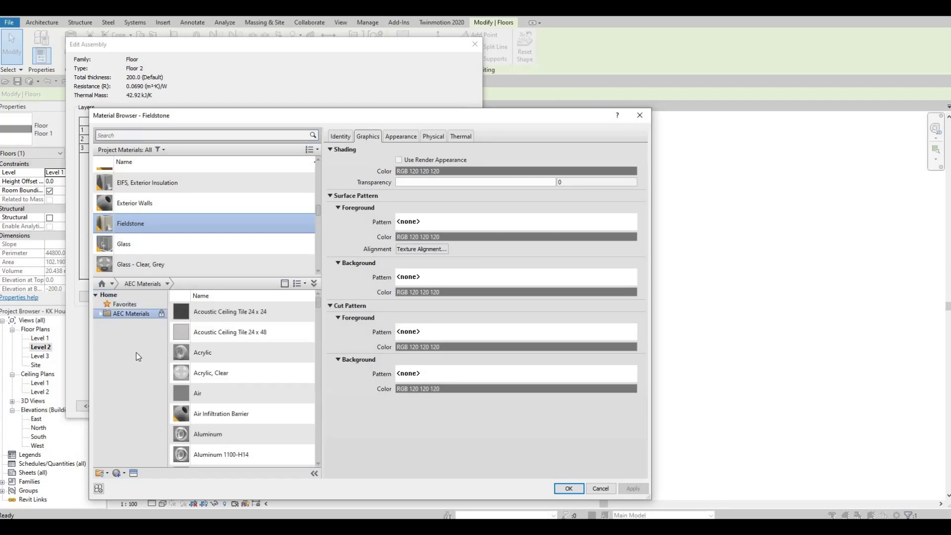
click(101, 313)
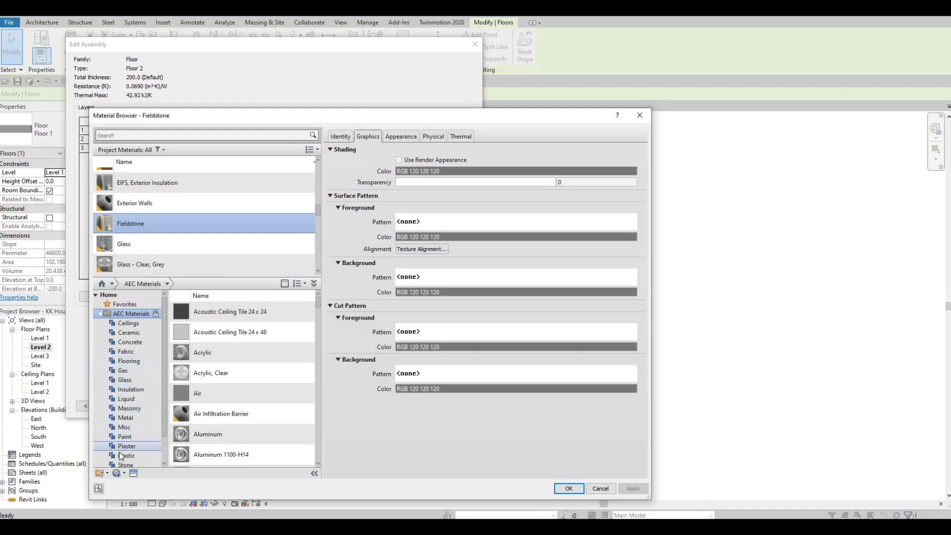
scroll(125, 453, down, 1)
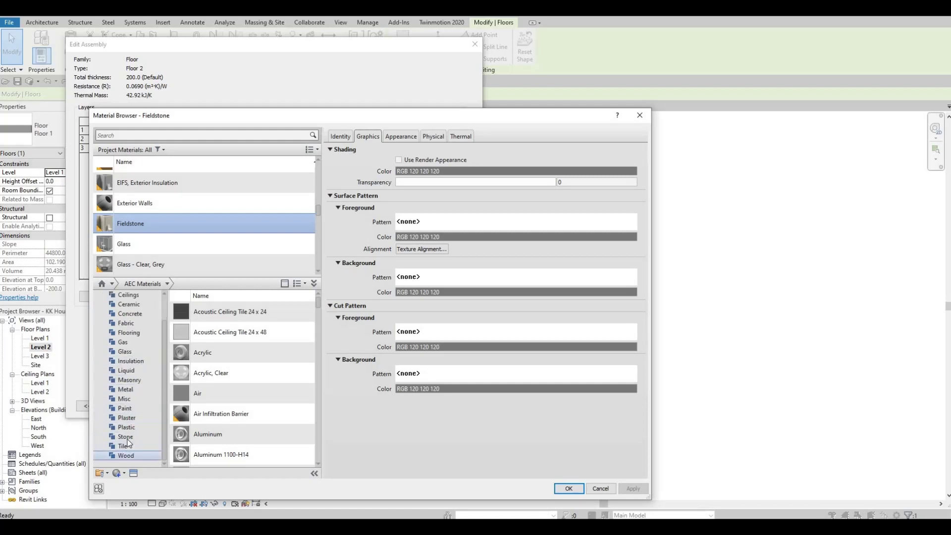
click(158, 436)
scroll(233, 430, down, 1)
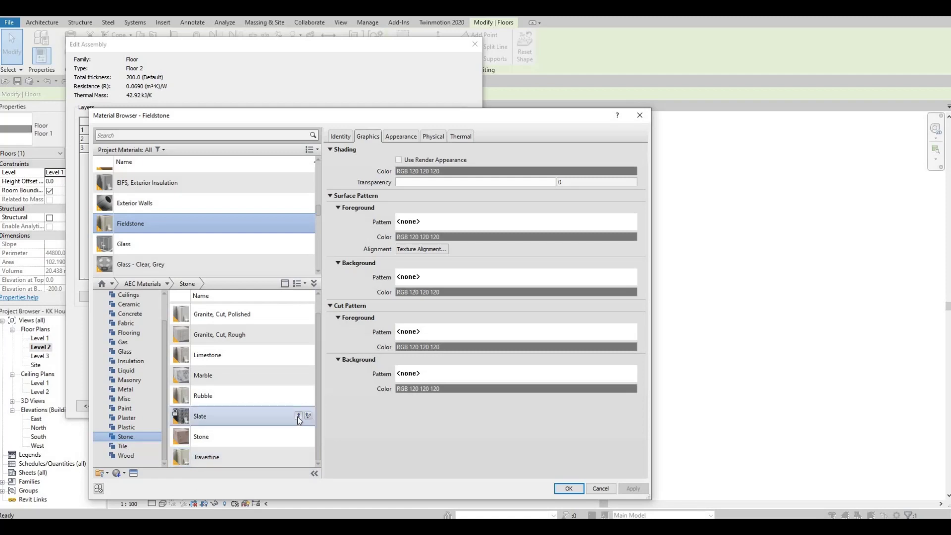
click(298, 375)
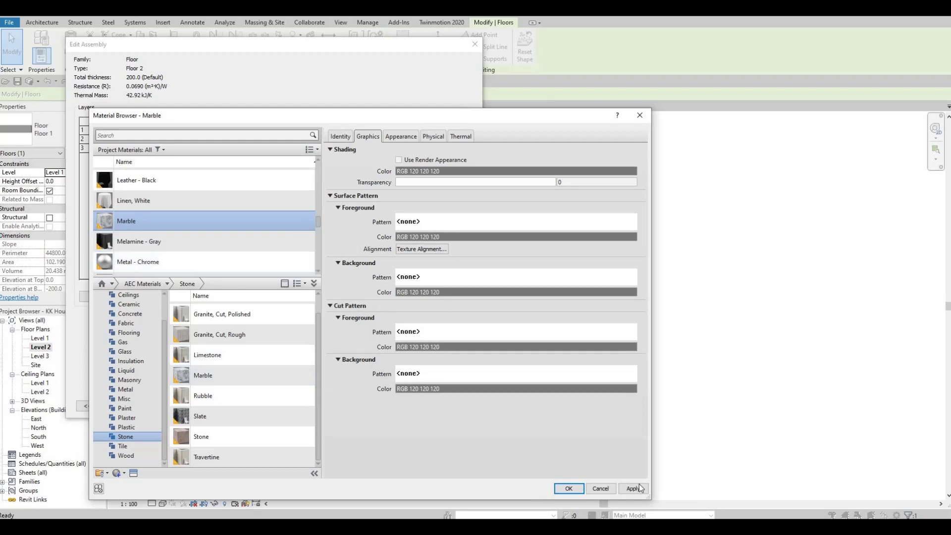
click(568, 488)
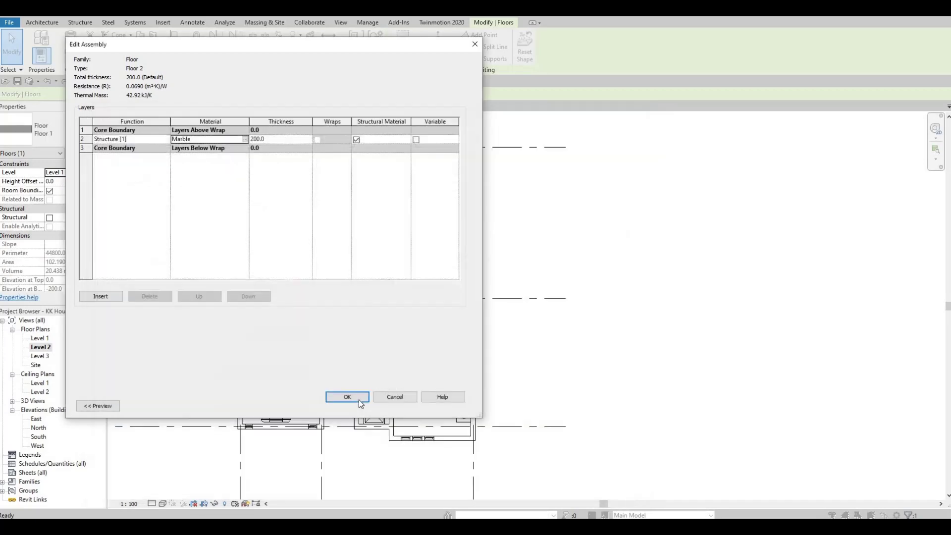
click(355, 400)
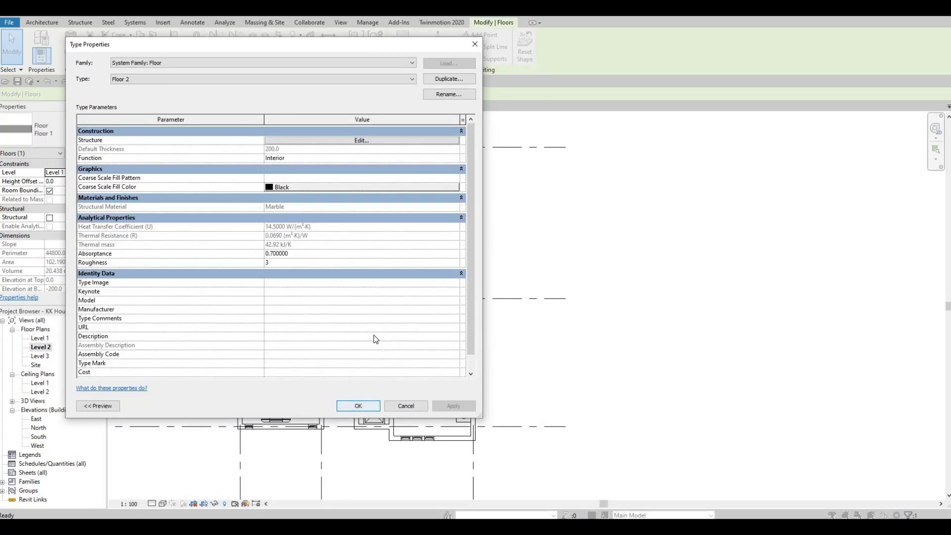
click(354, 405)
Return to the Level 1 floor plan and change the existing floor slab's type back to Floor 1.
middle_drag(375, 347, 358, 377)
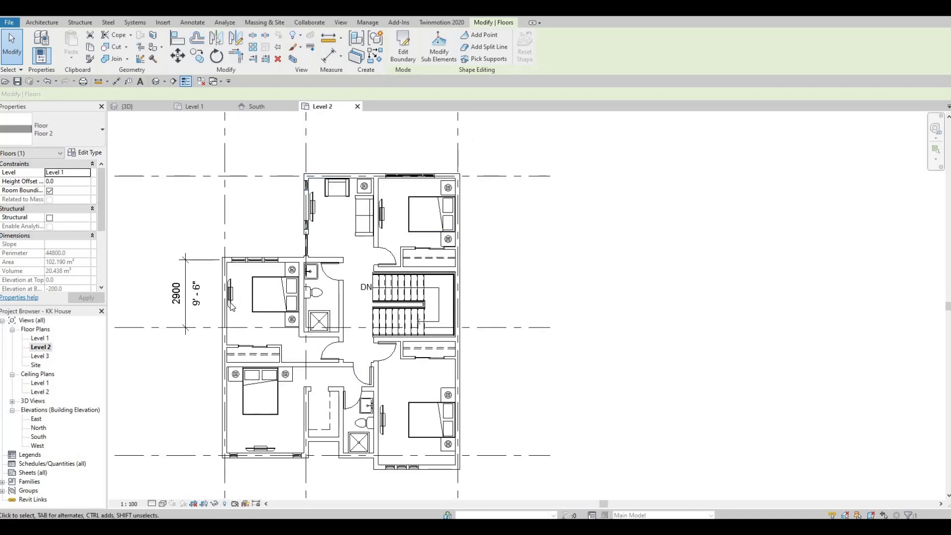
click(212, 276)
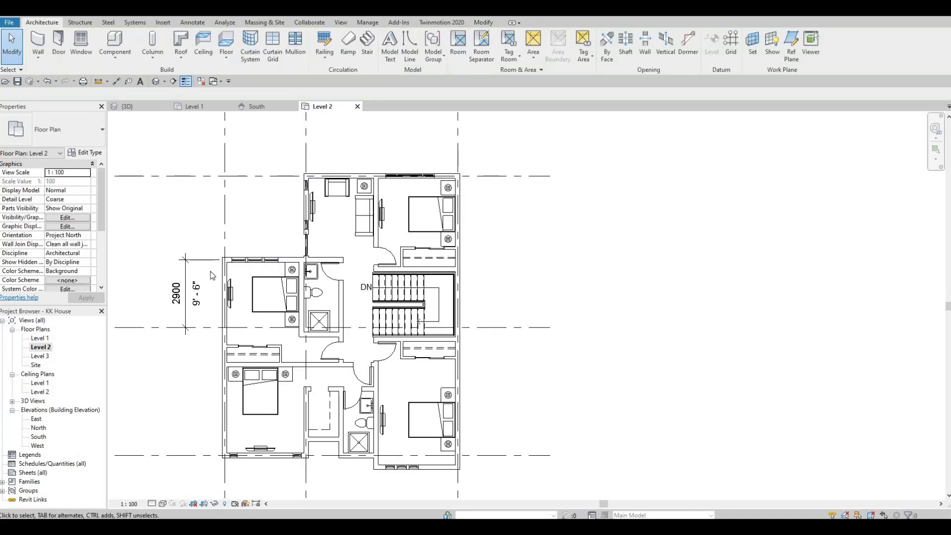
double_click(37, 339)
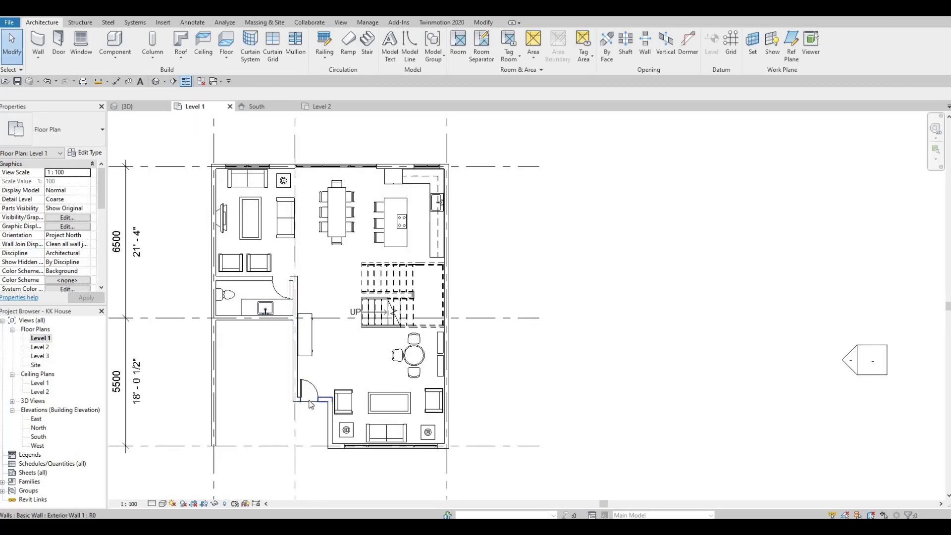
key(Tab)
key(Tab)
click(308, 403)
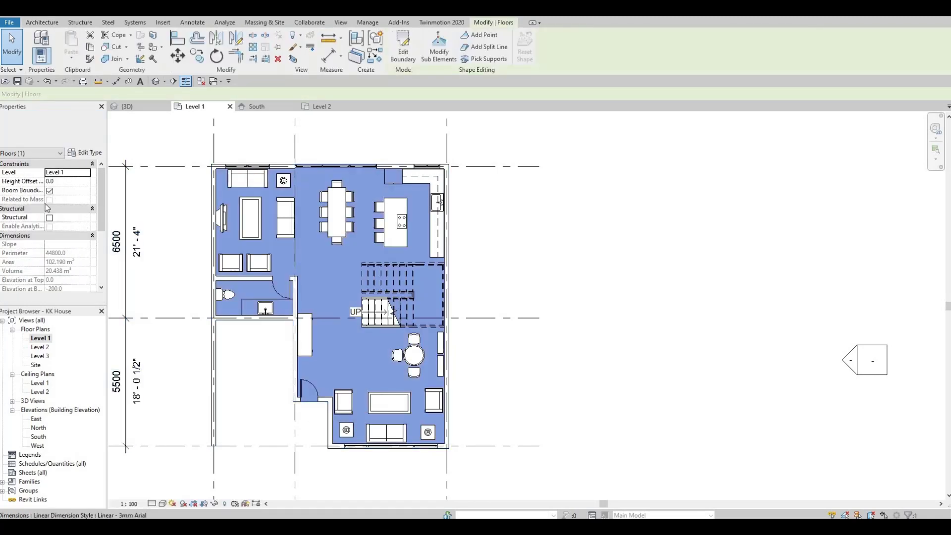
click(69, 135)
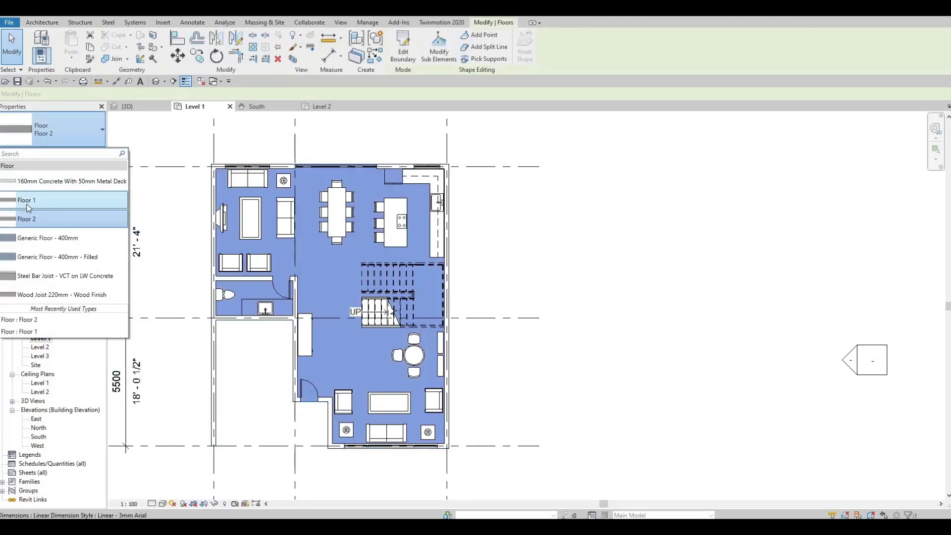
click(52, 196)
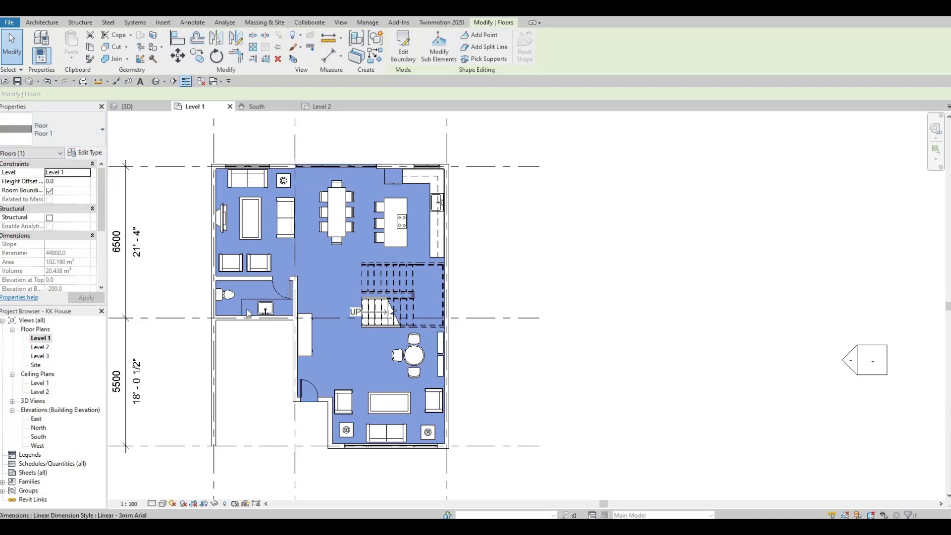
Open the Level 2 floor plan and start a new floor sketch using the Floor 2 type.
double_click(44, 348)
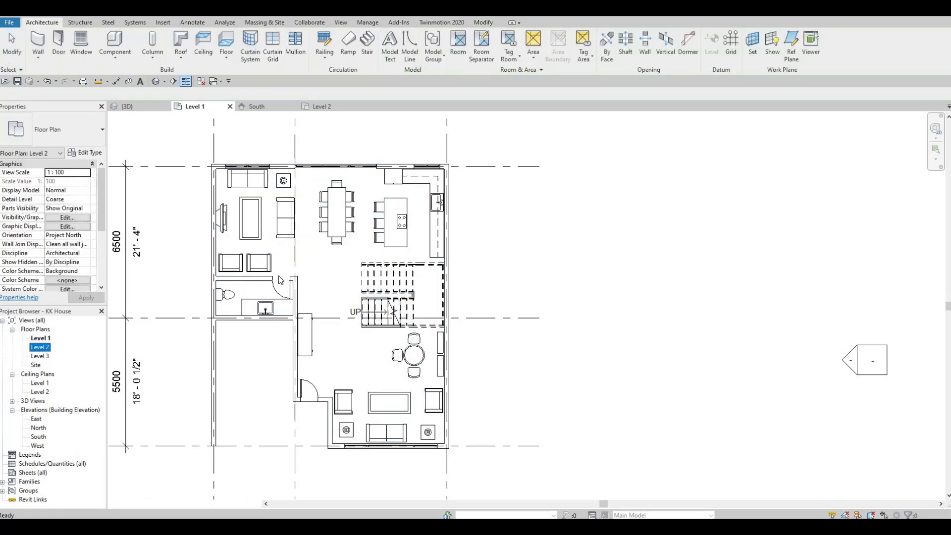
click(94, 136)
click(92, 132)
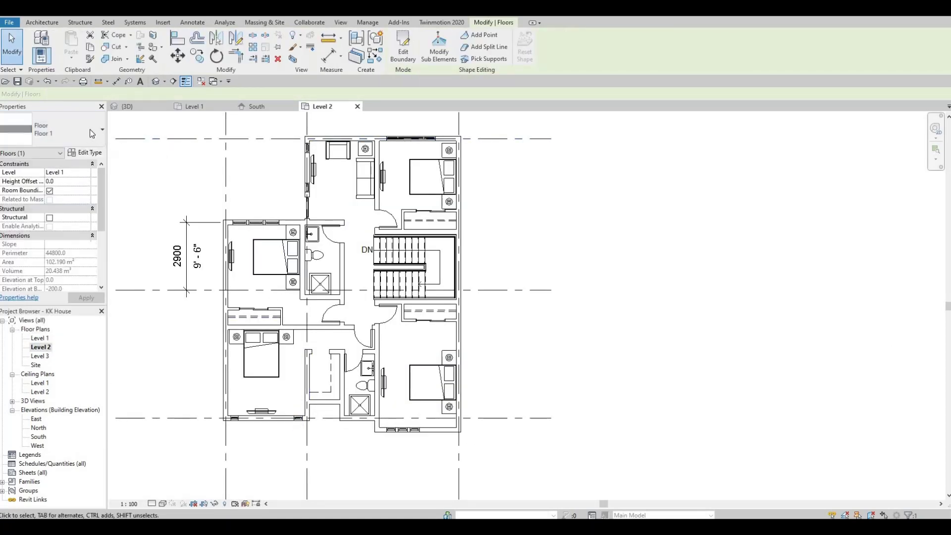
key(Escape)
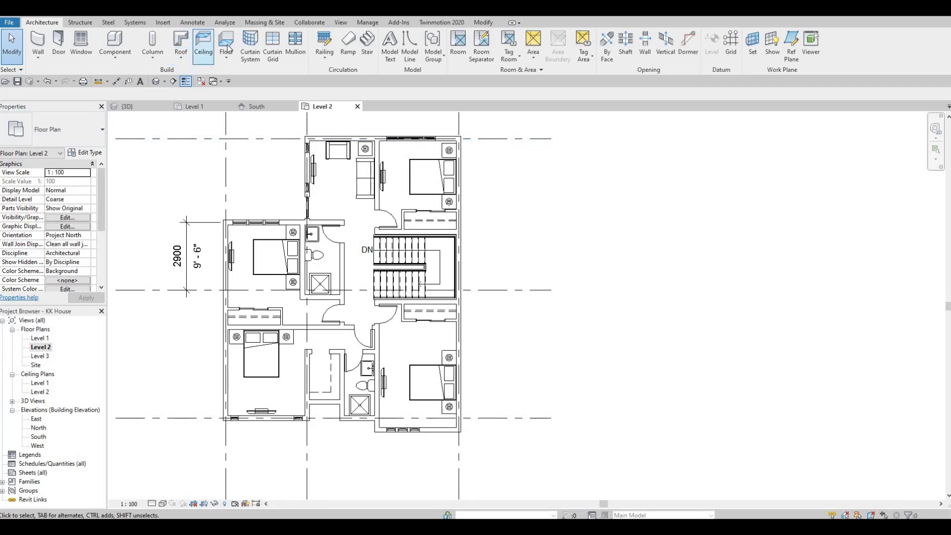
click(97, 121)
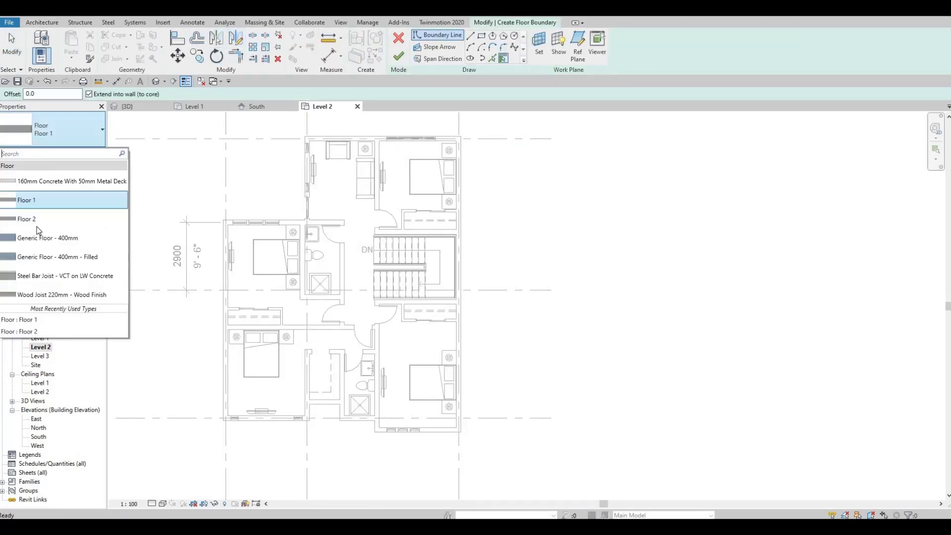
click(303, 290)
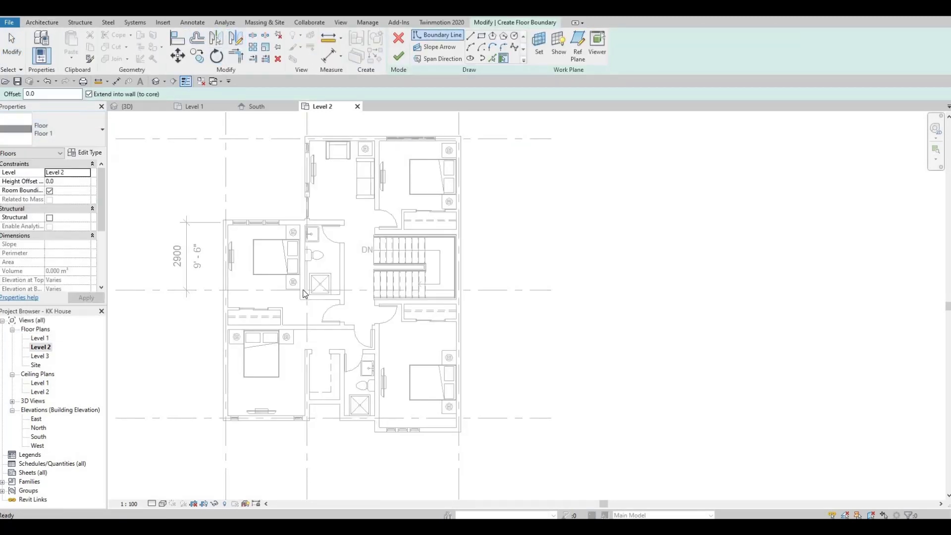
Add a picked floor boundary line along the inner face of the Level 2 north exterior wall.
click(503, 58)
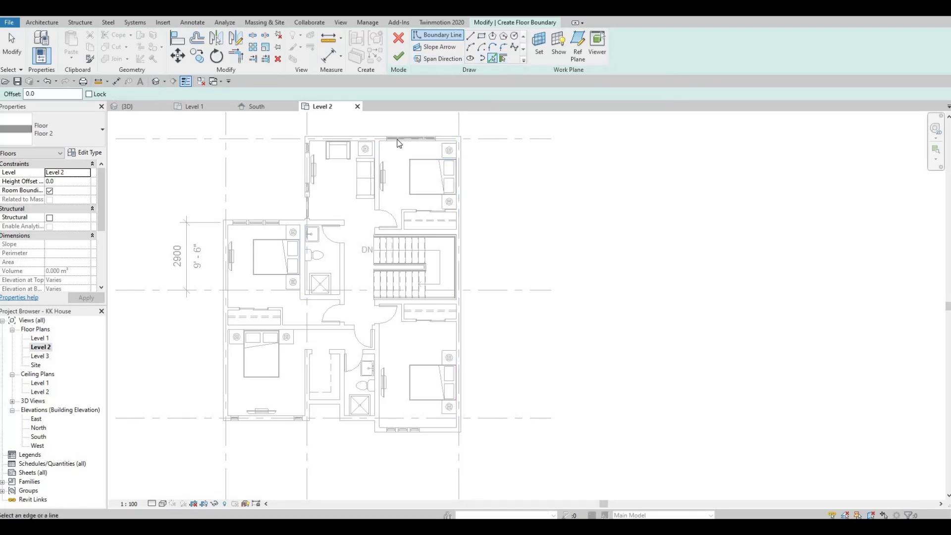
scroll(361, 138, up, 4)
click(353, 137)
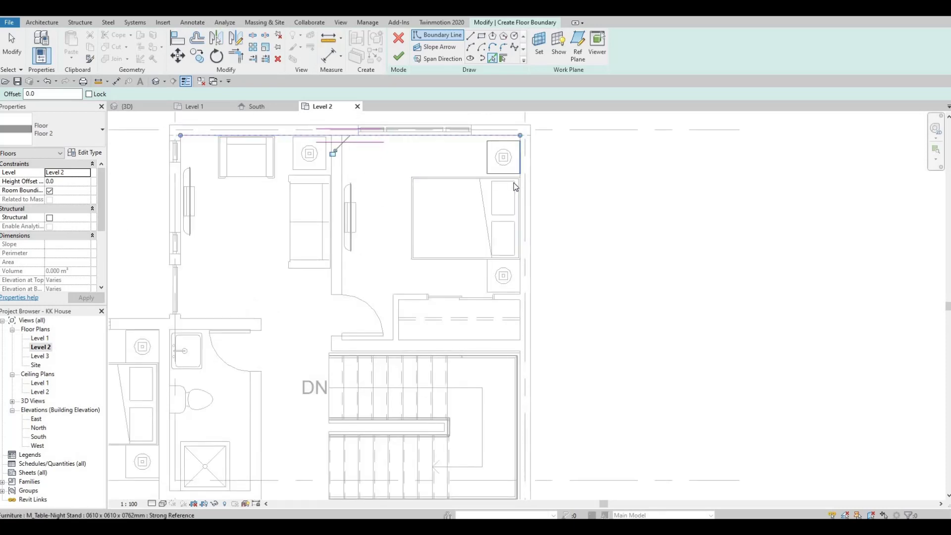
scroll(523, 194, up, 2)
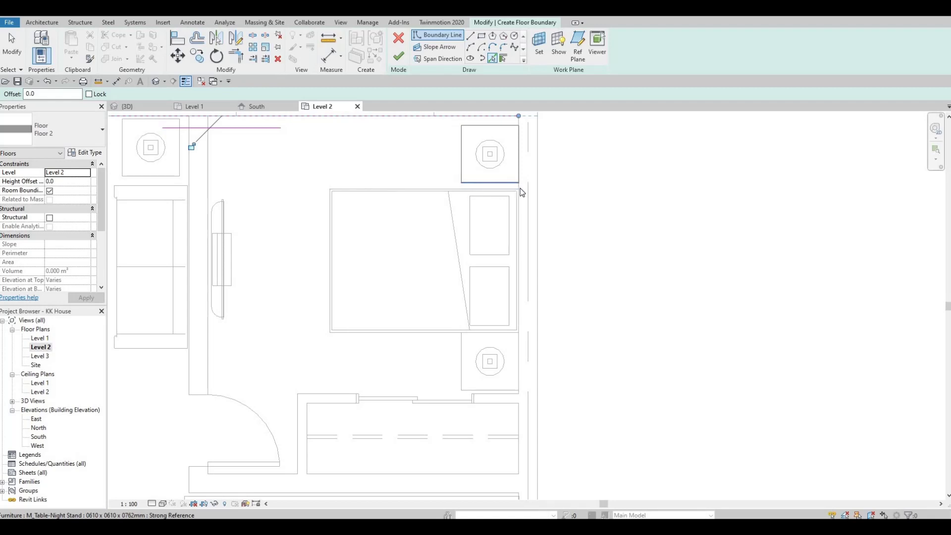
click(521, 189)
scroll(519, 184, up, 2)
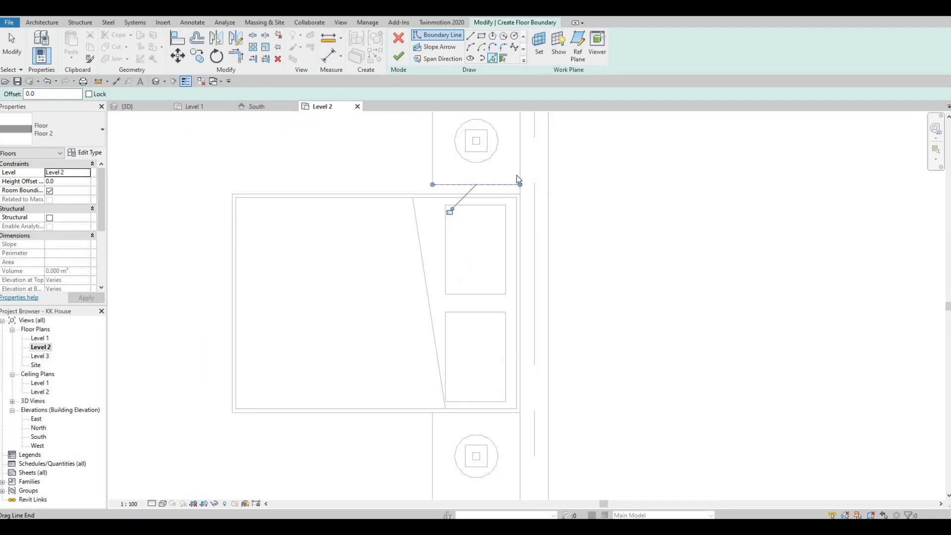
key(ctrl+z)
Add floor boundary lines along the inner faces of the east exterior wall and the southeast bedroom's south and west walls.
scroll(516, 177, down, 2)
middle_drag(517, 179, 516, 214)
scroll(516, 173, up, 2)
middle_drag(515, 166, 507, 230)
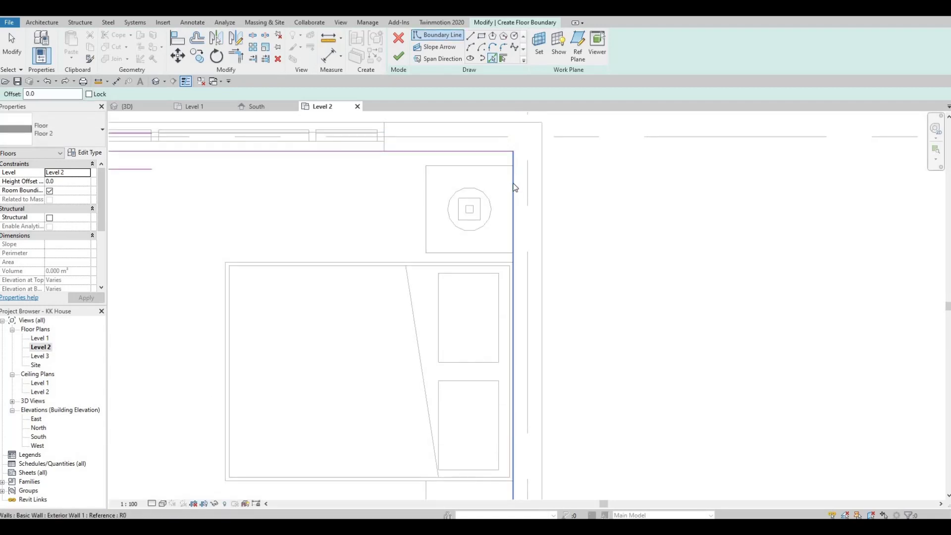
click(513, 186)
scroll(498, 313, down, 3)
middle_drag(498, 312, 526, 94)
scroll(510, 230, down, 3)
scroll(518, 148, down, 1)
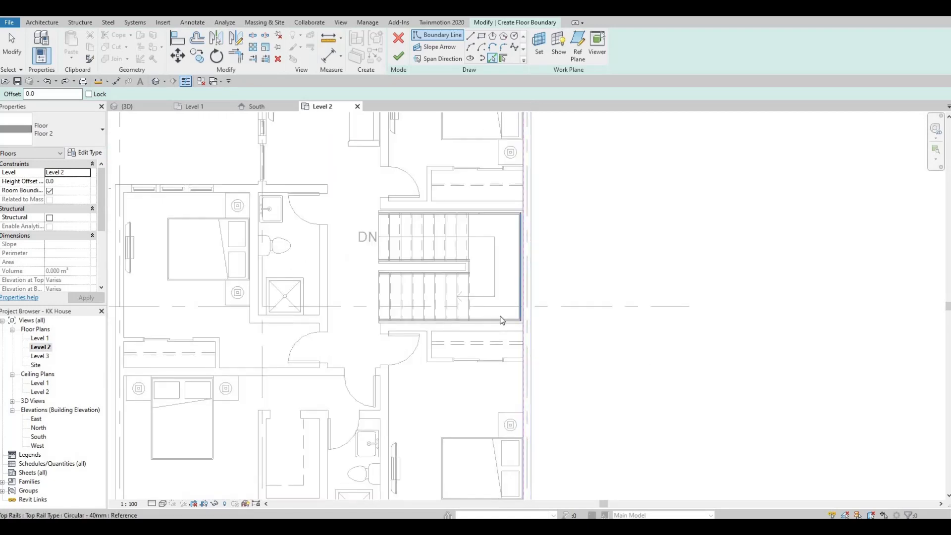
scroll(502, 320, down, 3)
scroll(493, 367, up, 3)
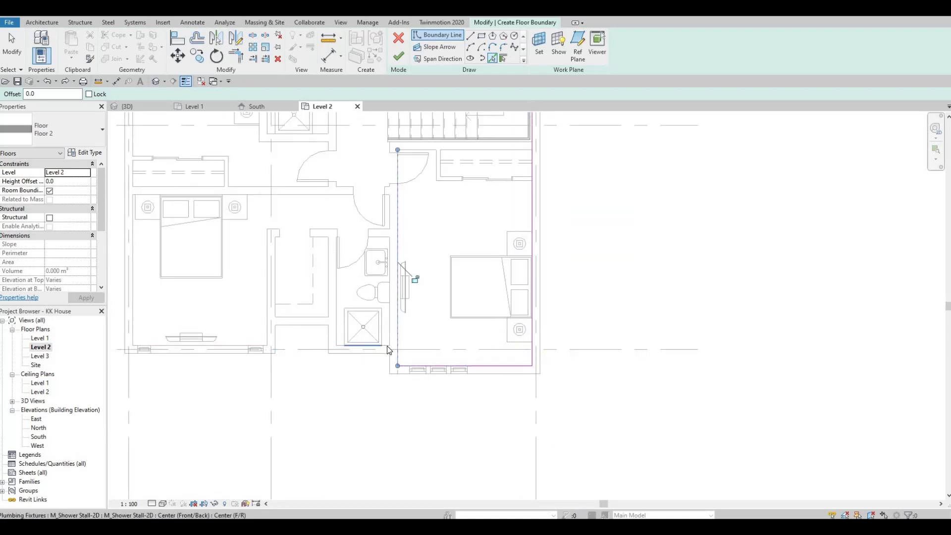
Add floor boundary lines along the inner faces of the southern bathroom's south and west walls.
scroll(389, 350, up, 3)
middle_drag(379, 317, 448, 412)
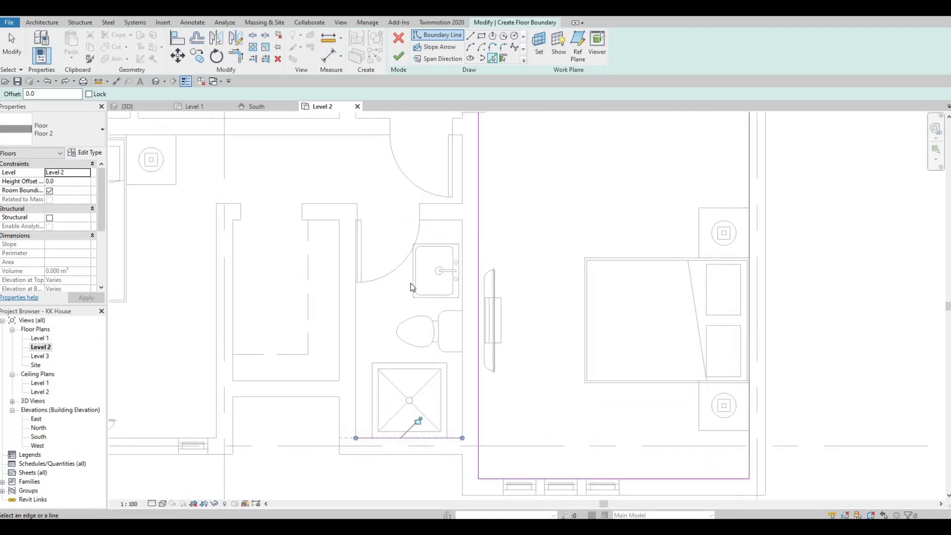
middle_drag(332, 417, 451, 293)
scroll(451, 294, down, 3)
scroll(469, 290, up, 3)
click(470, 293)
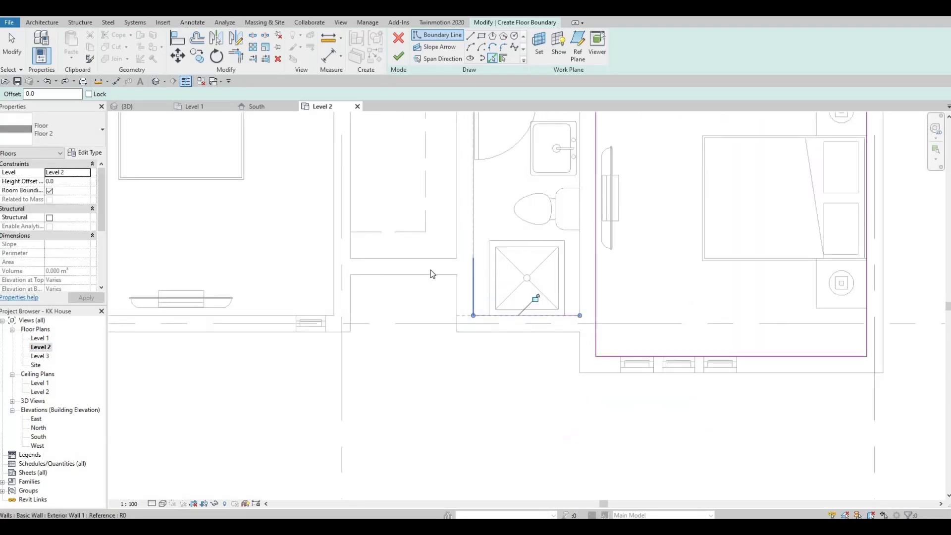
Add floor boundary lines along the closet's south wall, the southwest bedroom's east and south walls, and the west exterior wall.
middle_drag(333, 286, 410, 281)
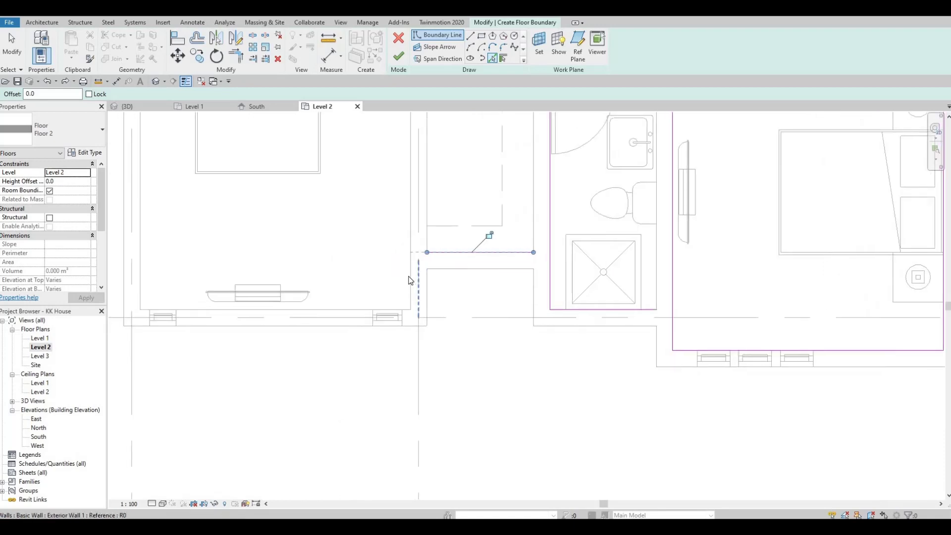
click(410, 267)
middle_drag(352, 308, 450, 284)
click(450, 285)
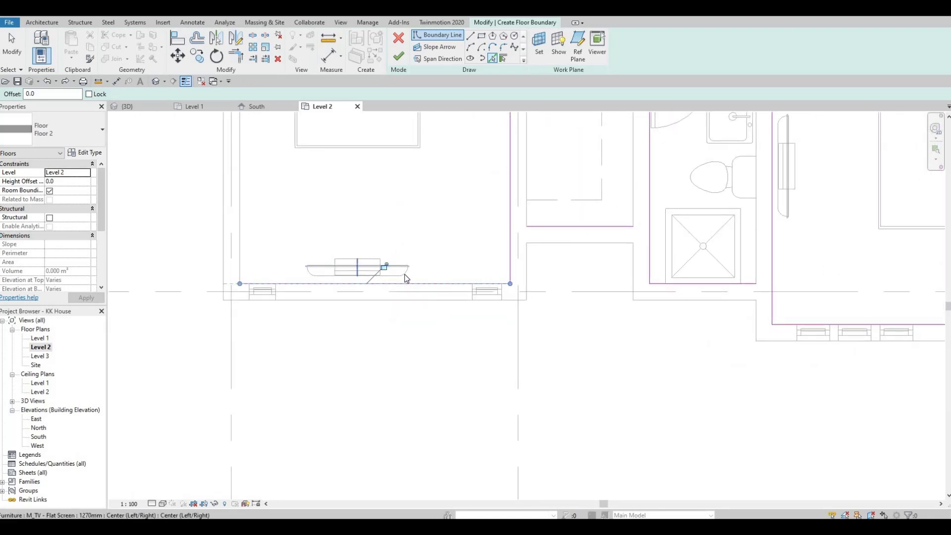
scroll(446, 317, down, 5)
click(385, 307)
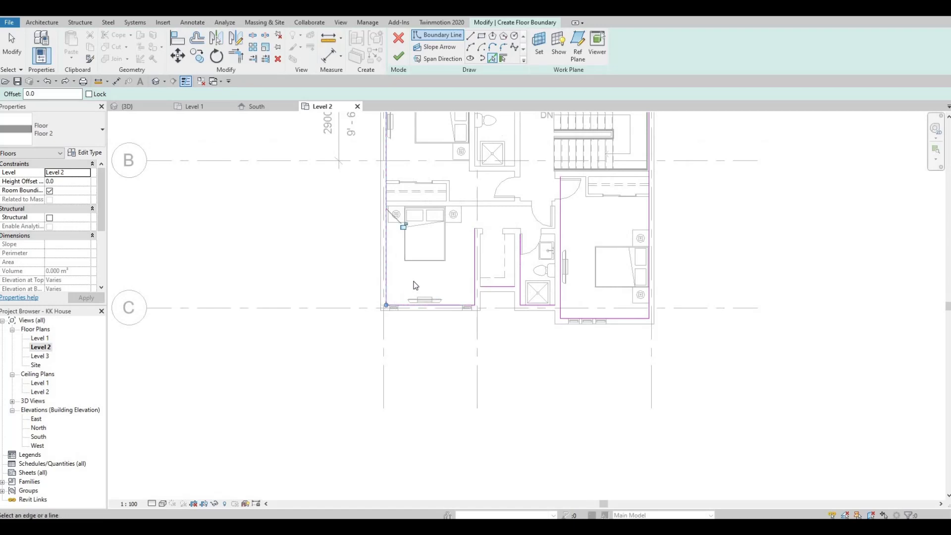
Trim/extend the west boundary line and the north boundary line to meet at the floor's northwest corner.
middle_drag(413, 280, 383, 331)
scroll(383, 330, down, 3)
scroll(406, 243, up, 6)
middle_drag(403, 243, 414, 437)
scroll(415, 320, up, 1)
middle_drag(397, 214, 393, 271)
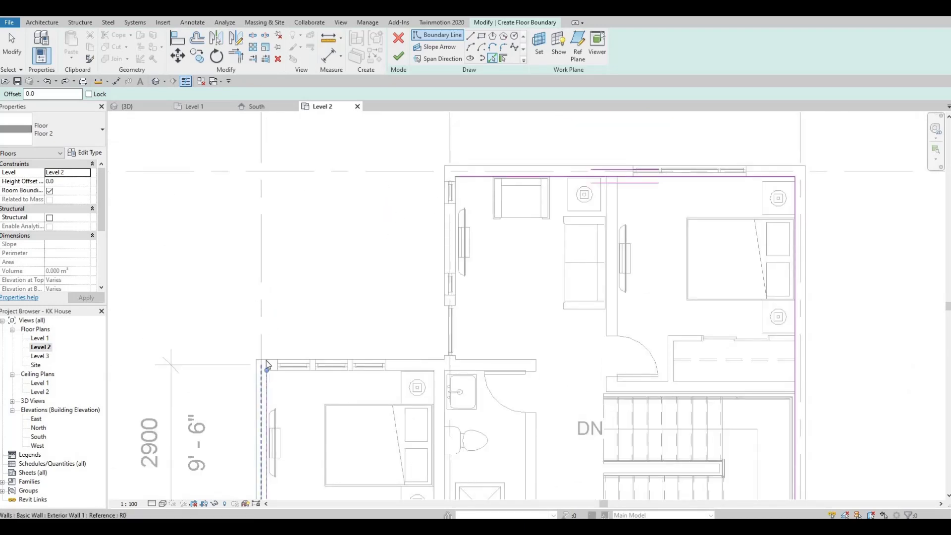
click(266, 361)
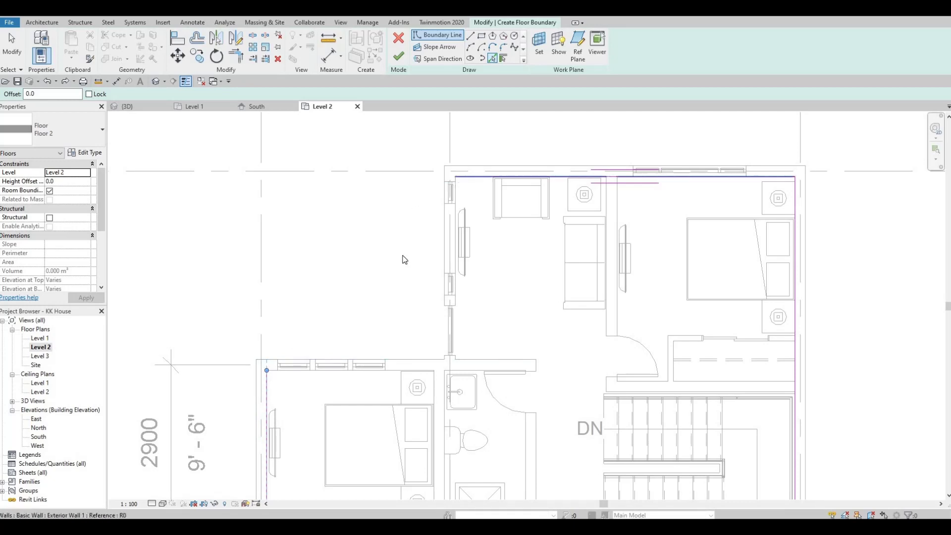
key(t)
key(r)
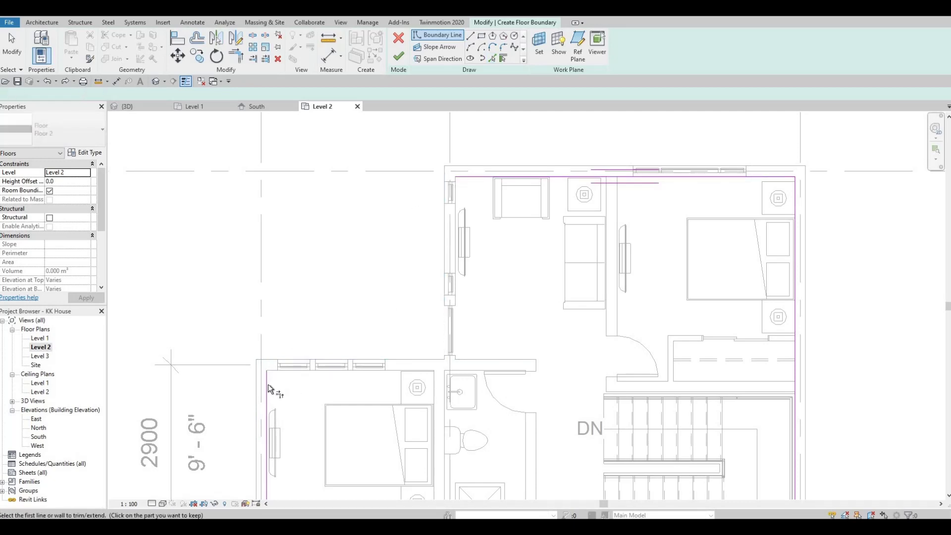
click(489, 177)
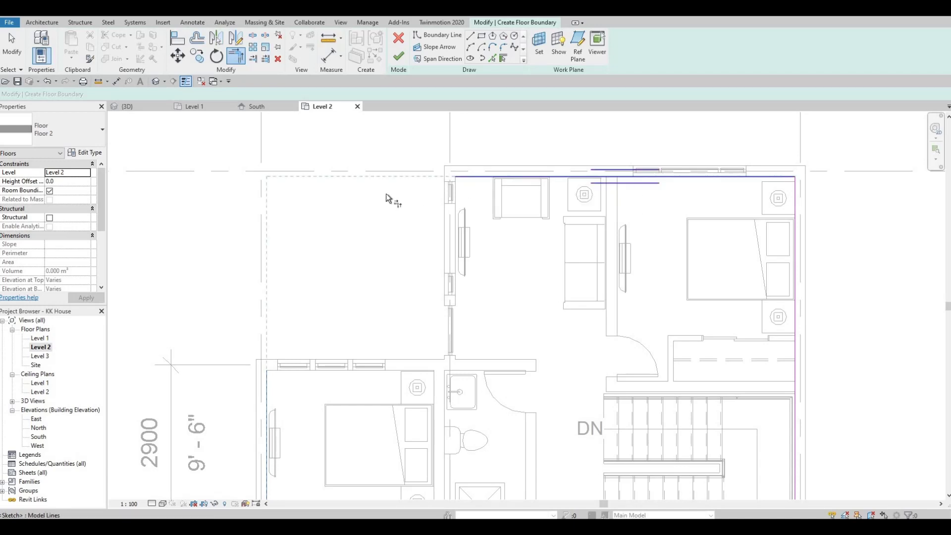
Trim/extend the closet's south boundary line to form corners with the southwest bedroom's east line and the bathroom's west line.
scroll(355, 291, down, 3)
middle_drag(355, 292, 338, 243)
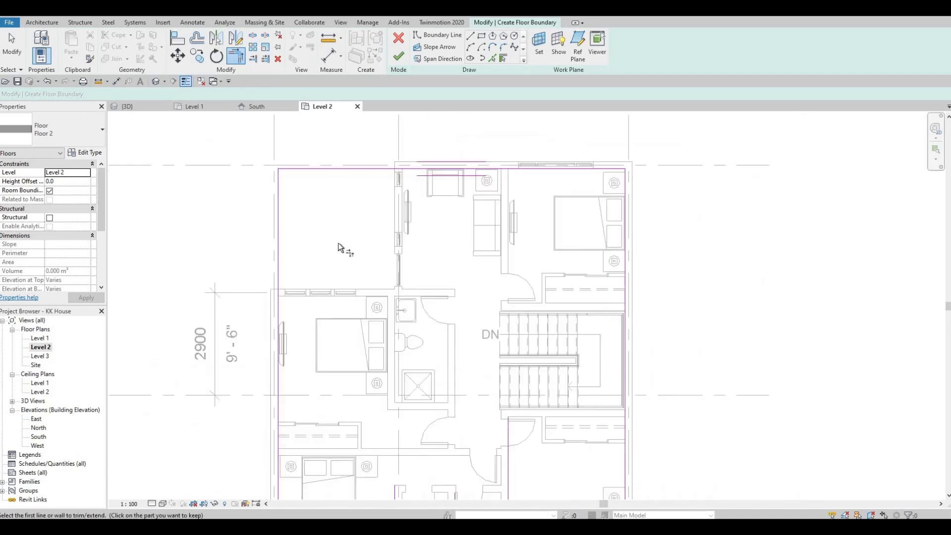
scroll(338, 243, down, 1)
middle_drag(354, 328, 350, 295)
middle_drag(283, 284, 278, 248)
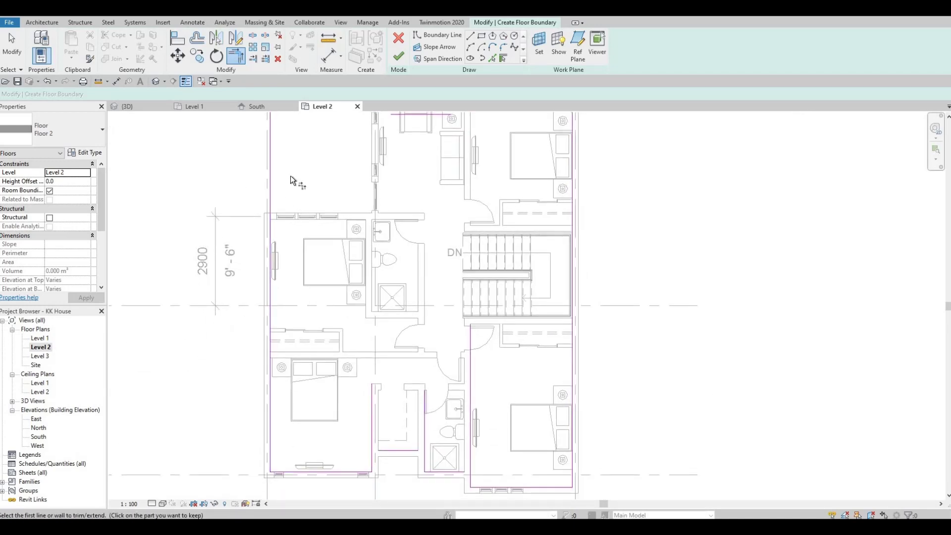
scroll(292, 188, down, 2)
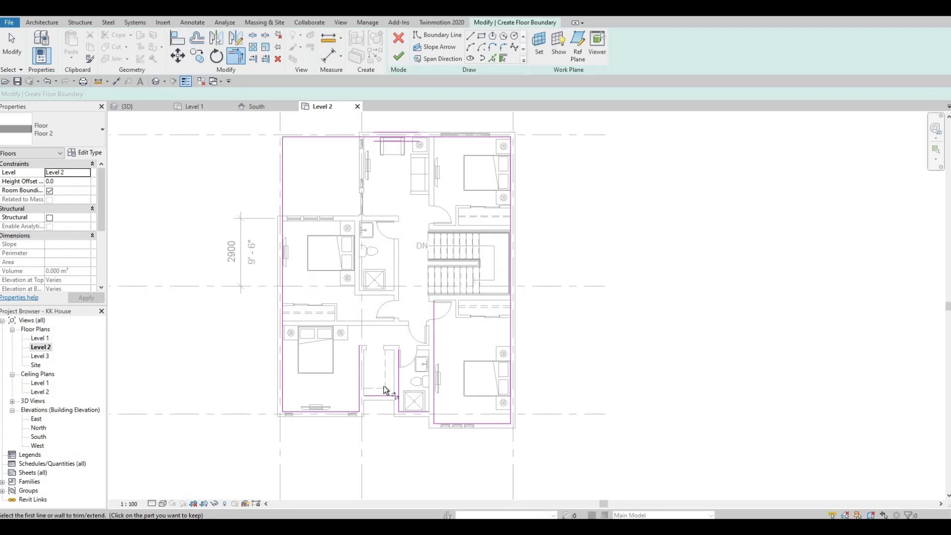
scroll(354, 349, up, 5)
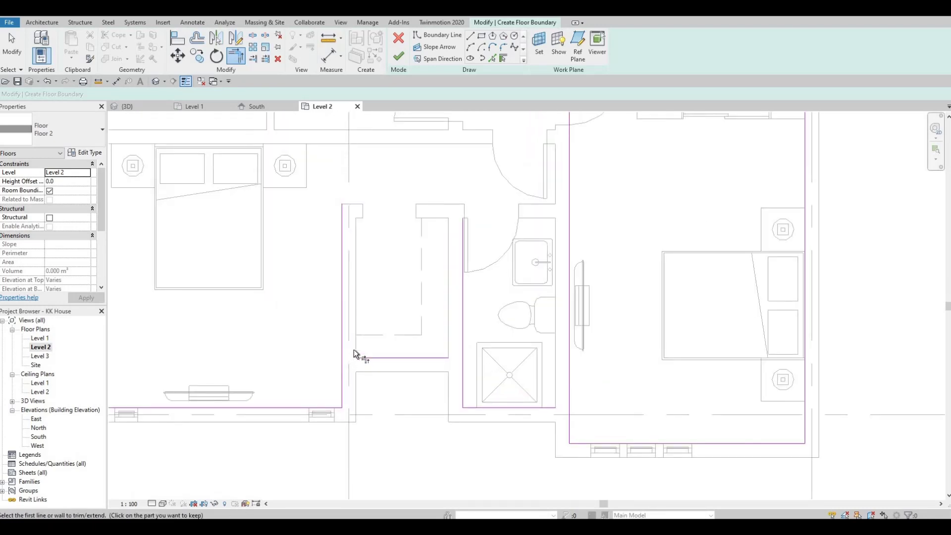
click(372, 358)
click(341, 374)
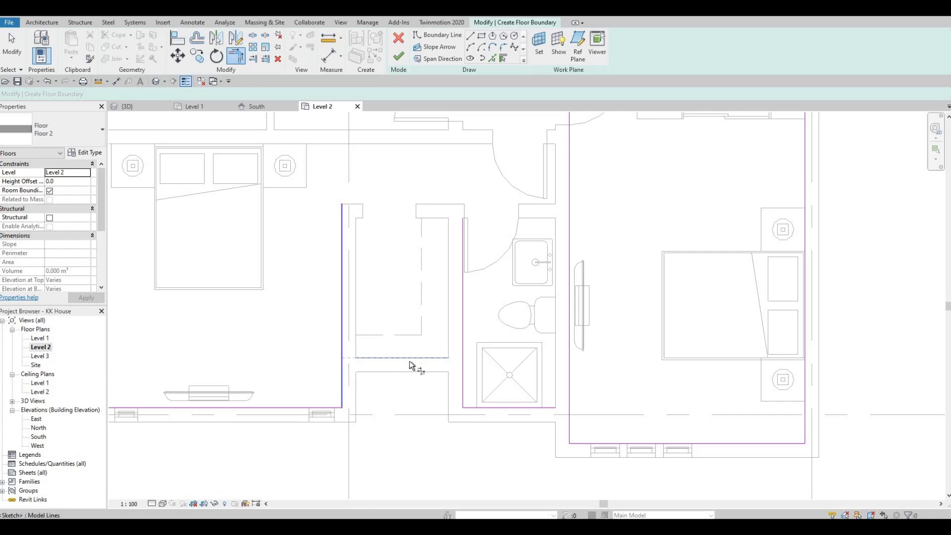
click(445, 358)
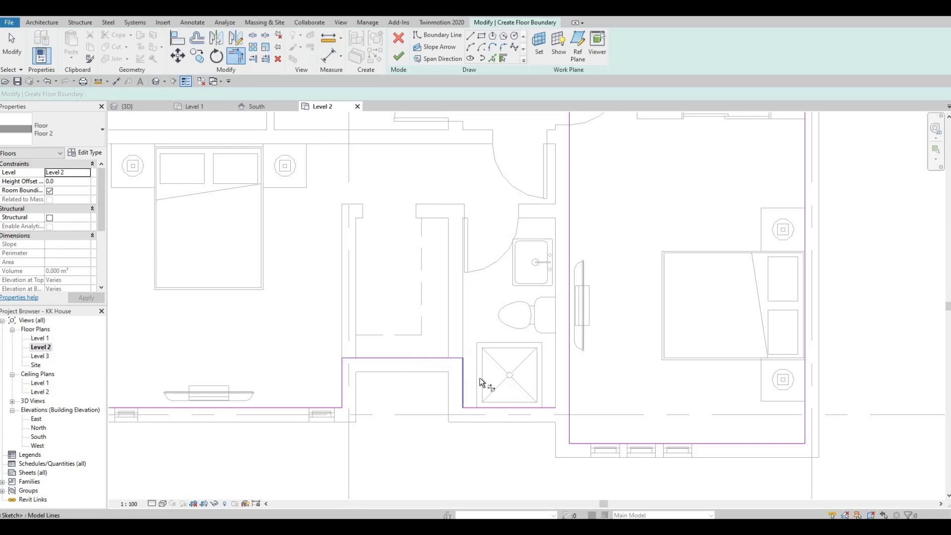
click(480, 381)
Trim/extend the bathroom's south boundary line and the southeast bedroom's west line into a corner.
middle_drag(540, 408, 497, 385)
click(495, 385)
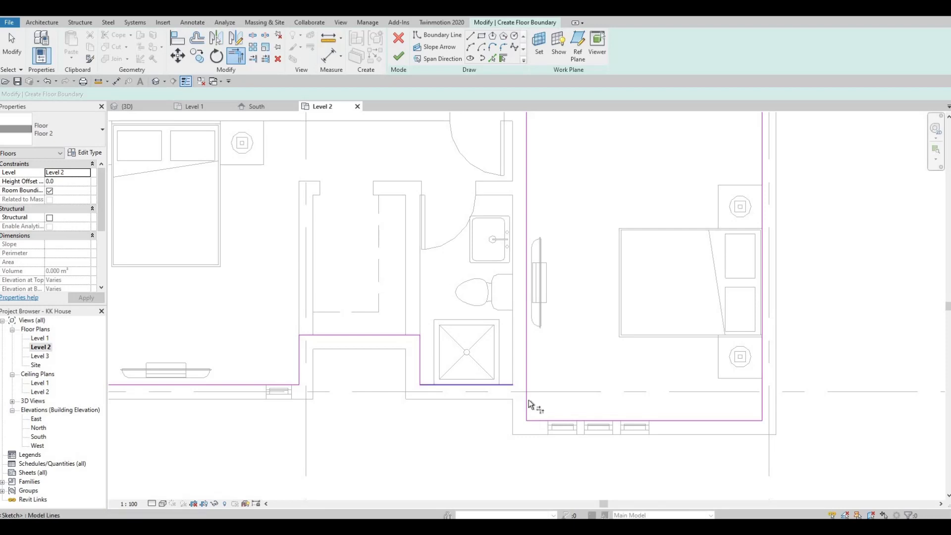
scroll(620, 365, down, 5)
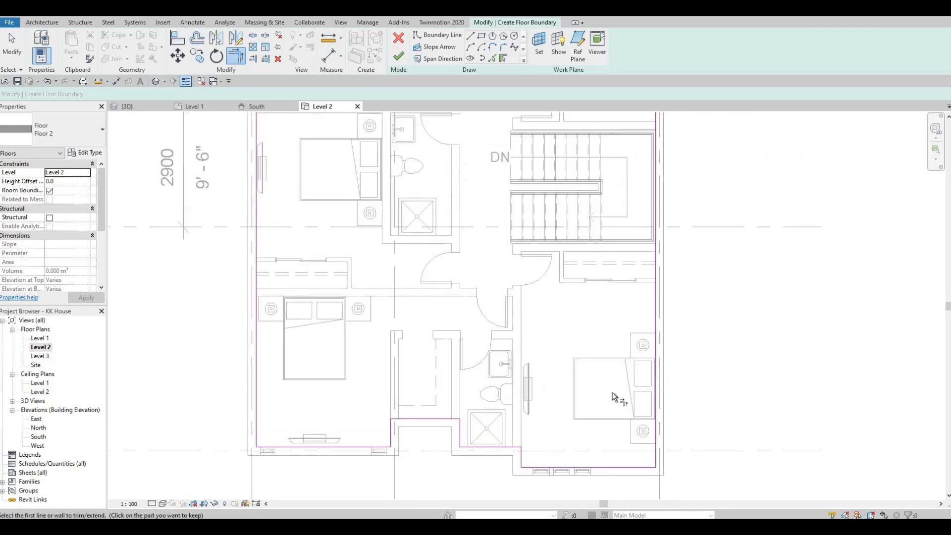
Check the closed boundary loop and finish the Level 2 floor sketch.
middle_drag(605, 389, 605, 394)
middle_drag(596, 297, 589, 321)
scroll(449, 236, up, 3)
middle_drag(449, 236, 364, 252)
scroll(438, 196, down, 2)
scroll(404, 240, down, 2)
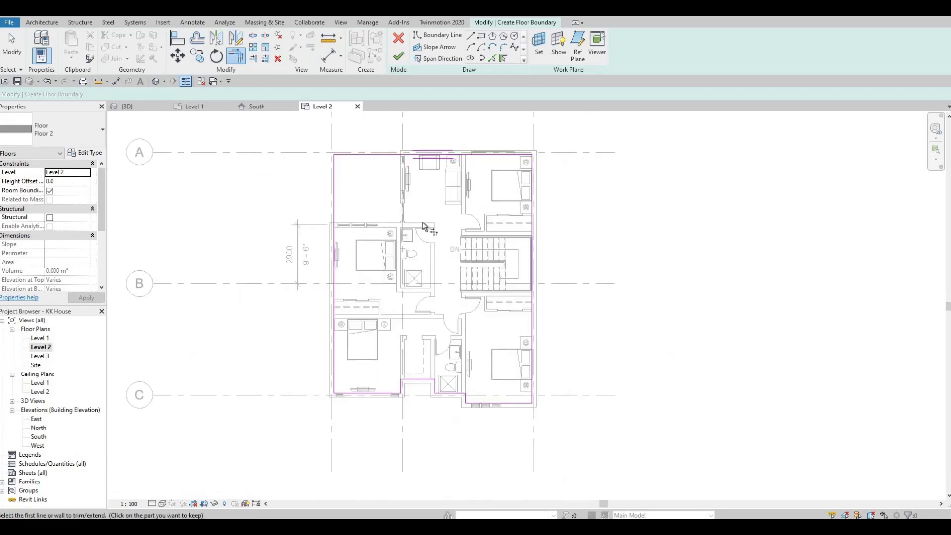
middle_drag(367, 354, 354, 280)
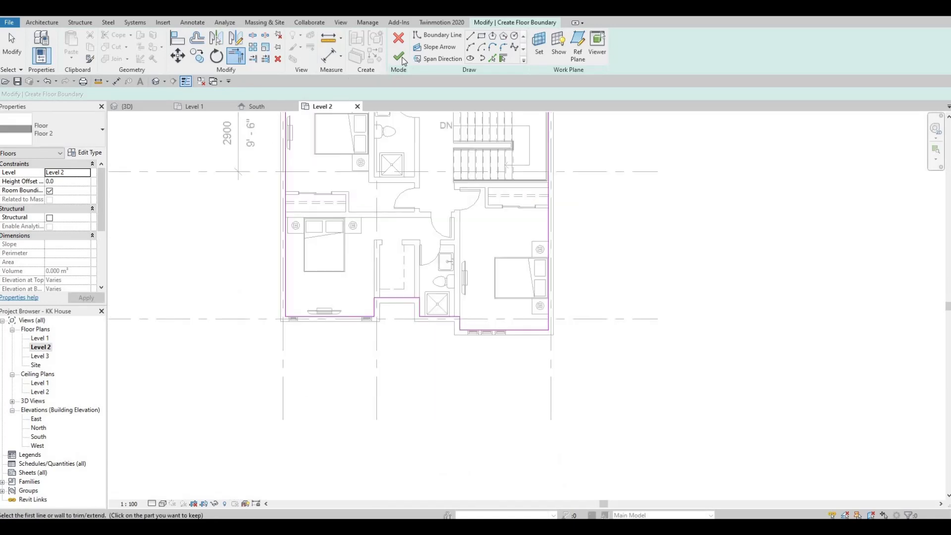
click(400, 57)
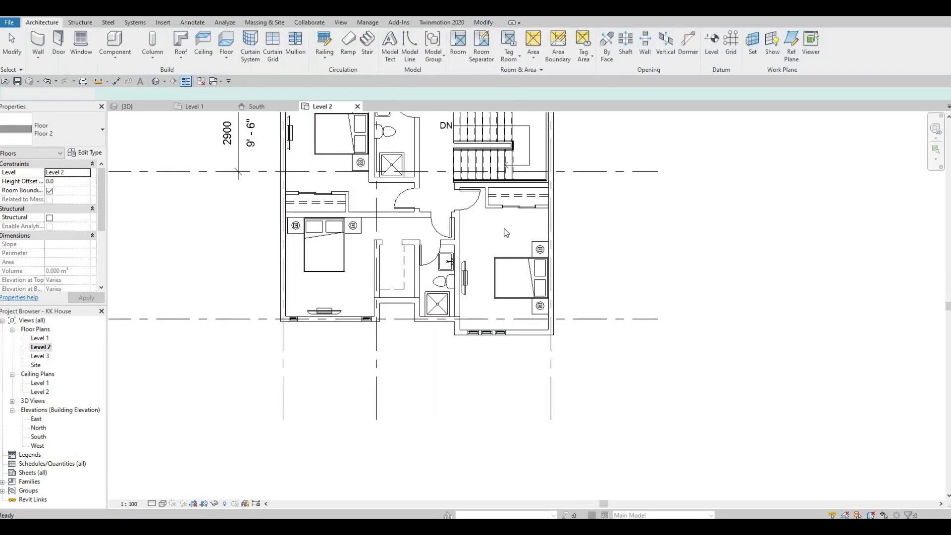
Switch to the 3D view and stretch the base of the southwest bedroom's front wall down to the Level 2 floor's underside.
click(544, 273)
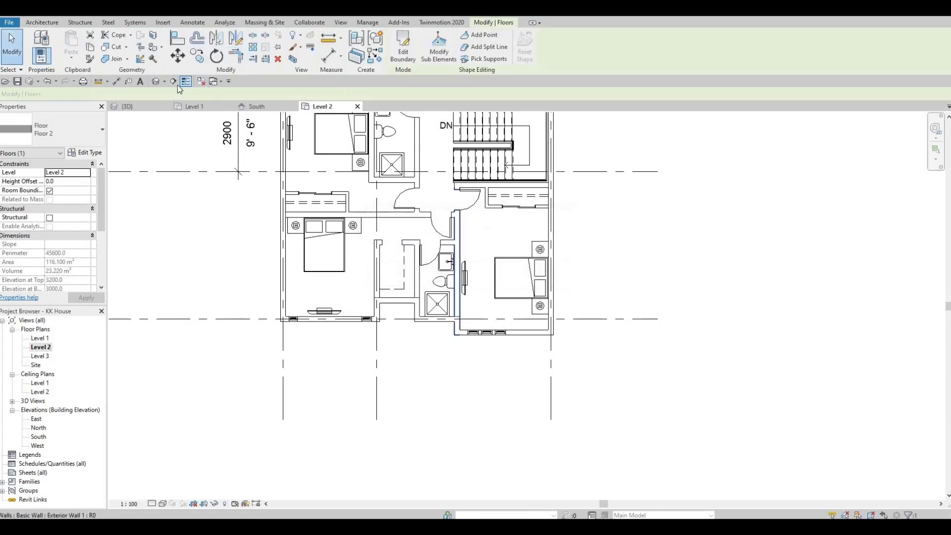
click(155, 82)
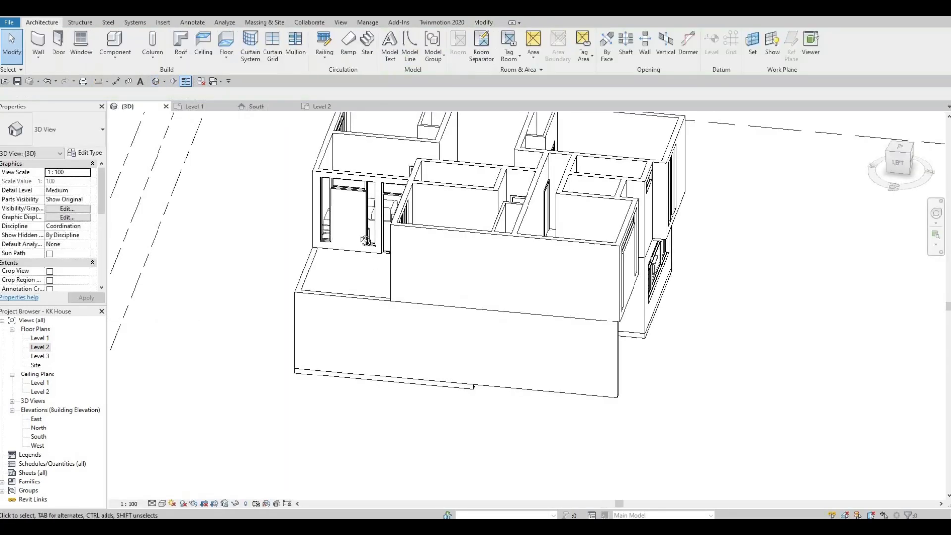
shift+middle_drag(260, 190, 405, 244)
scroll(405, 243, up, 1)
shift+middle_drag(537, 253, 297, 197)
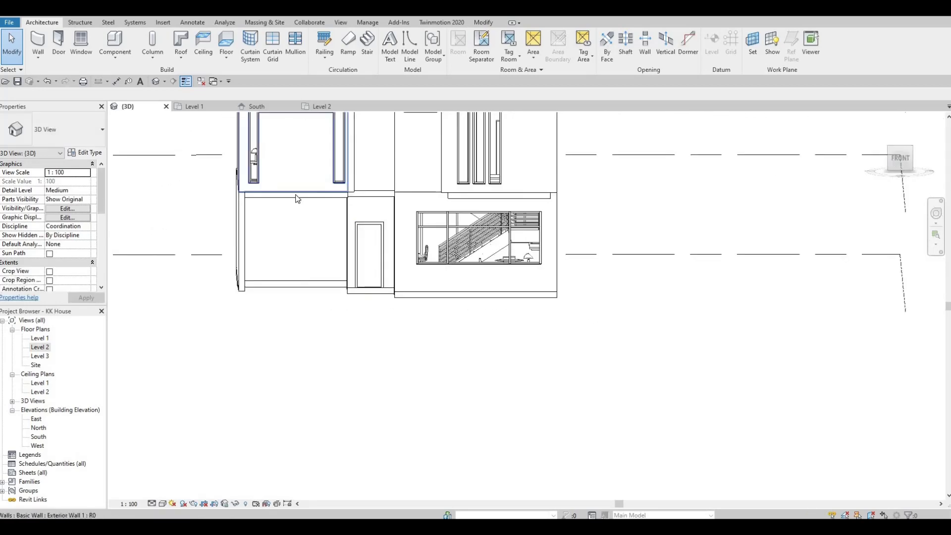
scroll(296, 198, up, 3)
click(271, 202)
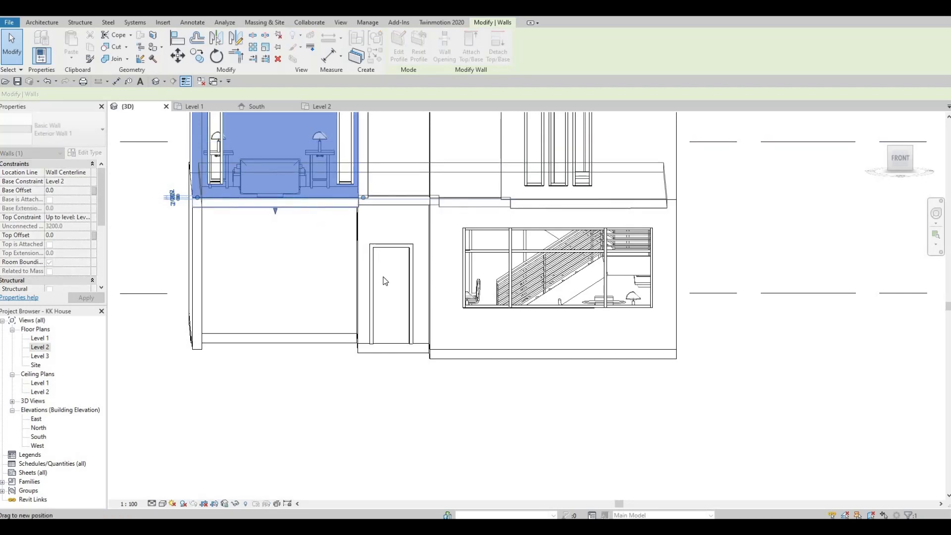
key(Escape)
Align the base of the side wall adjoining the southwest bedroom's front wall with the underside of the Level 2 floor.
shift+middle_drag(550, 232, 506, 205)
scroll(361, 218, up, 1)
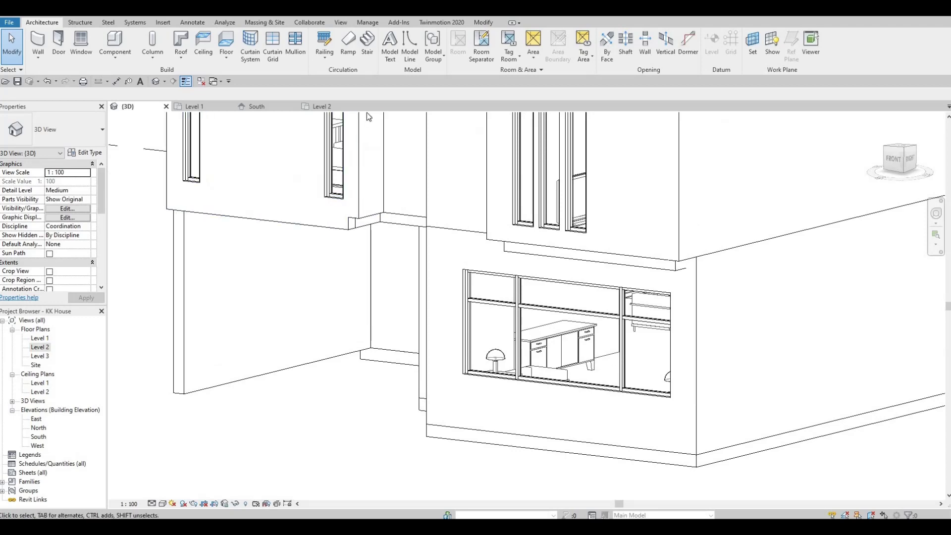
shift+middle_drag(367, 113, 366, 291)
mouse_move(364, 253)
shift+middle_down()
mouse_move(358, 206)
mouse_move(358, 244)
shift+middle_up()
key(l)
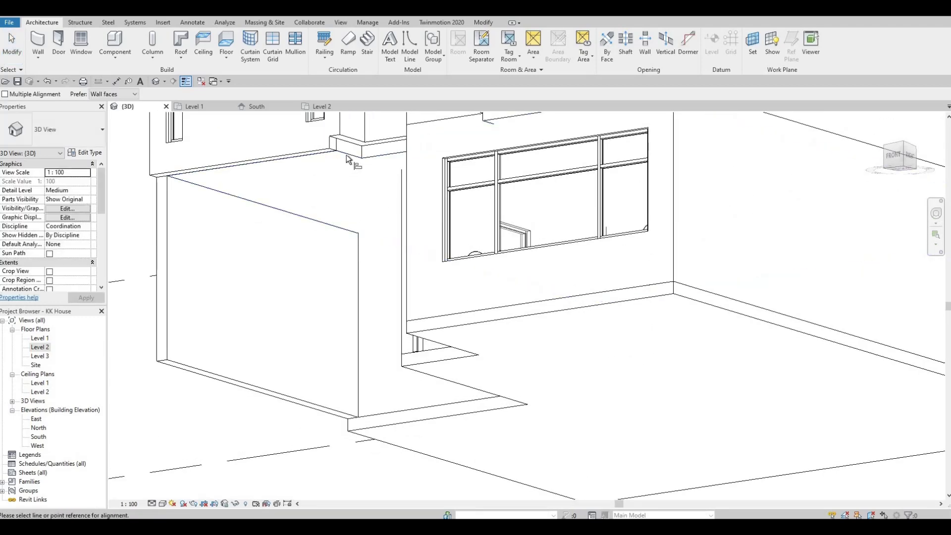
click(347, 156)
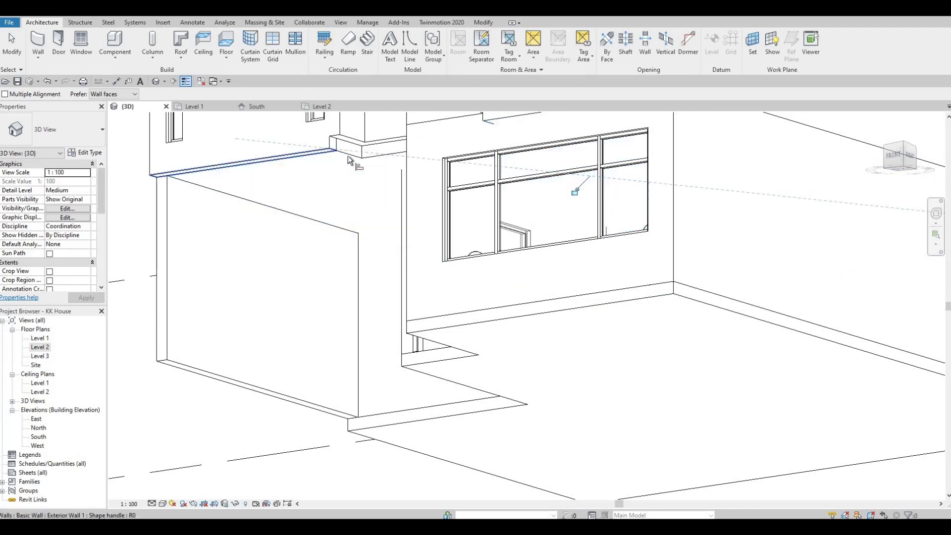
click(357, 146)
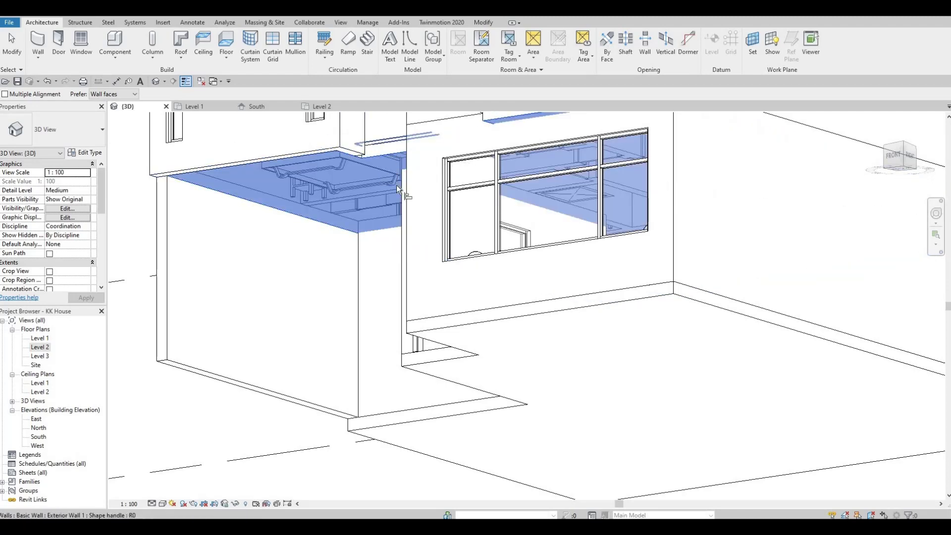
click(391, 185)
shift+middle_drag(460, 352, 366, 319)
key(Escape)
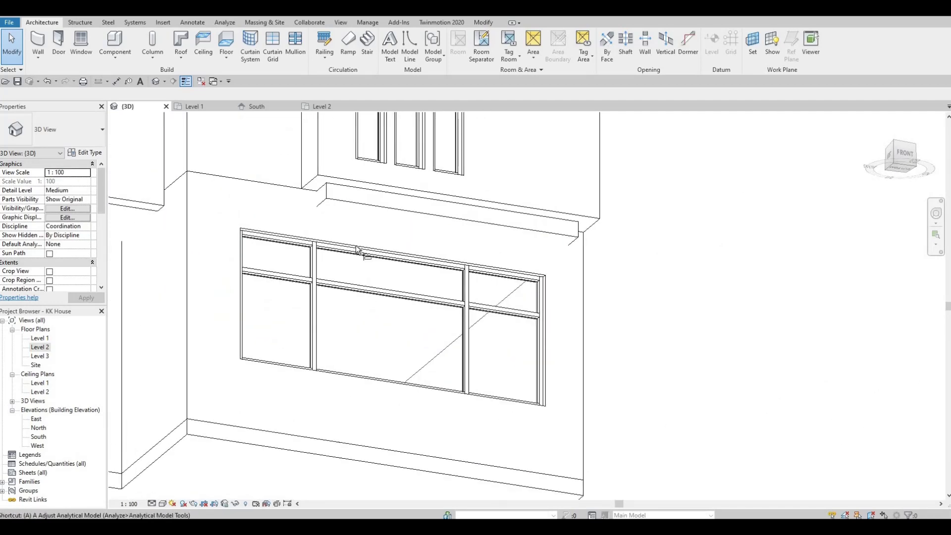
key(l)
click(330, 188)
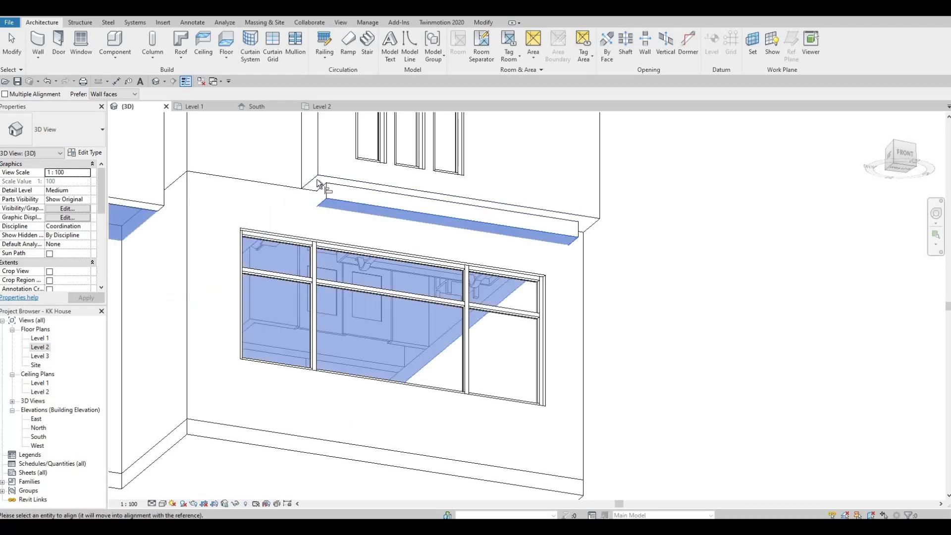
key(Escape)
key(Escape)
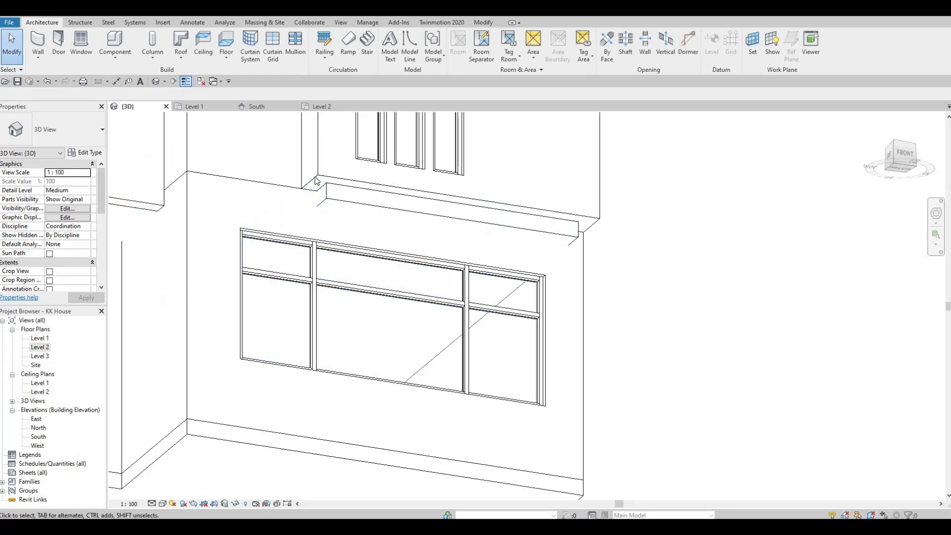
Examine the exposed Level 2 floor edge beneath the southeast bedroom's front wall and the neighbouring front walls.
shift+middle_drag(324, 307, 313, 394)
shift+middle_drag(317, 158, 328, 199)
middle_drag(322, 319, 336, 195)
scroll(336, 196, down, 2)
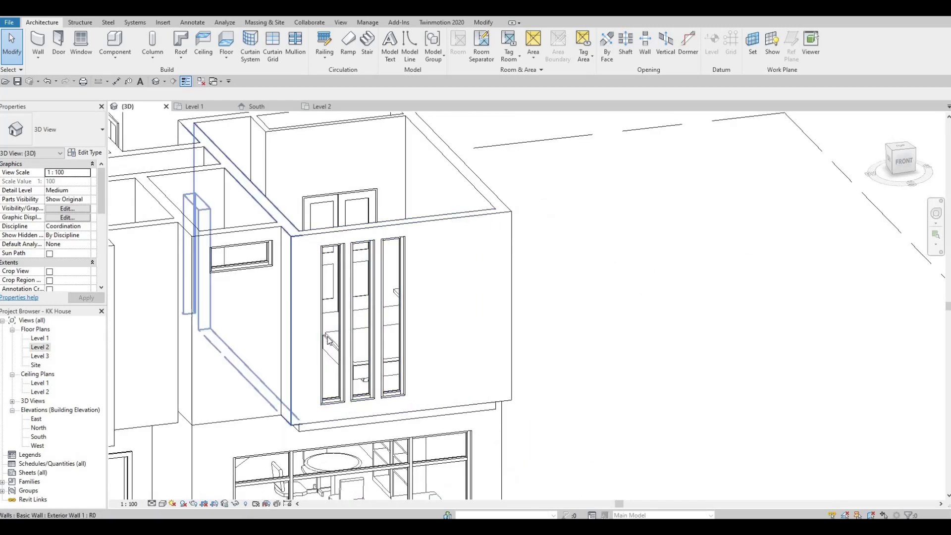
middle_drag(294, 432, 314, 291)
scroll(318, 300, up, 7)
middle_drag(465, 173, 368, 253)
scroll(368, 253, down, 2)
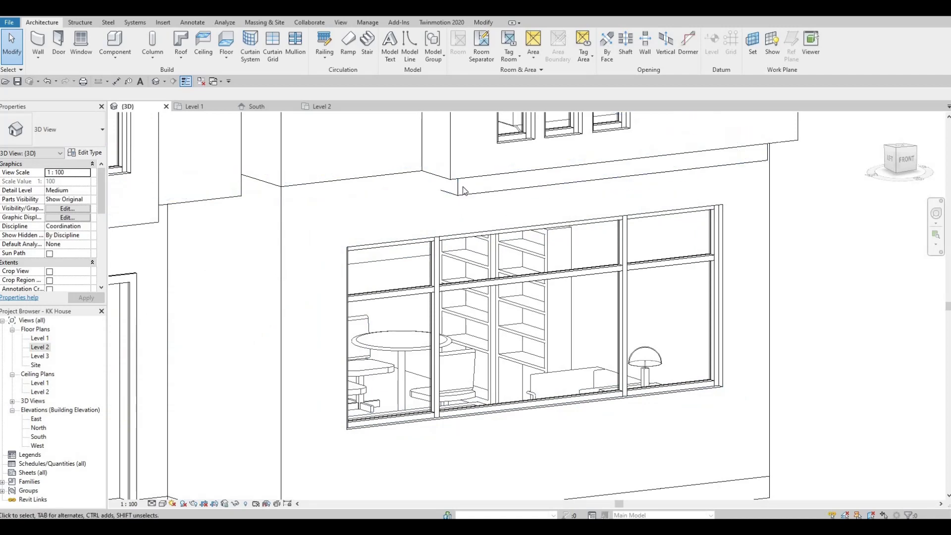
scroll(561, 226, down, 2)
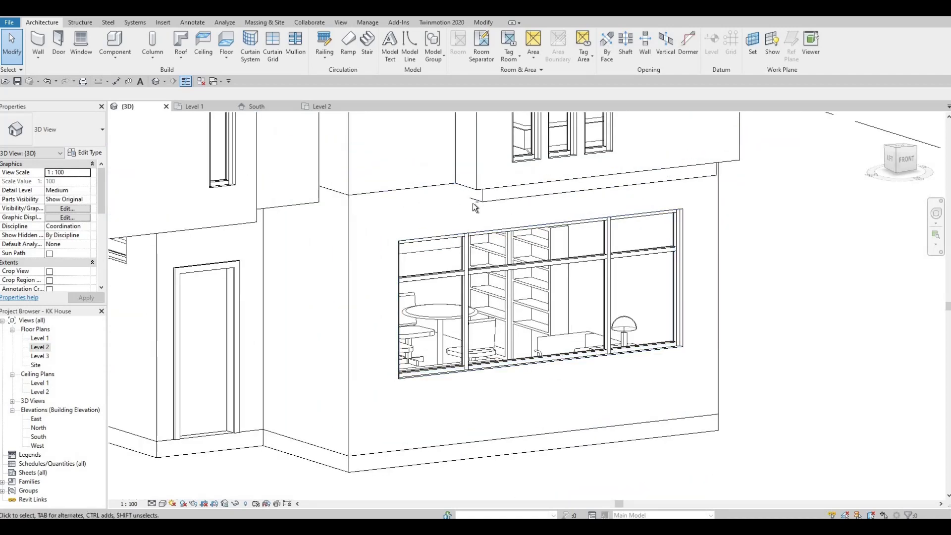
shift+middle_drag(414, 247, 281, 279)
shift+middle_drag(476, 220, 370, 268)
mouse_move(312, 277)
middle_down()
mouse_move(457, 244)
mouse_move(518, 217)
middle_up()
scroll(517, 216, down, 2)
scroll(434, 242, down, 1)
middle_drag(370, 249, 657, 178)
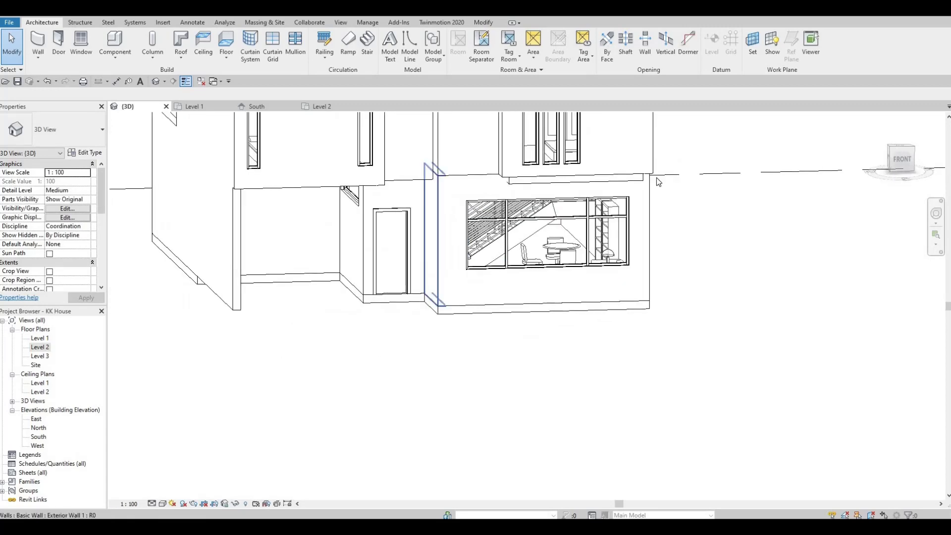
Examine the ground-floor exterior wall between the entrance door and the large front window, including its junction with the upper walls.
shift+middle_drag(635, 214, 470, 278)
shift+middle_drag(479, 197, 431, 241)
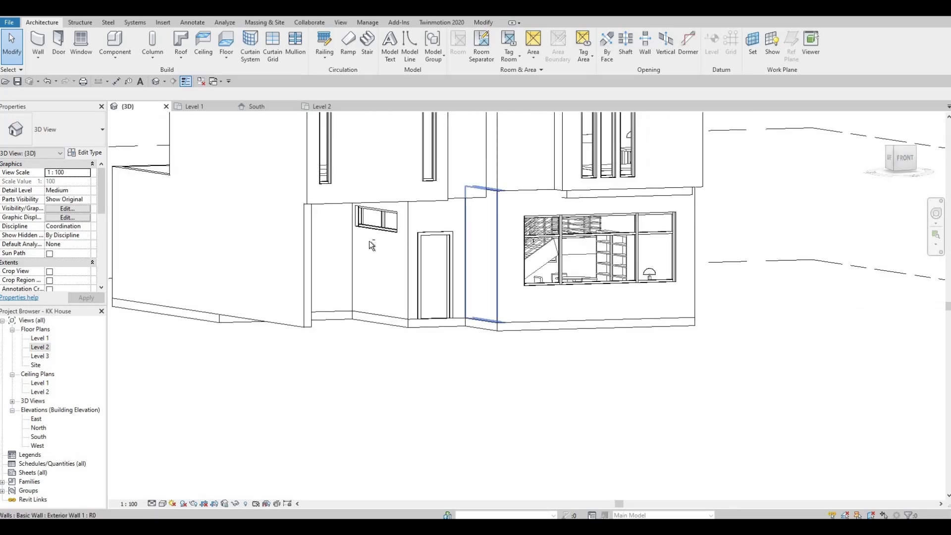
shift+middle_drag(370, 241, 370, 193)
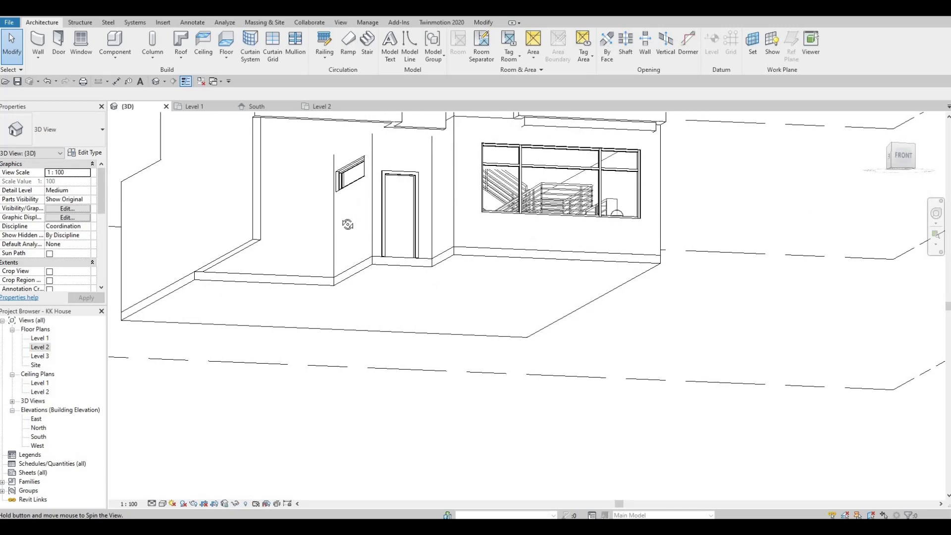
shift+middle_drag(348, 224, 360, 153)
scroll(416, 194, up, 3)
middle_drag(451, 185, 675, 202)
click(644, 262)
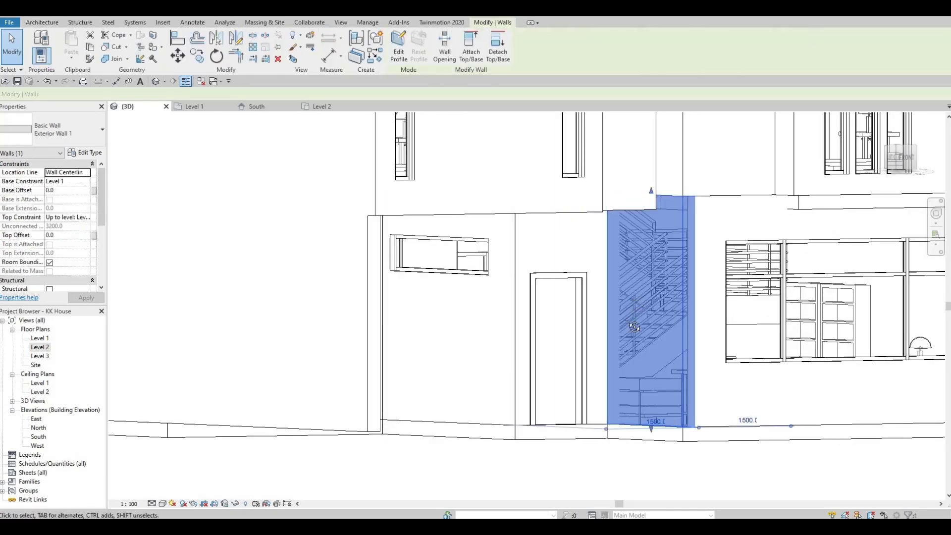
key(Escape)
shift+middle_drag(622, 386, 613, 314)
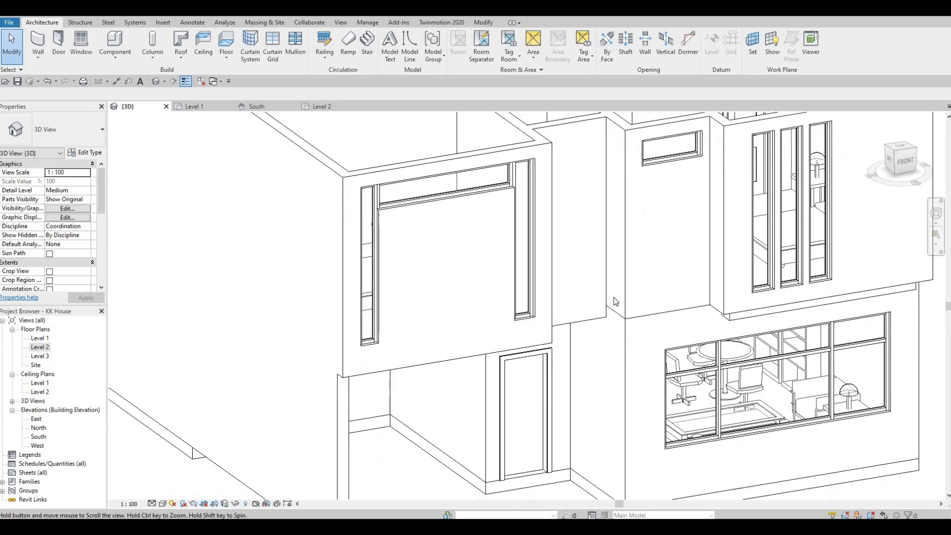
Examine the front facade from several angles, focusing on the Level 2 floor edge projecting below the southeast bedroom's front wall.
scroll(600, 265, down, 3)
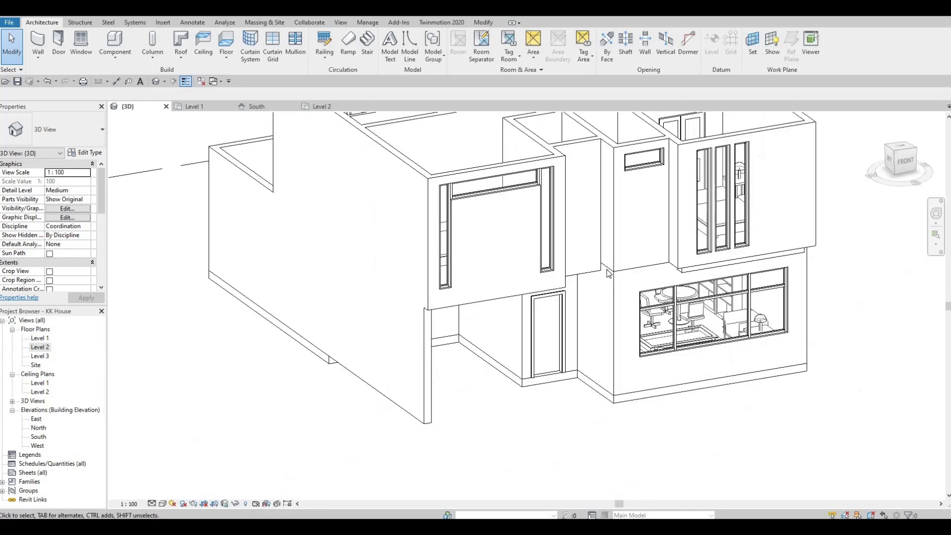
scroll(608, 270, up, 2)
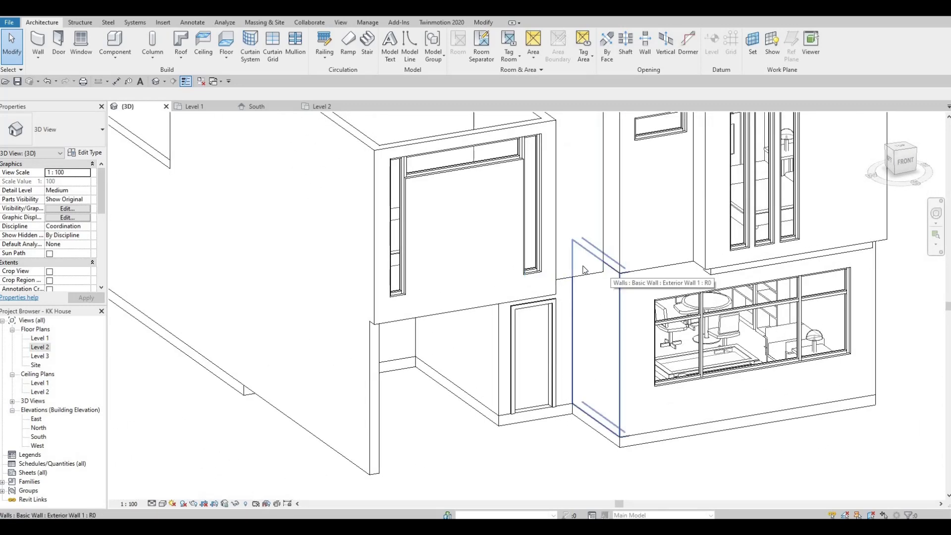
shift+middle_drag(570, 305, 461, 299)
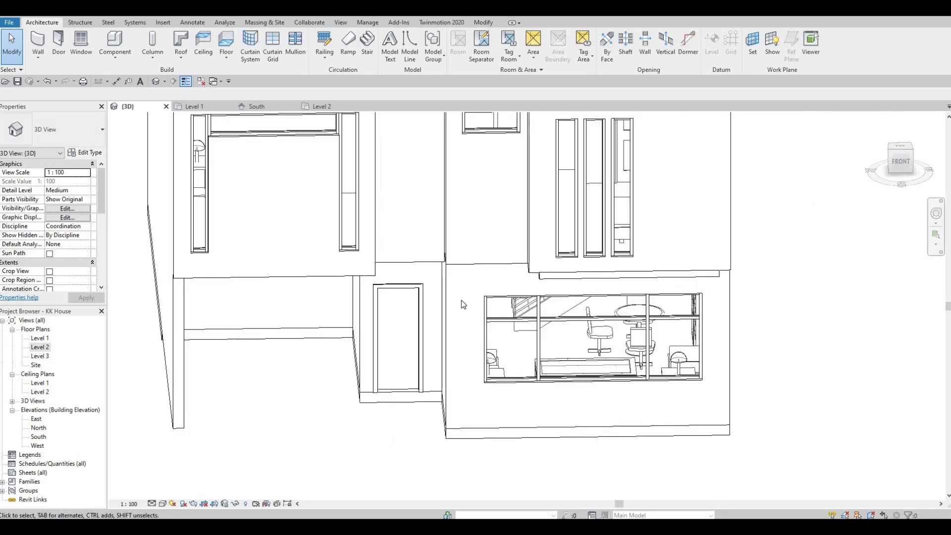
middle_drag(385, 312, 440, 339)
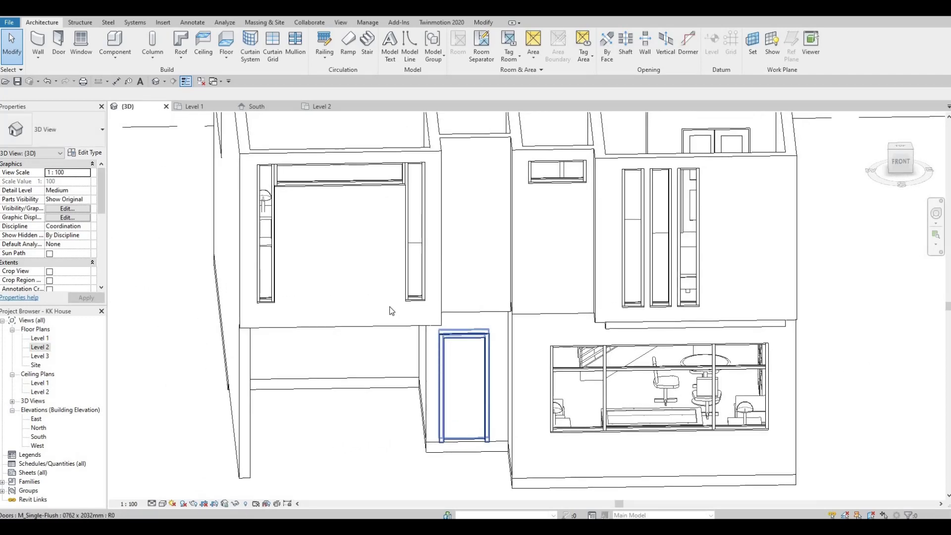
shift+middle_drag(389, 308, 518, 328)
shift+middle_drag(584, 314, 711, 255)
scroll(694, 250, up, 3)
shift+middle_drag(578, 259, 541, 308)
scroll(541, 258, up, 3)
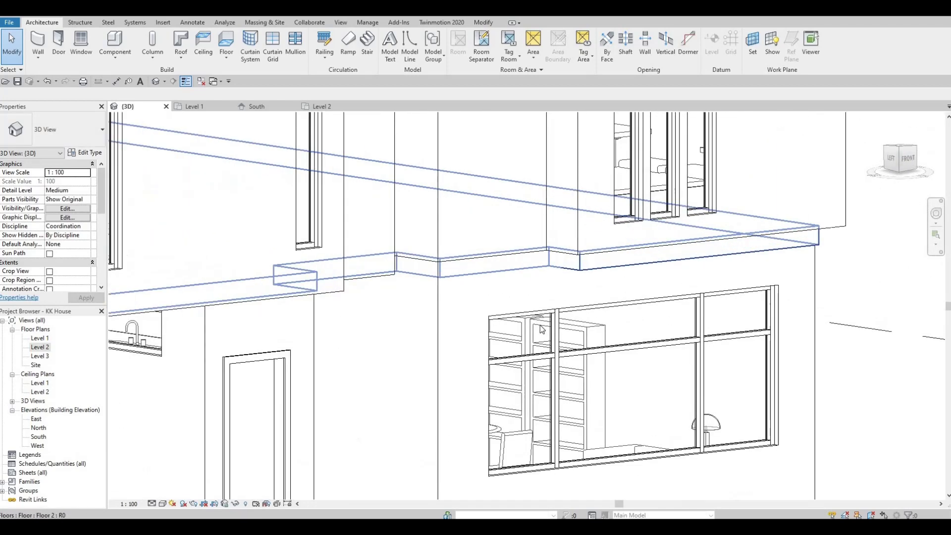
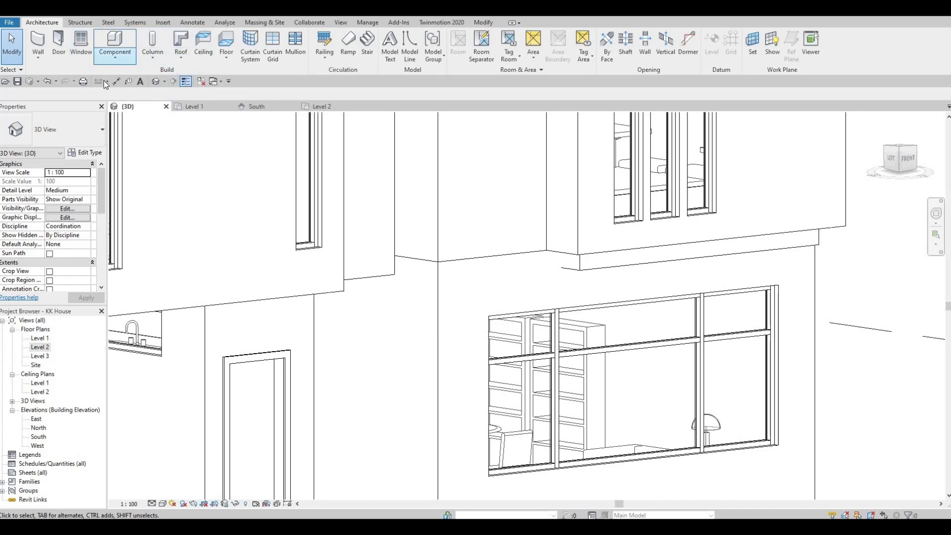
click(103, 57)
click(148, 102)
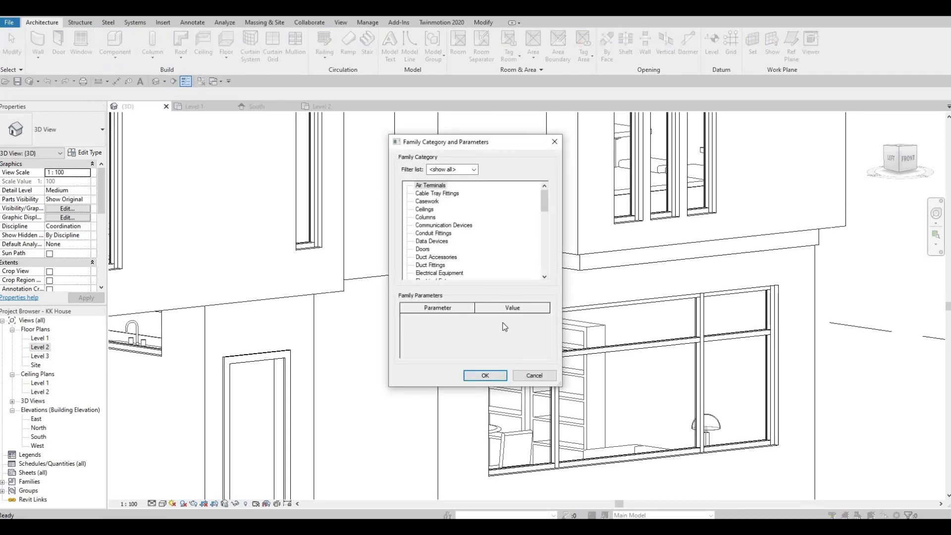
click(485, 375)
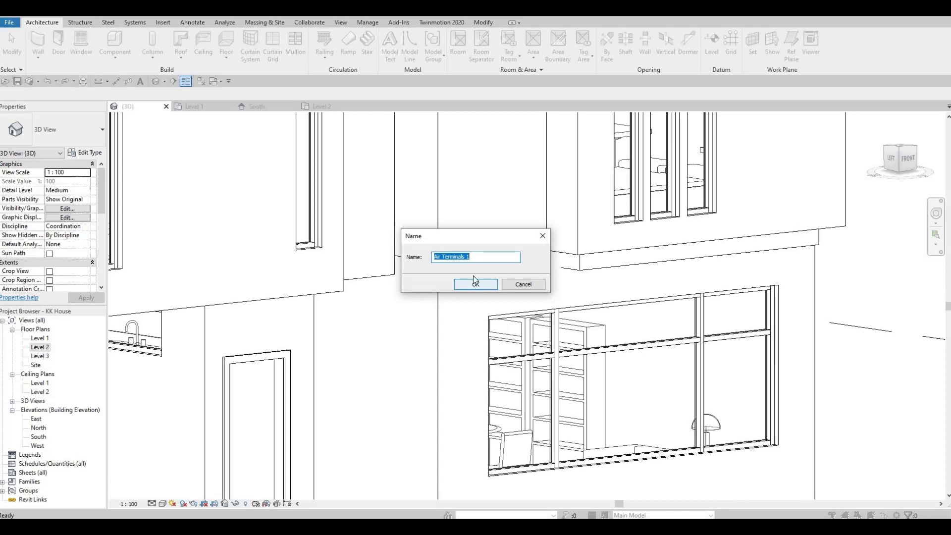
click(473, 284)
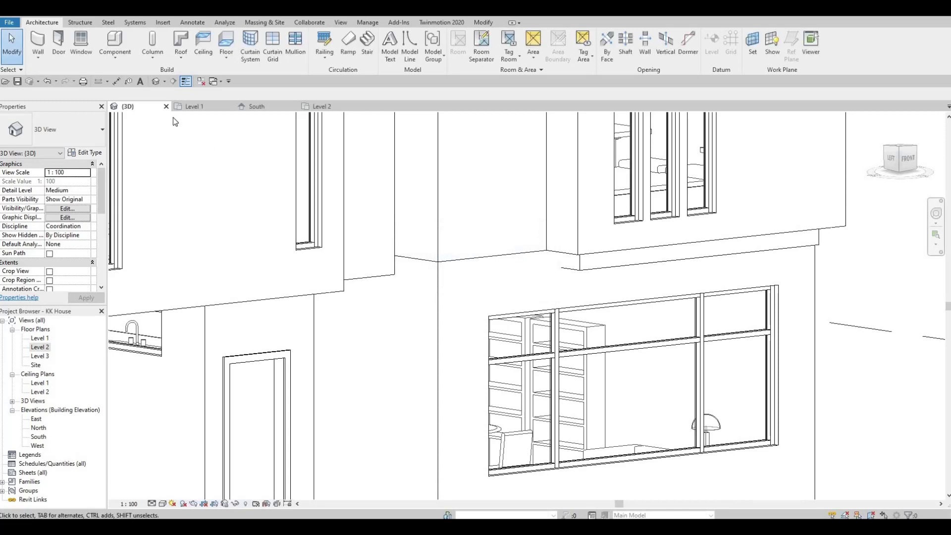
Start a new in-place model component.
click(115, 55)
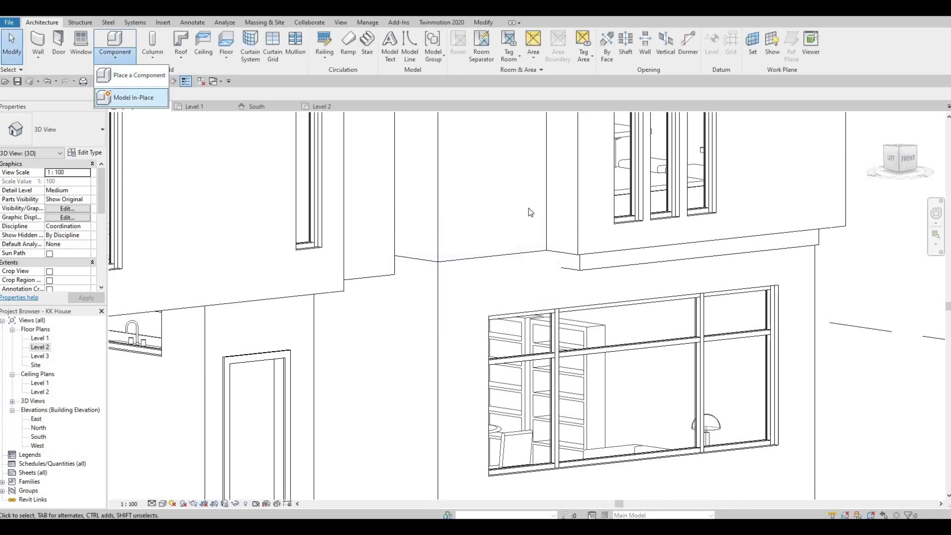
Create an in-place model in the Generic Models category, keeping the name Generic Models 1.
click(133, 98)
scroll(474, 242, down, 5)
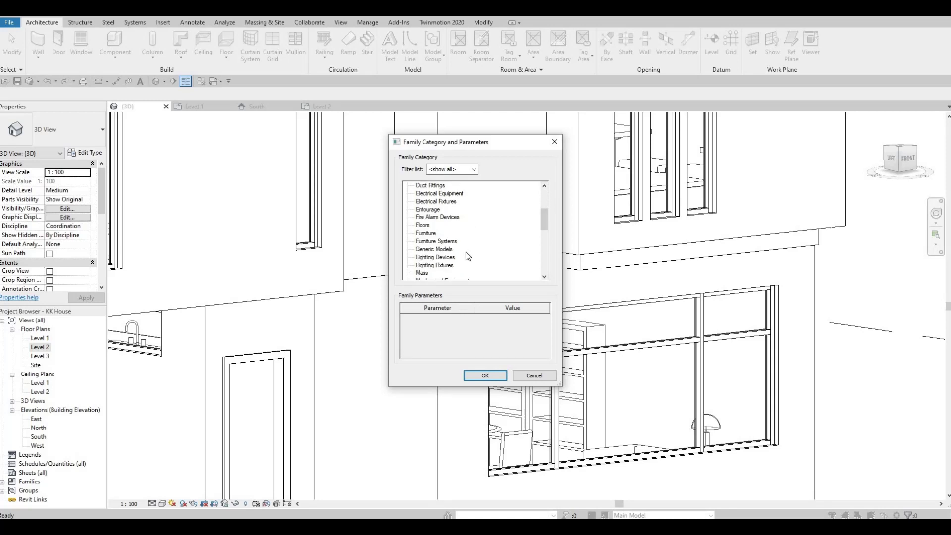
click(485, 376)
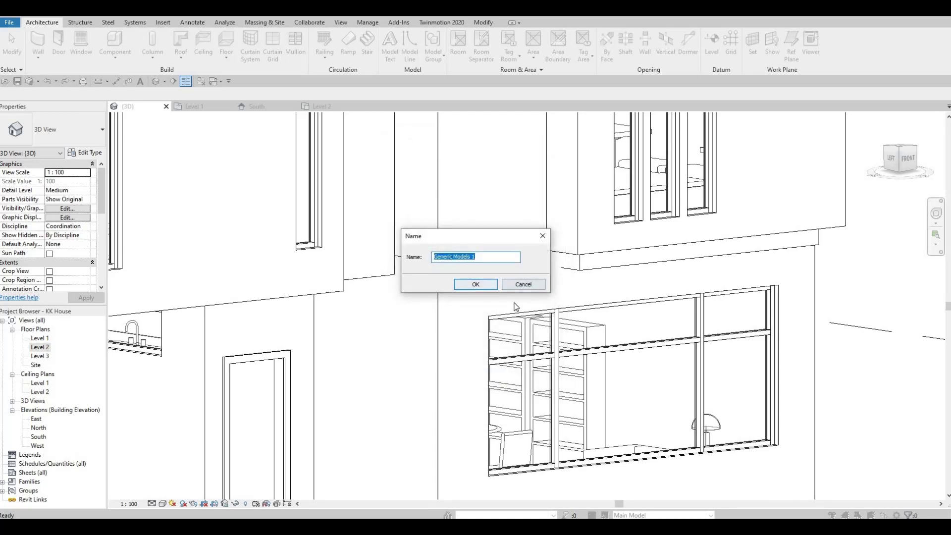
key(Return)
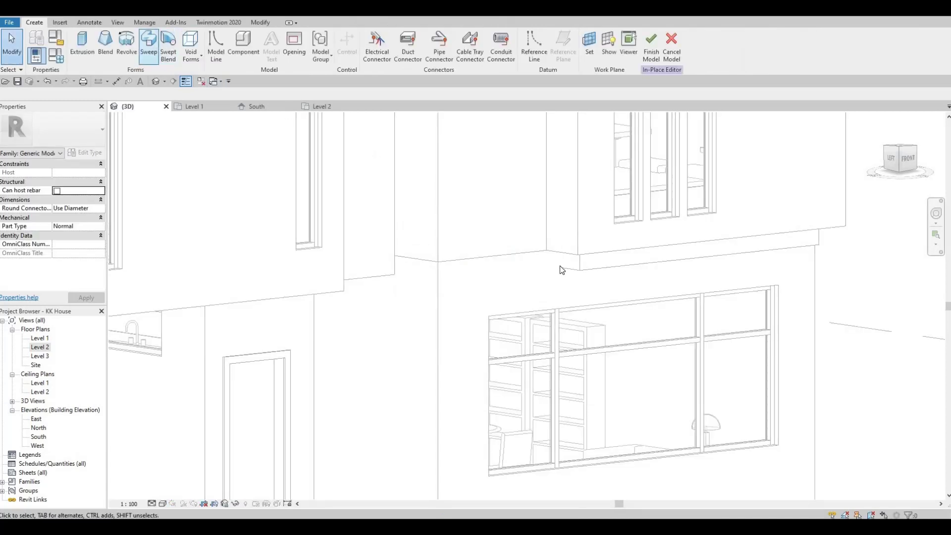
Start a sweep and pick the left, front and right bottom edges of the projecting upper-floor walls as its path.
click(427, 55)
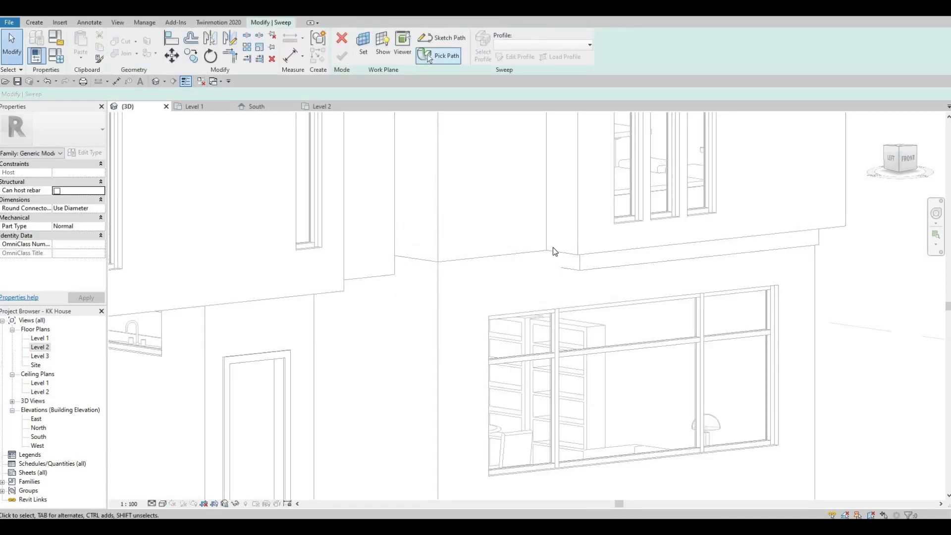
click(608, 254)
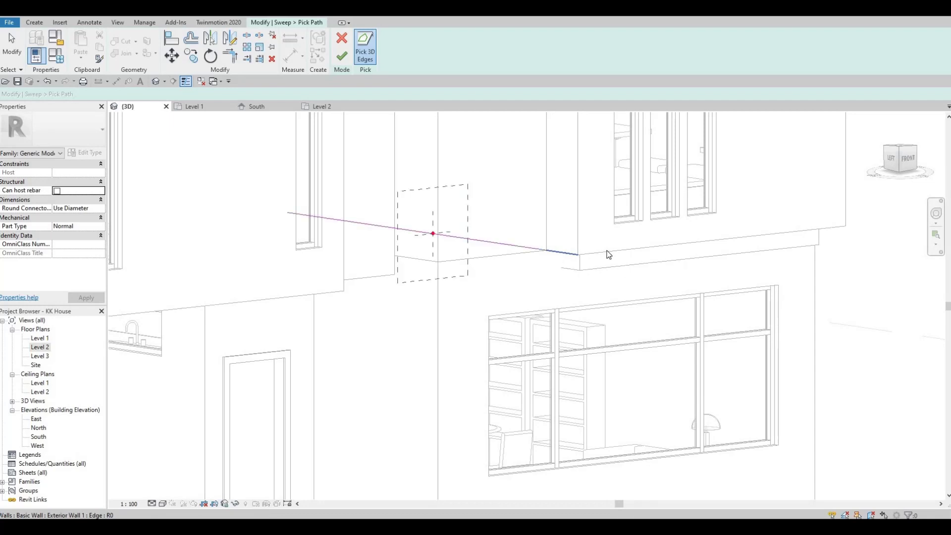
click(600, 252)
shift+middle_drag(730, 217, 579, 229)
scroll(580, 230, up, 3)
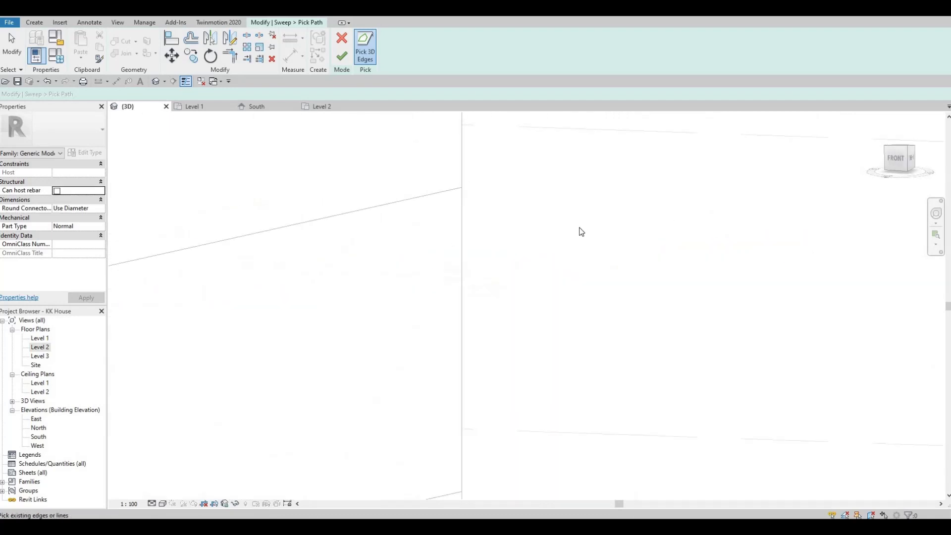
scroll(582, 232, down, 5)
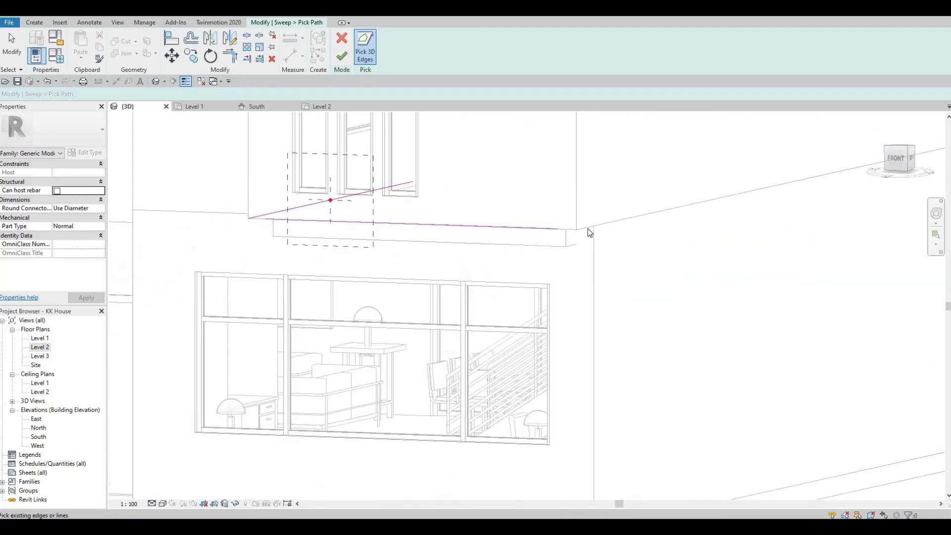
click(597, 263)
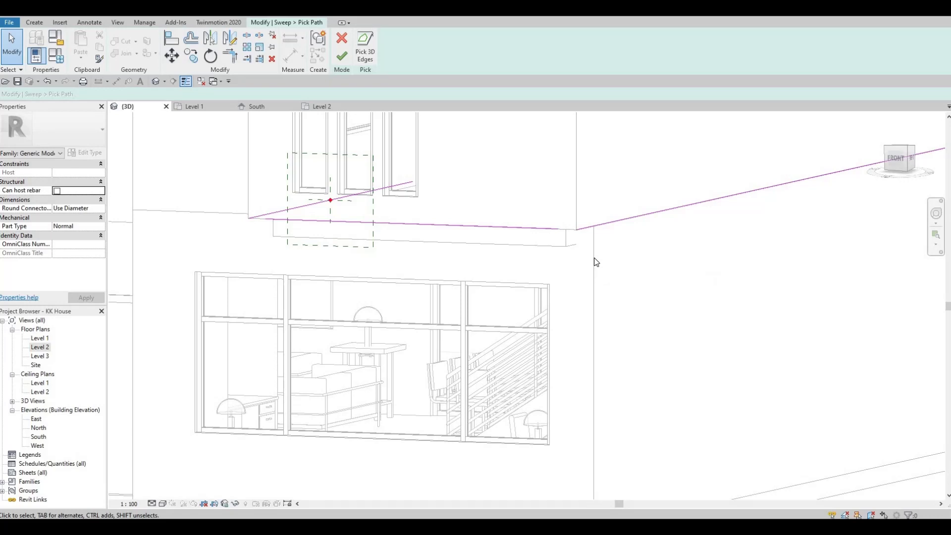
Trim the picked path lines so the front line meets both side lines at the corners.
click(547, 228)
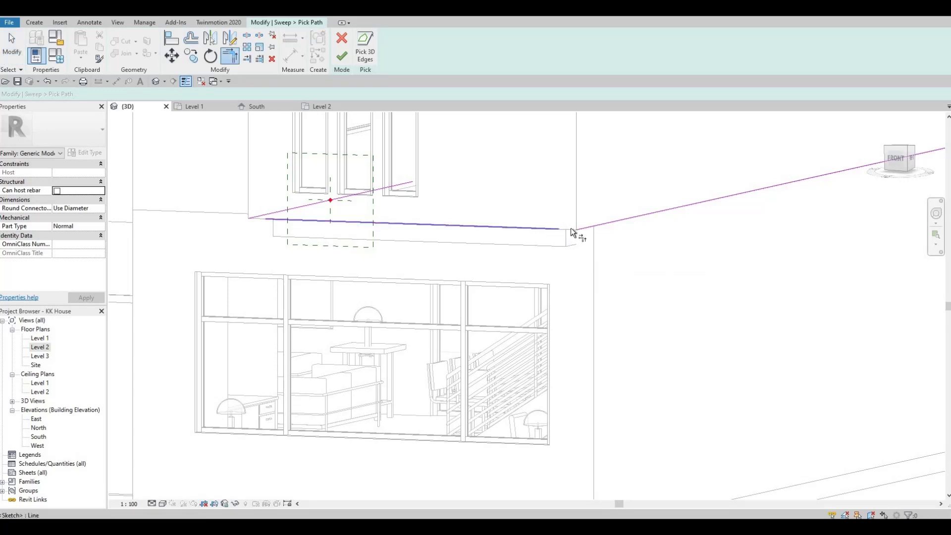
mouse_move(828, 269)
shift+middle_down()
mouse_move(605, 248)
mouse_move(582, 204)
shift+middle_up()
click(585, 204)
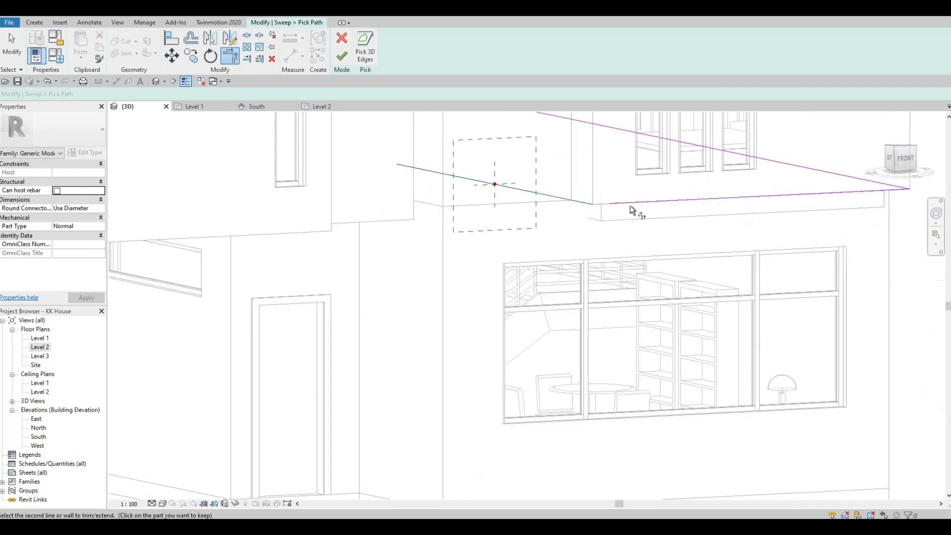
click(615, 202)
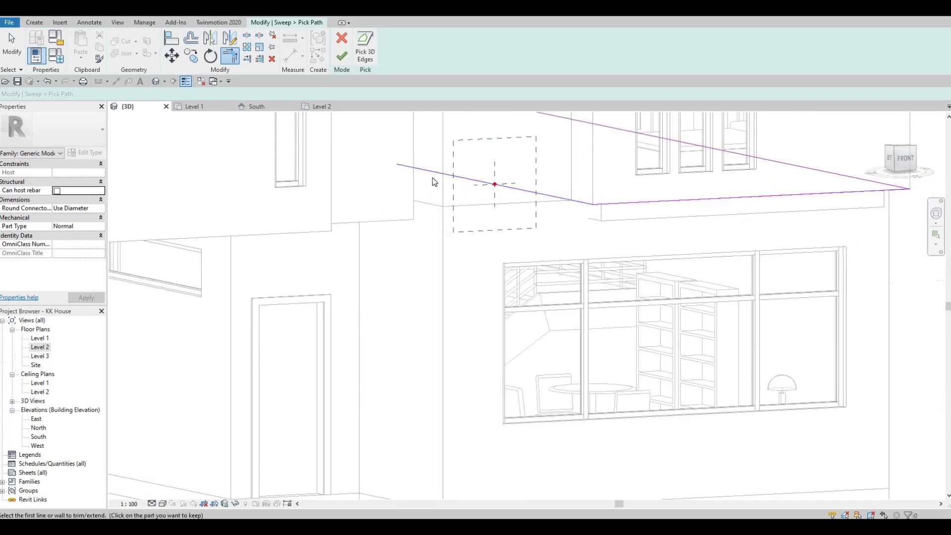
key(Escape)
Pick the bottom edge of the recessed upper wall as an additional path line.
click(400, 165)
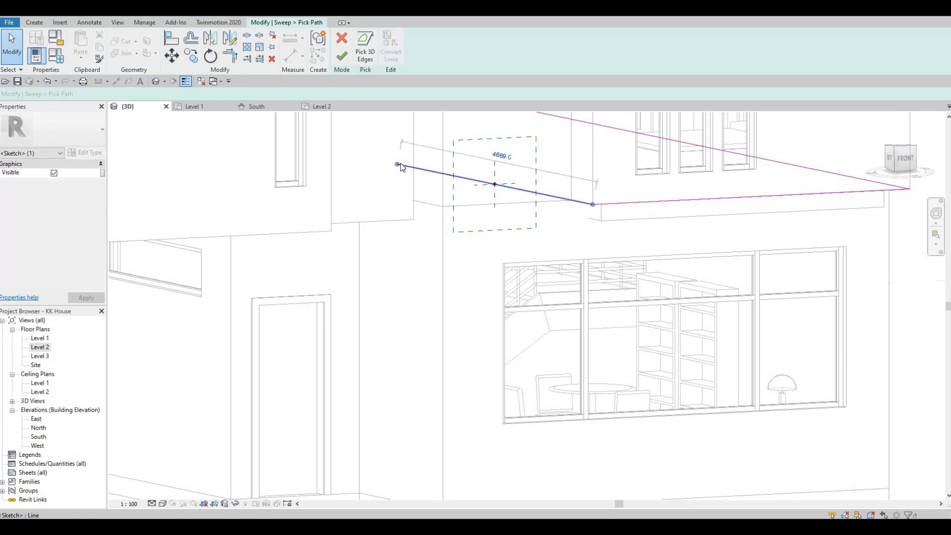
click(547, 205)
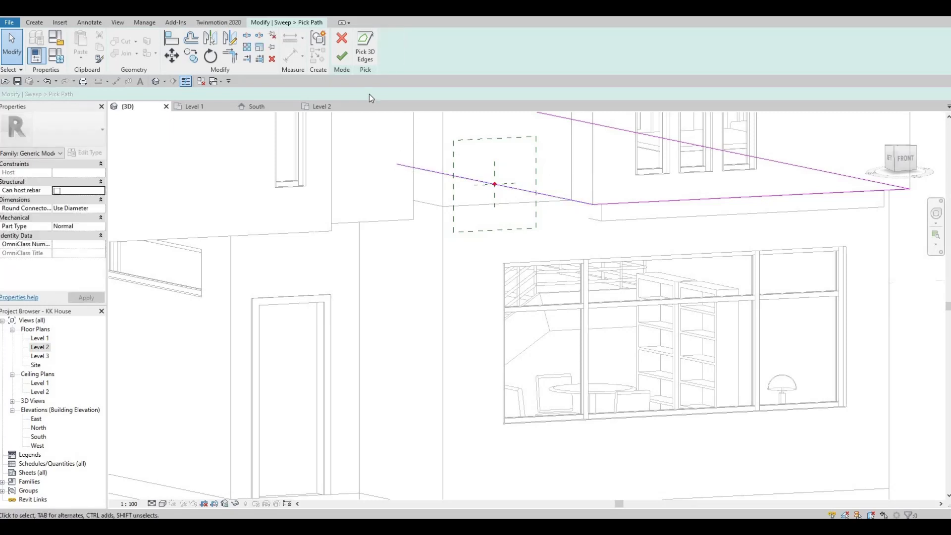
key(Return)
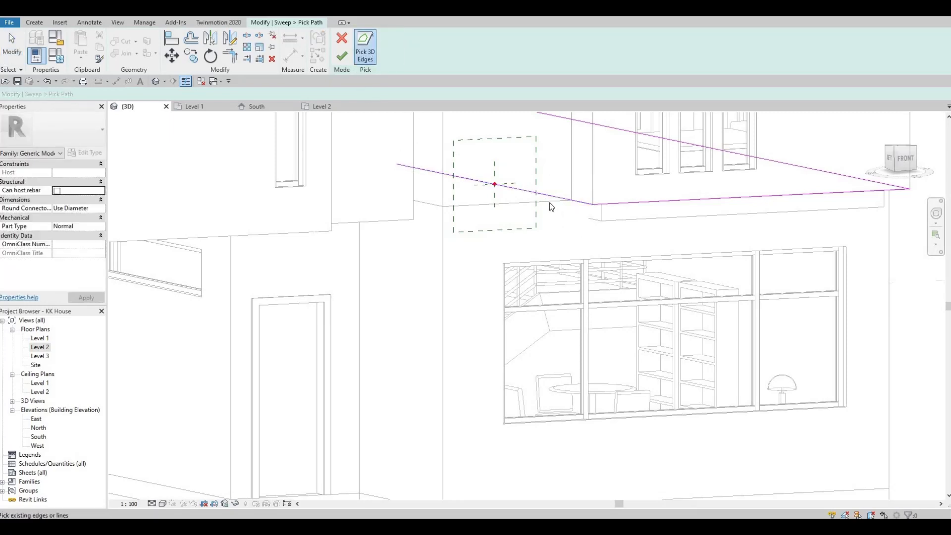
click(549, 203)
key(Escape)
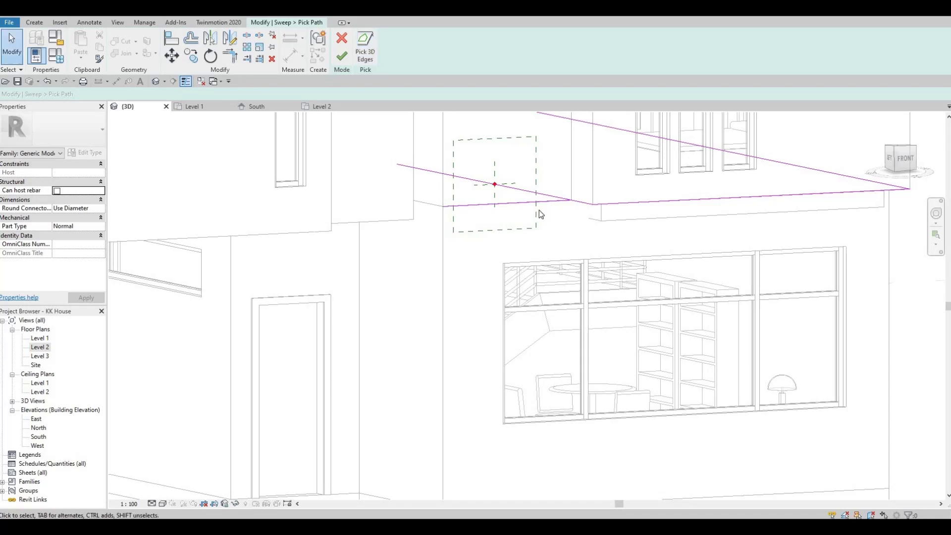
Trim the left path line against the recessed wall line, keeping only the short segment next to the front corner.
key(t)
key(r)
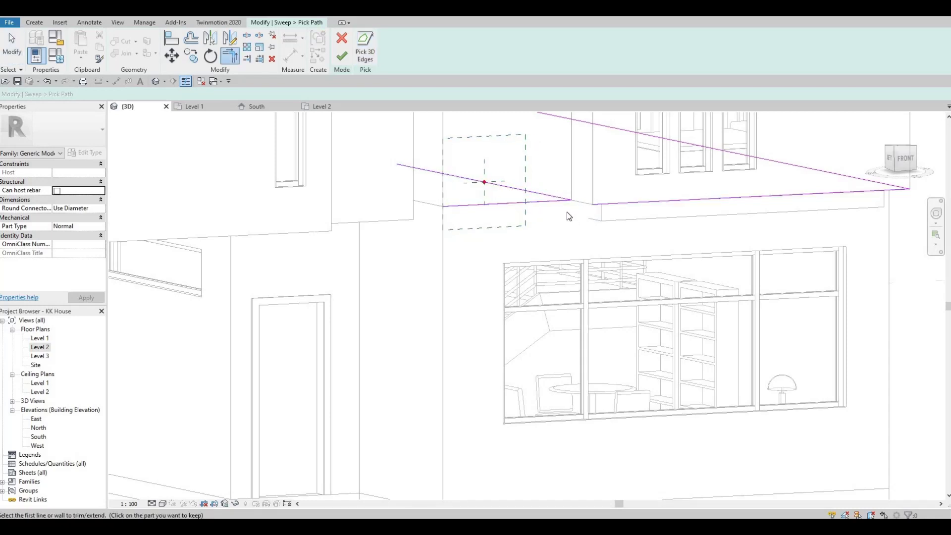
key(ctrl+z)
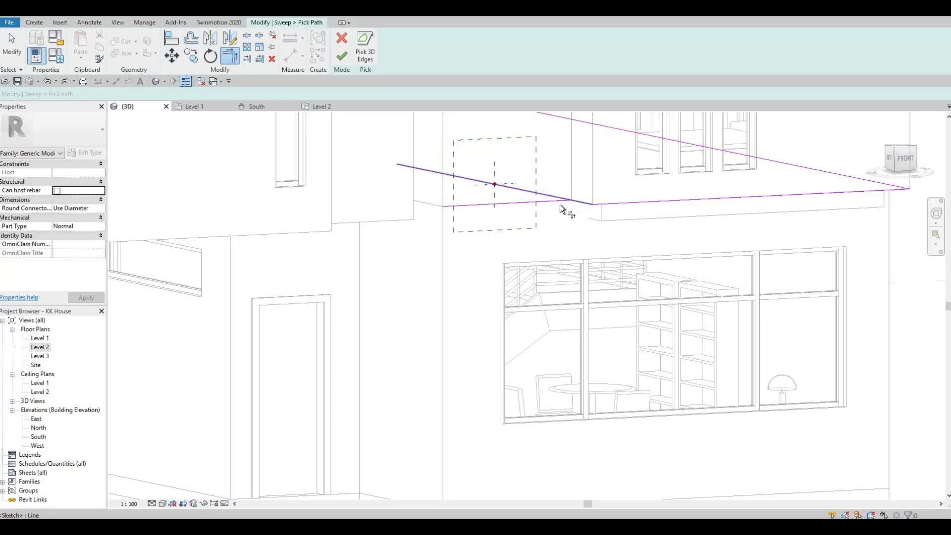
click(560, 204)
click(558, 202)
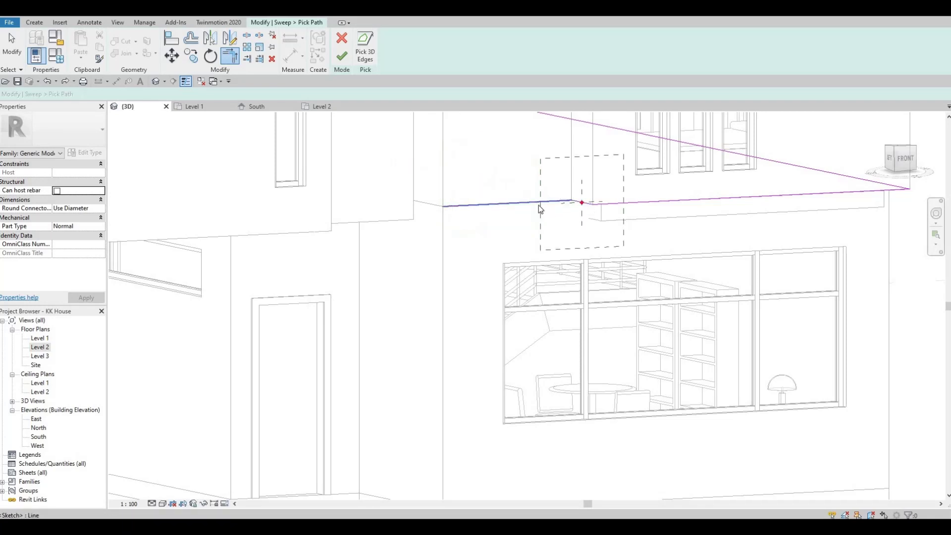
Delete the path line along the bottom edge of the recessed wall.
key(Escape)
click(508, 203)
key(Delete)
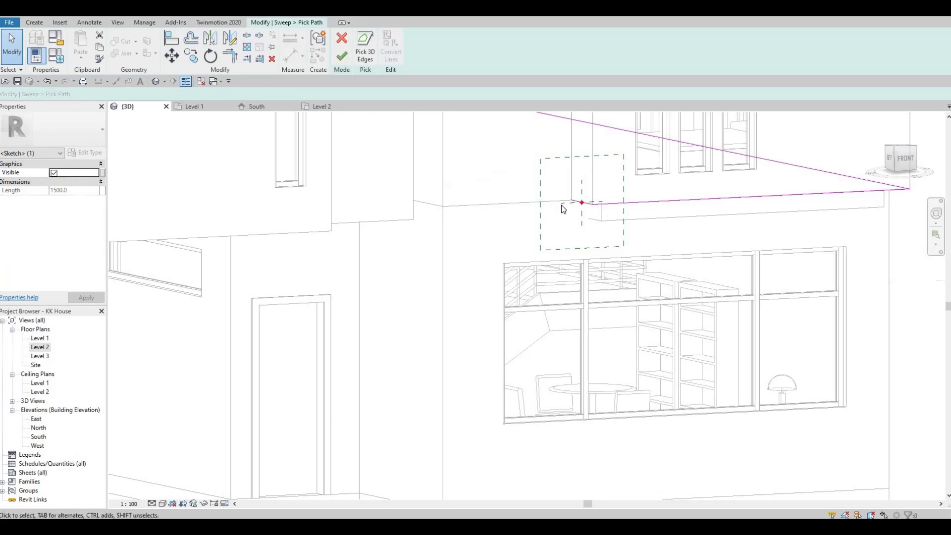
Shorten the right-side path line to 500, ending it at the corner of the ground-floor front wall.
shift+middle_drag(468, 242, 533, 229)
scroll(533, 229, down, 1)
middle_drag(148, 248, 381, 205)
scroll(392, 208, up, 1)
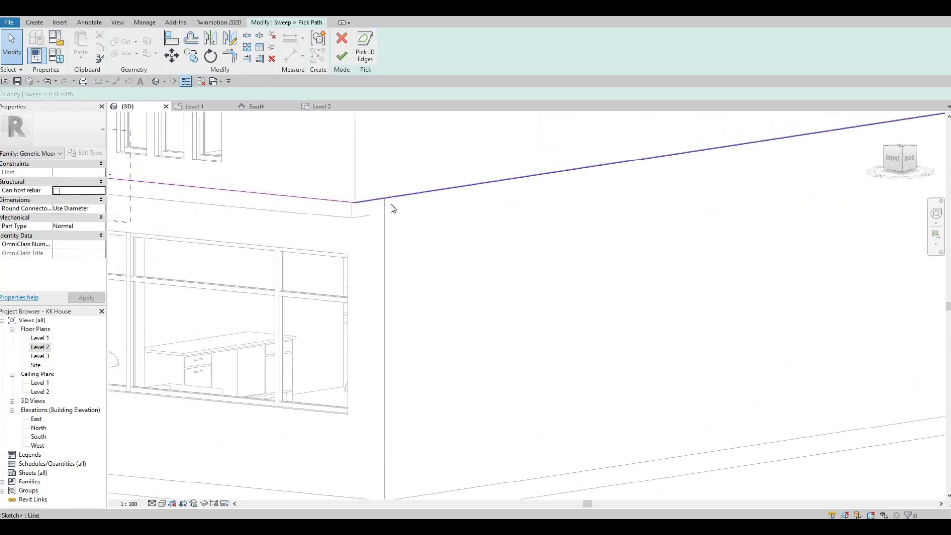
scroll(401, 205, up, 1)
middle_drag(444, 240, 429, 227)
scroll(429, 228, down, 3)
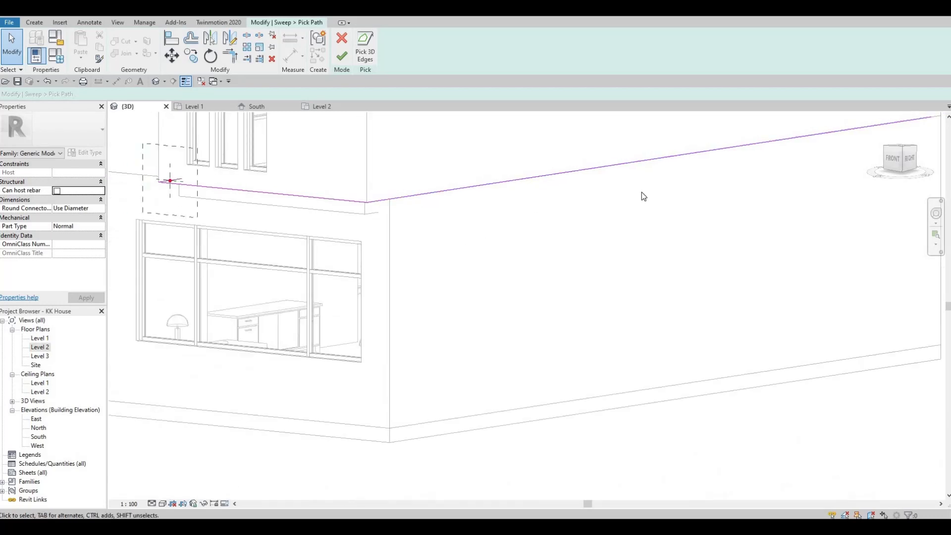
scroll(644, 196, down, 1)
click(757, 160)
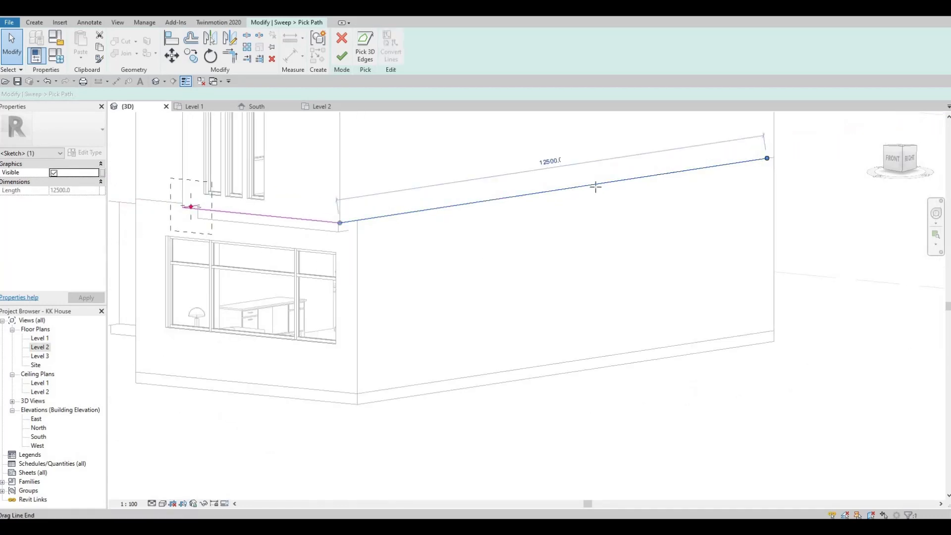
drag(595, 186, 363, 223)
key(Escape)
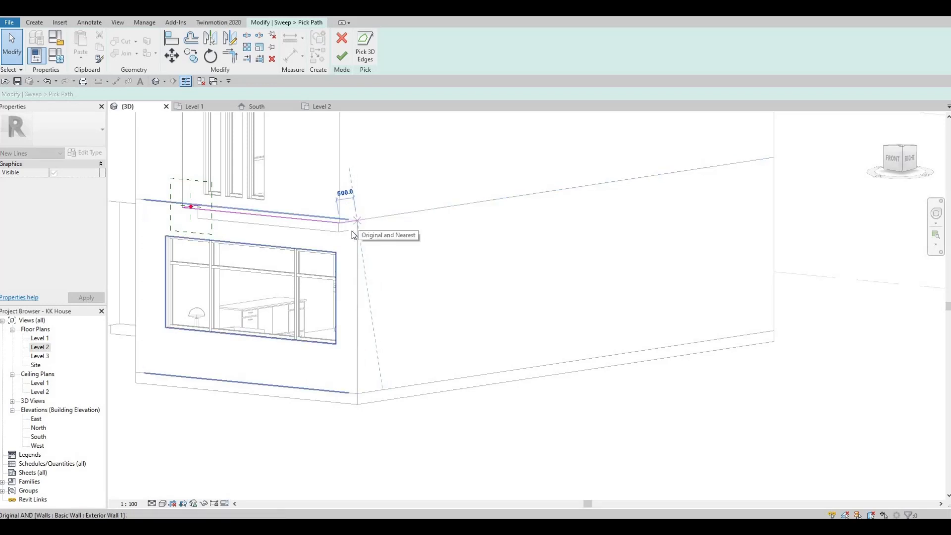
click(356, 235)
Finish the sweep path and open its profile for editing.
scroll(369, 223, up, 3)
mouse_move(378, 210)
shift+middle_down()
mouse_move(423, 179)
mouse_move(408, 206)
mouse_move(459, 199)
mouse_move(335, 195)
mouse_move(318, 110)
shift+middle_up()
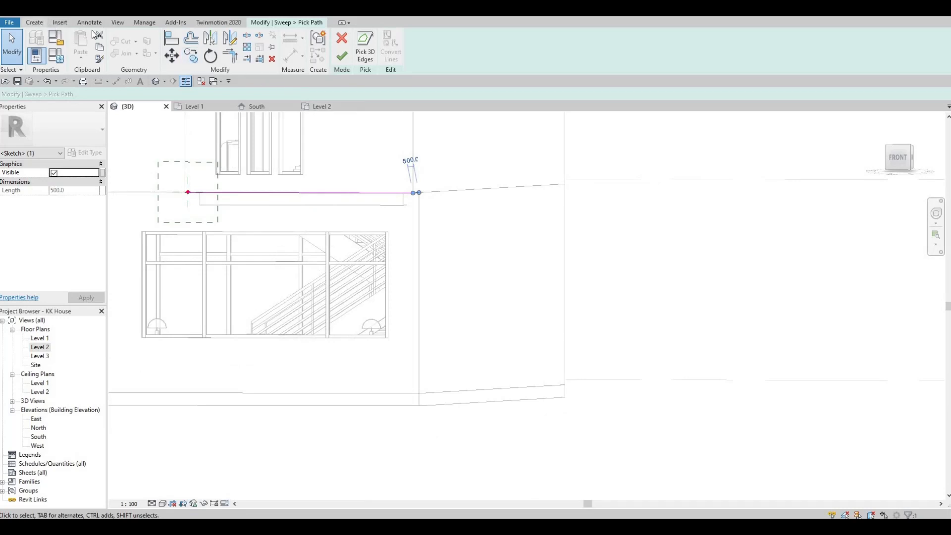
scroll(106, 41, up, 7)
scroll(67, 35, down, 7)
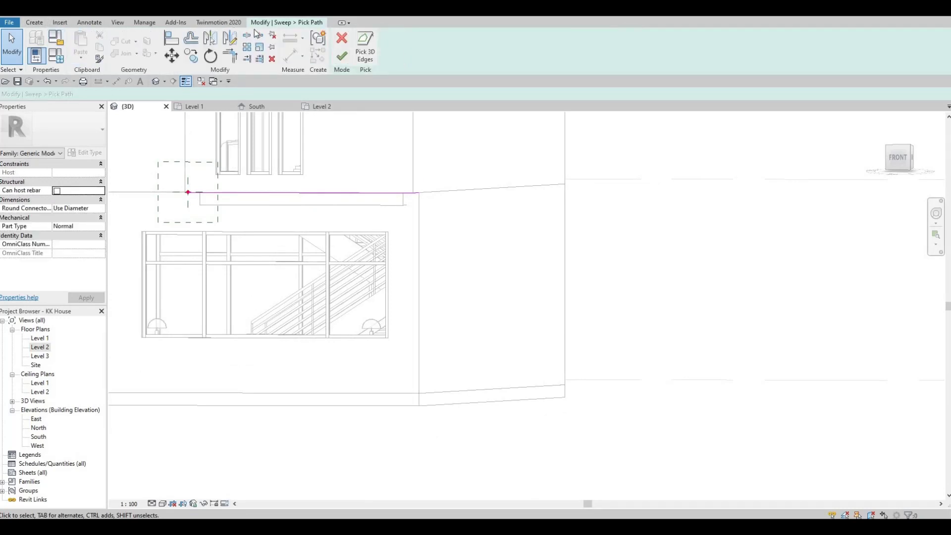
click(346, 58)
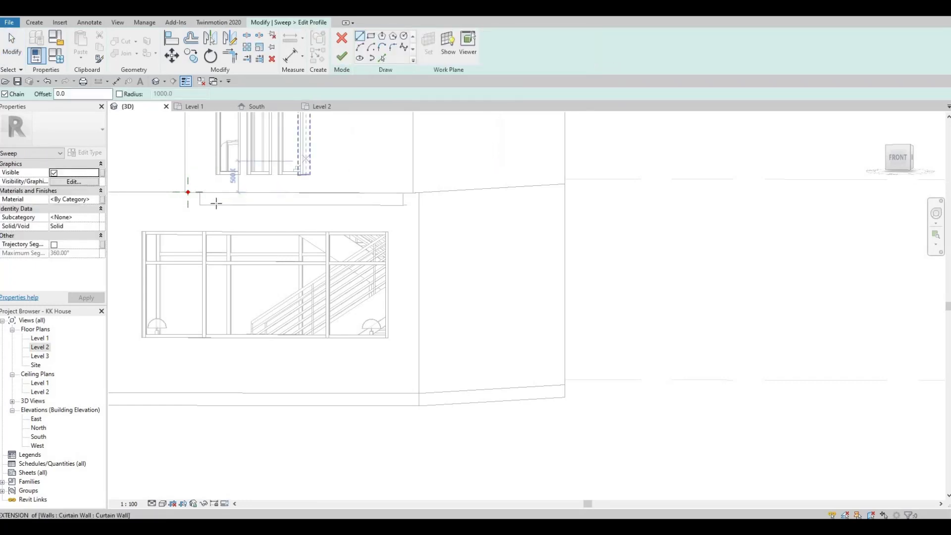
Sketch a 200 by 200 rectangle as the sweep profile, running from the path's reference point to the existing ledge corner.
shift+middle_drag(218, 199, 237, 200)
scroll(210, 202, up, 5)
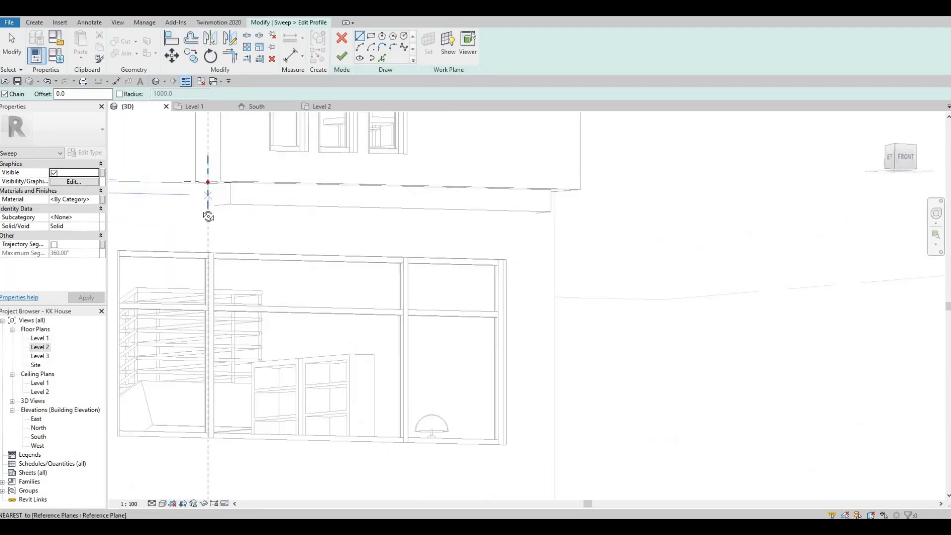
shift+middle_drag(204, 157, 191, 159)
middle_drag(337, 76, 370, 41)
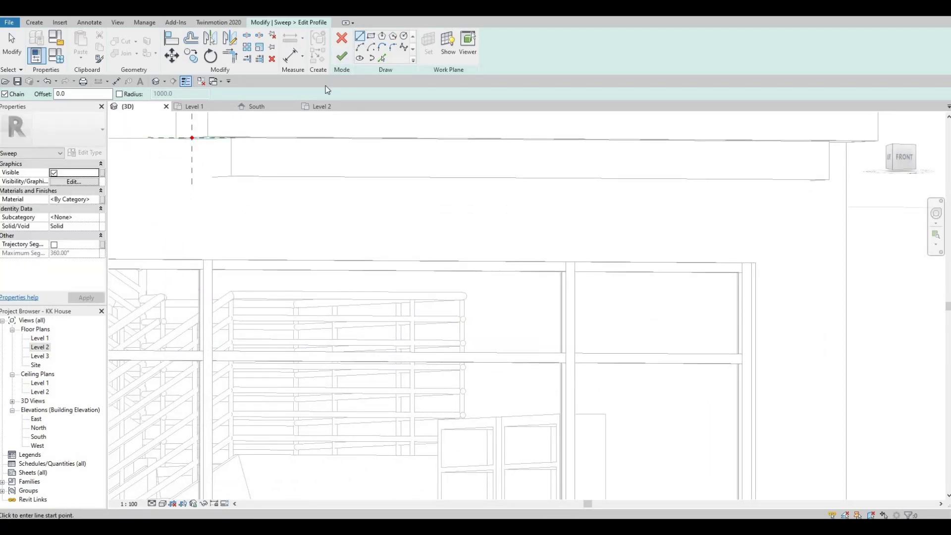
shift+middle_drag(173, 161, 157, 151)
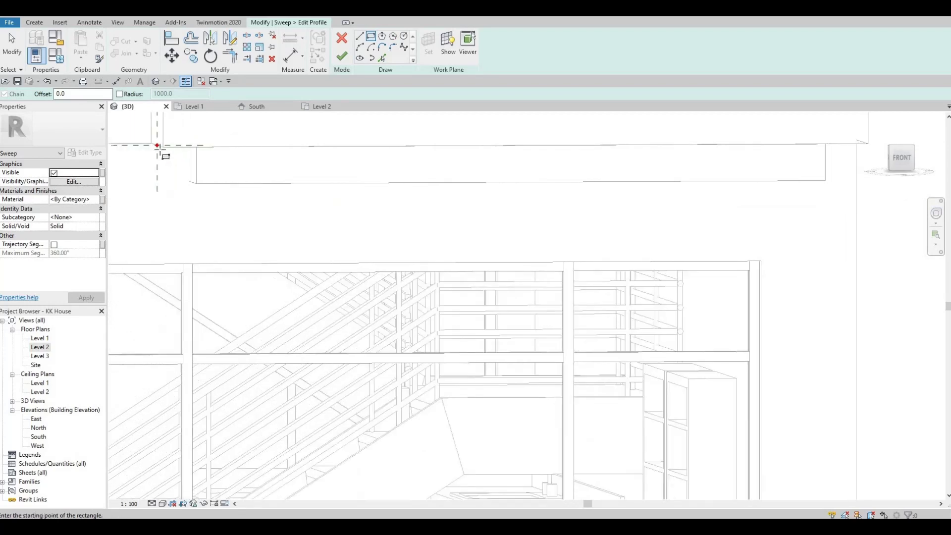
click(195, 183)
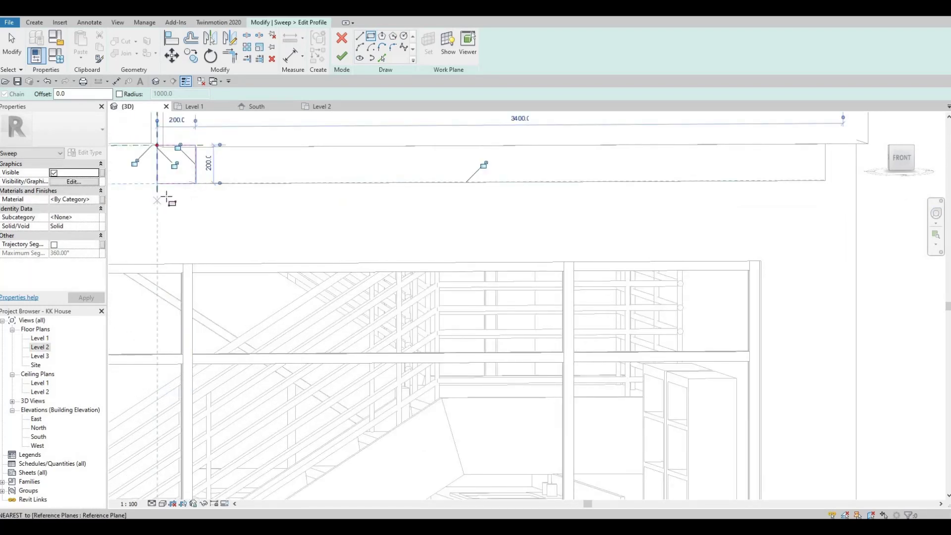
key(Escape)
key(Escape)
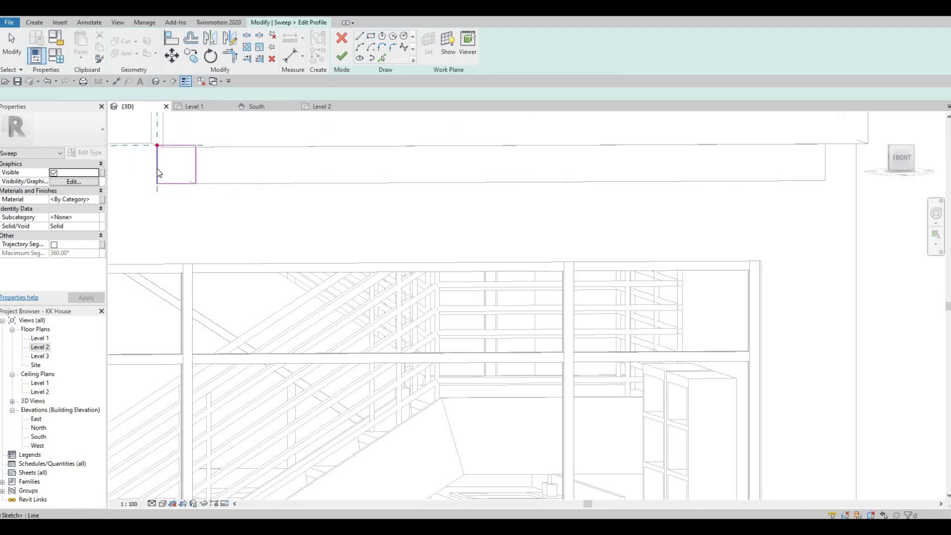
Move the profile rectangle's left edge outward and set the rectangle's width to 300.
click(158, 173)
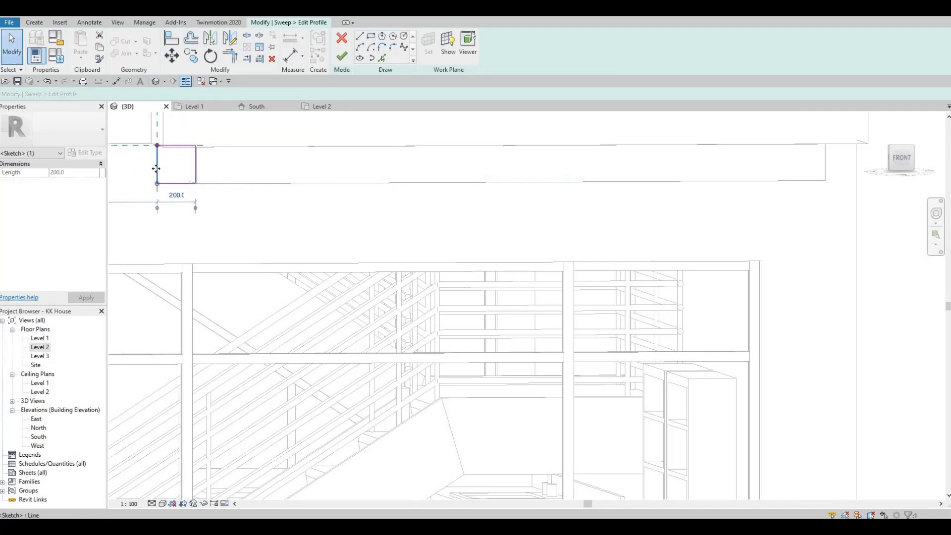
drag(142, 169, 143, 180)
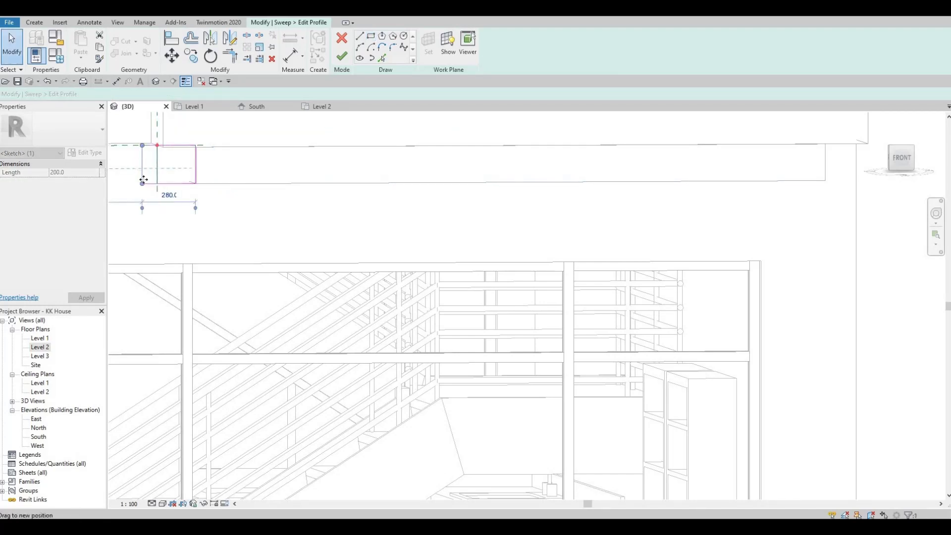
click(171, 196)
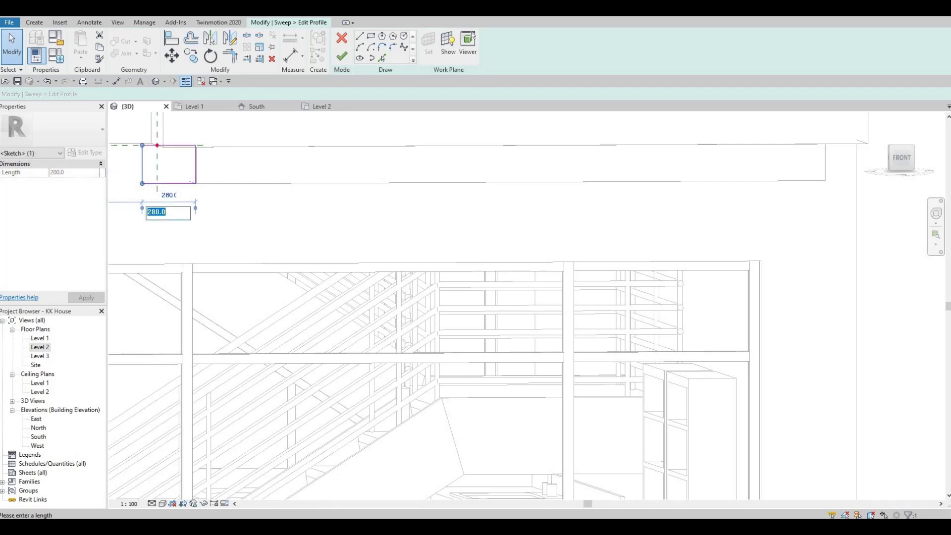
text(300)
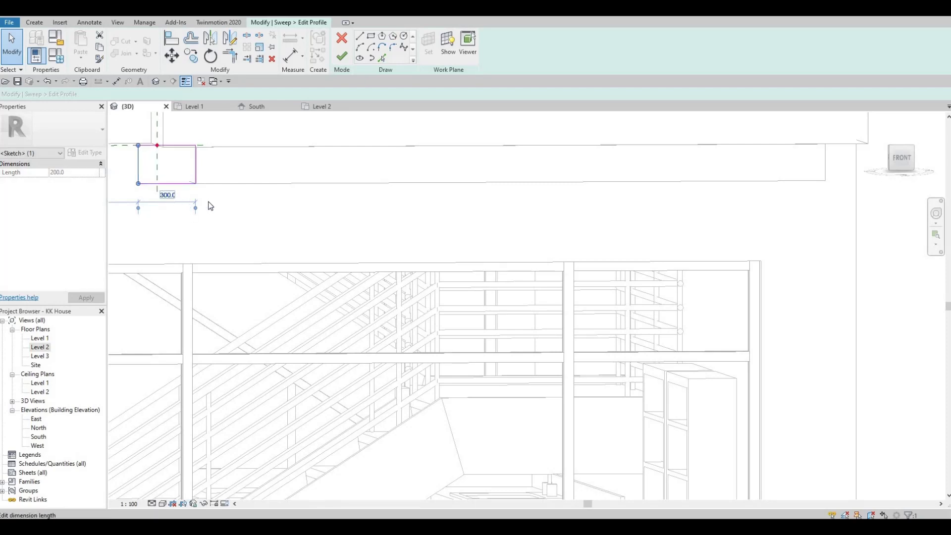
Confirm the profile rectangle's 300 width and finish the profile to generate the sweep.
key(Return)
scroll(255, 258, down, 5)
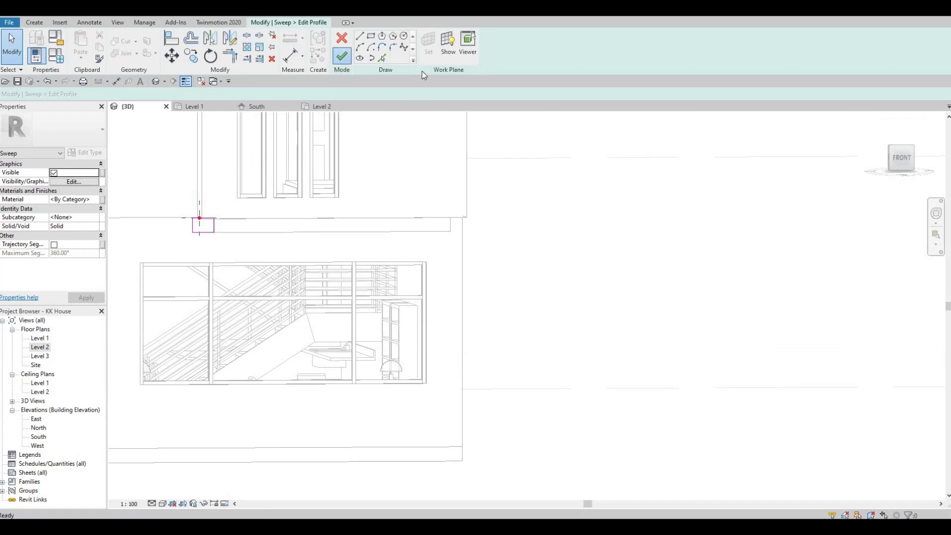
click(342, 57)
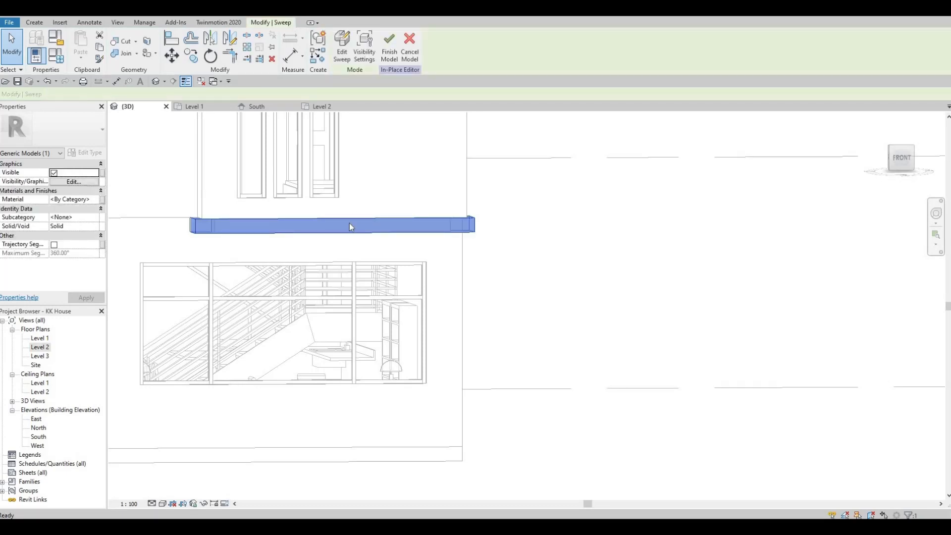
Assign the Parking Stripe material to the sweep and finish the in-place model.
shift+middle_drag(422, 146, 385, 277)
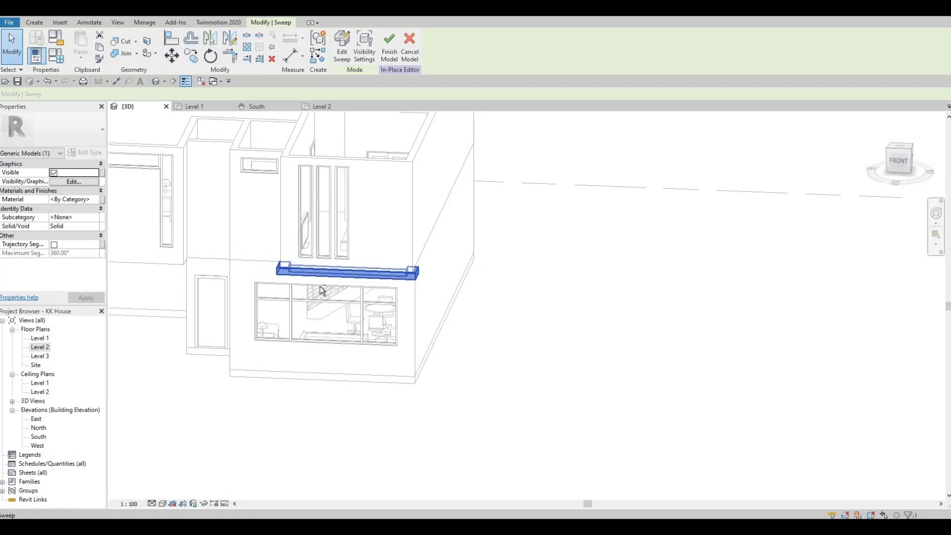
shift+middle_drag(393, 237, 296, 182)
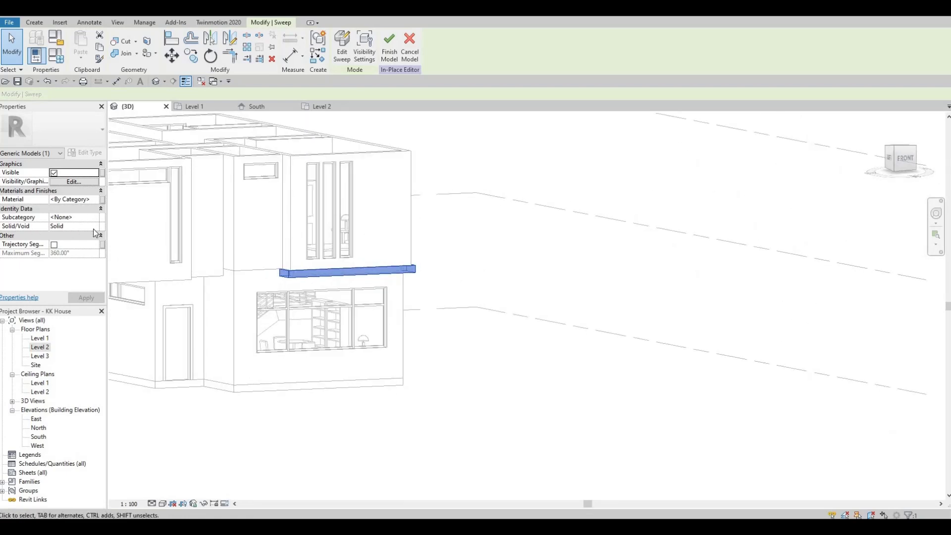
click(98, 200)
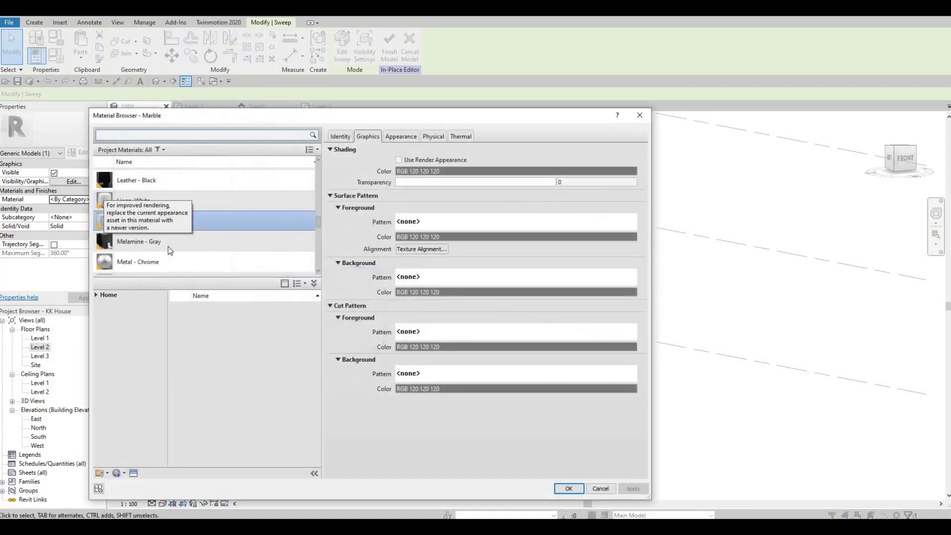
scroll(168, 247, down, 2)
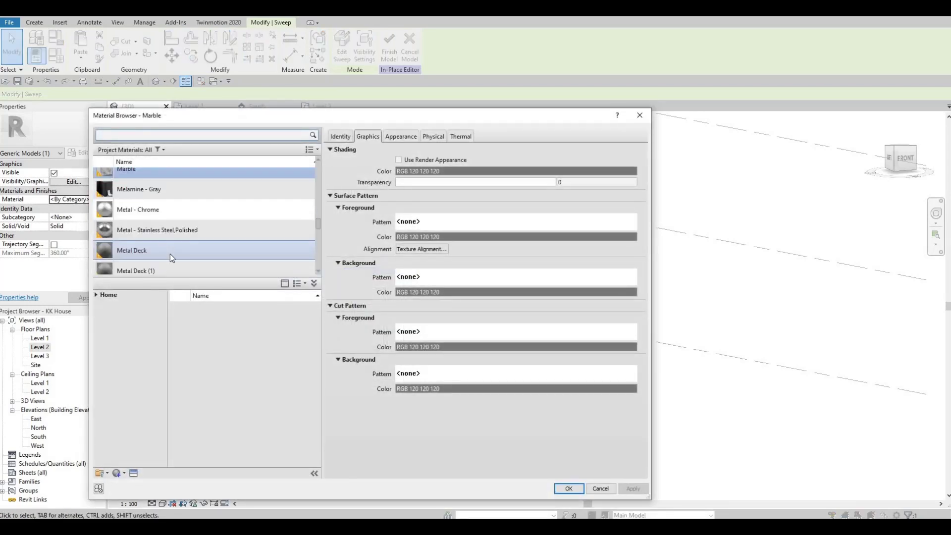
scroll(170, 254, down, 5)
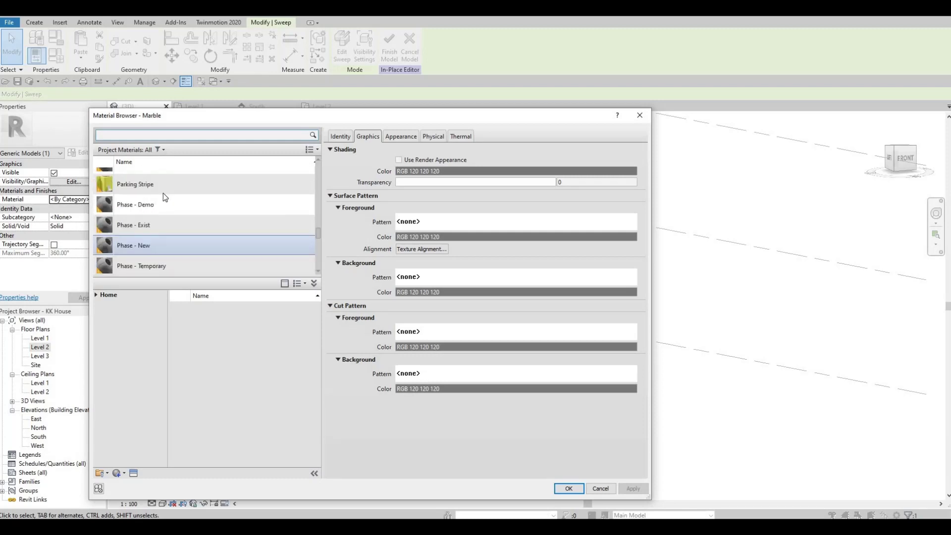
click(134, 185)
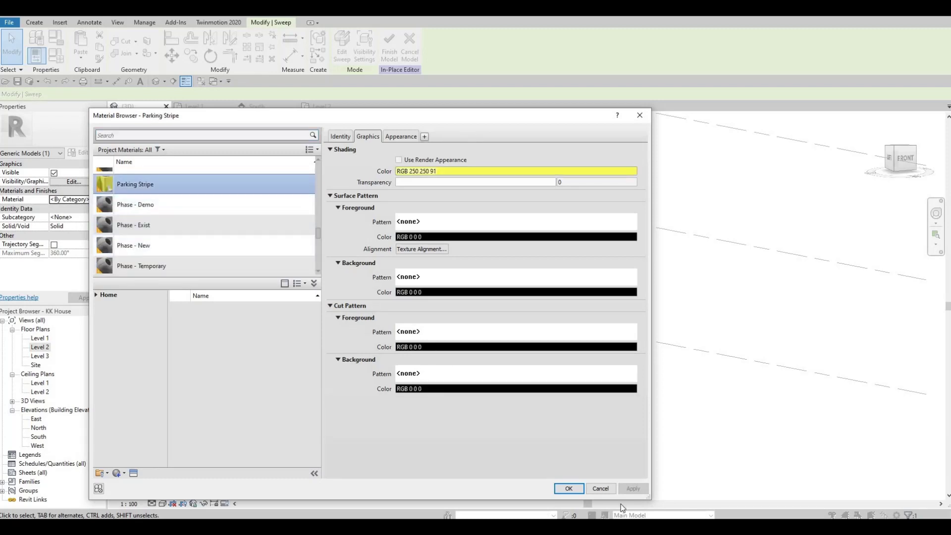
click(569, 488)
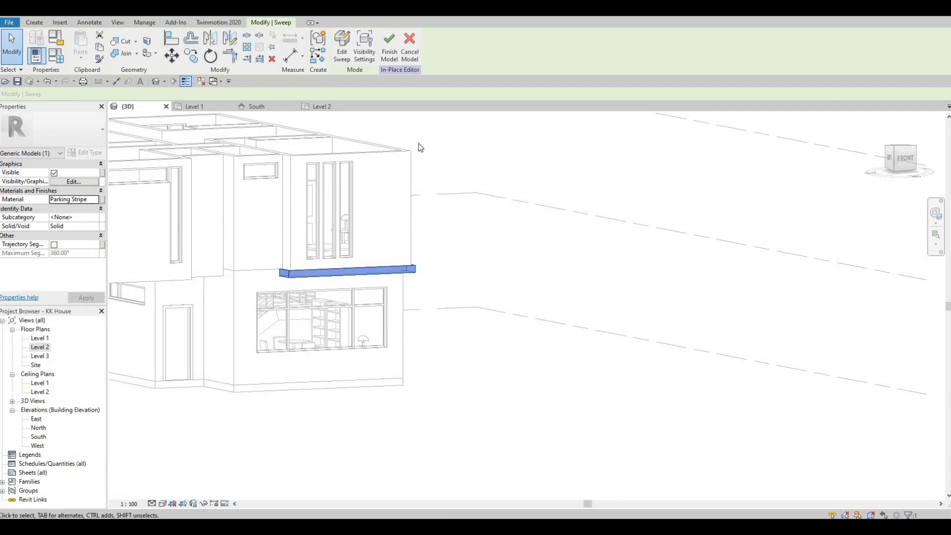
click(389, 47)
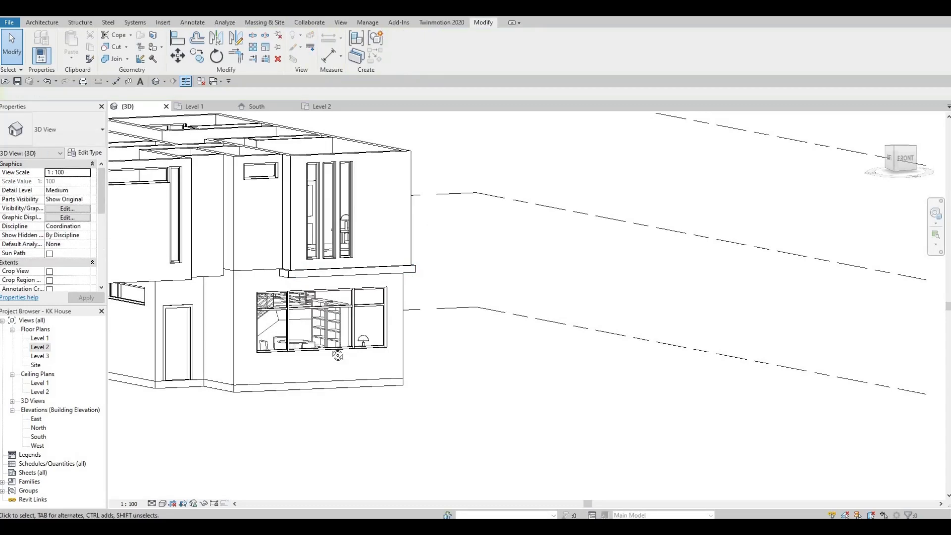
Examine the finished ledge and the house's front walls from several angles, above and below.
shift+middle_drag(322, 322, 406, 149)
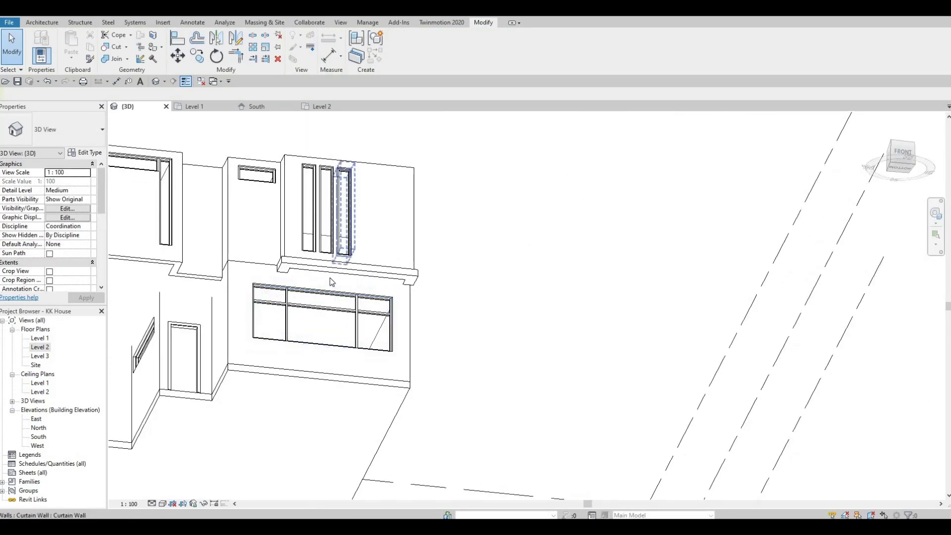
scroll(332, 281, up, 1)
shift+middle_drag(382, 236, 327, 426)
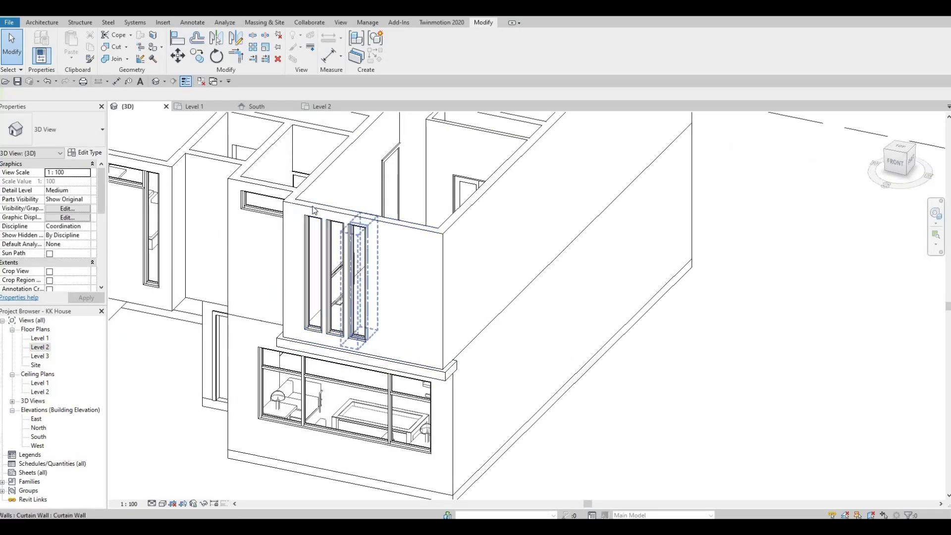
shift+middle_drag(552, 339, 346, 350)
middle_drag(376, 283, 348, 347)
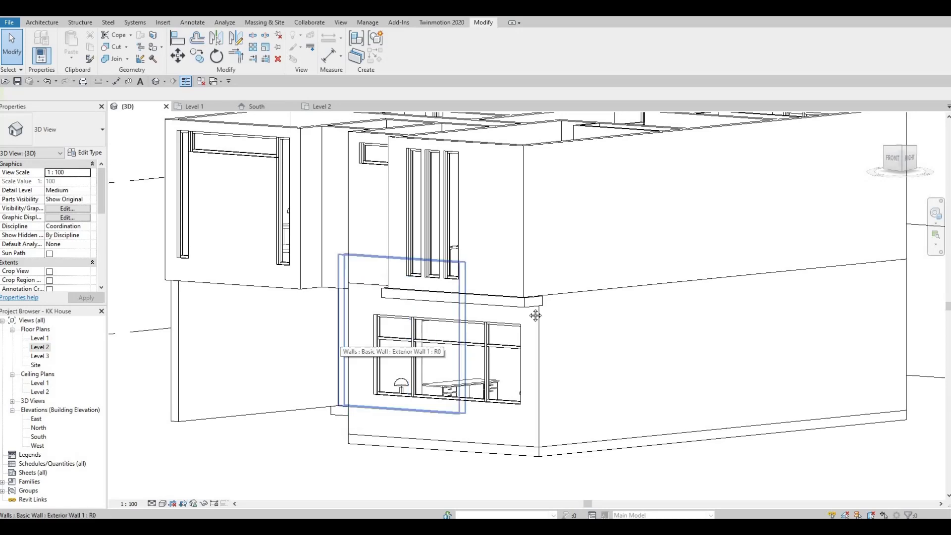
shift+middle_drag(536, 315, 516, 273)
middle_drag(322, 330, 496, 345)
scroll(515, 303, down, 2)
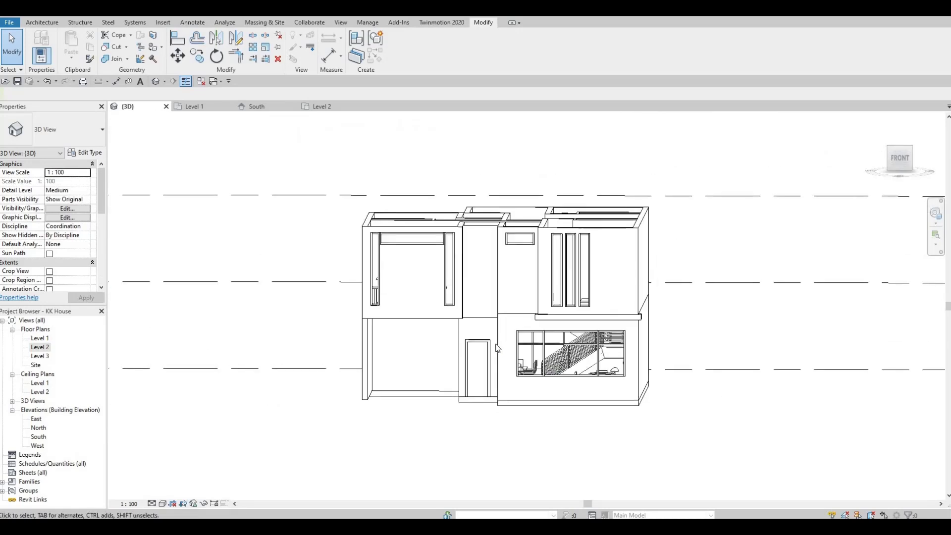
scroll(498, 347, up, 8)
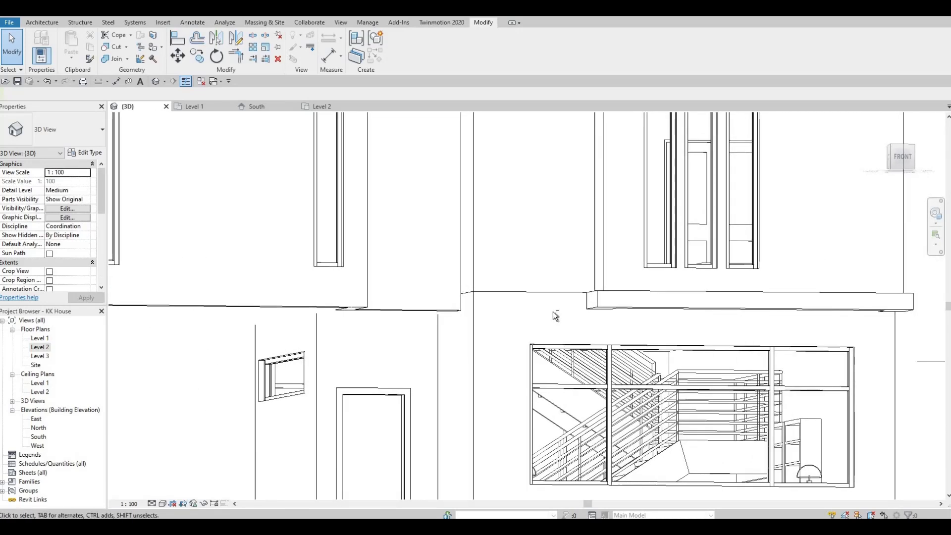
scroll(556, 316, down, 5)
shift+middle_drag(553, 334, 495, 189)
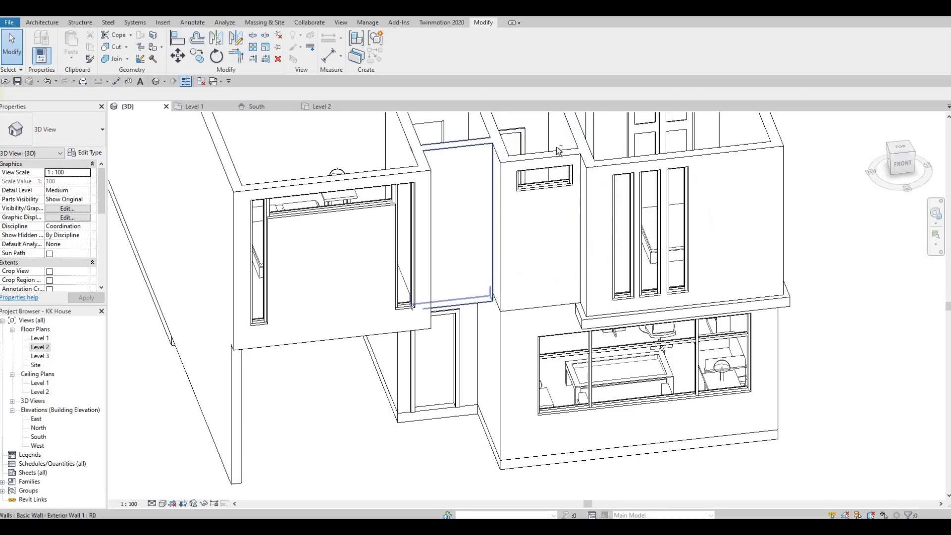
shift+middle_drag(554, 156, 372, 242)
scroll(372, 242, down, 2)
middle_drag(307, 354, 283, 394)
scroll(284, 394, down, 1)
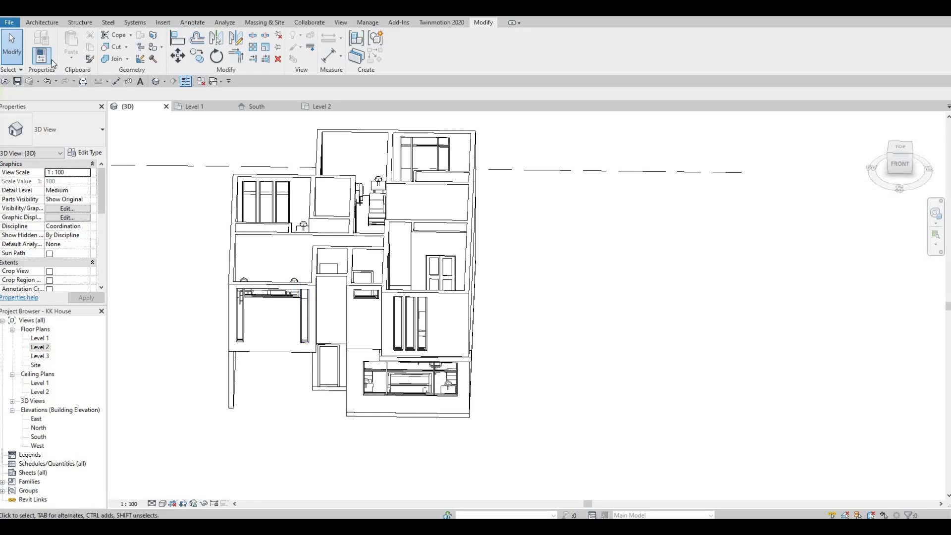
Start a roof by footprint and duplicate the Generic Roof - 300mm type as Roof 1.
click(47, 23)
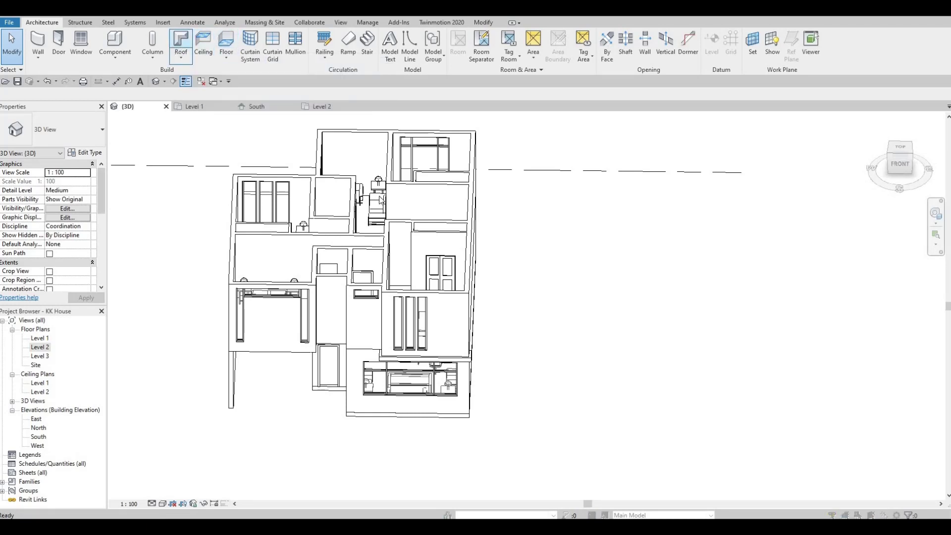
click(465, 291)
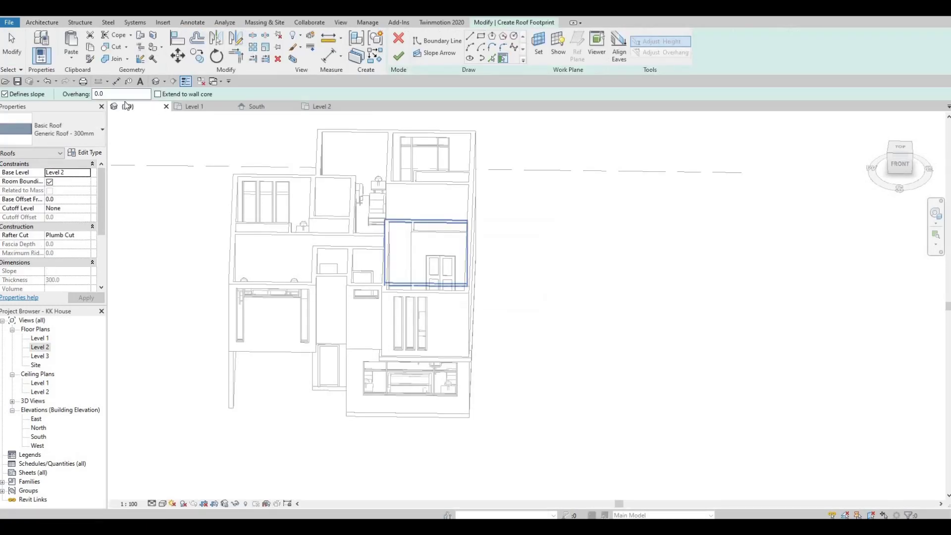
click(94, 154)
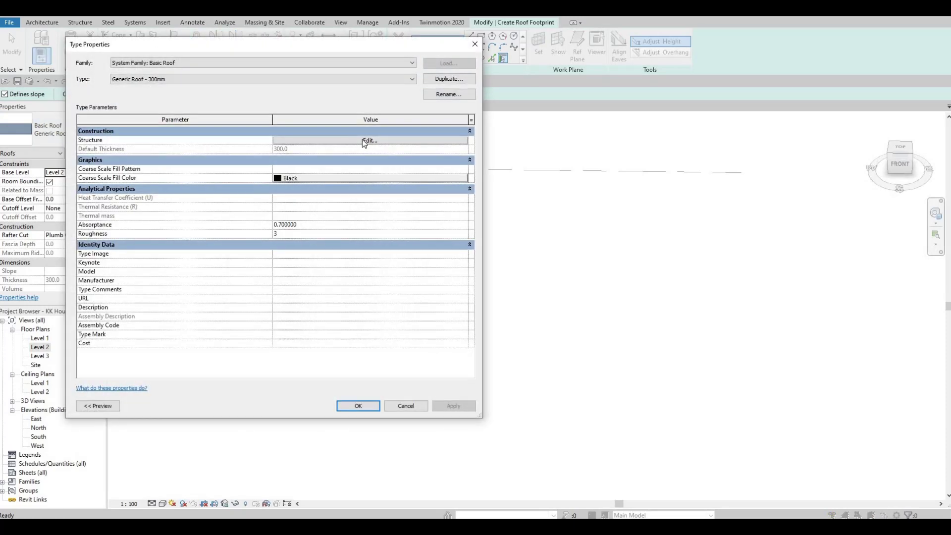
key(alt+d)
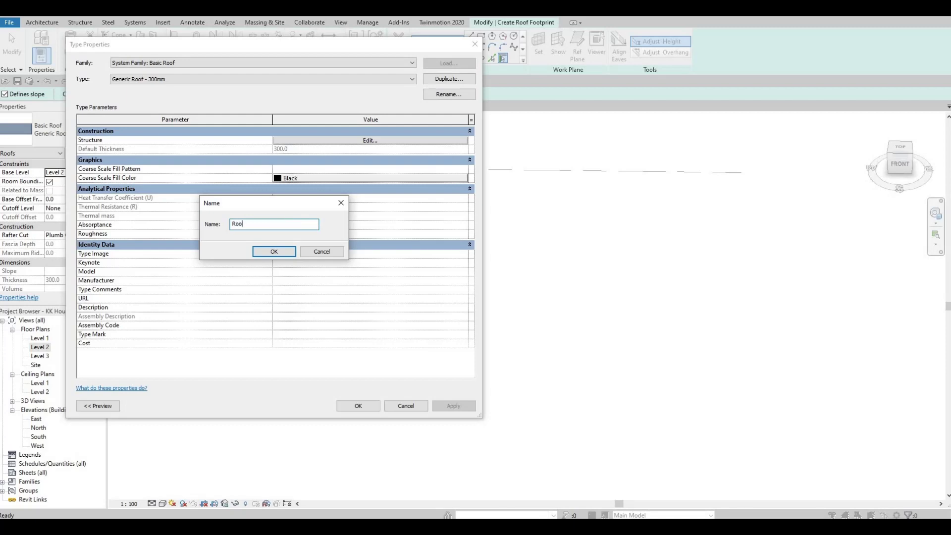
text(Roof 1)
click(273, 251)
Set Roof 1's structure layer to the Gypsum Wall Board material with a thickness of 200.
click(277, 140)
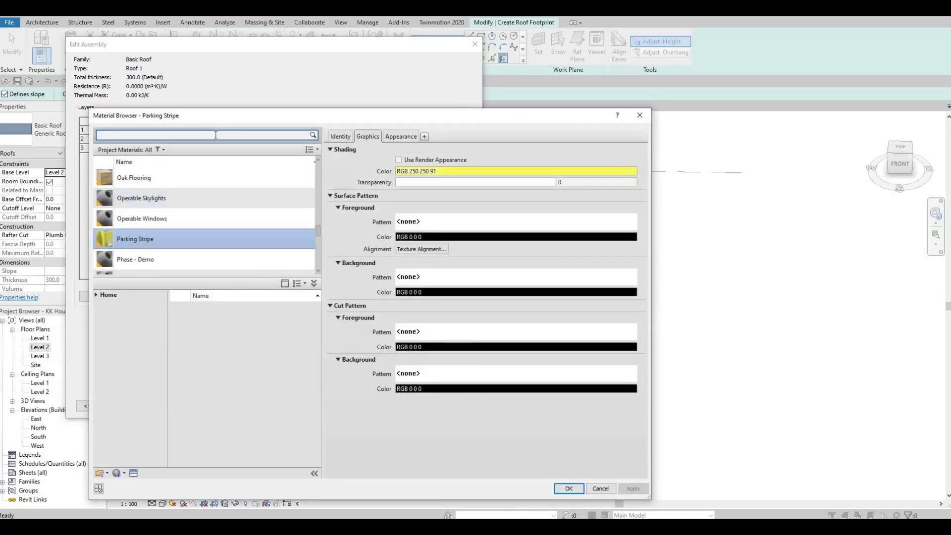
key(Return)
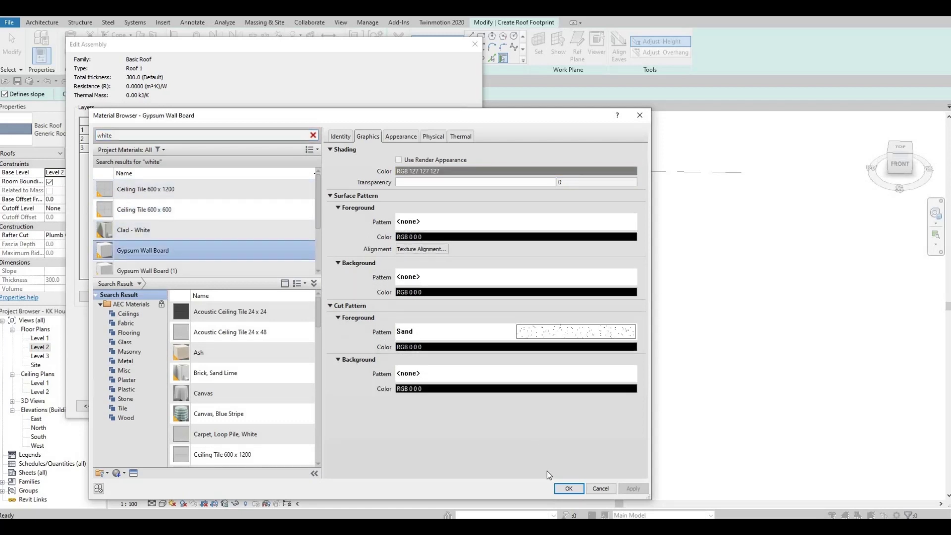
key(Return)
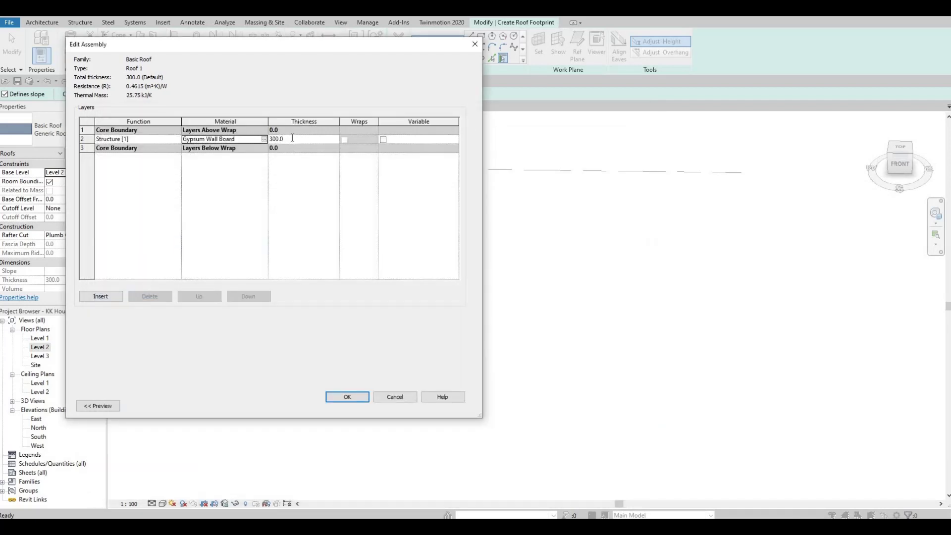
click(292, 138)
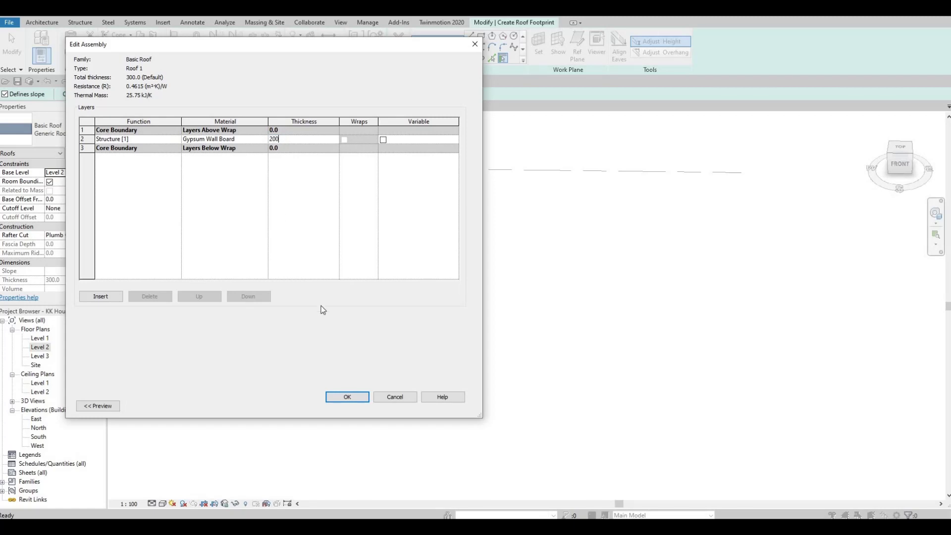
click(349, 399)
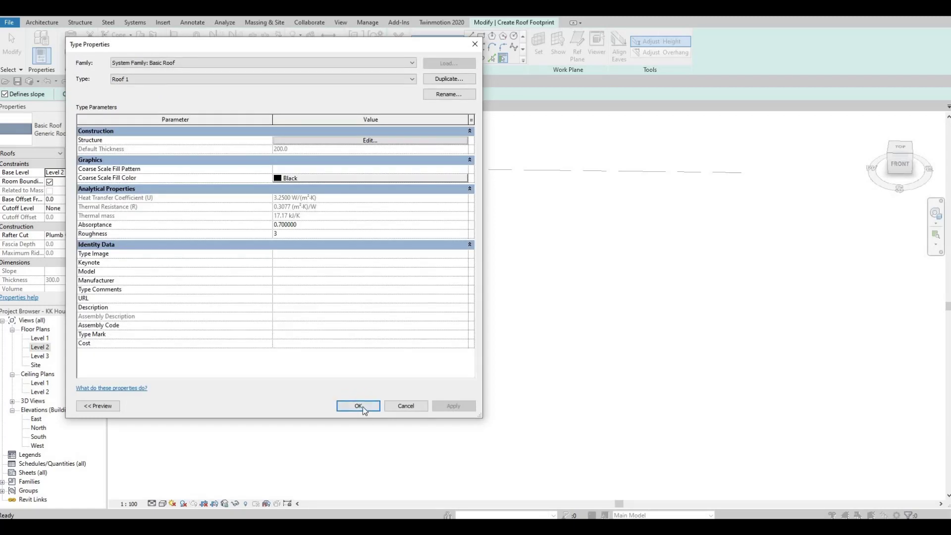
click(362, 405)
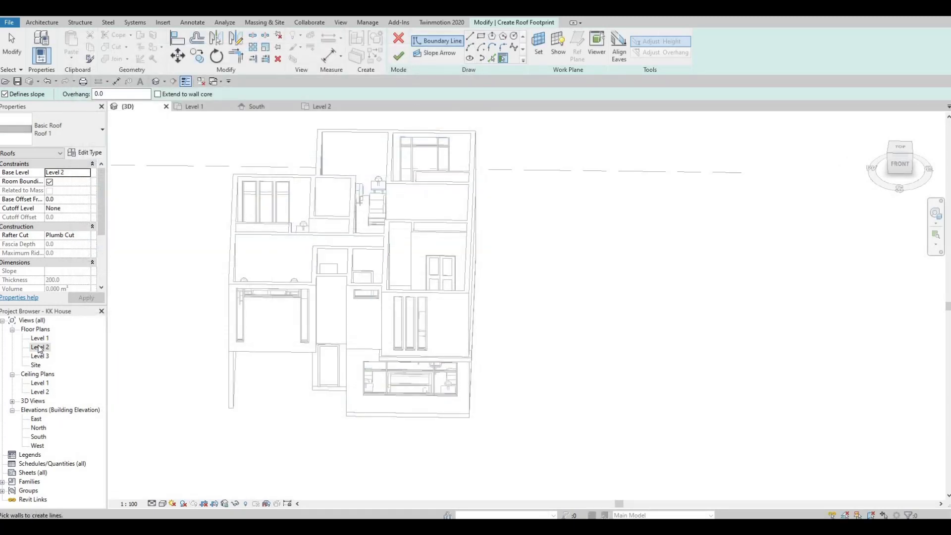
Open the Level 2 floor plan and set the roof's base level to Level 3.
double_click(39, 347)
scroll(364, 337, down, 3)
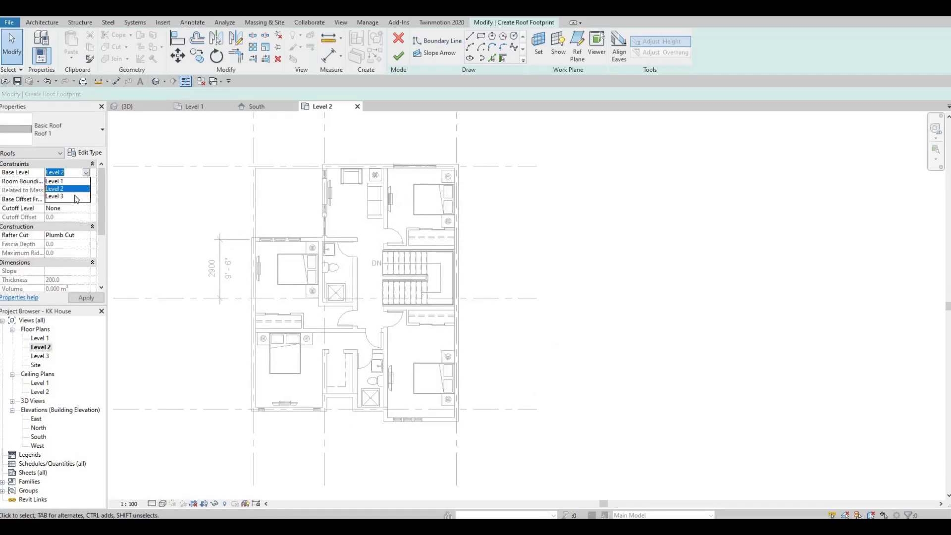
click(74, 197)
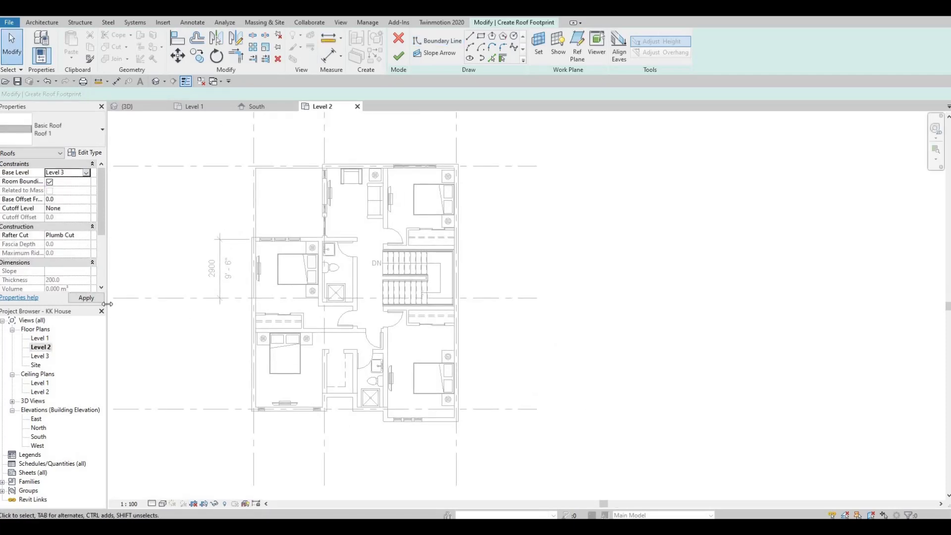
Create slope-defining roof boundary lines by picking the inner faces of the north exterior wall and the sitting area's west wall.
click(493, 59)
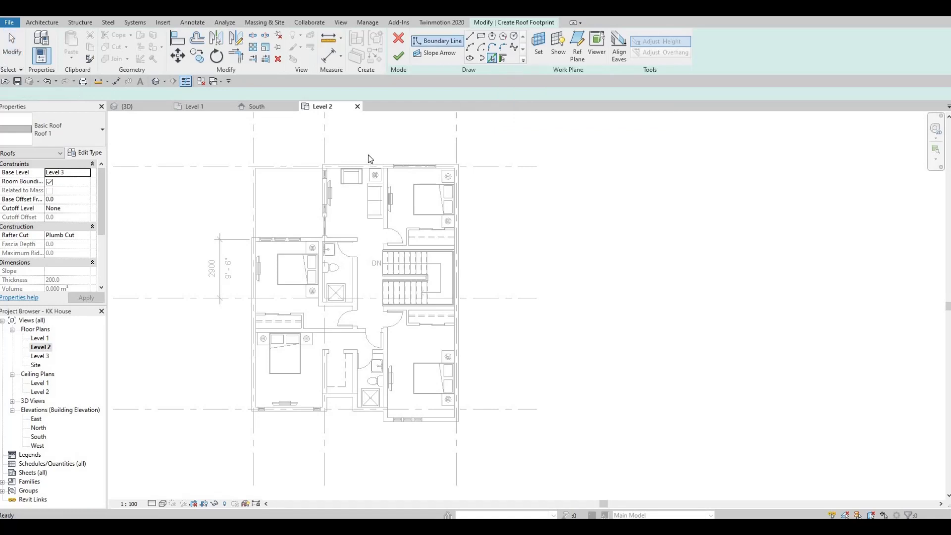
scroll(367, 193, up, 4)
scroll(368, 195, up, 1)
click(361, 195)
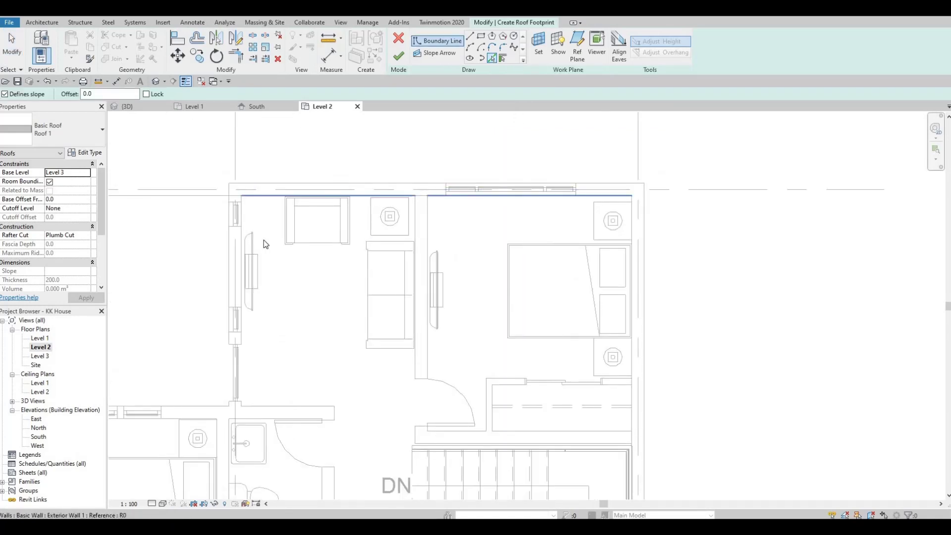
scroll(244, 245, up, 2)
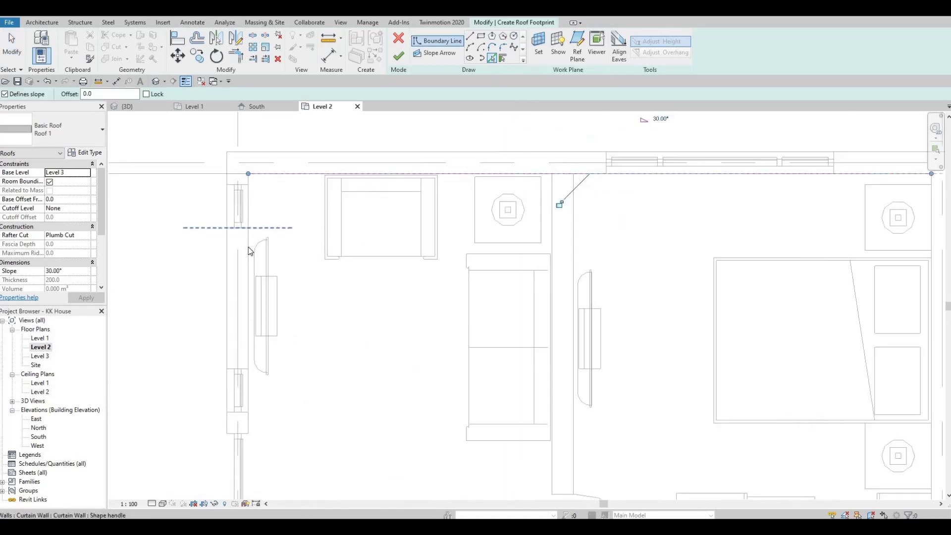
click(253, 295)
middle_drag(565, 244, 591, 208)
scroll(600, 194, down, 2)
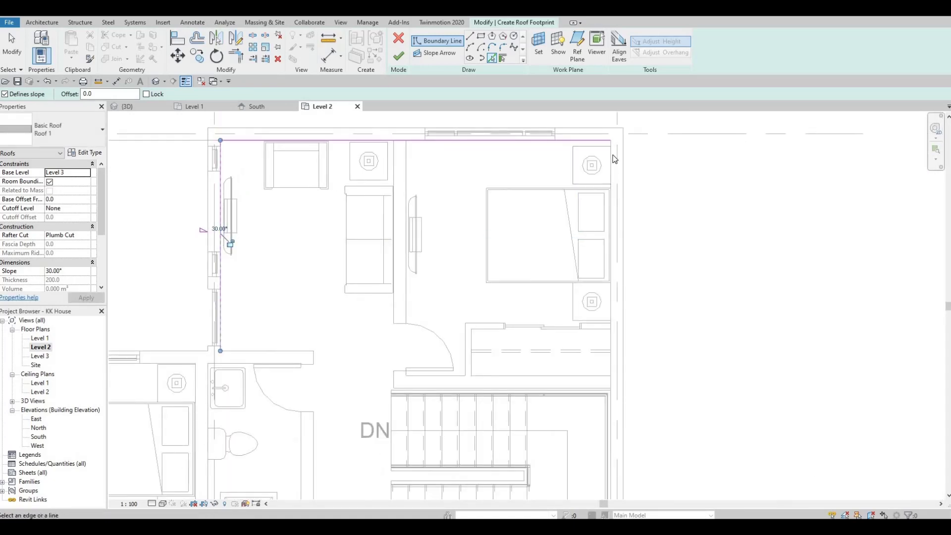
Add a slope-defining roof boundary line along the inner face of the long east exterior wall.
scroll(611, 144, up, 4)
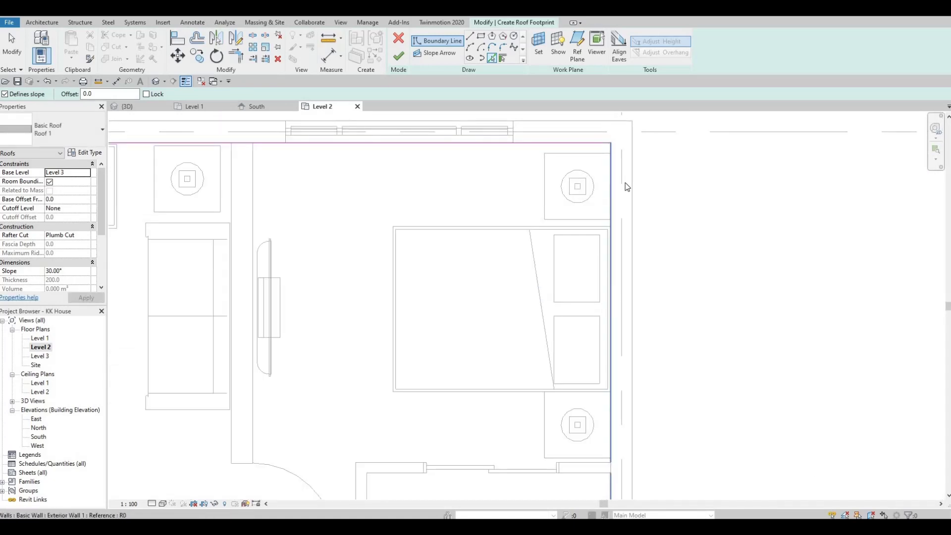
click(608, 339)
scroll(558, 133, down, 5)
middle_drag(458, 311, 476, 117)
scroll(497, 292, down, 1)
scroll(498, 297, down, 2)
middle_drag(495, 466, 499, 334)
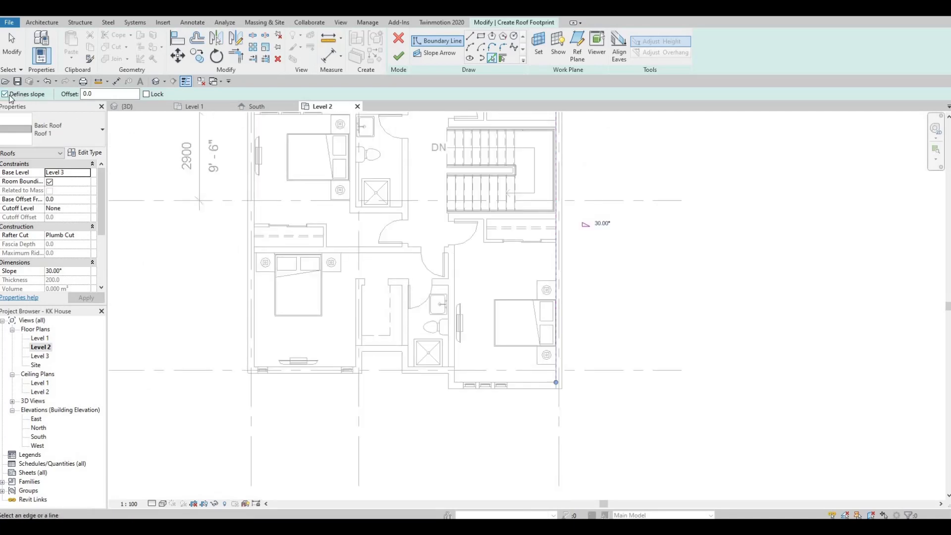
Undo the slope-defining roof boundary lines and turn off Defines Slope for the new boundary lines.
click(5, 94)
middle_drag(561, 175, 526, 247)
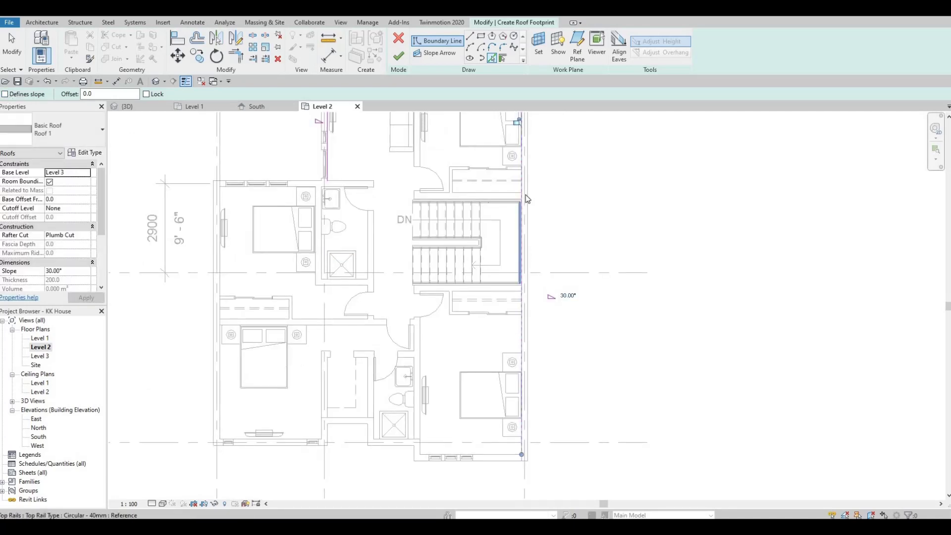
middle_drag(522, 208, 521, 216)
key(ctrl+z)
key(ctrl+z)
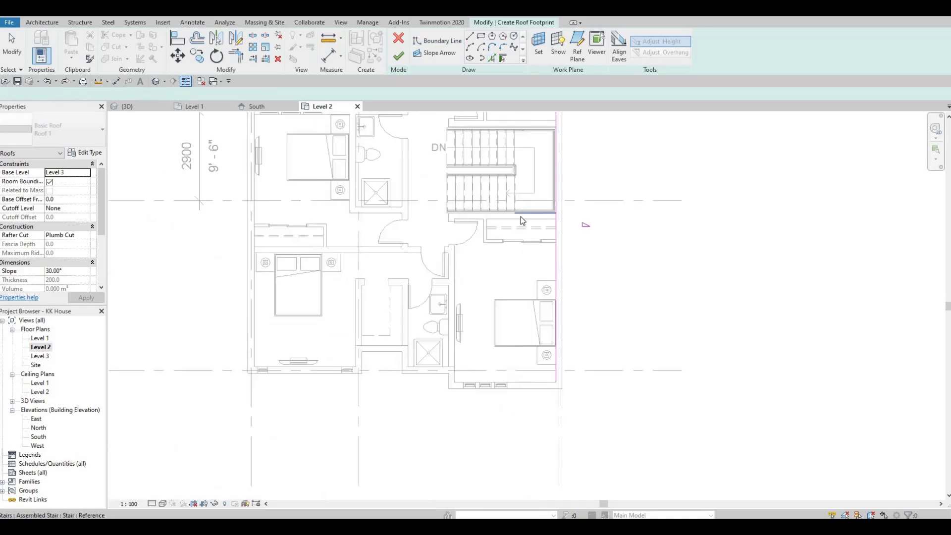
key(ctrl+z)
key(ctrl+z)
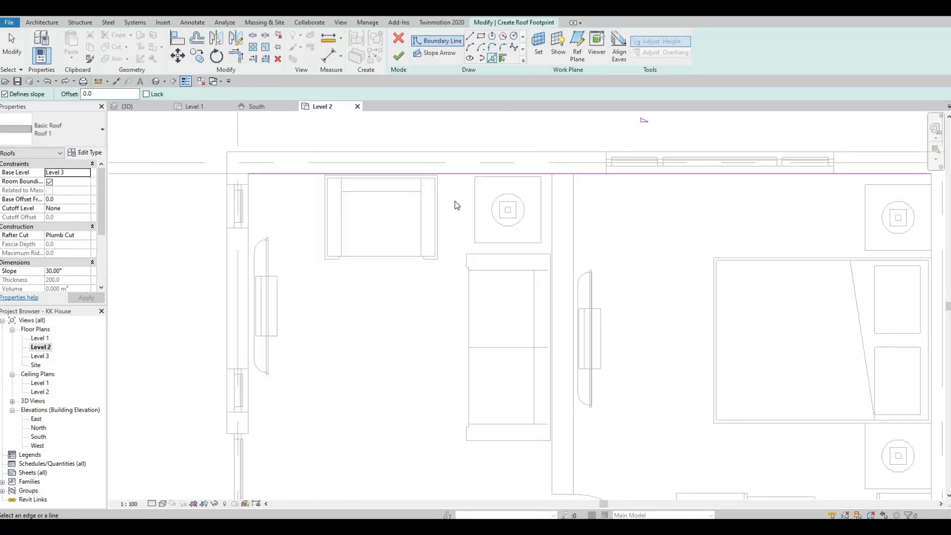
key(ctrl+z)
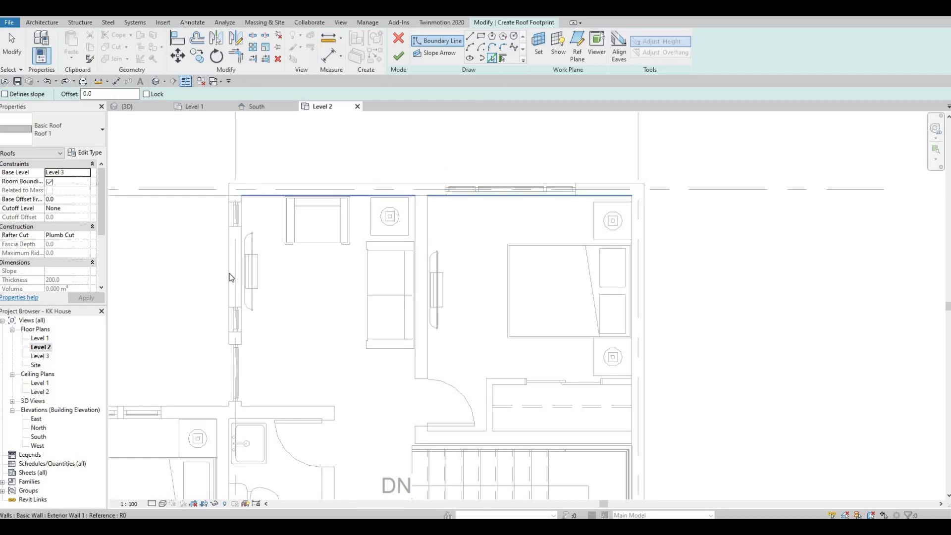
Add non-sloping roof boundary lines along the inner faces of the sitting area's west wall, the northwest bedroom's north wall and the west exterior wall.
middle_drag(248, 266, 292, 246)
scroll(287, 218, up, 4)
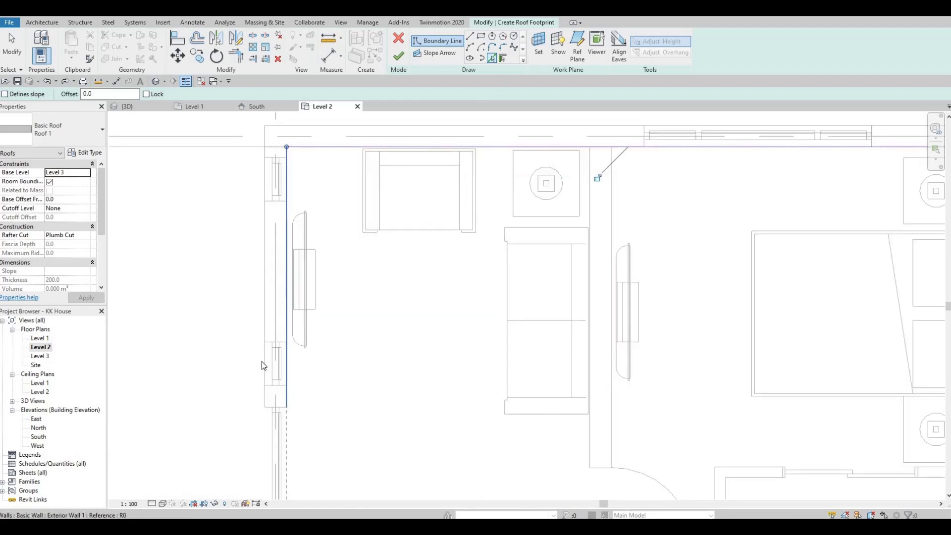
click(284, 350)
scroll(272, 317, down, 5)
middle_drag(228, 404, 290, 278)
scroll(290, 278, up, 3)
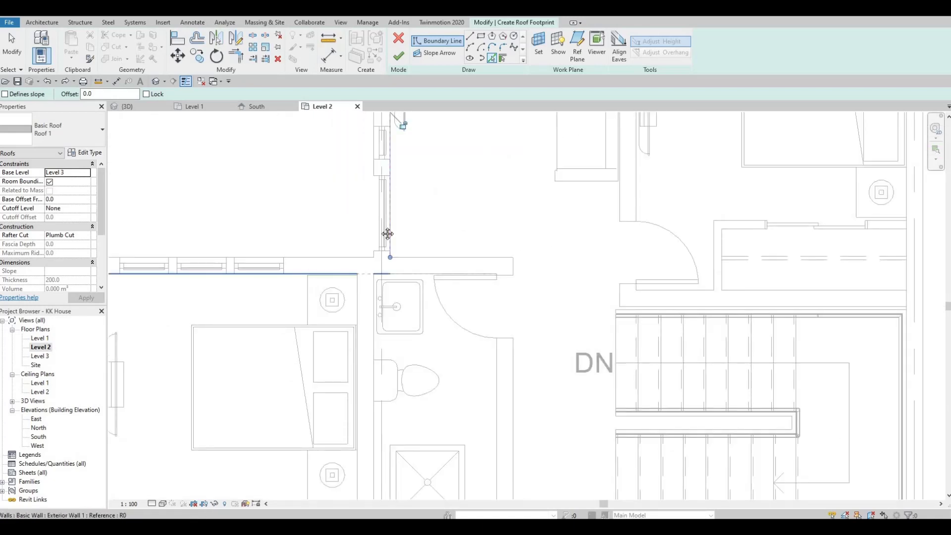
click(298, 271)
scroll(293, 241, down, 2)
middle_drag(217, 255, 342, 197)
click(303, 266)
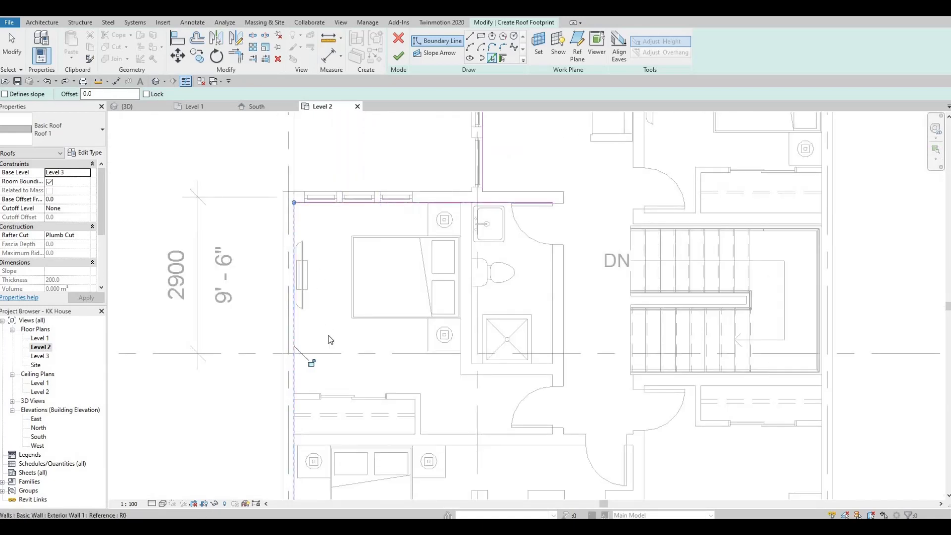
Add non-sloping boundary lines along the southwest bedroom's south and east walls and the inner faces around the closet recess.
scroll(319, 312, down, 3)
middle_drag(328, 487, 324, 314)
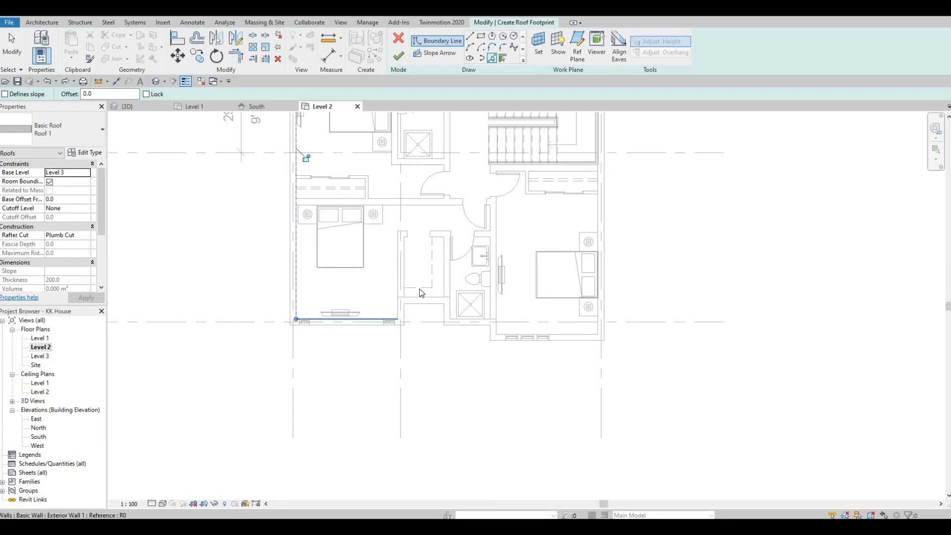
scroll(385, 323, up, 2)
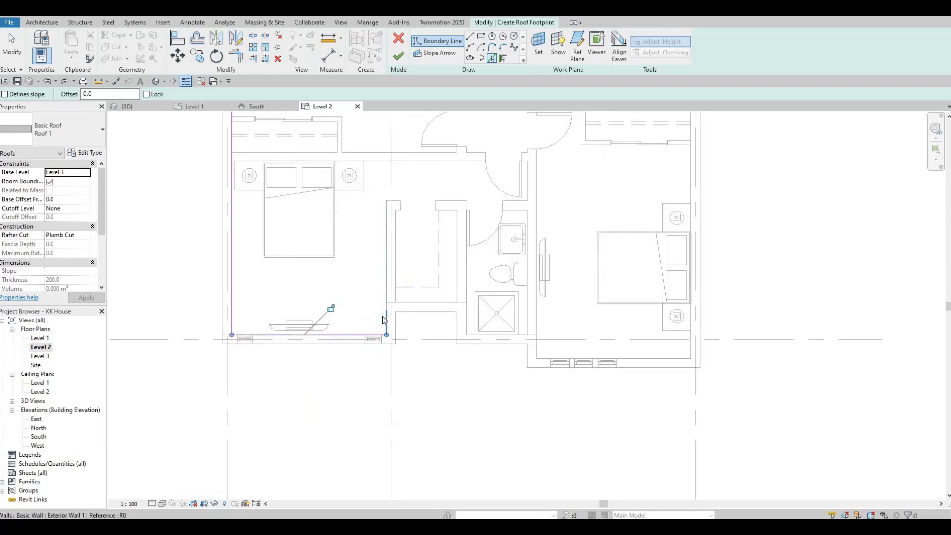
scroll(391, 310, up, 3)
click(386, 311)
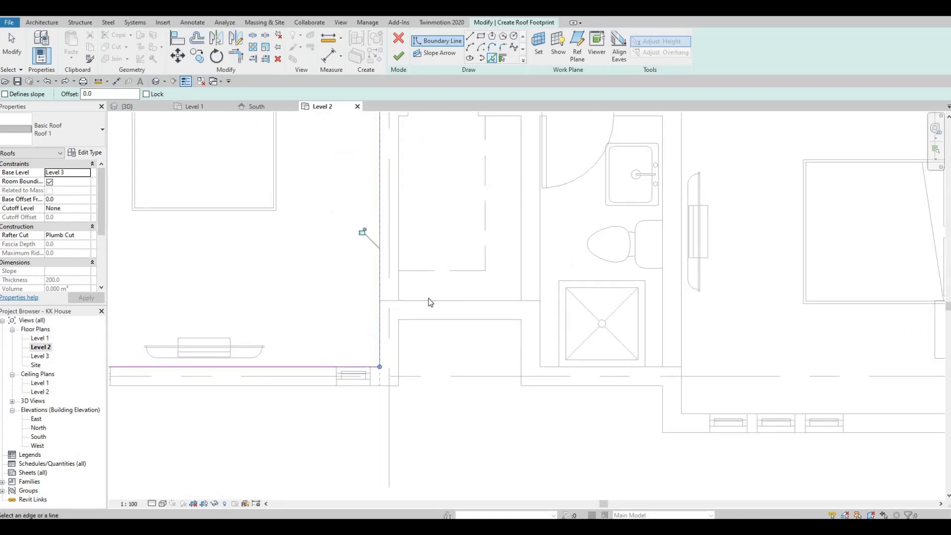
click(429, 298)
click(540, 323)
Add non-sloping boundary lines along the south bathroom's south wall and the southeast bedroom's west, south and east walls.
middle_drag(654, 367, 448, 319)
click(447, 319)
click(478, 346)
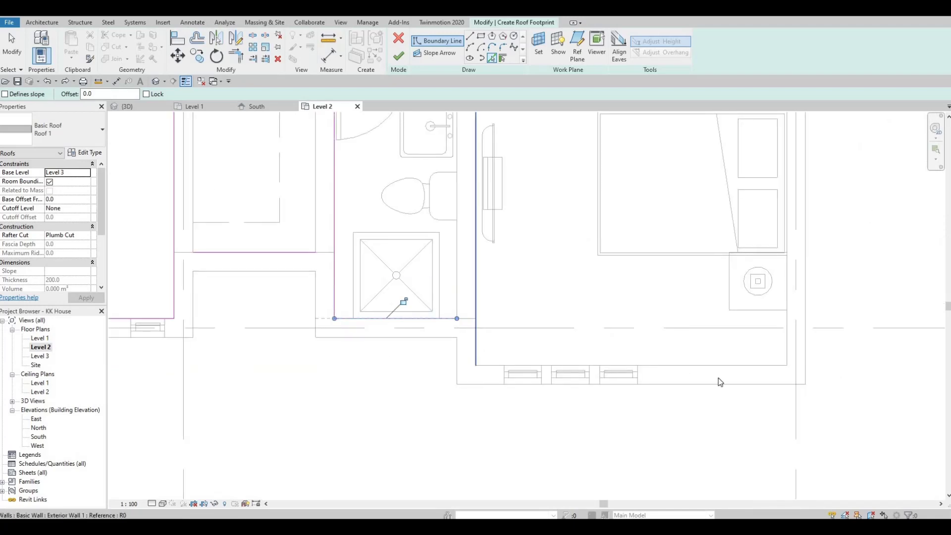
click(711, 372)
click(787, 317)
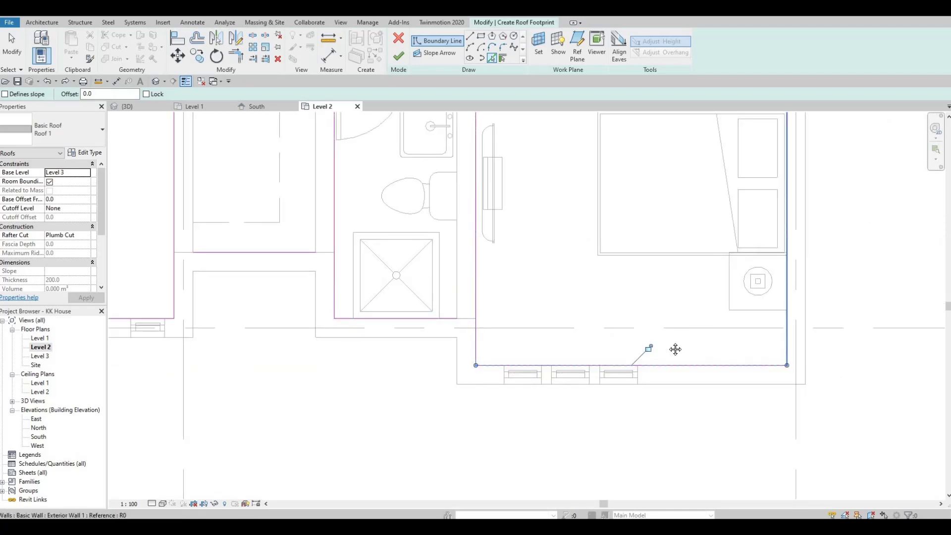
Trim the boundary lines into corners along the south side, at the southeast bedroom, bathroom and closet recess.
scroll(711, 328, down, 3)
scroll(652, 317, down, 2)
middle_drag(668, 252, 611, 321)
scroll(610, 320, down, 3)
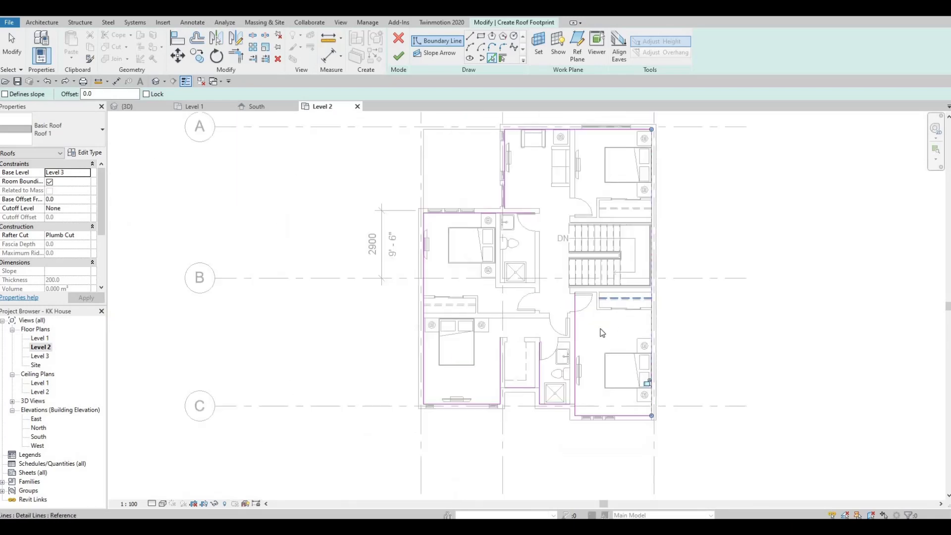
middle_drag(592, 386, 599, 329)
scroll(599, 329, up, 4)
key(t)
key(r)
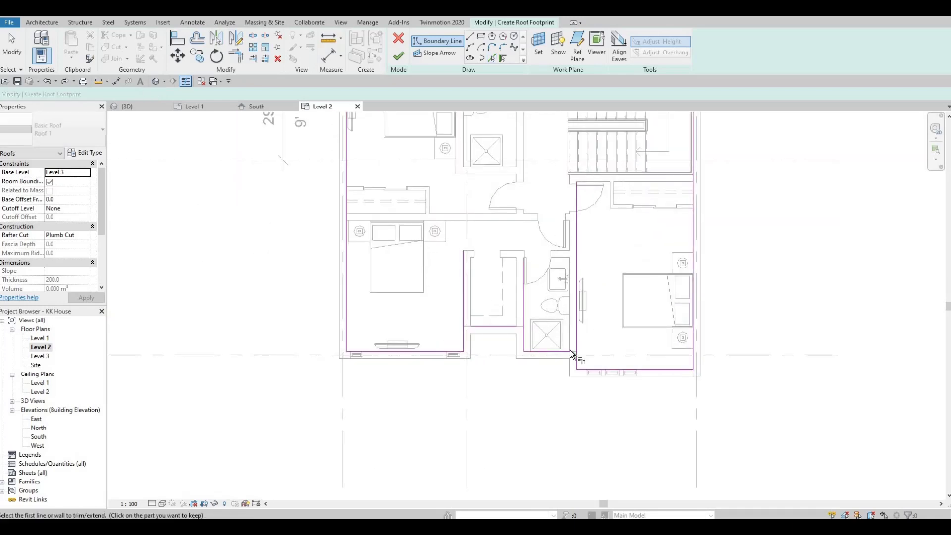
scroll(576, 345, up, 2)
click(557, 356)
click(576, 370)
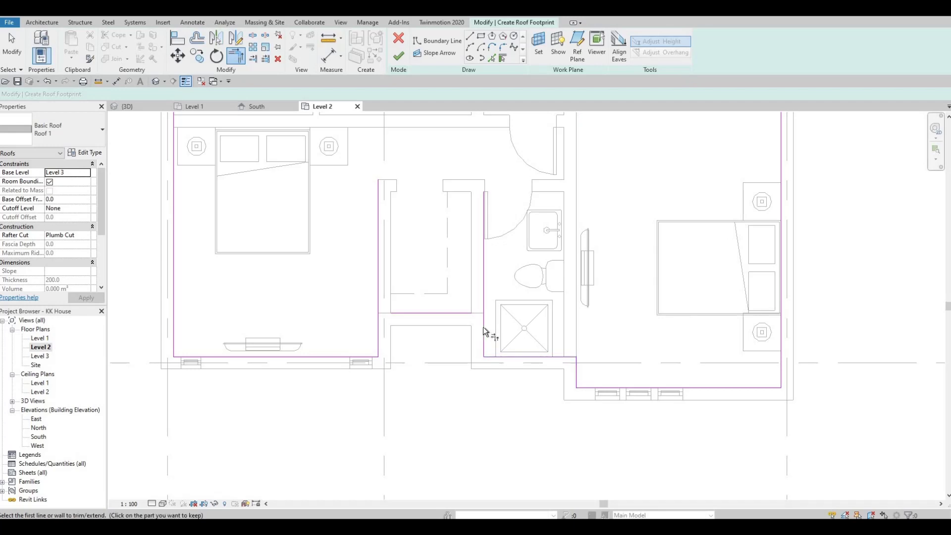
click(483, 326)
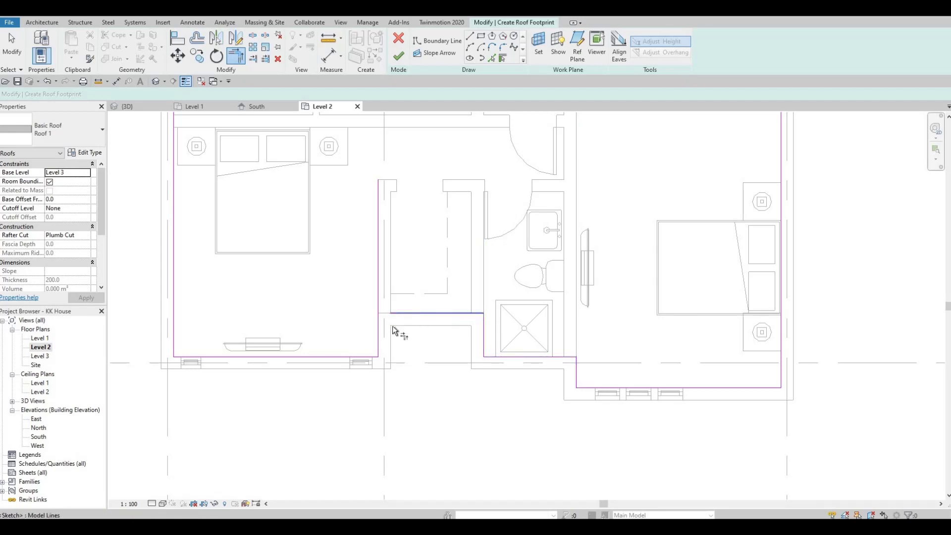
click(375, 334)
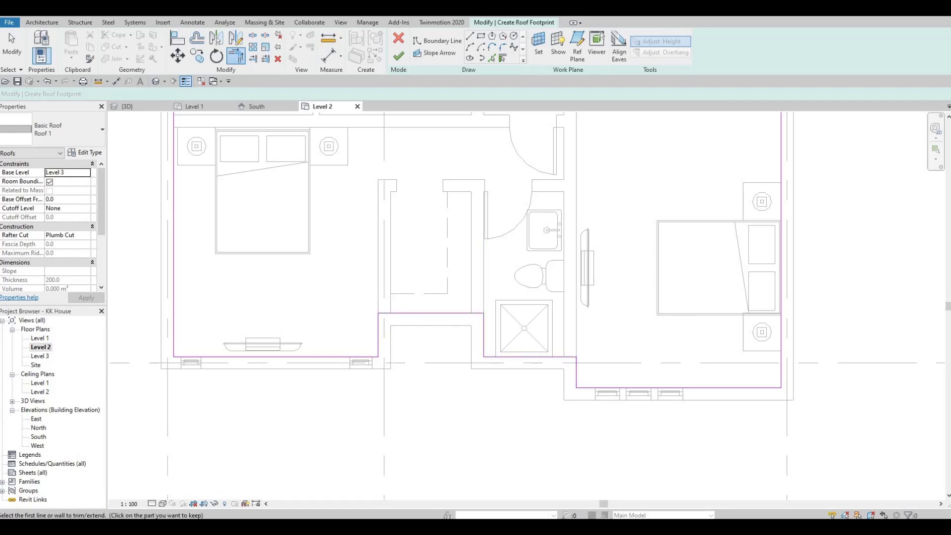
Trim the sitting area's west boundary line and the northwest bedroom's north boundary line into a corner.
scroll(383, 274, down, 3)
middle_drag(321, 390, 319, 421)
scroll(319, 327, up, 2)
click(322, 314)
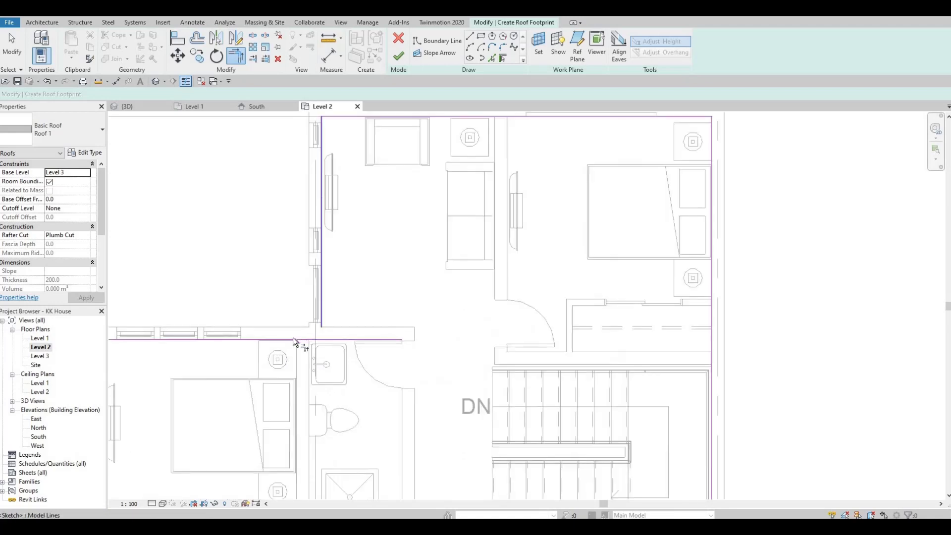
click(293, 337)
Finish the roof footprint and set the roof's base offset from level to -200.
scroll(468, 386, down, 2)
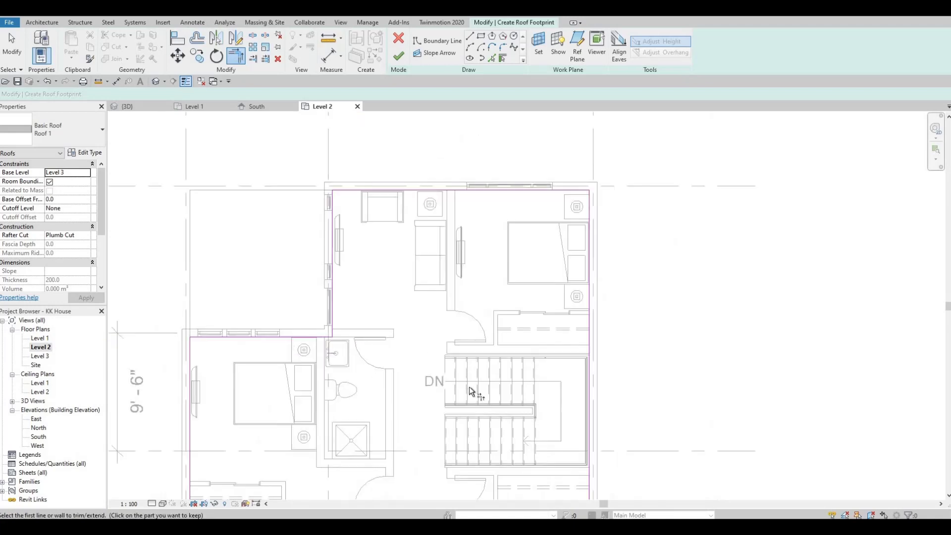
middle_drag(495, 377, 489, 265)
scroll(488, 265, down, 2)
middle_drag(433, 414, 459, 353)
scroll(455, 354, down, 1)
middle_drag(421, 378, 452, 327)
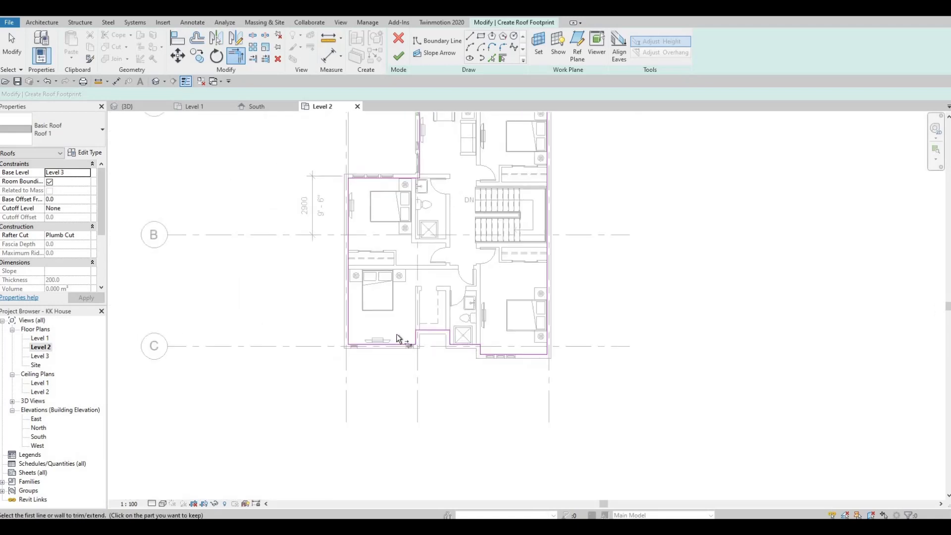
click(398, 55)
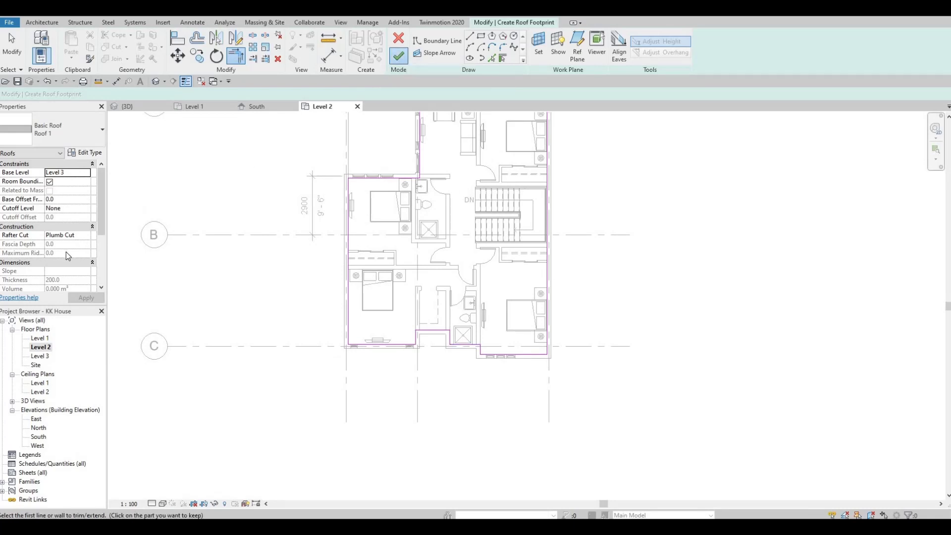
click(71, 200)
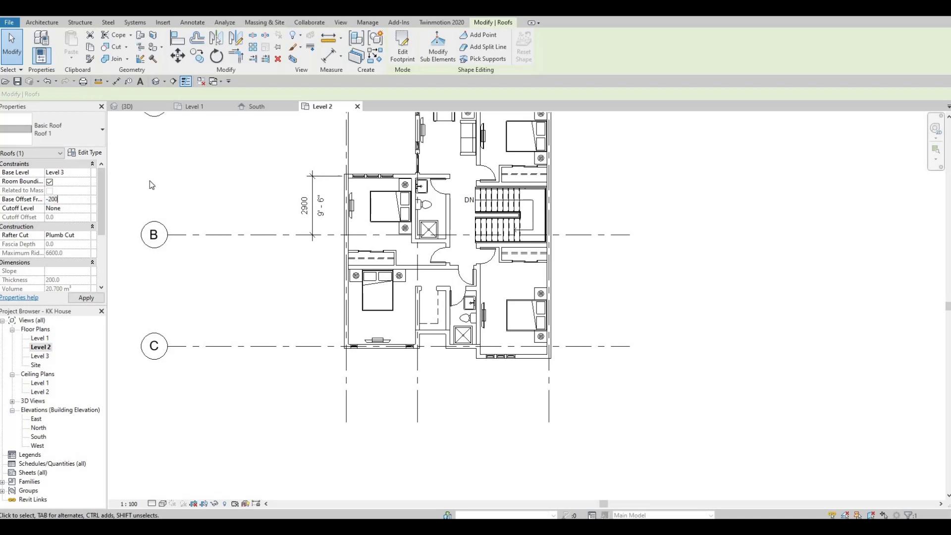
click(86, 299)
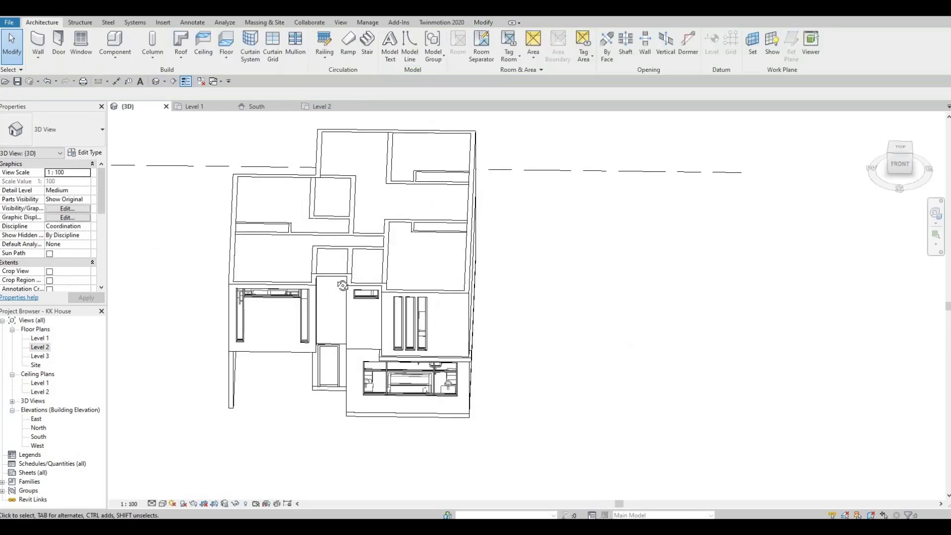
In the 3D view, select the Level 2 interior walls protruding through the roof and attach their tops to the roof.
shift+middle_drag(289, 300, 399, 234)
scroll(399, 234, up, 3)
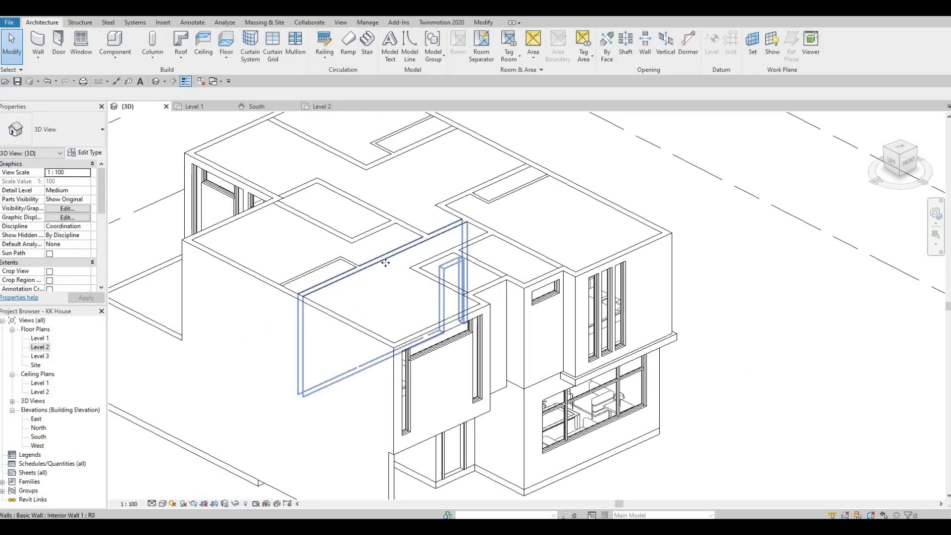
click(360, 273)
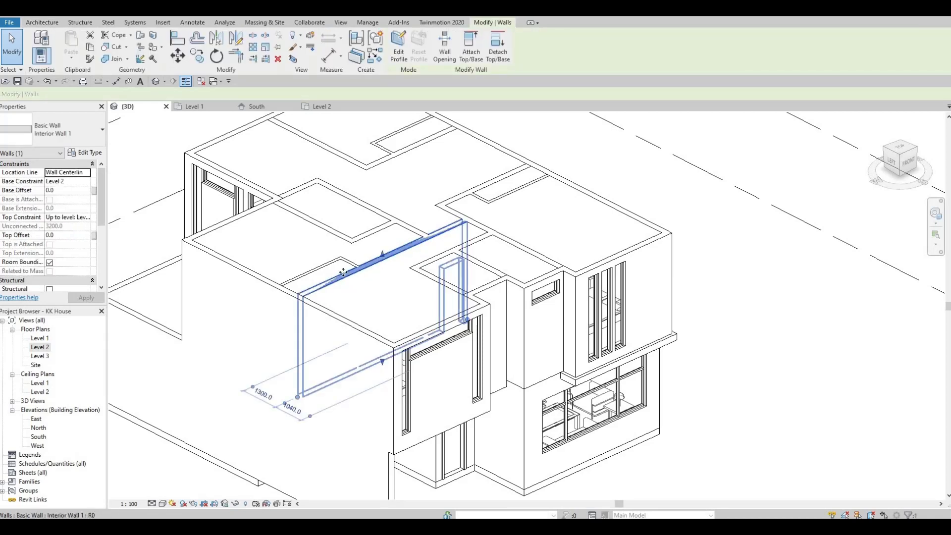
ctrl+click(318, 270)
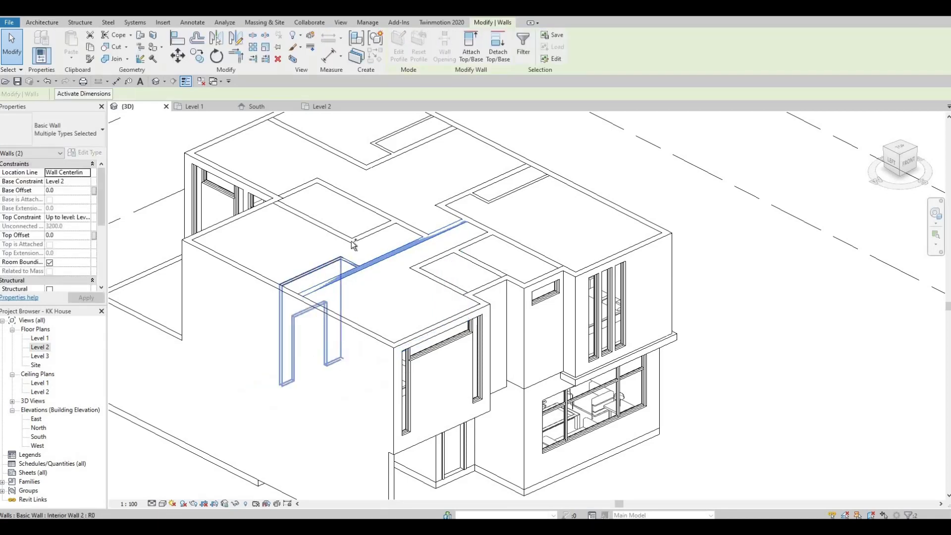
ctrl+click(365, 233)
ctrl+click(380, 210)
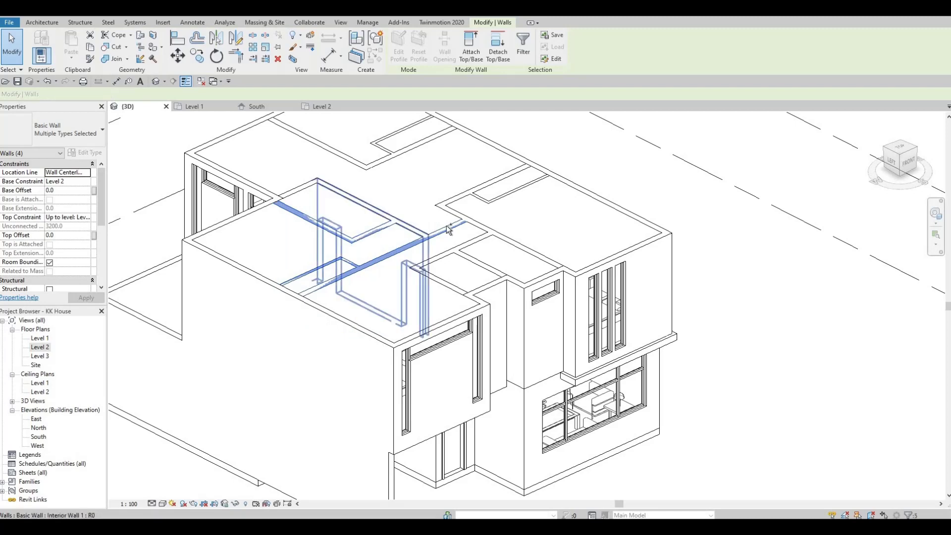
ctrl+click(475, 221)
ctrl+click(479, 195)
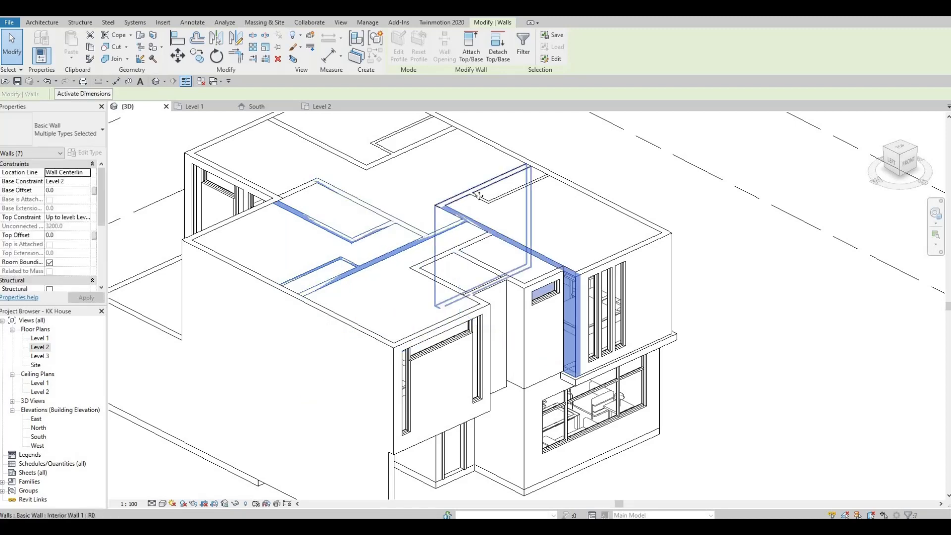
ctrl+click(484, 199)
ctrl+click(501, 195)
ctrl+click(476, 238)
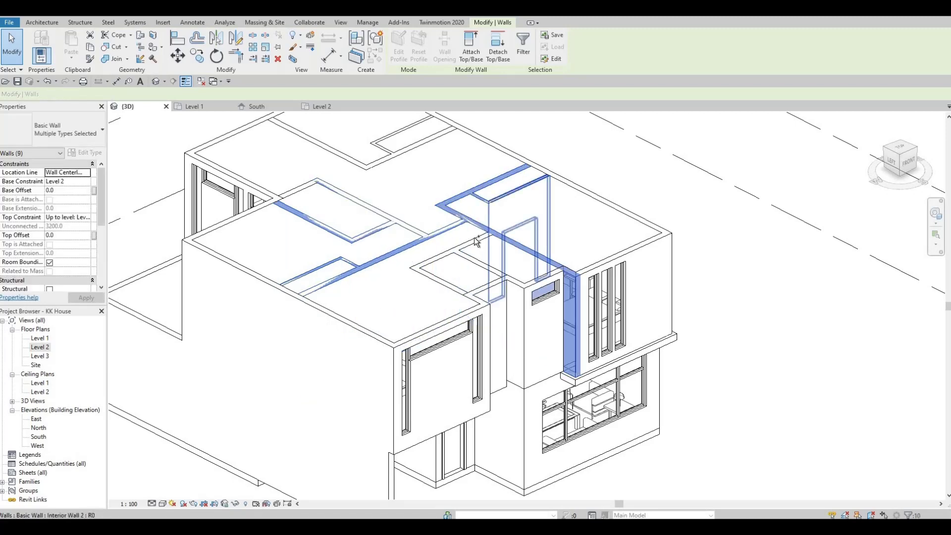
ctrl+click(478, 261)
ctrl+click(465, 251)
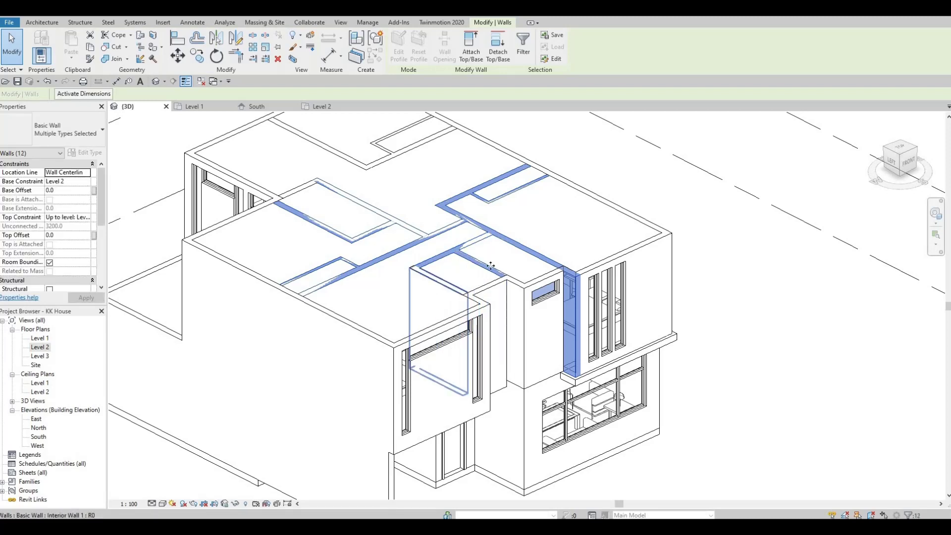
ctrl+click(432, 263)
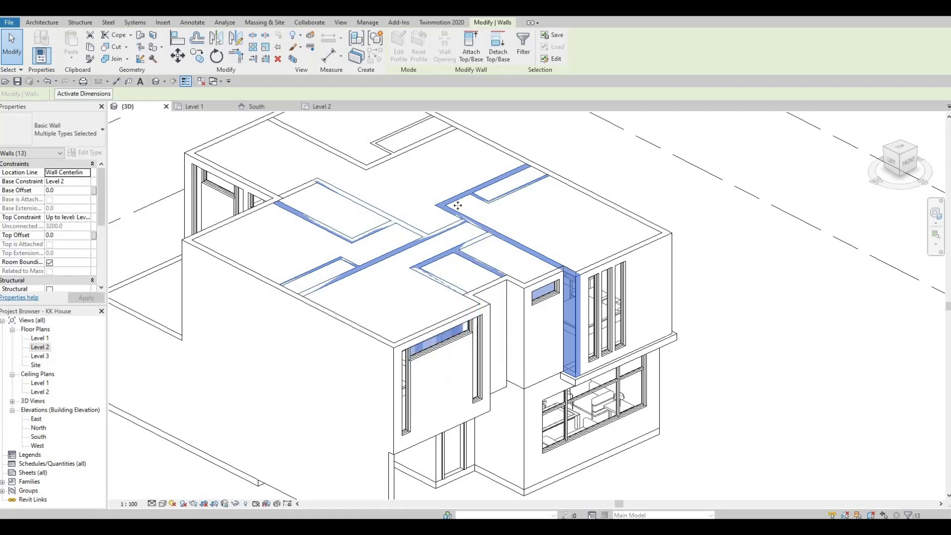
ctrl+click(381, 147)
ctrl+click(379, 145)
ctrl+click(377, 149)
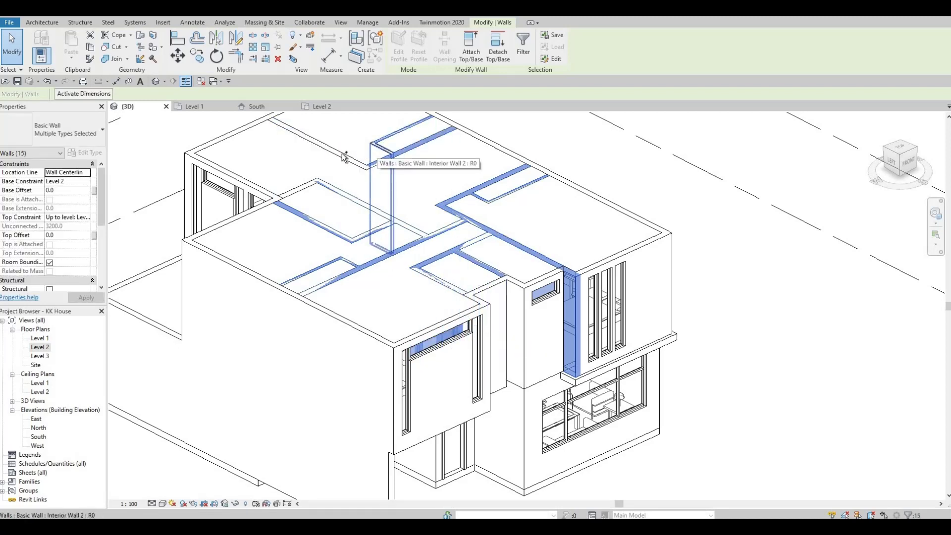
ctrl+click(346, 154)
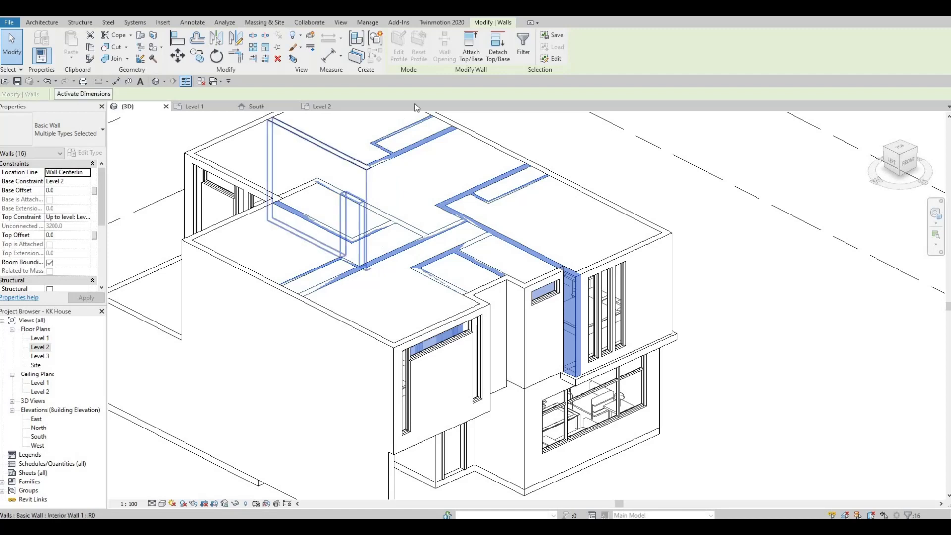
click(469, 52)
click(257, 210)
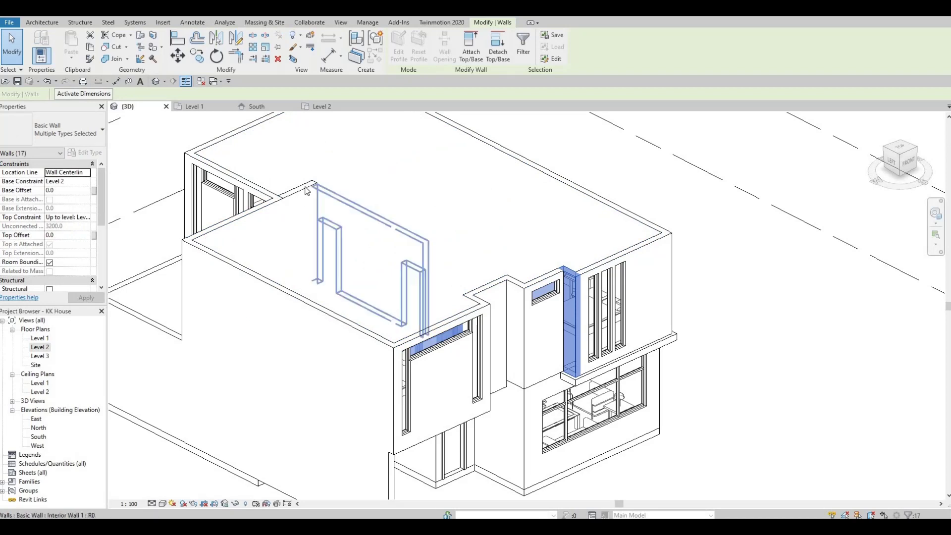
key(Escape)
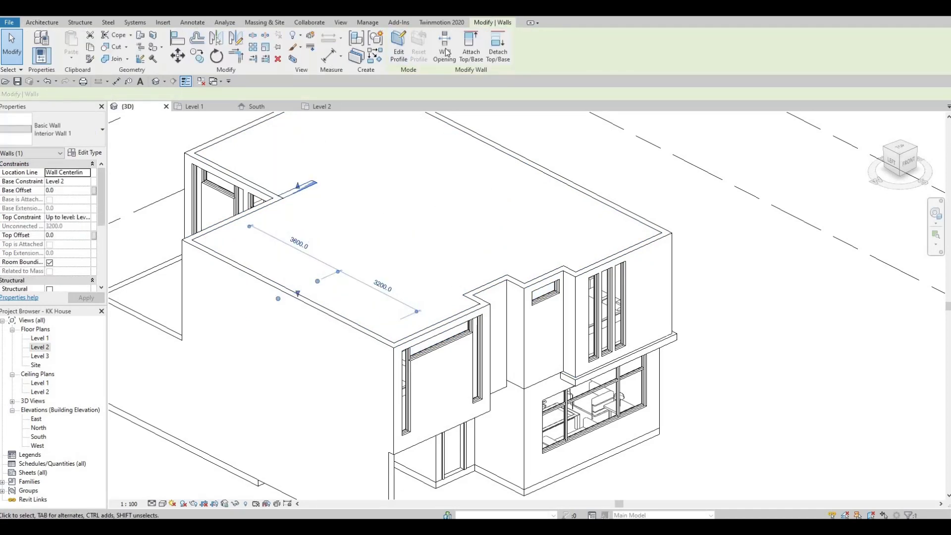
Attach the top of the remaining Level 2 interior wall protruding near the northwest recess to the roof.
click(441, 47)
key(Escape)
click(309, 185)
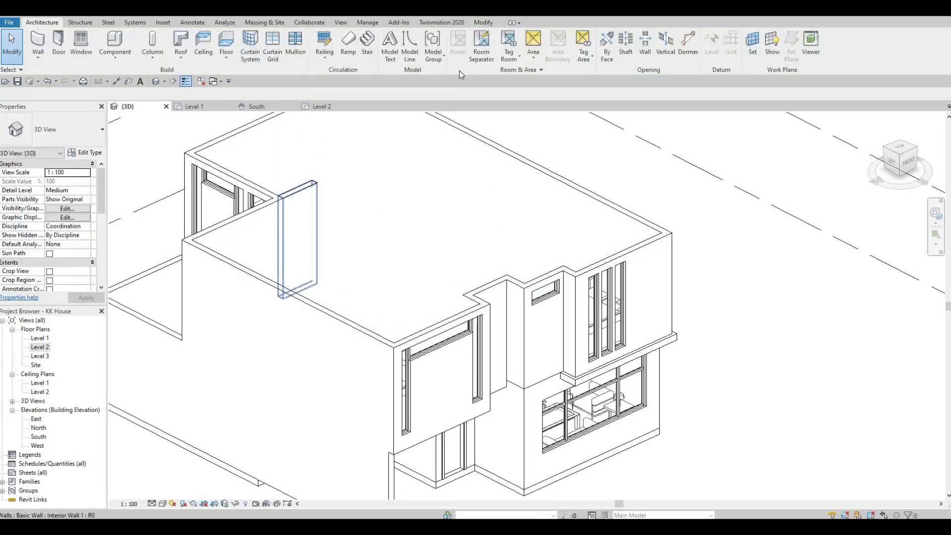
click(468, 48)
key(a)
key(t)
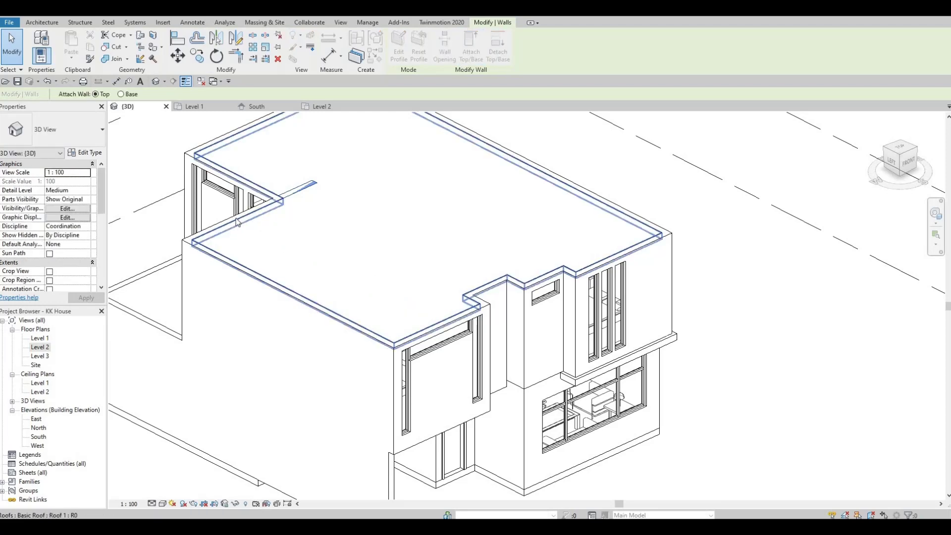
click(302, 192)
key(Escape)
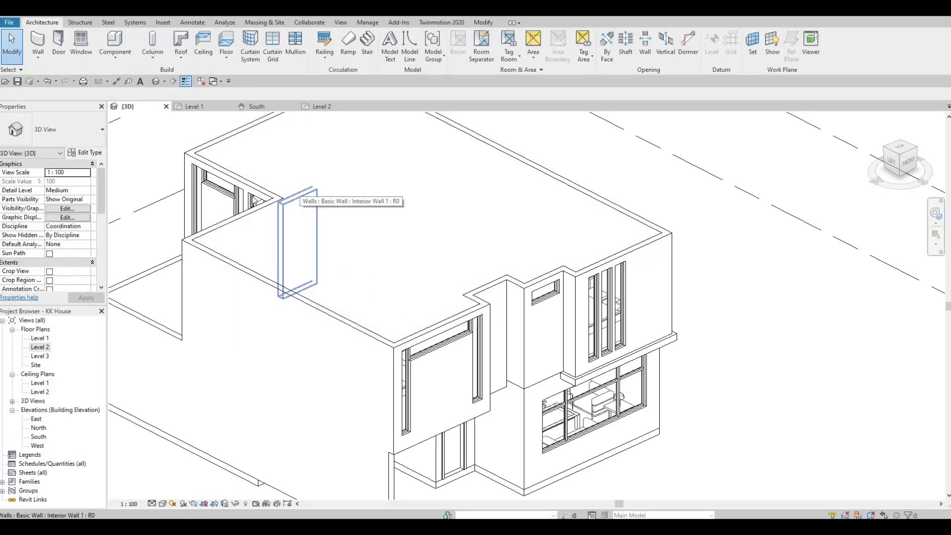
Examine the roof surface and the front facade's wall tops from several angles in the 3D view.
scroll(328, 206, down, 2)
shift+middle_drag(329, 203, 355, 239)
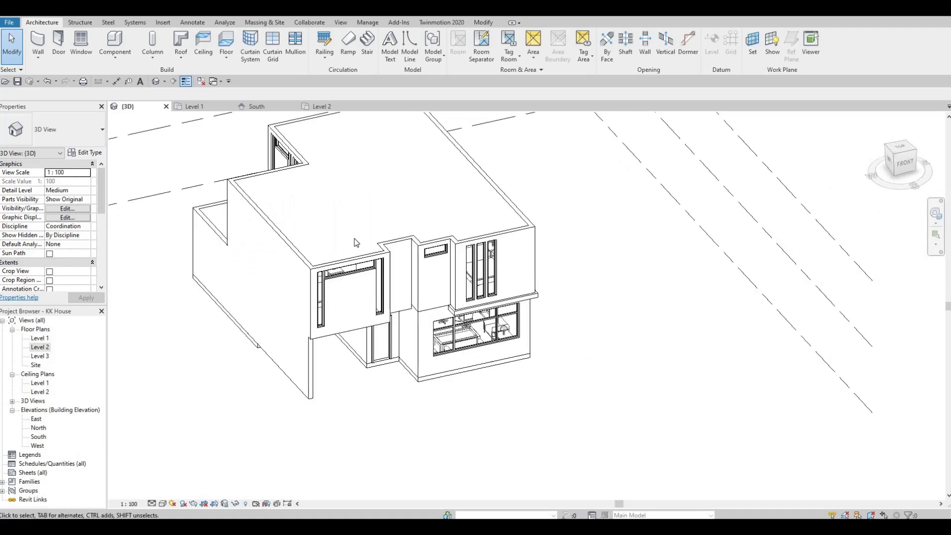
scroll(349, 228, up, 2)
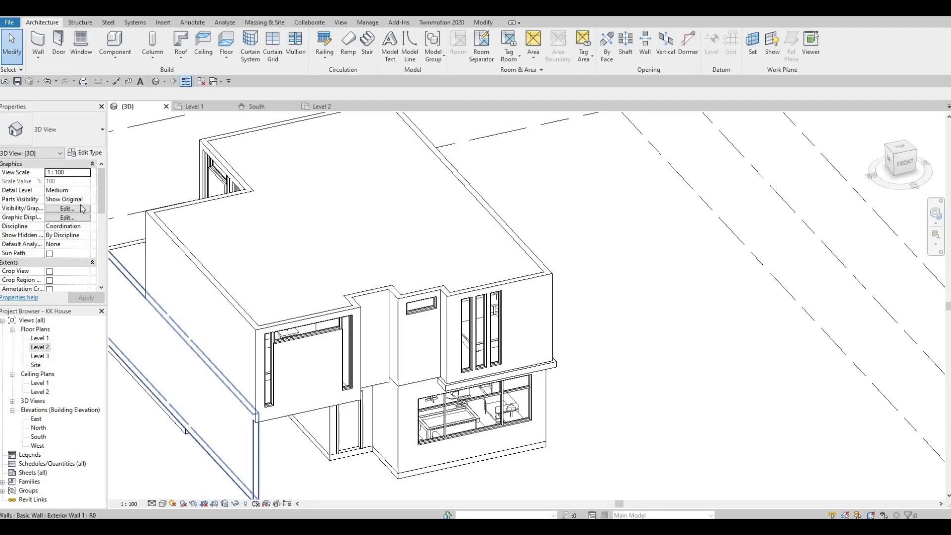
middle_drag(324, 263, 424, 305)
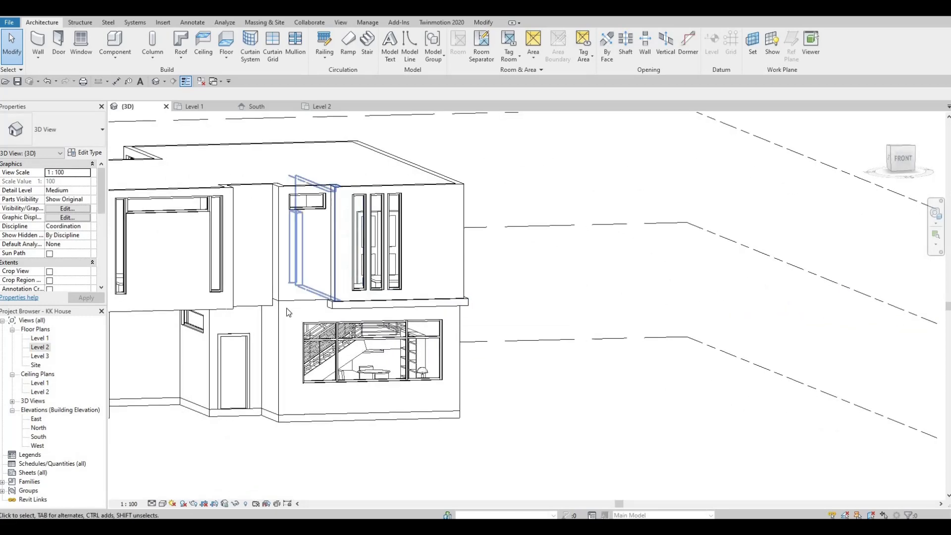
shift+middle_drag(287, 310, 313, 293)
shift+middle_drag(251, 277, 276, 273)
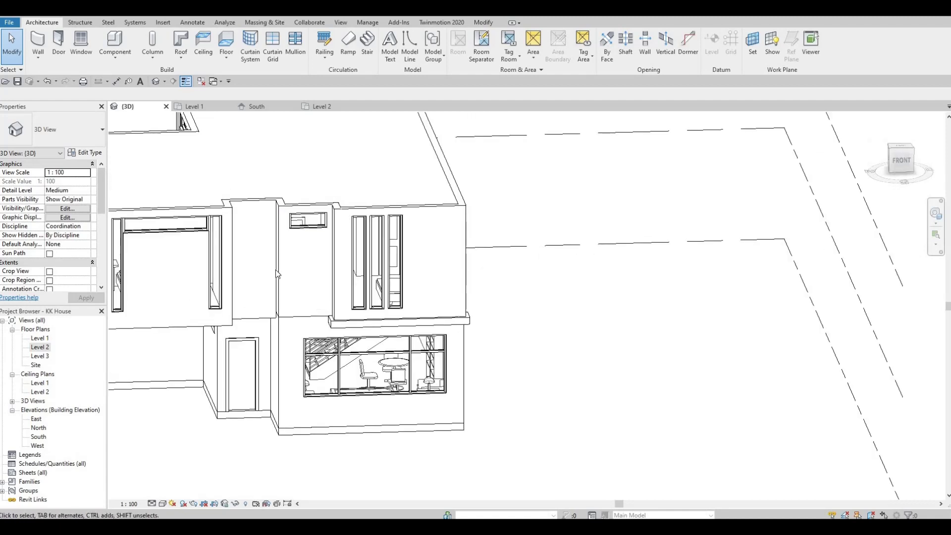
middle_drag(256, 217, 257, 222)
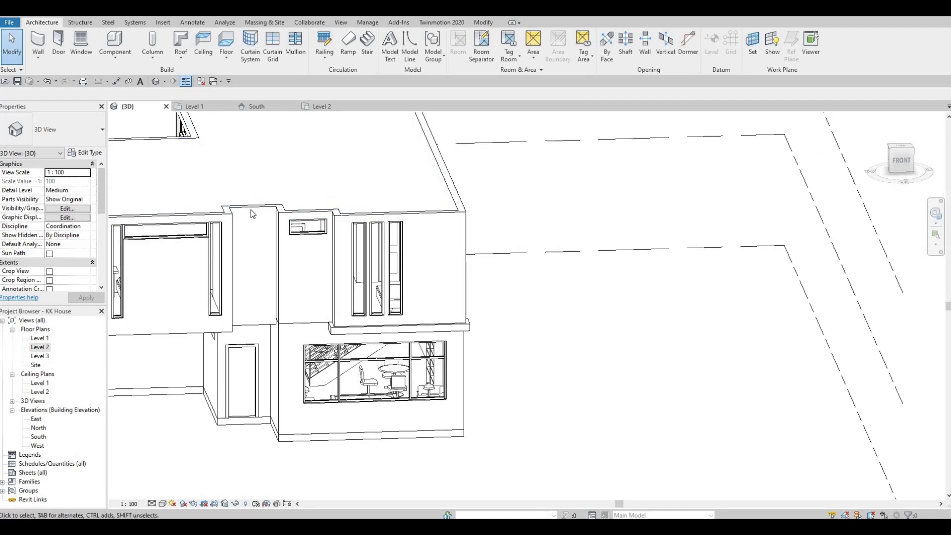
Try to stretch the top of the recessed exterior wall above the entrance door upward past the roof.
click(250, 213)
shift+middle_drag(251, 213, 258, 242)
scroll(259, 238, down, 1)
middle_drag(342, 248, 471, 335)
middle_drag(442, 293, 442, 248)
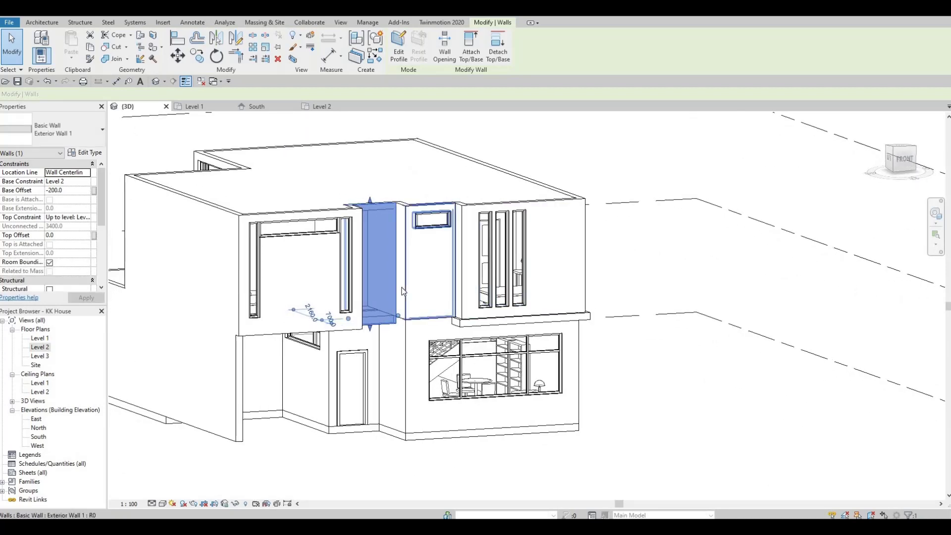
scroll(366, 218, up, 2)
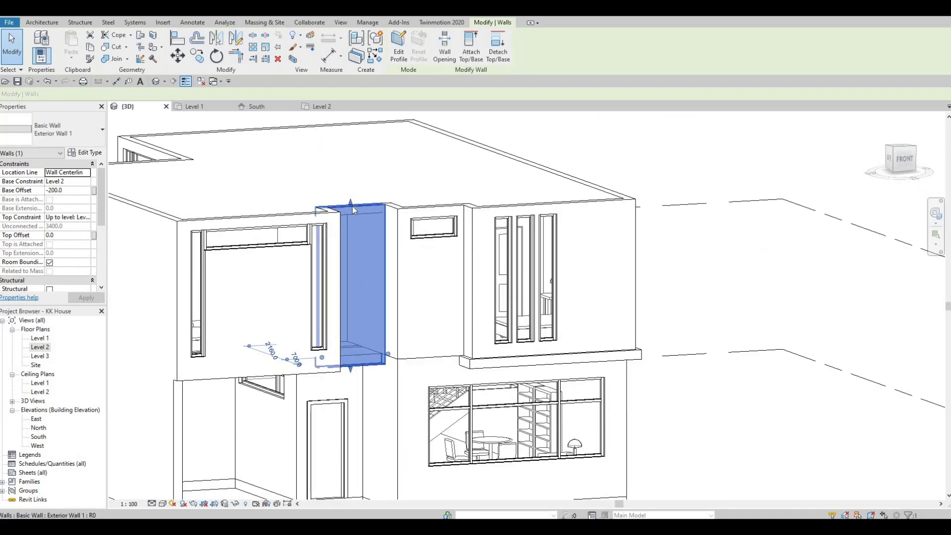
drag(350, 197, 351, 185)
key(Escape)
shift+middle_drag(342, 286, 421, 297)
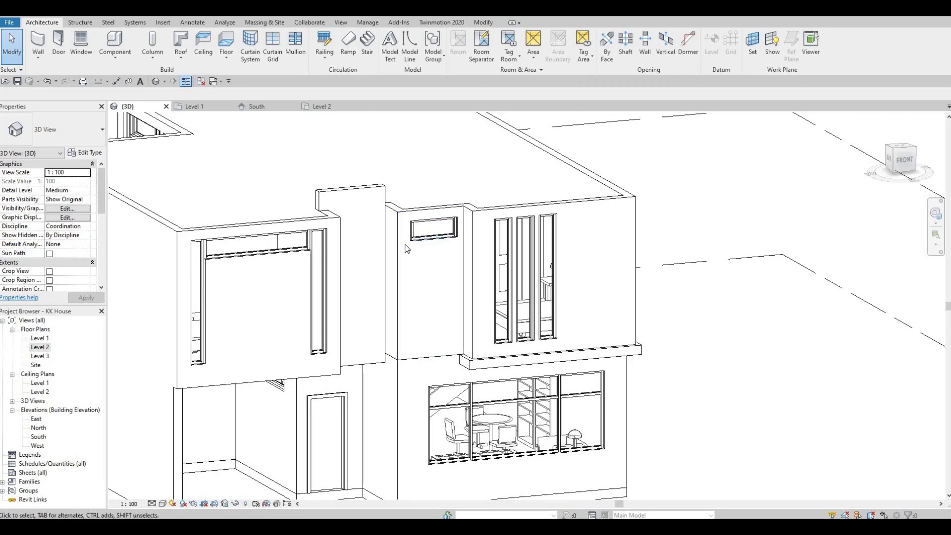
key(ctrl+z)
Raise the tops of the narrow return wall and the adjoining small-window wall above the roof, the latter with a top offset of about 394.
click(393, 204)
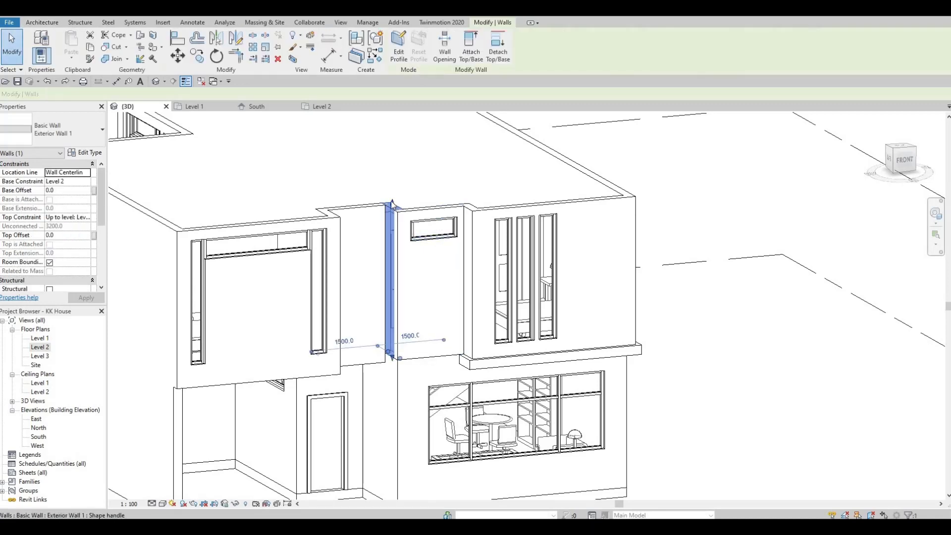
drag(391, 195, 431, 211)
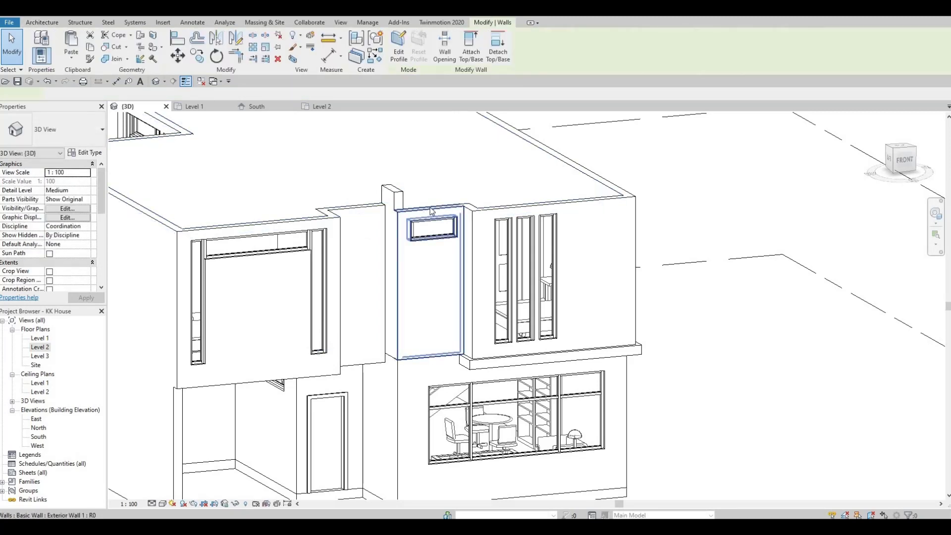
click(432, 211)
drag(430, 202, 431, 193)
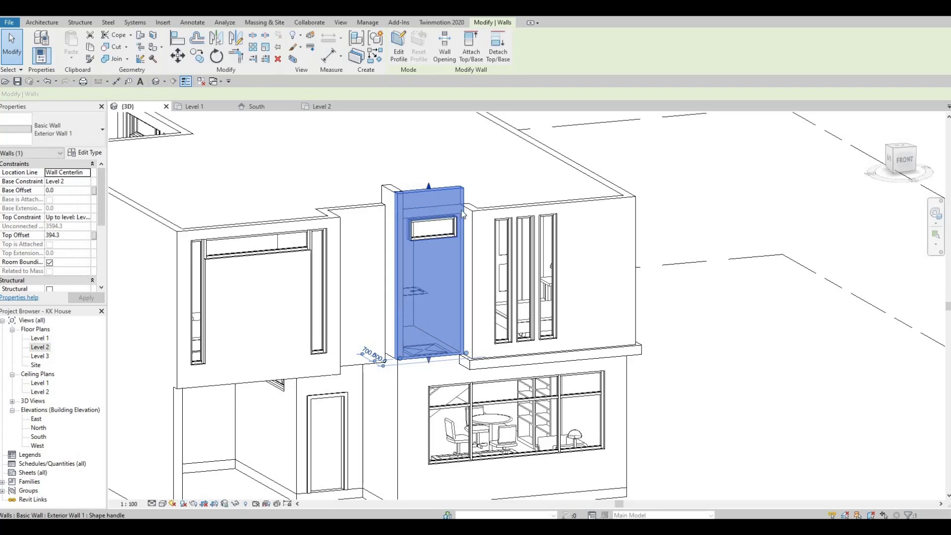
key(Escape)
Examine the raised corner walls' proportions against the front facade from several angles.
shift+middle_drag(435, 245, 385, 281)
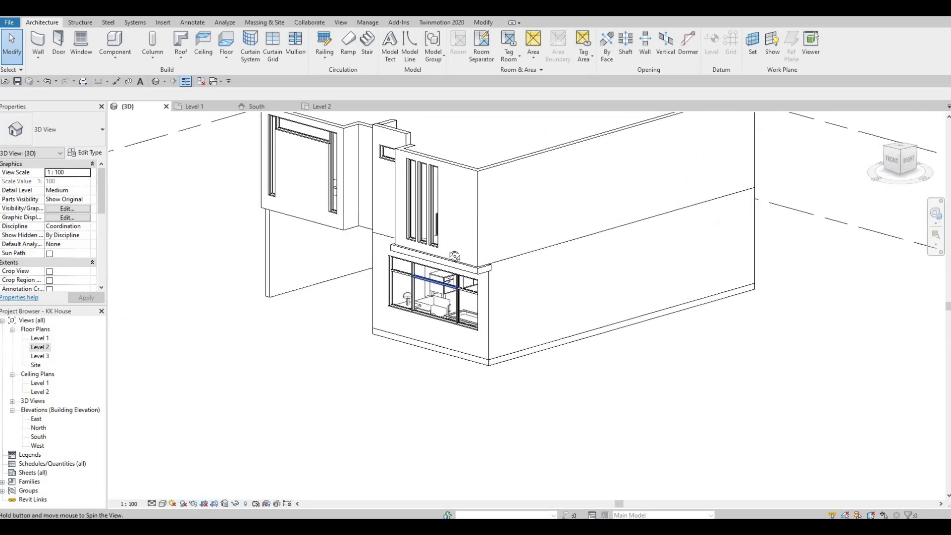
shift+middle_drag(454, 256, 420, 243)
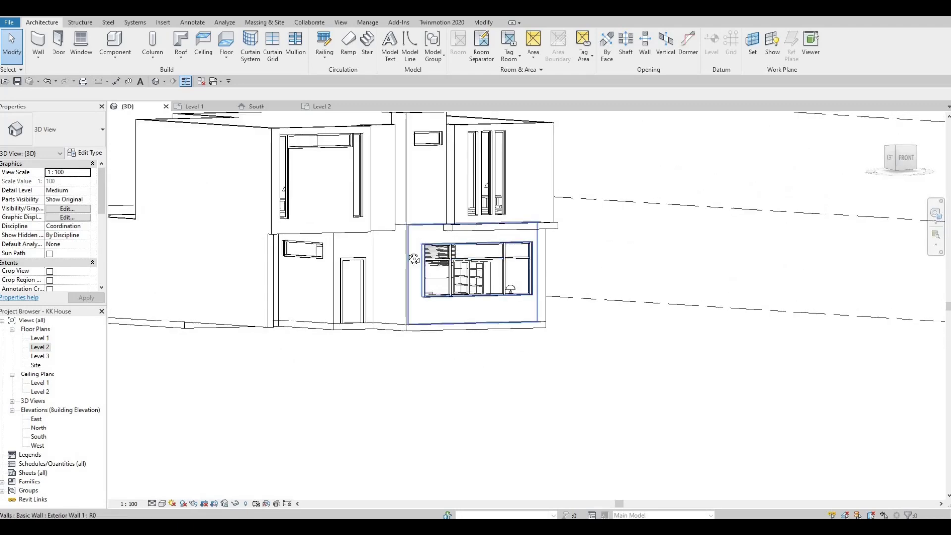
shift+middle_drag(356, 307, 417, 150)
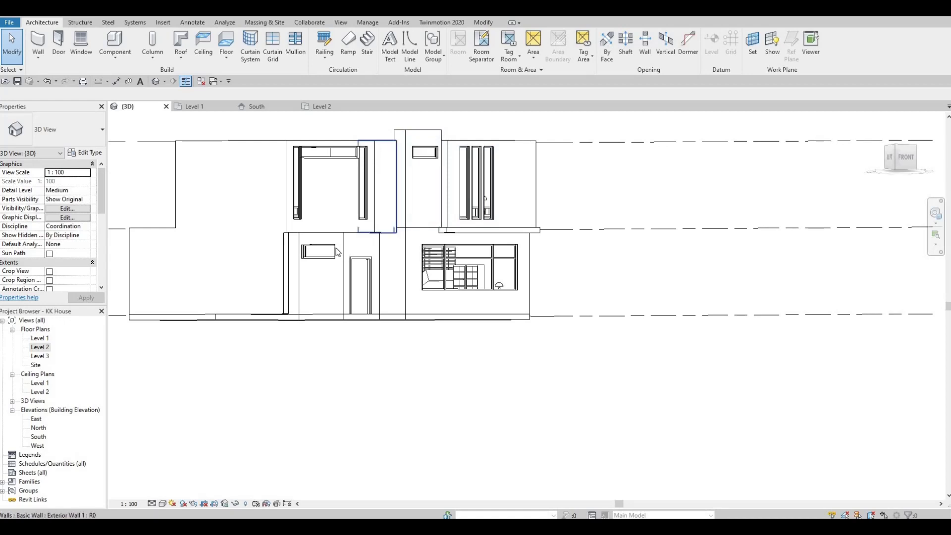
shift+middle_drag(337, 252, 410, 151)
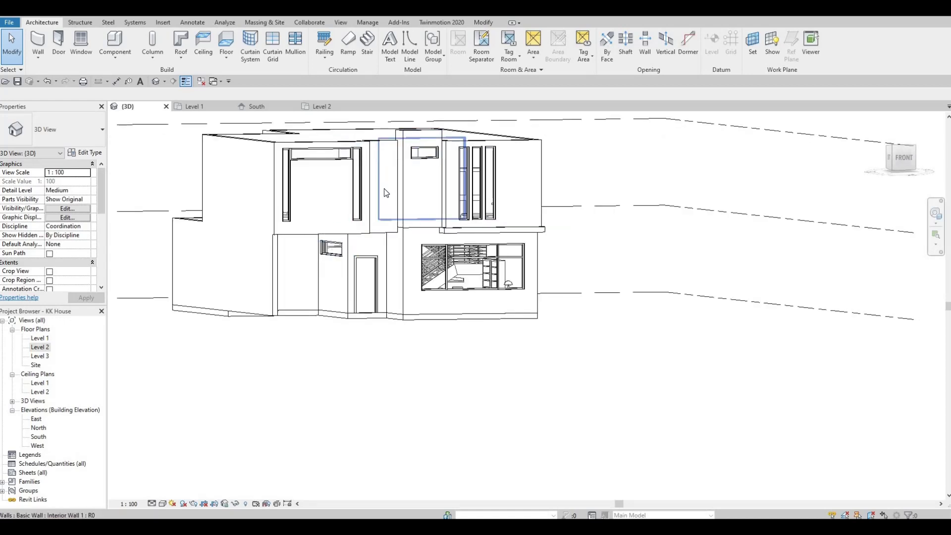
shift+middle_drag(380, 227, 415, 239)
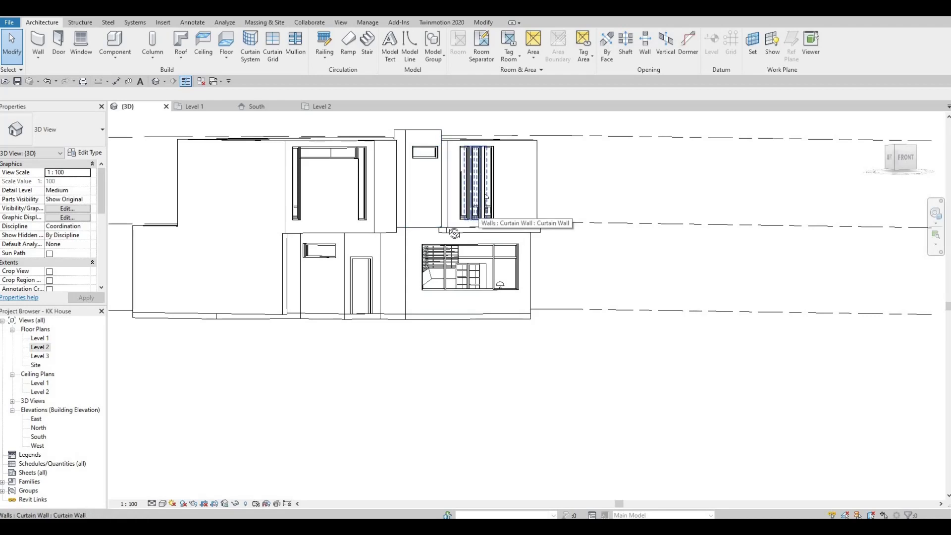
shift+middle_drag(486, 197, 515, 199)
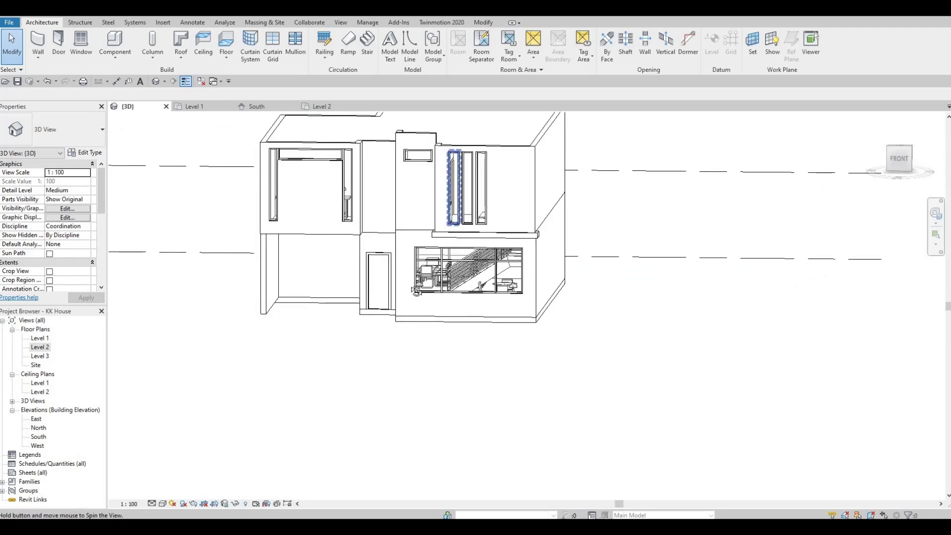
shift+middle_drag(416, 289, 405, 149)
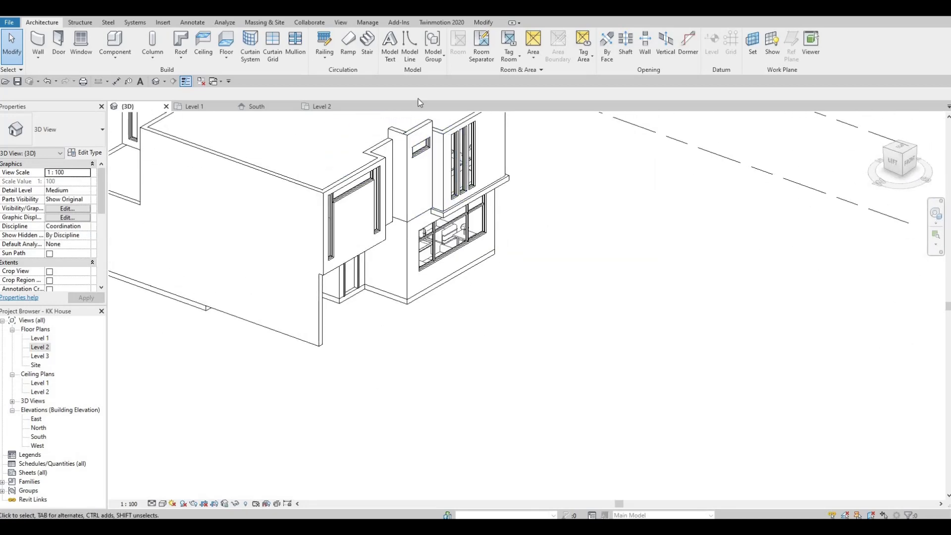
Align the top of the small-window wall with the top face of the narrow return wall.
scroll(391, 163, up, 2)
scroll(364, 196, up, 3)
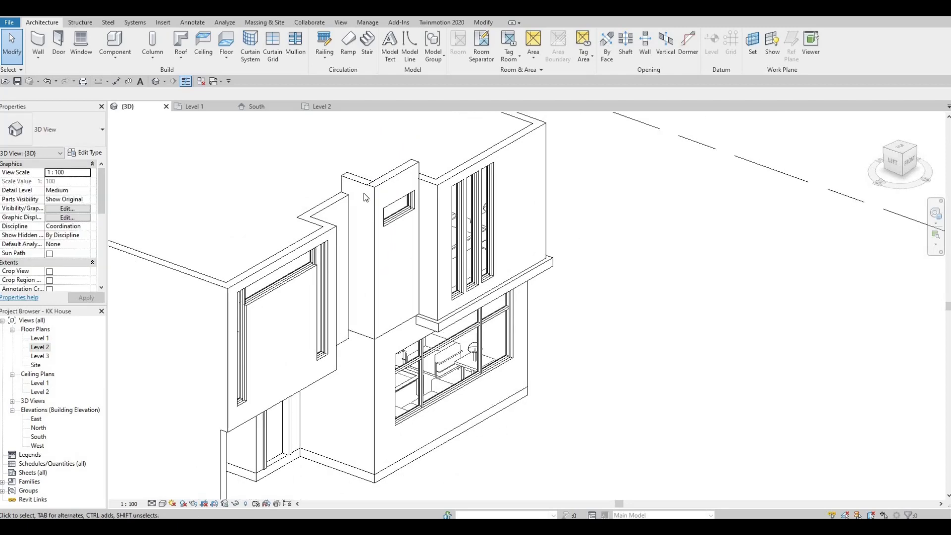
key(l)
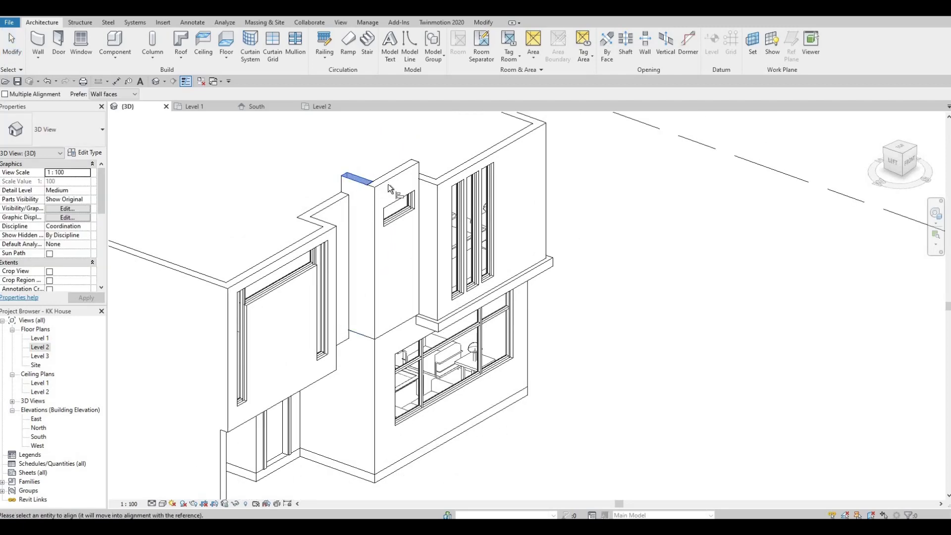
key(Escape)
key(Escape)
Inspect the raised corner from both sides and the facade down to the ledge above the ground-floor window.
shift+middle_drag(343, 219, 387, 277)
scroll(293, 279, down, 1)
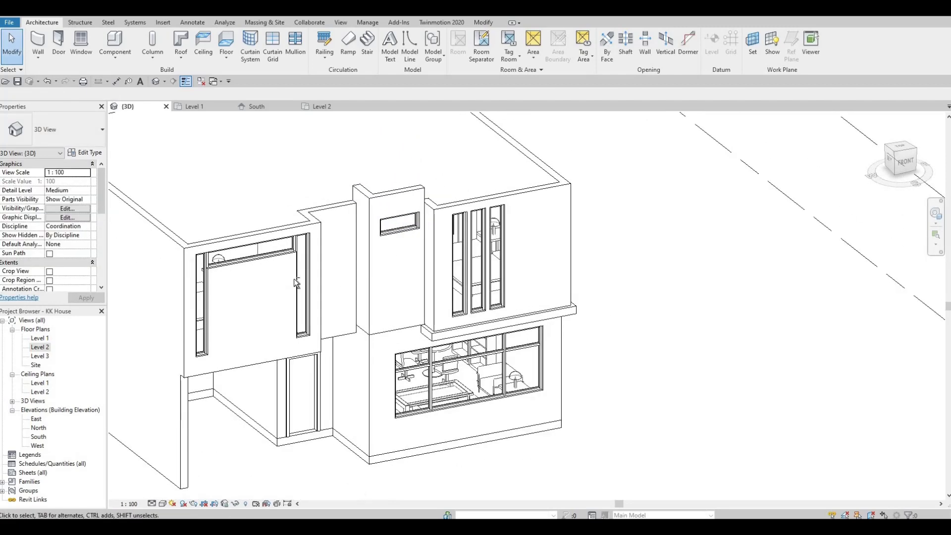
shift+middle_drag(293, 278, 262, 277)
shift+middle_drag(386, 237, 369, 228)
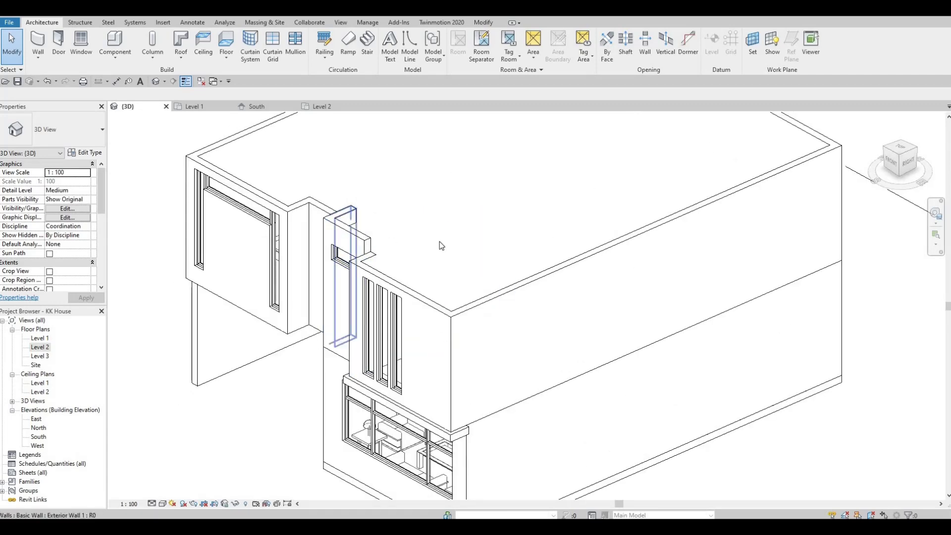
shift+middle_drag(439, 242, 408, 268)
scroll(408, 267, up, 2)
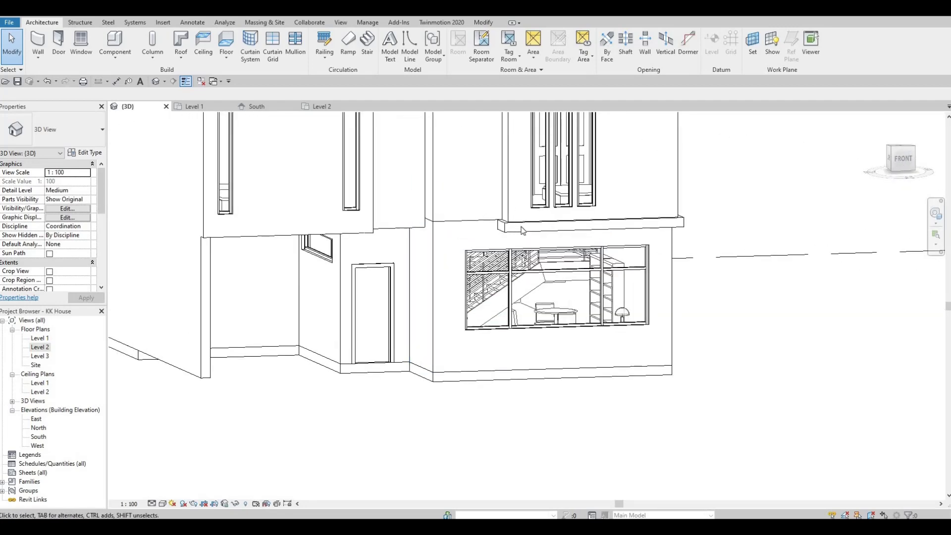
scroll(523, 230, up, 2)
Select the projecting ledge above the large ground-floor window and examine how it meets the walls.
click(549, 228)
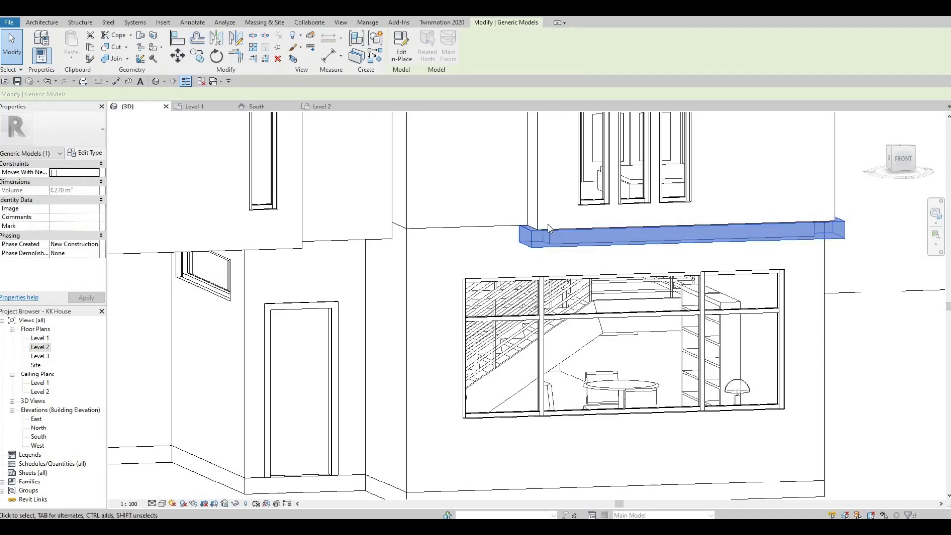
shift+middle_drag(549, 229, 405, 201)
scroll(405, 201, down, 2)
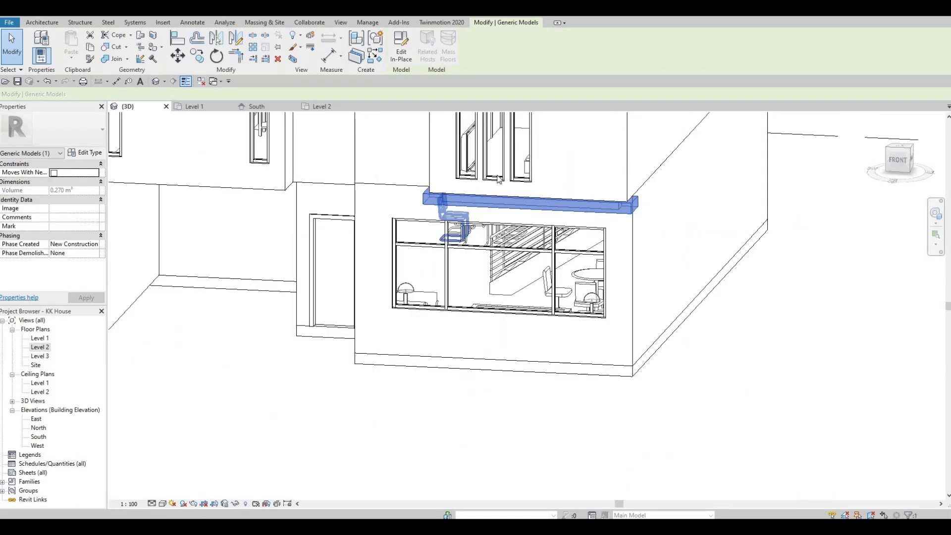
shift+middle_drag(498, 179, 430, 202)
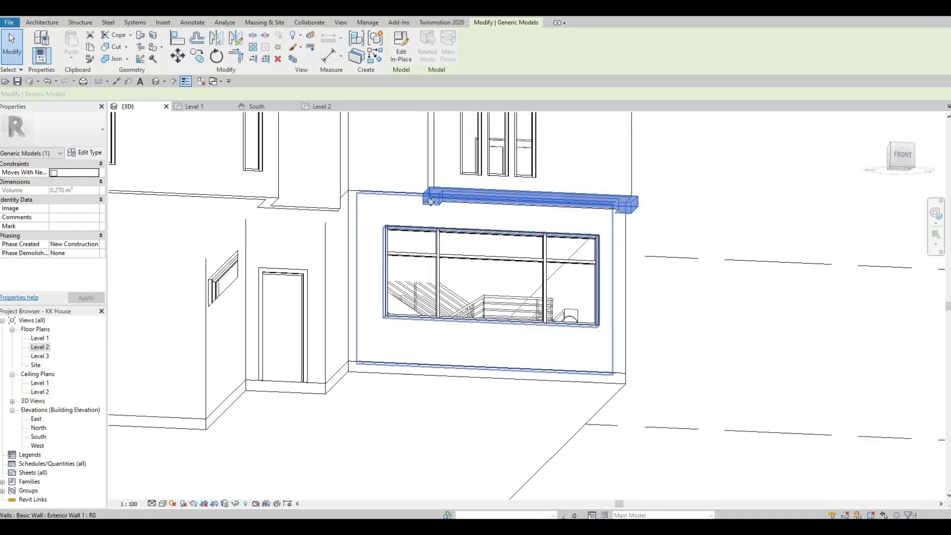
scroll(465, 213, down, 2)
scroll(453, 194, up, 1)
click(441, 180)
scroll(441, 180, up, 2)
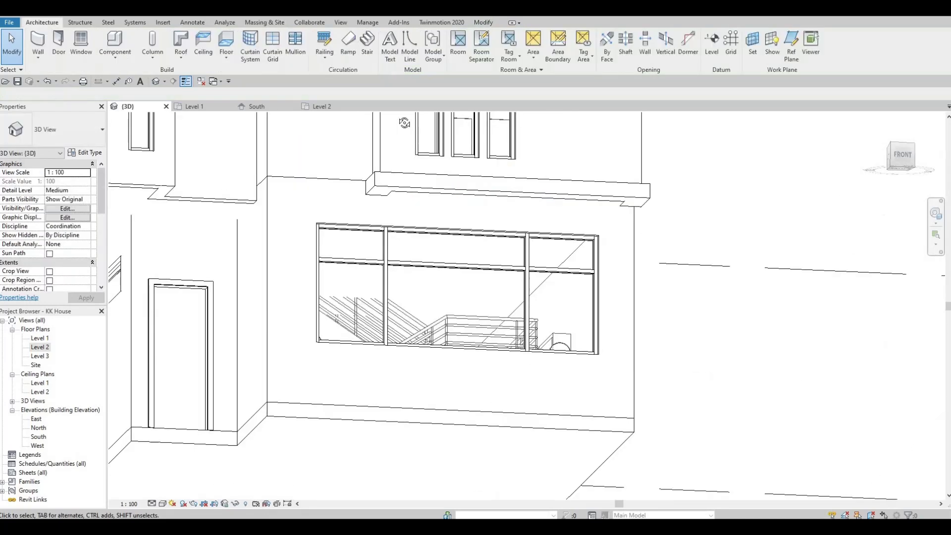
Select the Level 2 floor and examine its exposed underside beneath the ledge from low angles.
shift+middle_drag(404, 123, 477, 206)
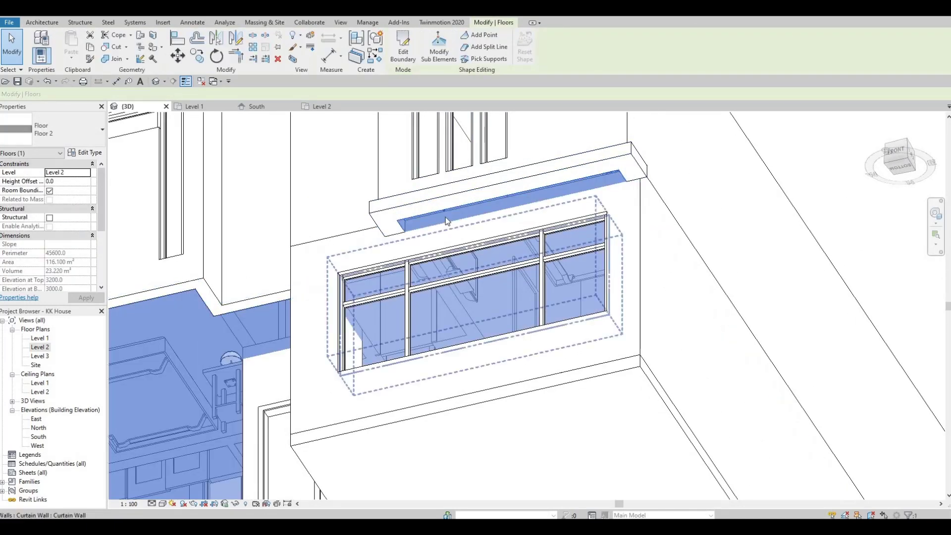
shift+middle_drag(445, 217, 661, 297)
shift+middle_drag(546, 204, 619, 250)
scroll(612, 238, down, 3)
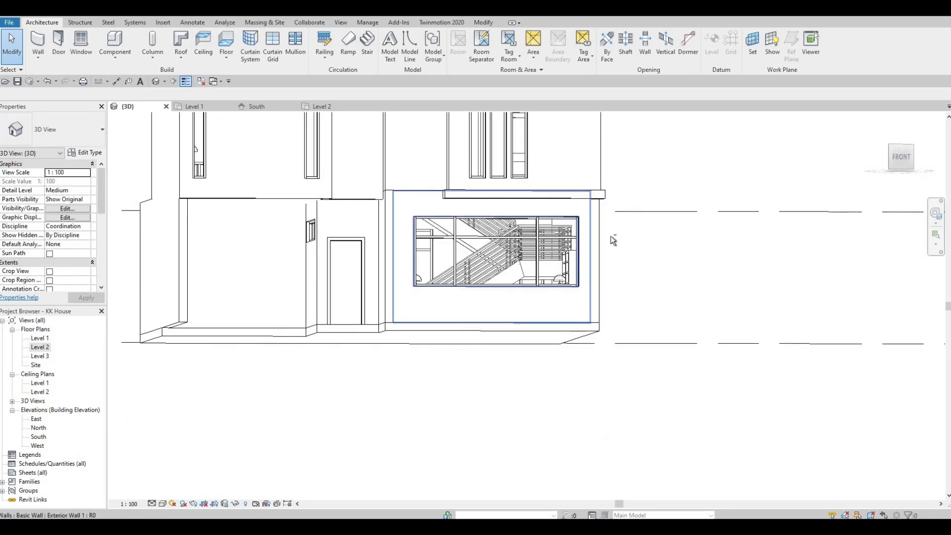
middle_drag(574, 220, 647, 246)
shift+middle_drag(557, 188, 566, 272)
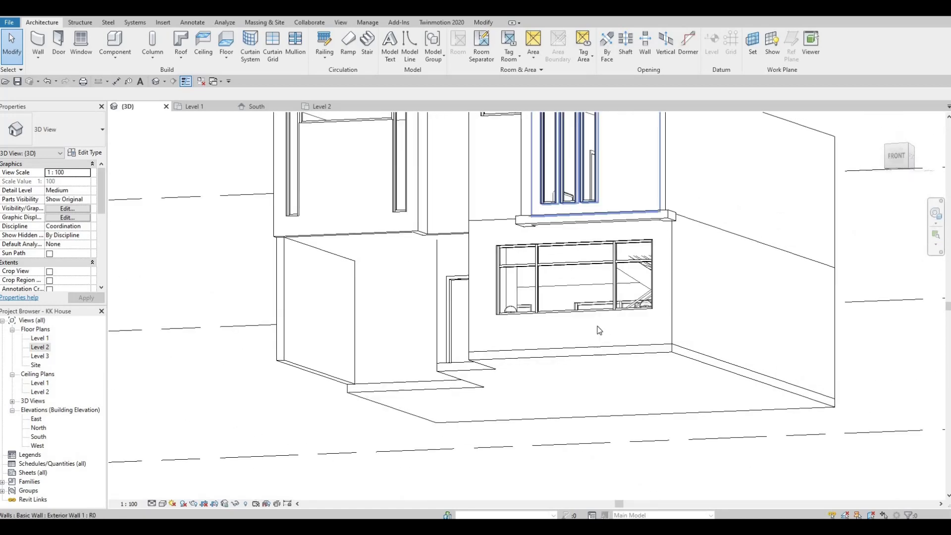
Paint the exposed underside face of the Level 2 floor with the Gypsum Wall Board material.
shift+middle_drag(599, 329, 629, 362)
scroll(528, 263, up, 1)
middle_drag(528, 262, 424, 300)
scroll(522, 275, down, 4)
click(425, 300)
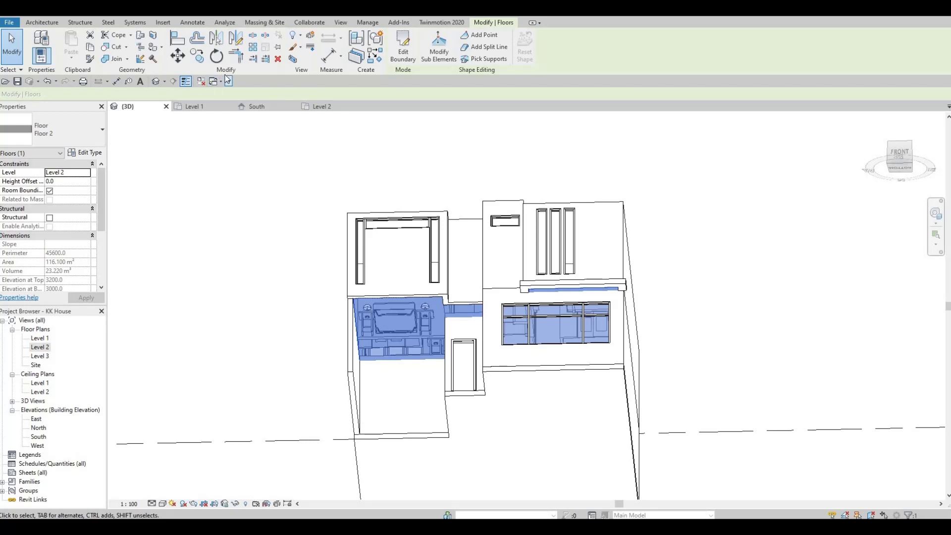
click(148, 60)
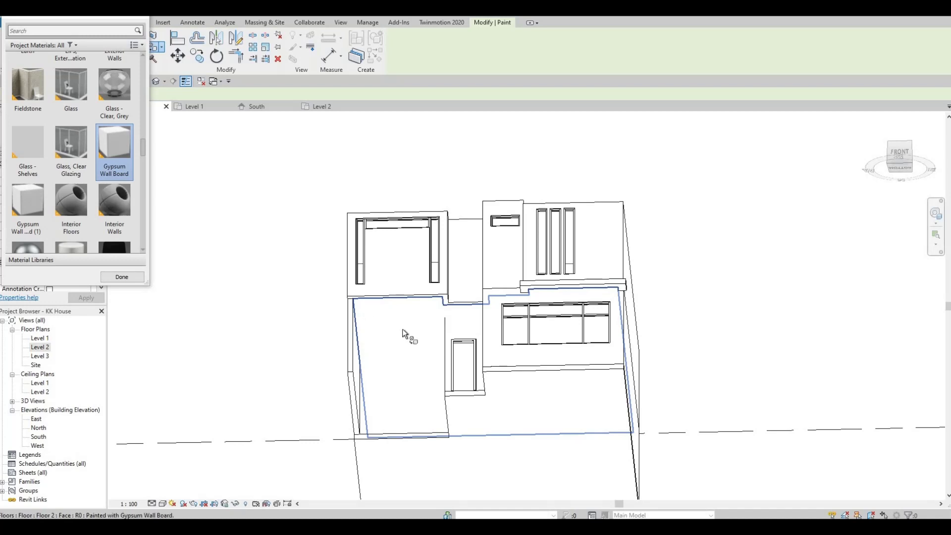
shift+middle_drag(414, 372, 356, 345)
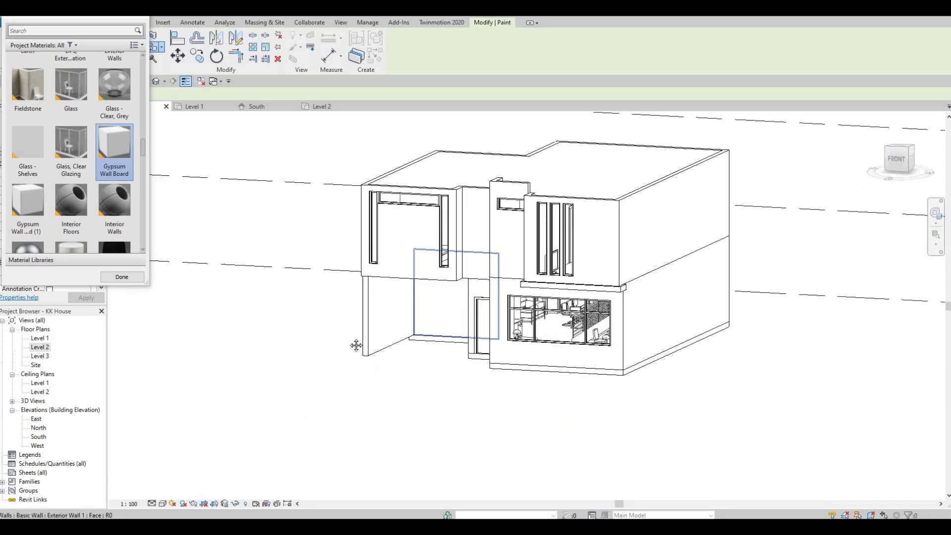
key(Escape)
Examine the front facade, raised corner walls, roof edge and floor underside from high and low angles.
middle_drag(452, 242, 370, 275)
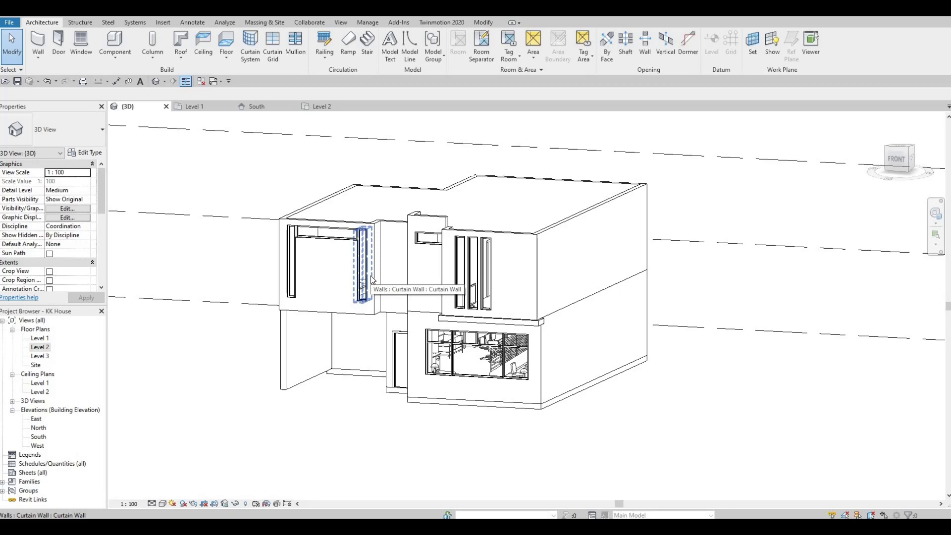
shift+middle_drag(473, 275, 416, 273)
scroll(490, 238, up, 3)
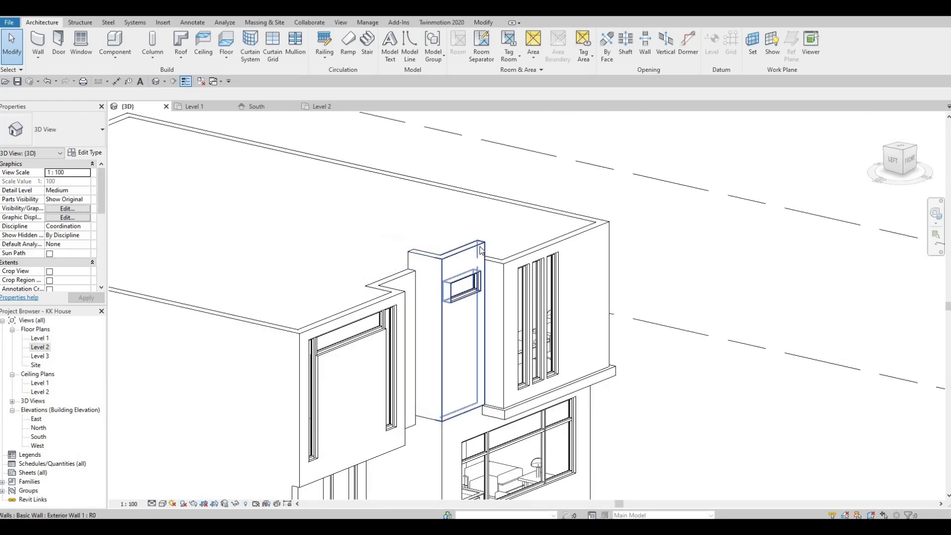
shift+middle_drag(478, 274, 404, 378)
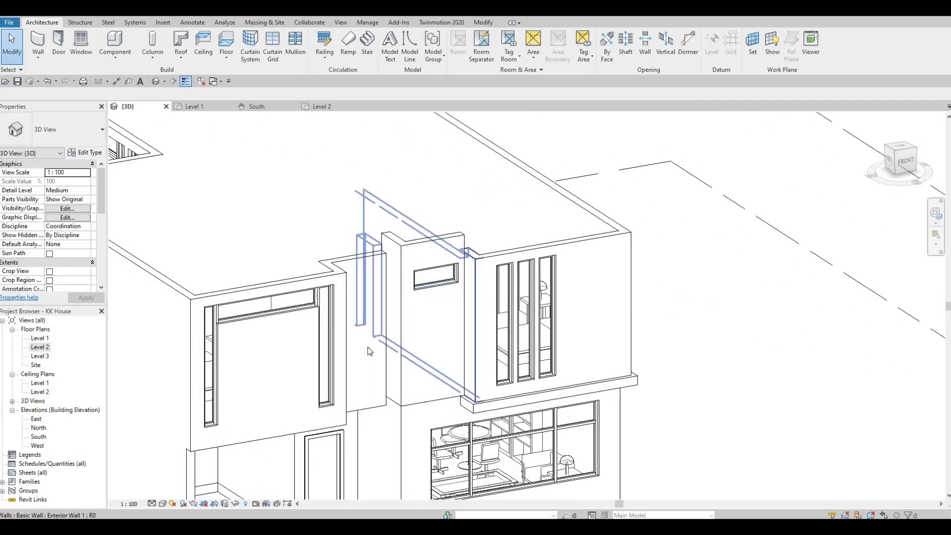
shift+middle_drag(389, 312, 453, 204)
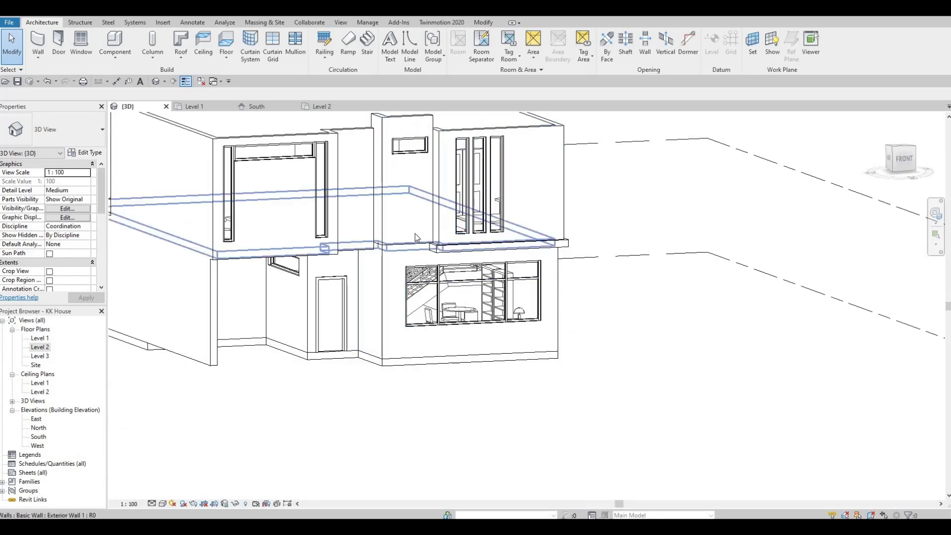
shift+middle_drag(307, 232, 286, 242)
shift+middle_drag(218, 239, 273, 334)
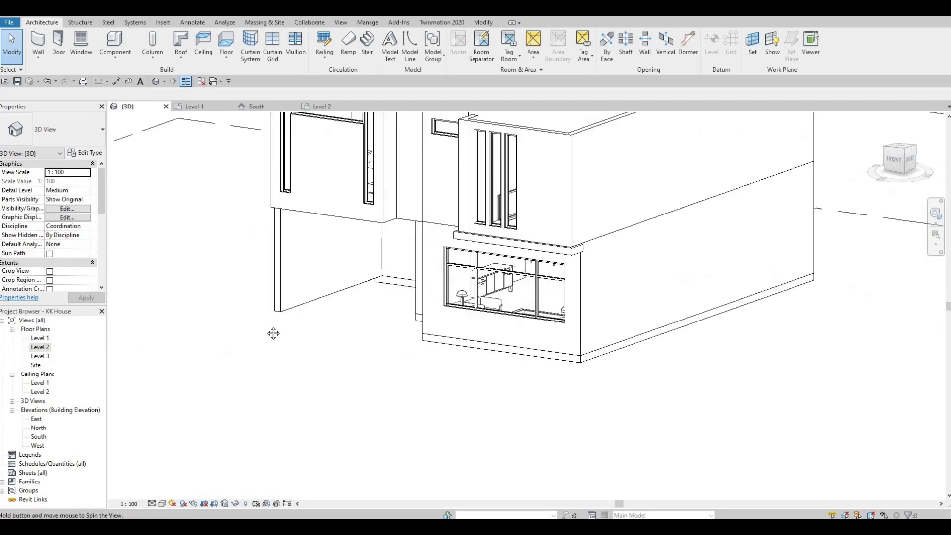
shift+middle_drag(333, 274, 386, 258)
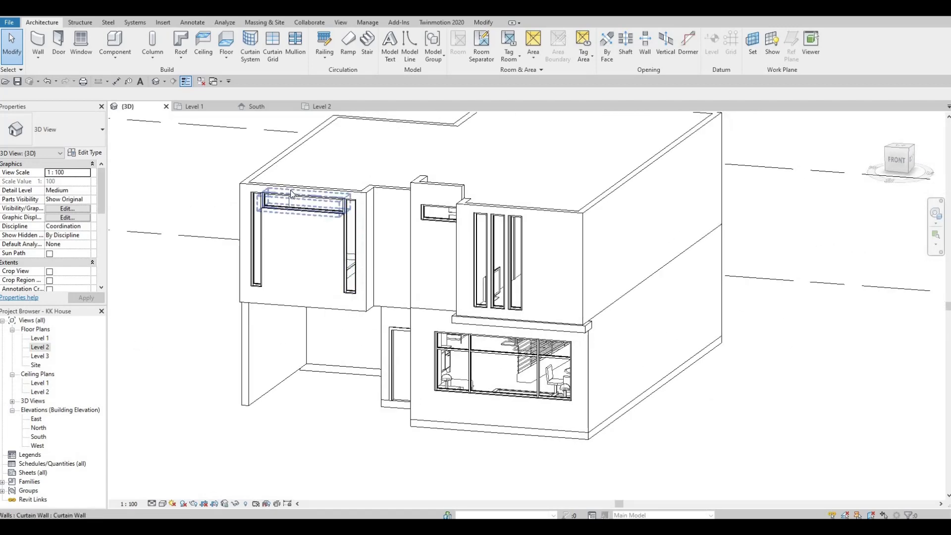
middle_drag(293, 234, 307, 217)
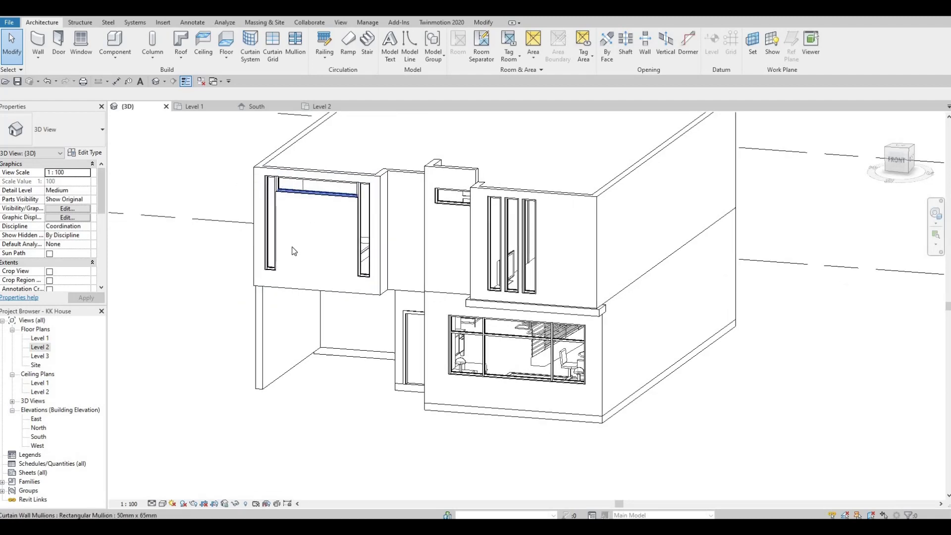
shift+middle_drag(326, 144, 281, 311)
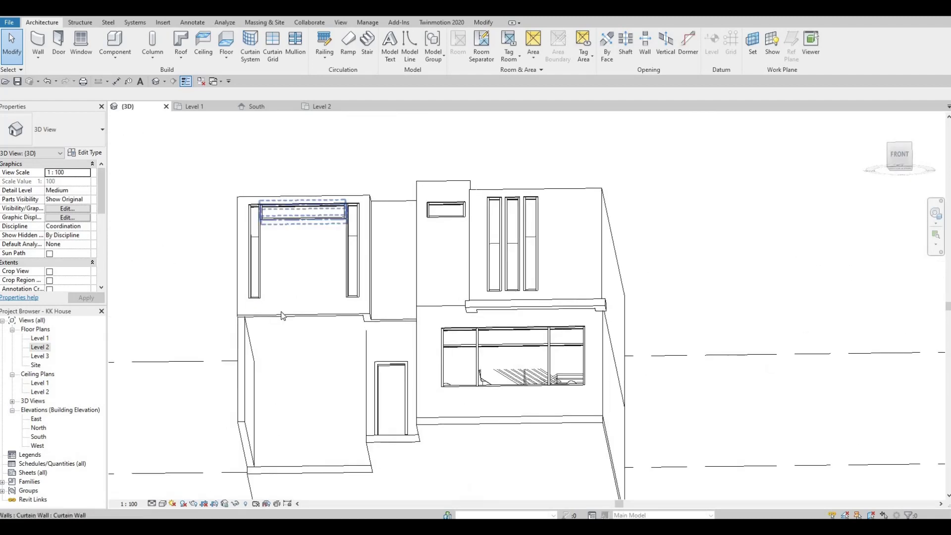
scroll(321, 312, up, 2)
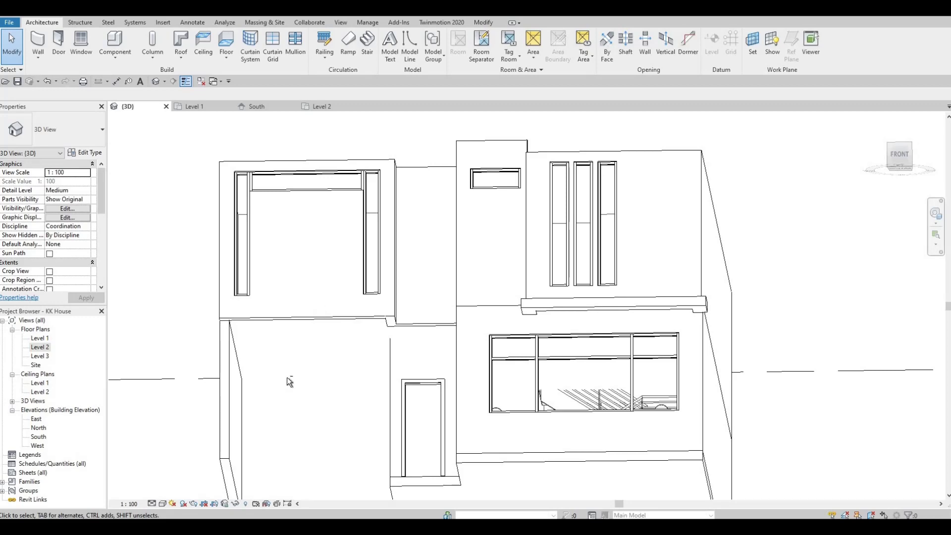
shift+middle_drag(288, 377, 305, 272)
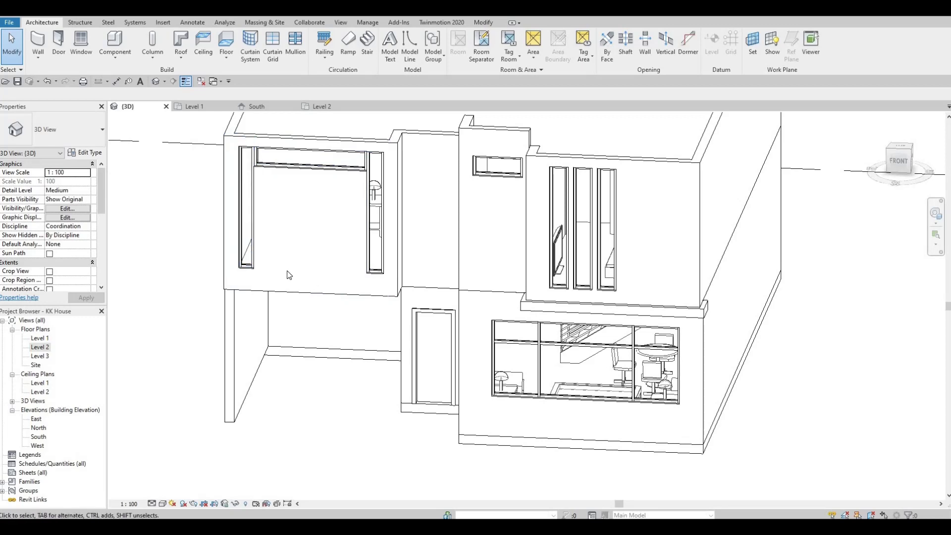
middle_drag(544, 135, 412, 221)
scroll(349, 272, down, 2)
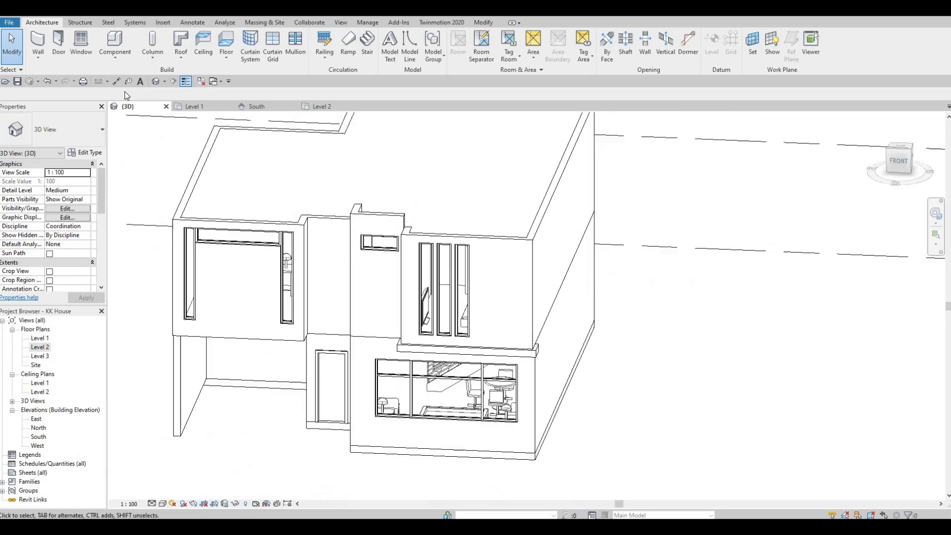
click(115, 54)
key(Return)
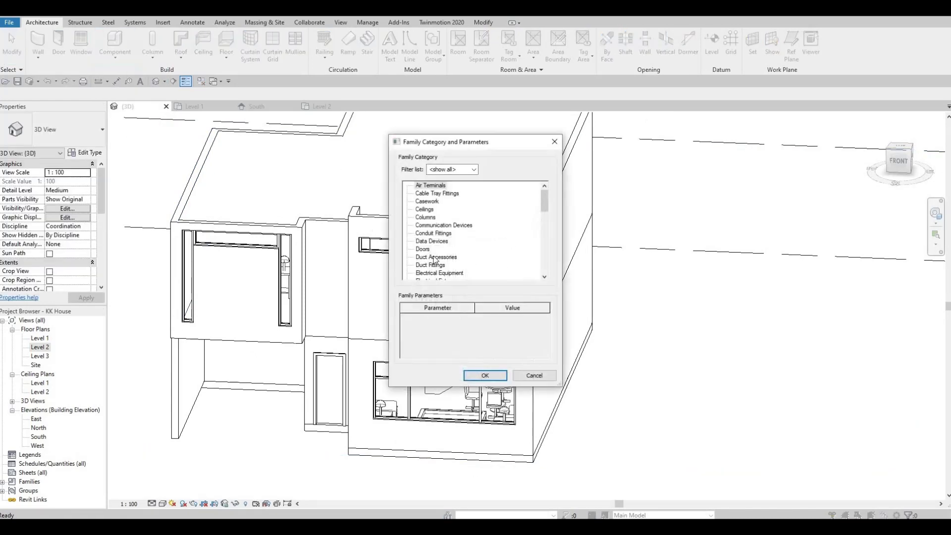
key(Return)
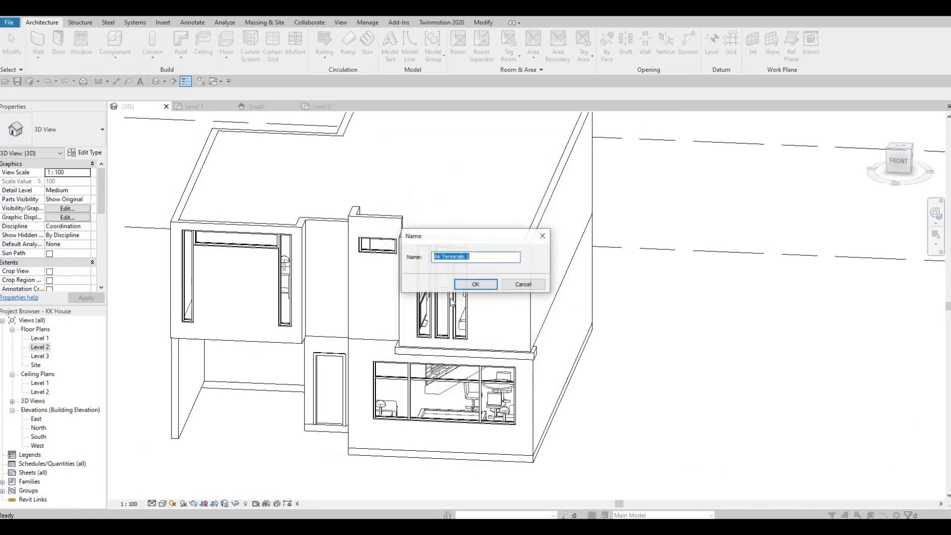
click(468, 284)
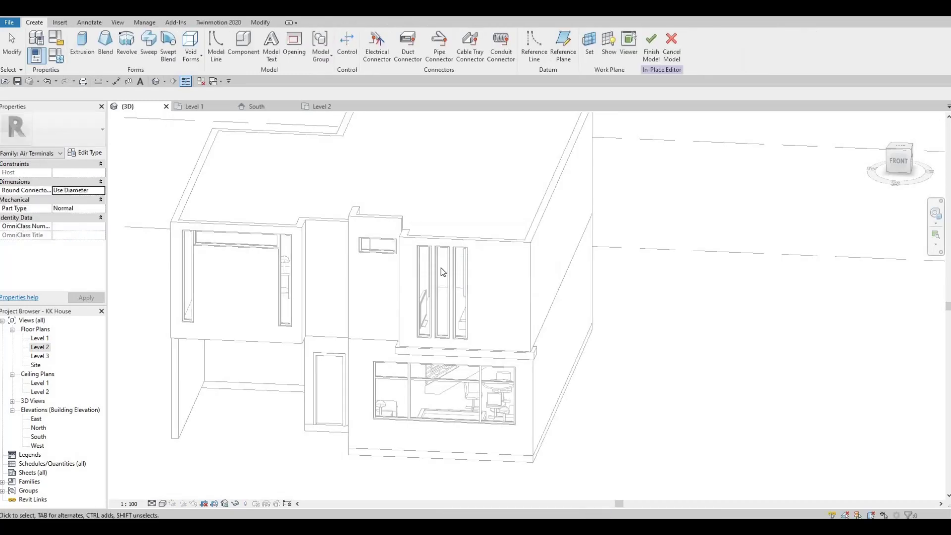
key(ctrl+z)
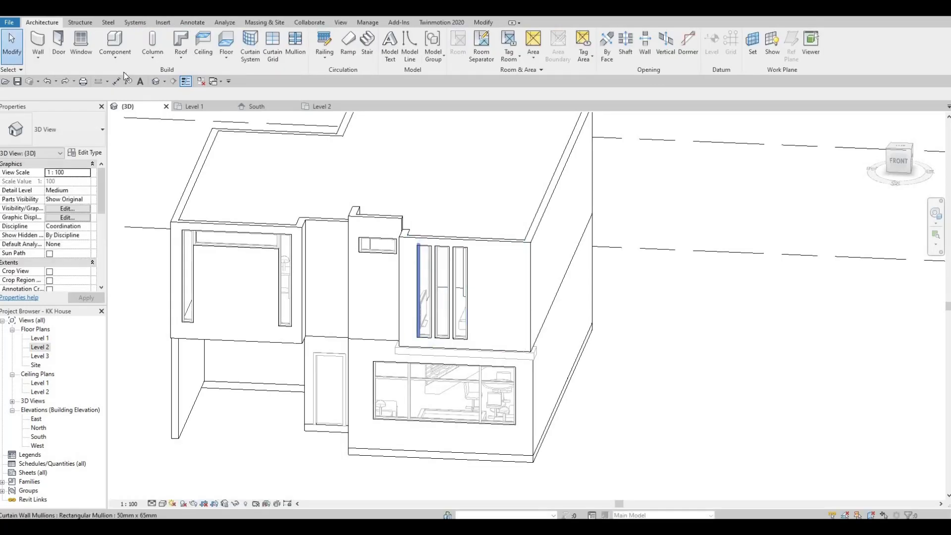
Create an in-place model in the Generic Models category with the suggested name and start an extrusion.
click(114, 98)
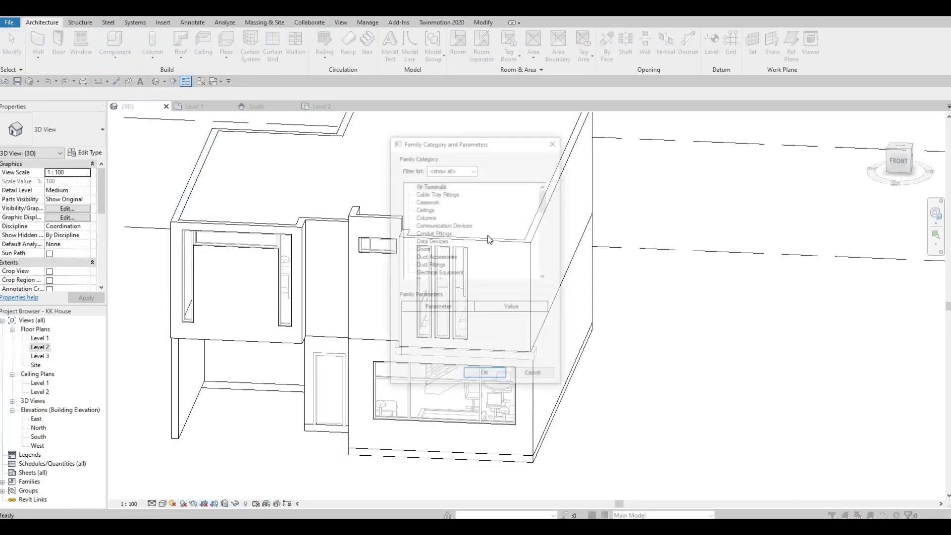
scroll(439, 261, down, 2)
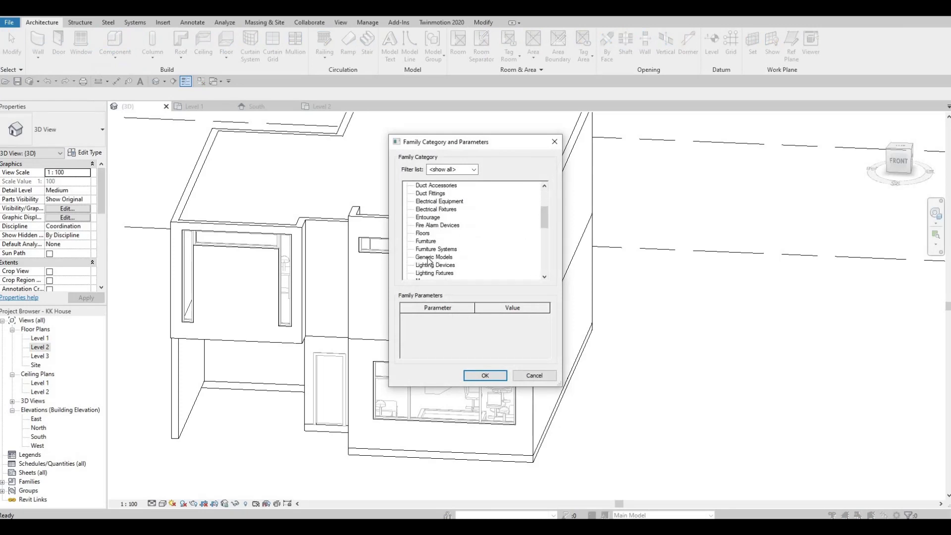
click(476, 372)
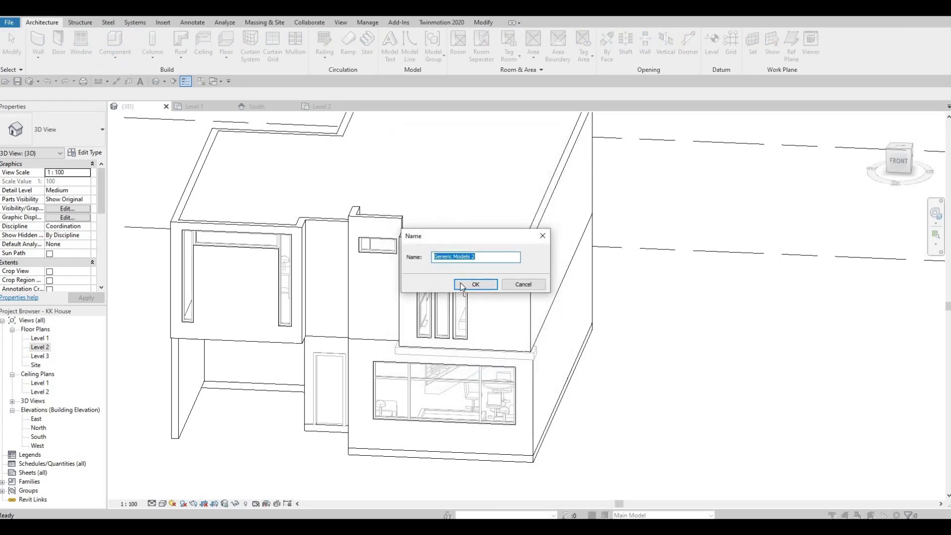
click(461, 285)
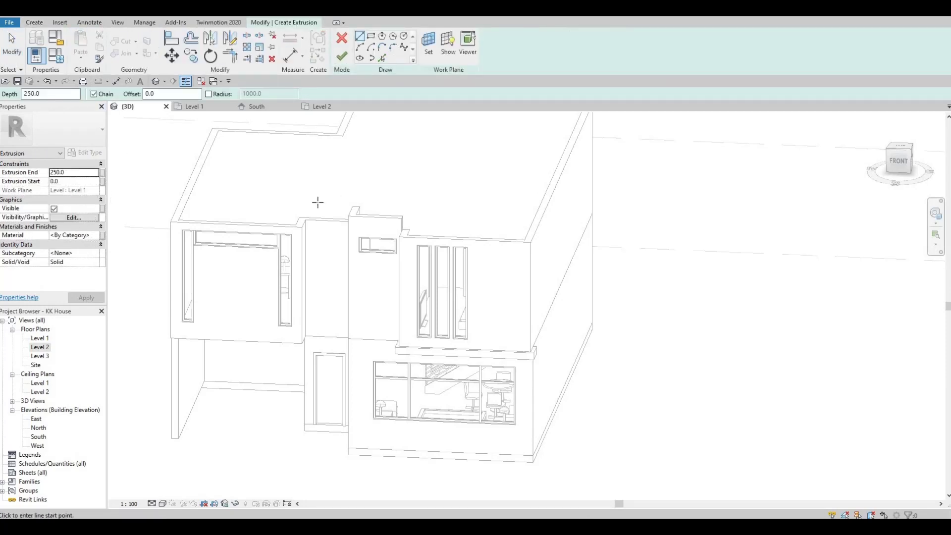
Set the extrusion's work plane by picking the top face of the flat roof behind the raised corner walls.
click(373, 38)
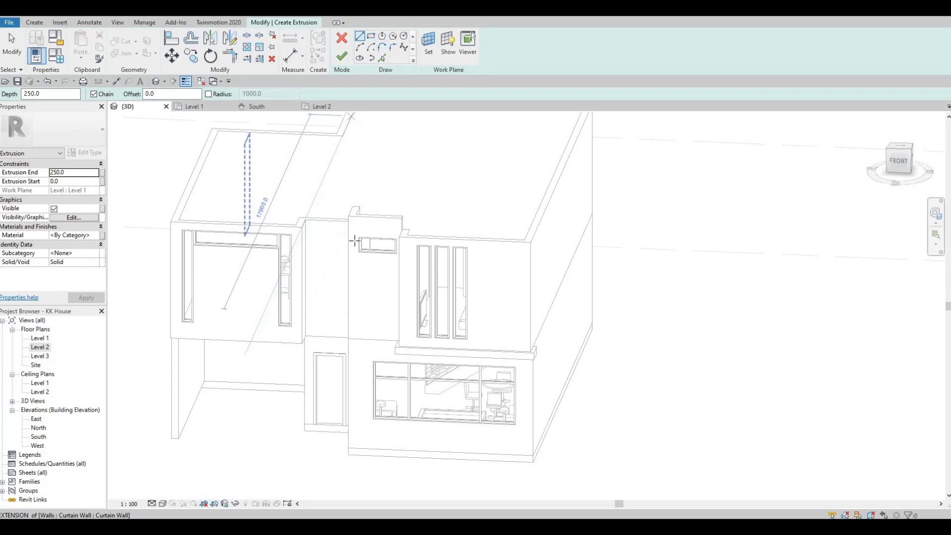
shift+middle_drag(362, 297, 414, 213)
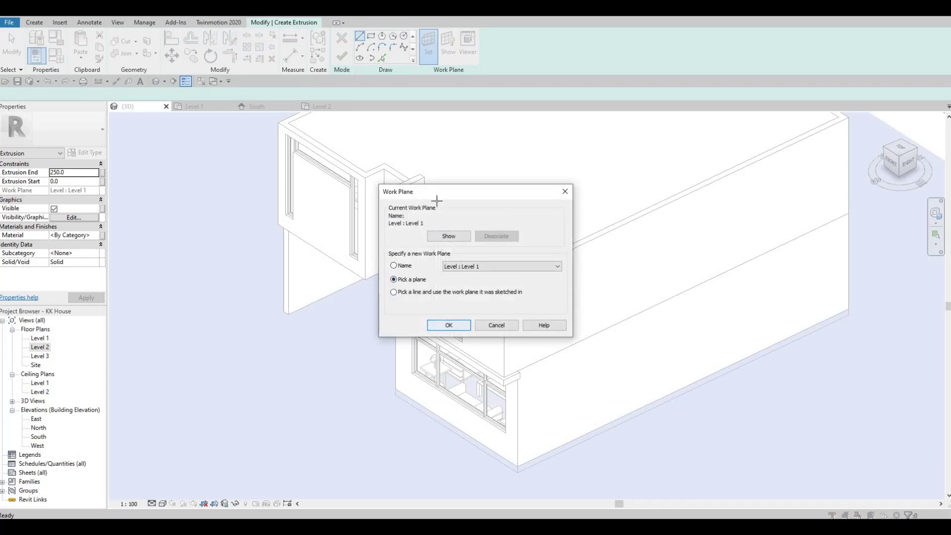
click(448, 325)
scroll(425, 233, up, 2)
shift+middle_drag(375, 308, 519, 202)
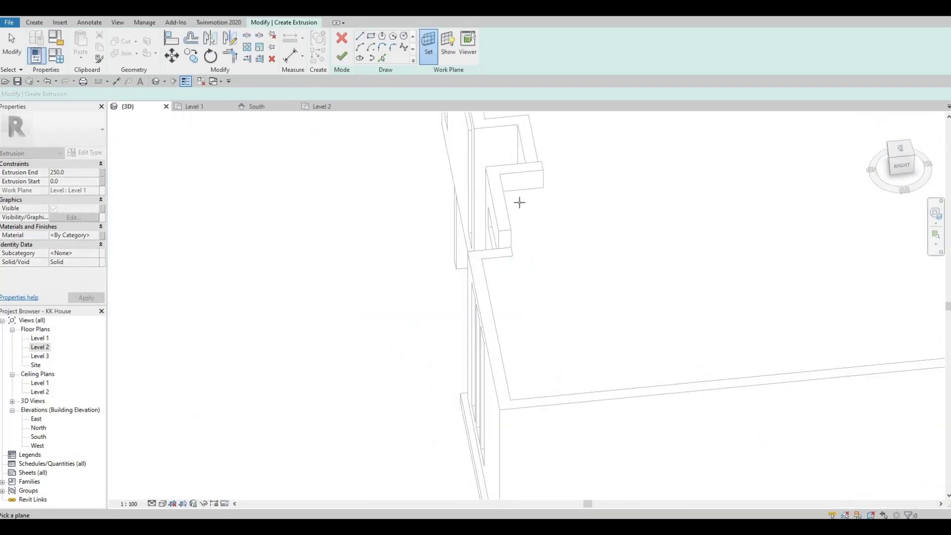
click(517, 231)
shift+middle_drag(507, 140, 429, 264)
Sketch a 700 by 1300 rectangle on the roof inside the raised corner walls and finish the extrusion at 250 depth.
click(372, 37)
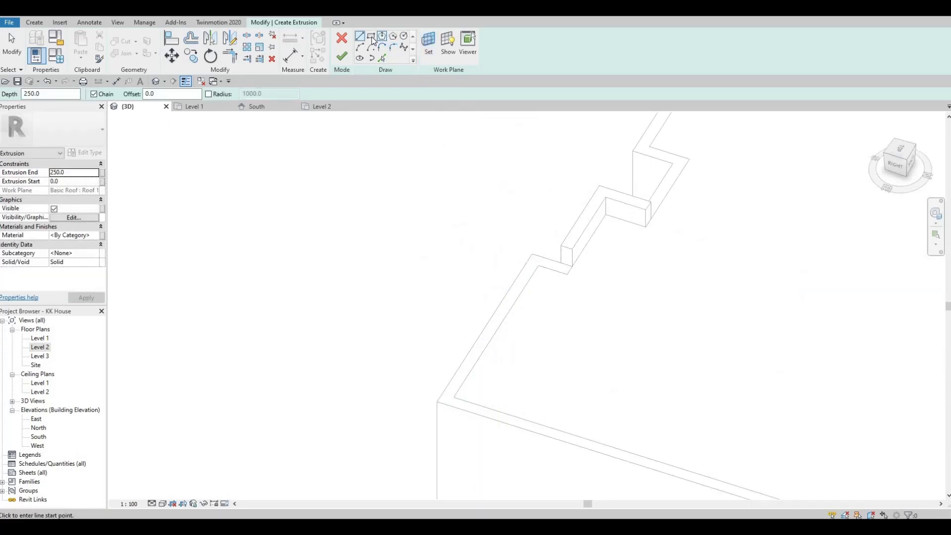
click(605, 216)
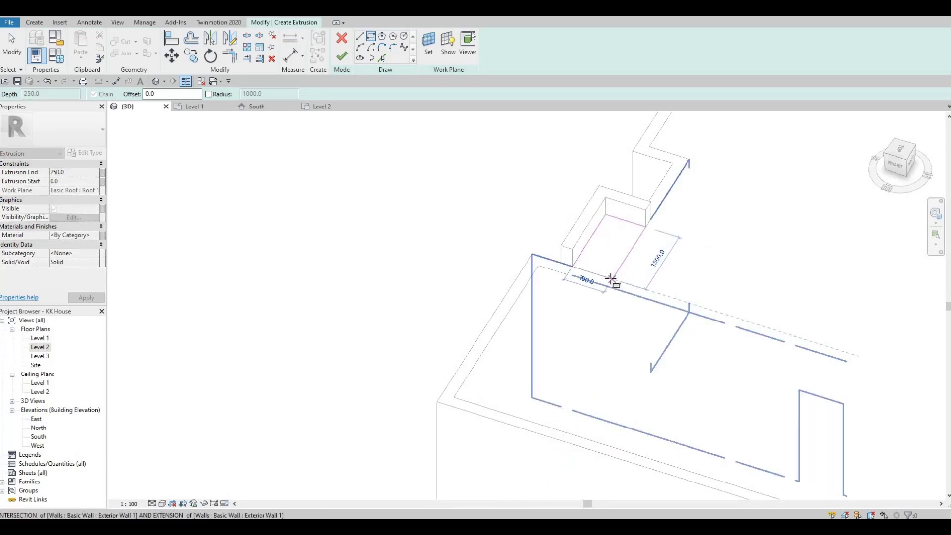
click(613, 280)
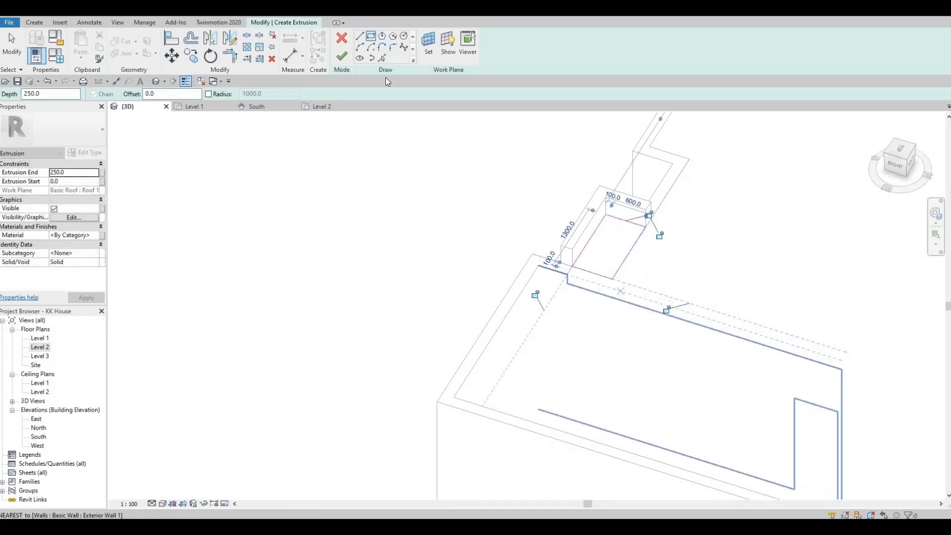
click(345, 59)
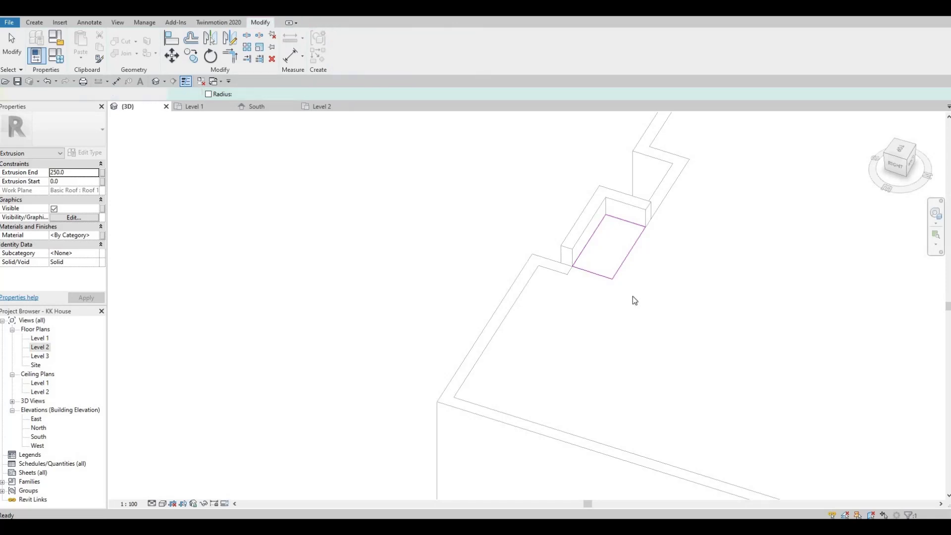
Open the material choices for the selected extrusion and expand the AEC Materials library.
scroll(547, 239, up, 2)
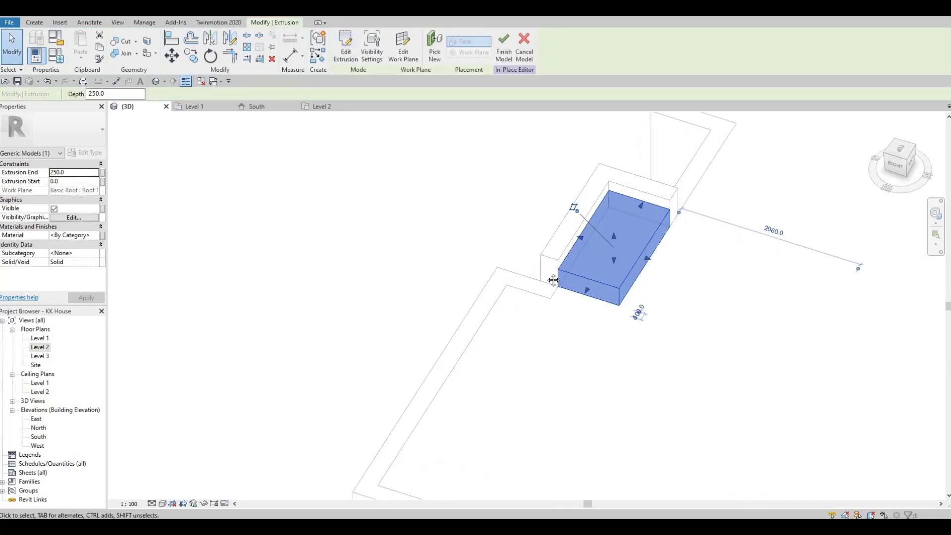
middle_drag(156, 267, 143, 256)
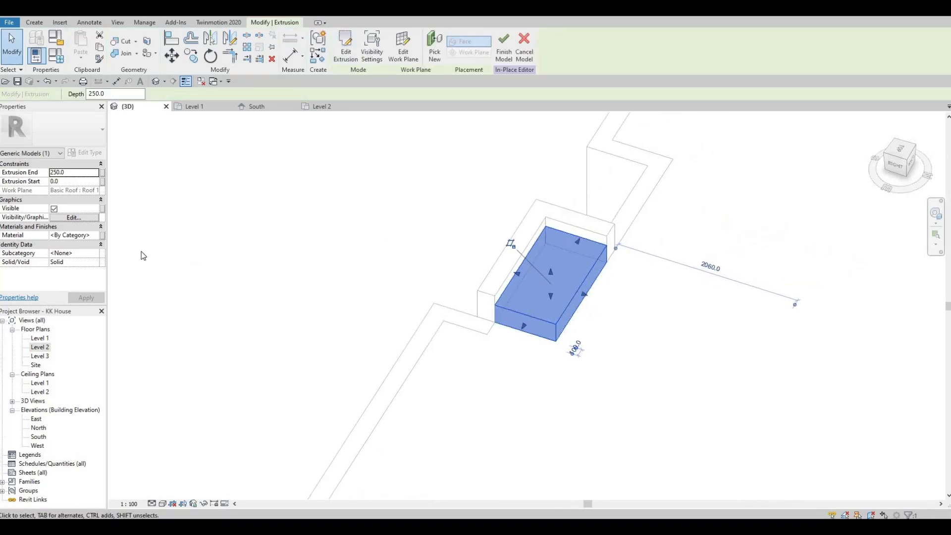
click(94, 235)
click(102, 237)
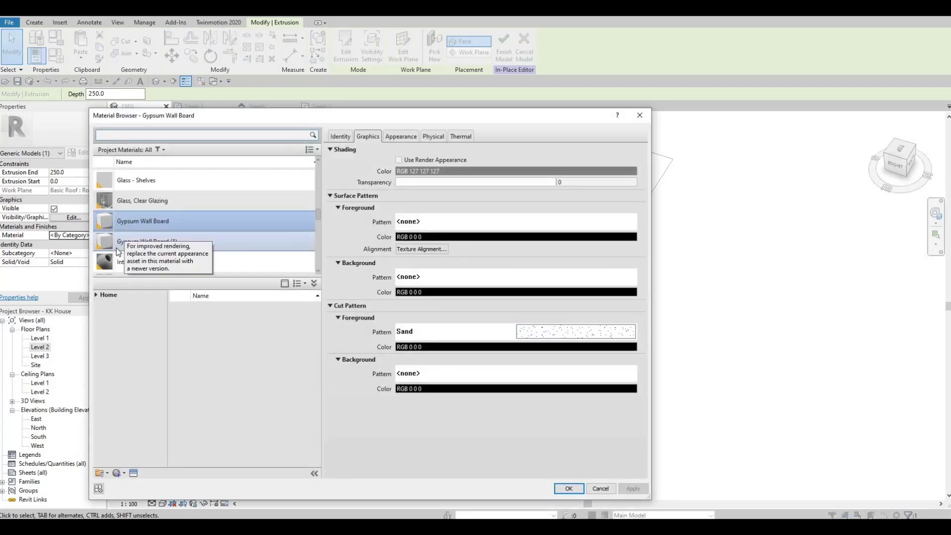
scroll(118, 252, down, 3)
scroll(118, 251, down, 2)
scroll(118, 251, down, 5)
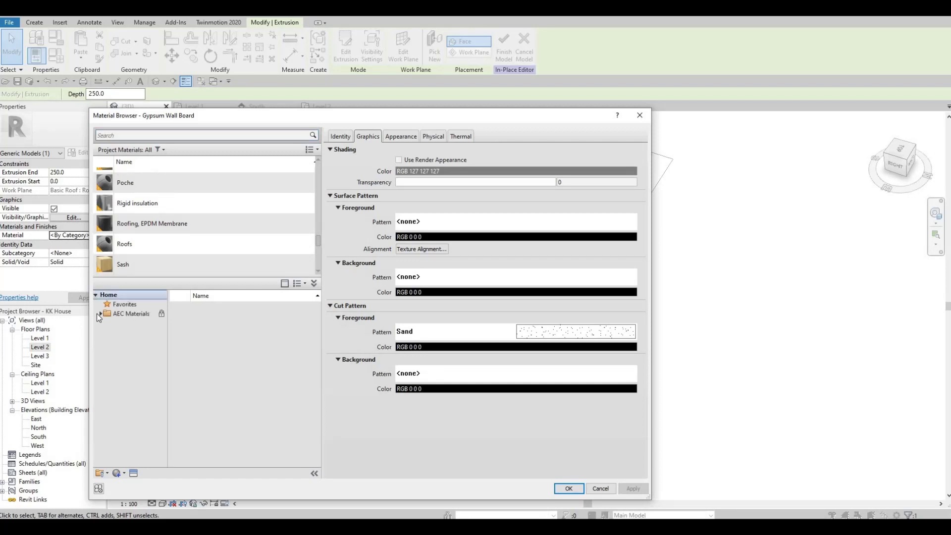
click(97, 313)
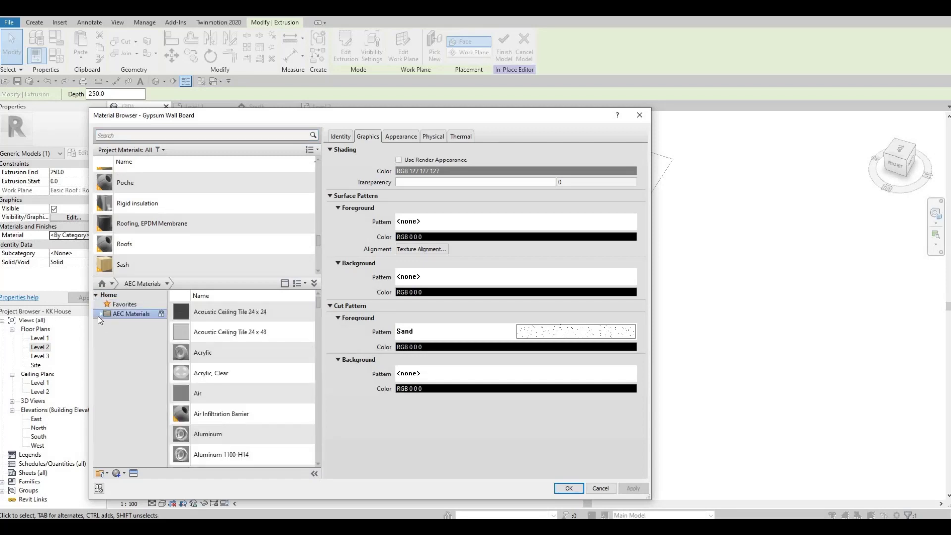
click(99, 314)
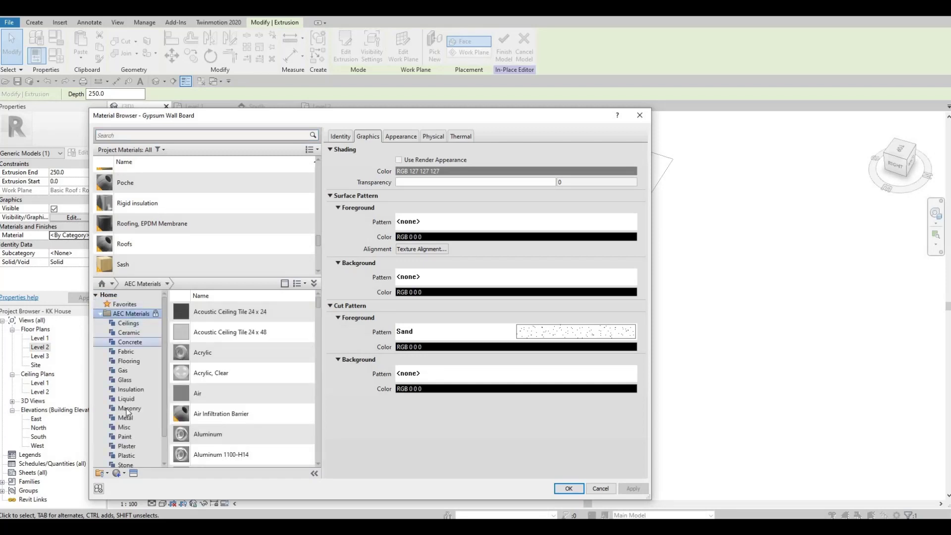
Assign Slate from the library's Stone category to the extrusion and finish the in-place model.
scroll(126, 435, down, 1)
click(125, 436)
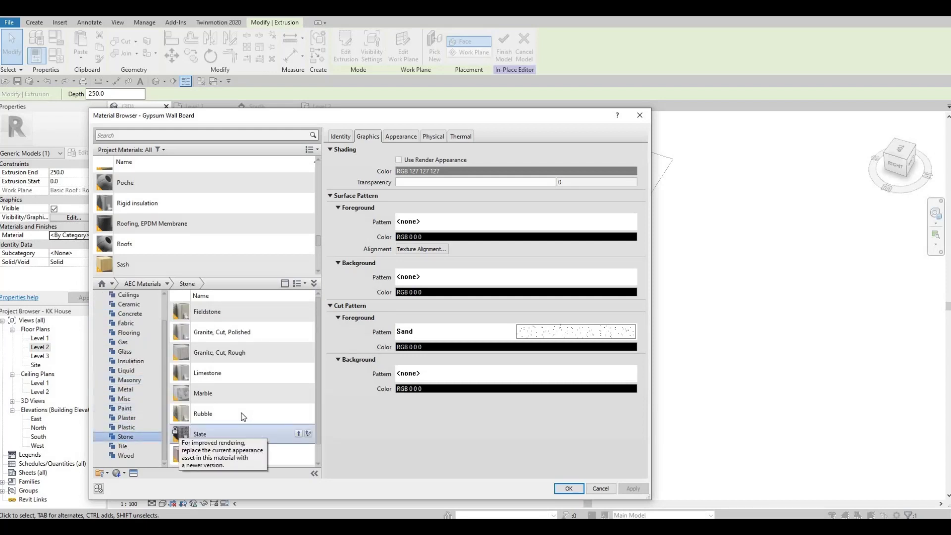
scroll(239, 415, down, 1)
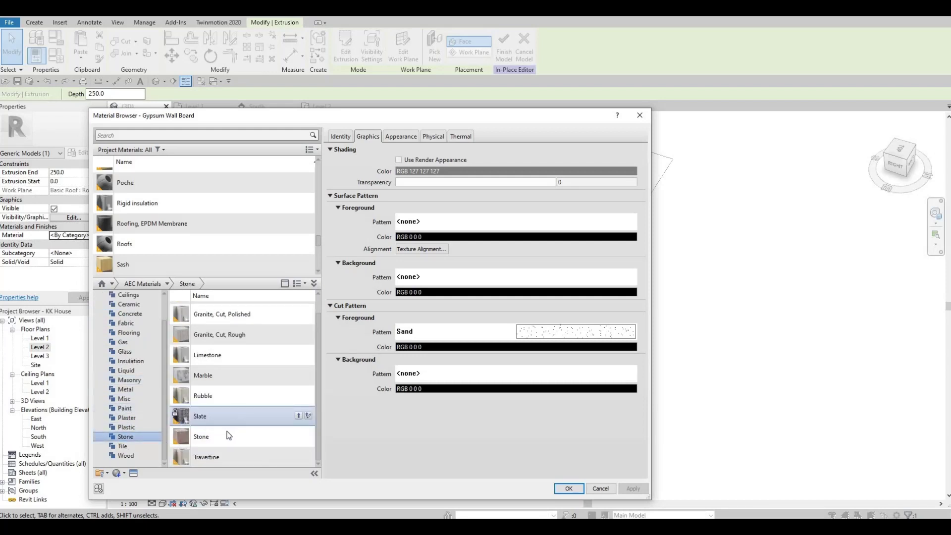
click(298, 415)
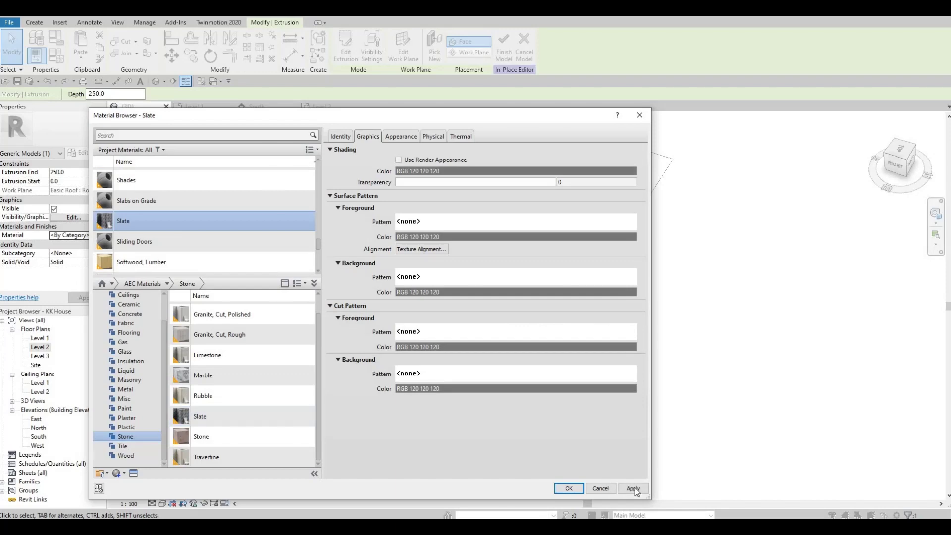
click(634, 488)
click(568, 488)
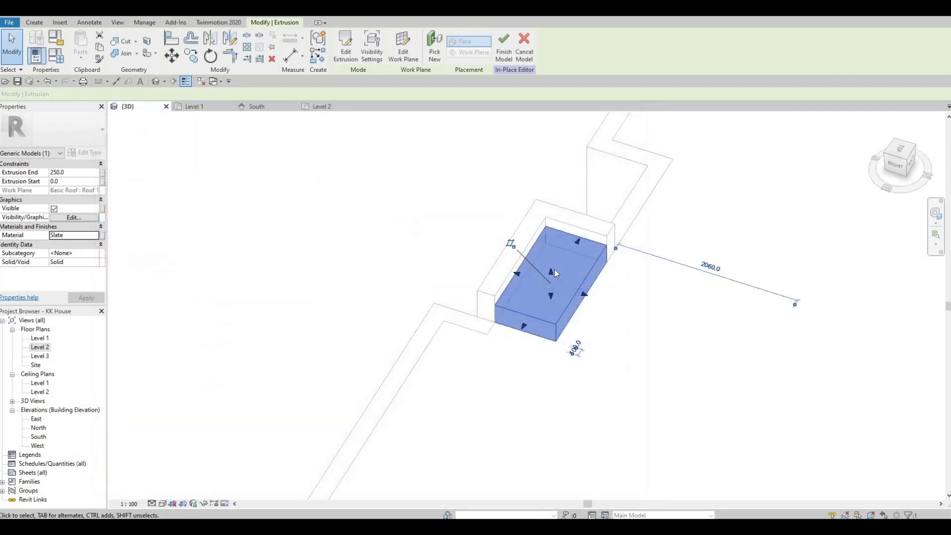
click(502, 56)
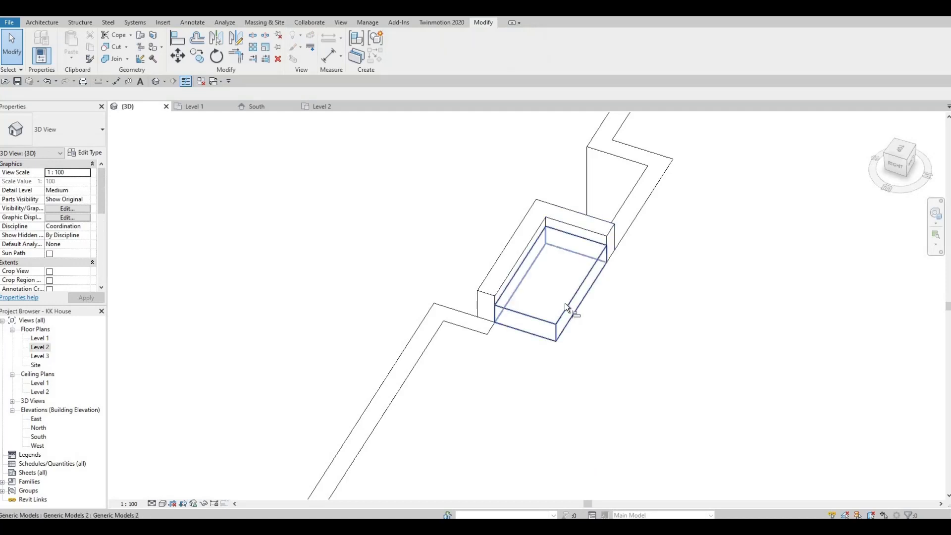
Align the extrusion's top face with the top face of the raised corner walls.
key(l)
click(521, 248)
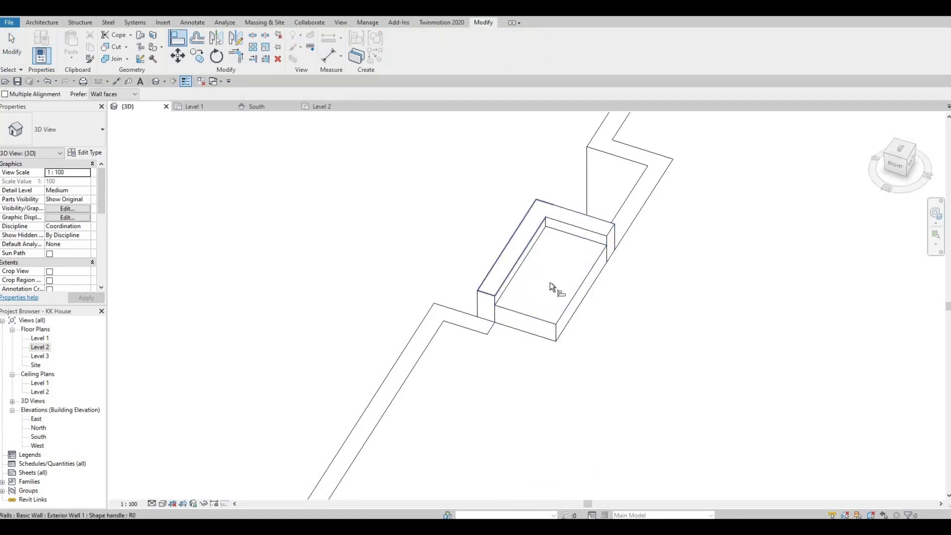
click(567, 313)
shift+middle_drag(358, 384, 476, 338)
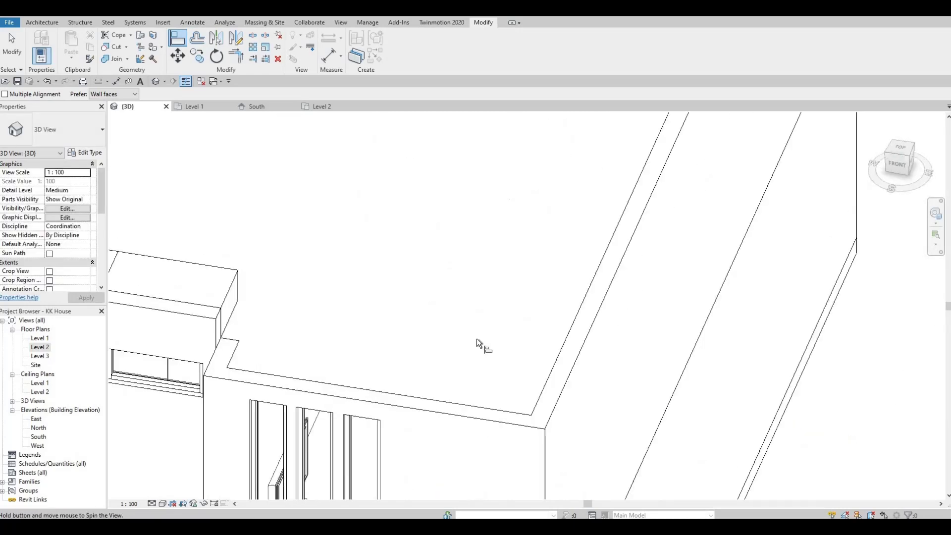
middle_drag(149, 406, 384, 265)
middle_drag(384, 278, 414, 278)
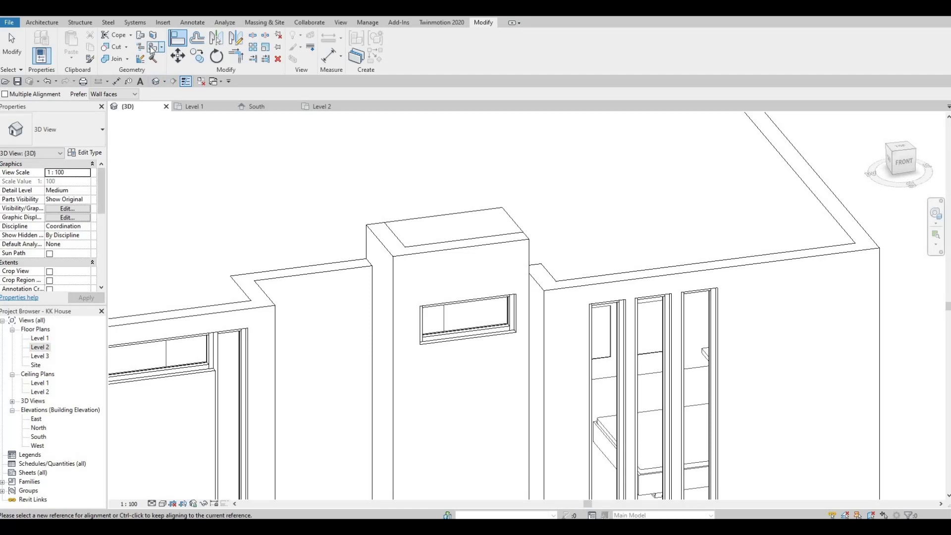
Start the Paint tool and choose the Slate material by searching the project materials for "slate".
key(p)
key(t)
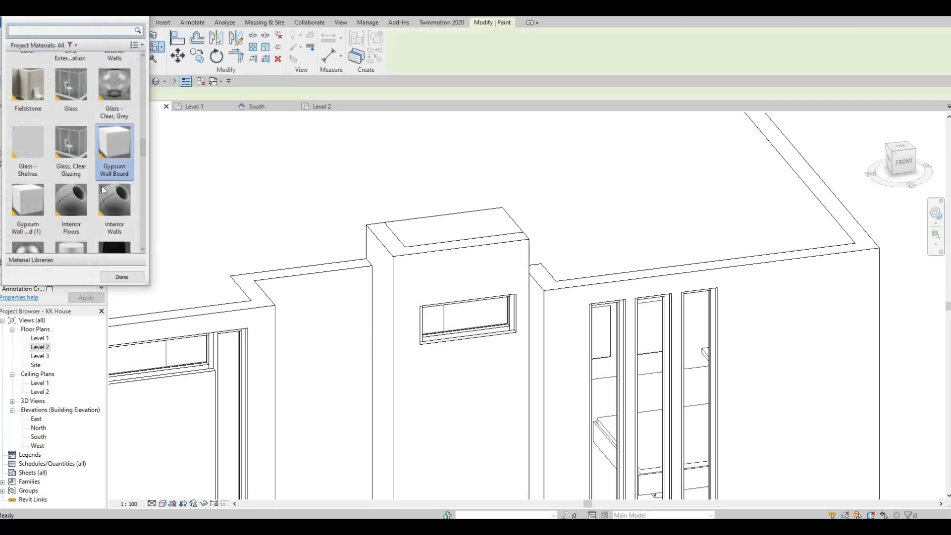
scroll(105, 229, down, 10)
click(105, 228)
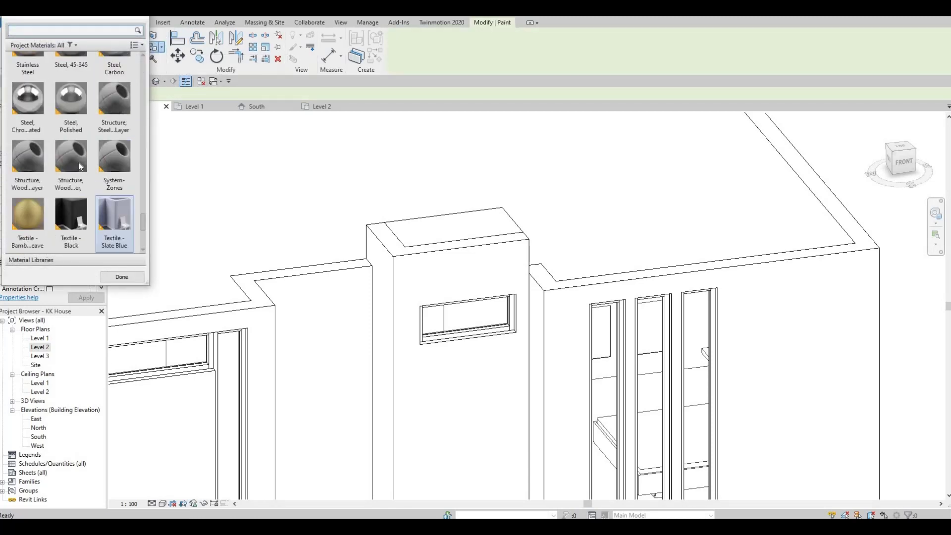
scroll(78, 162, up, 15)
click(48, 31)
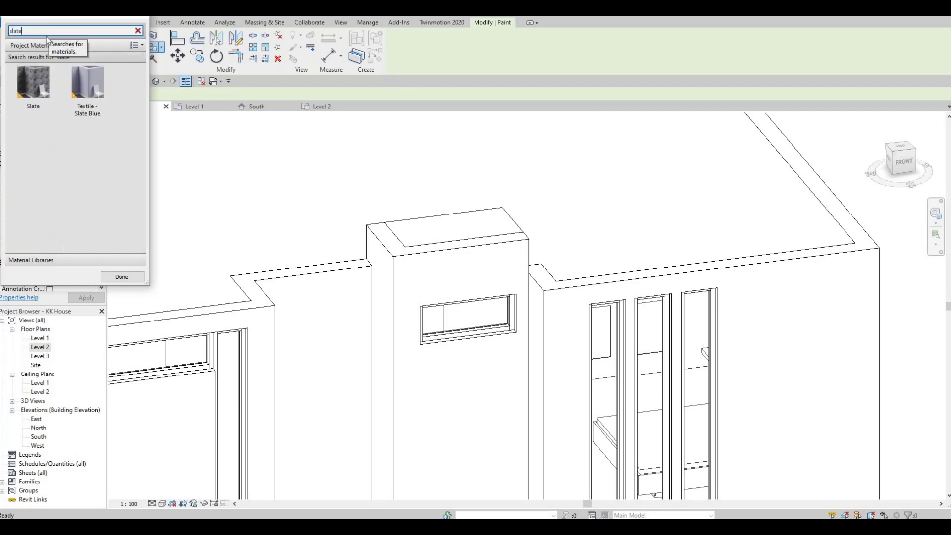
click(29, 103)
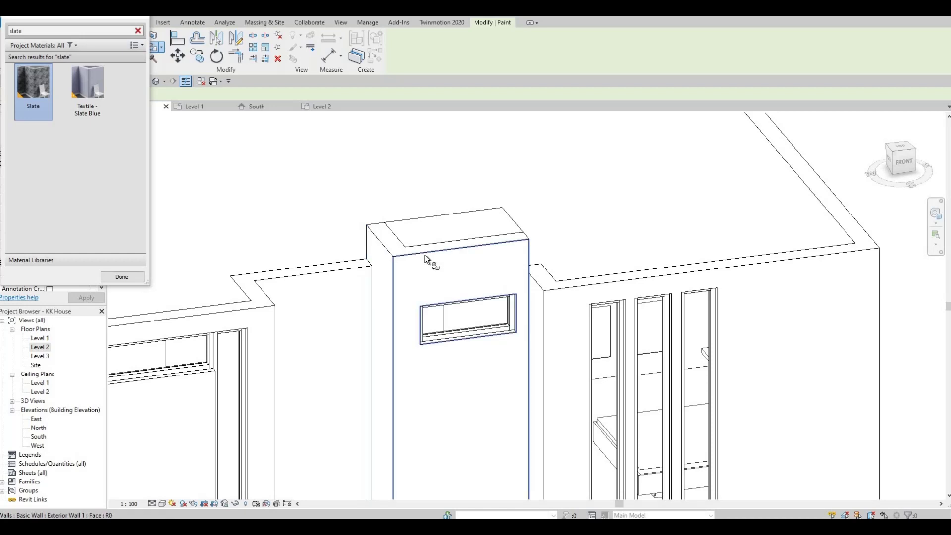
Paint the top face of the raised front wall with Slate and finish painting.
click(448, 243)
shift+middle_drag(465, 349, 513, 335)
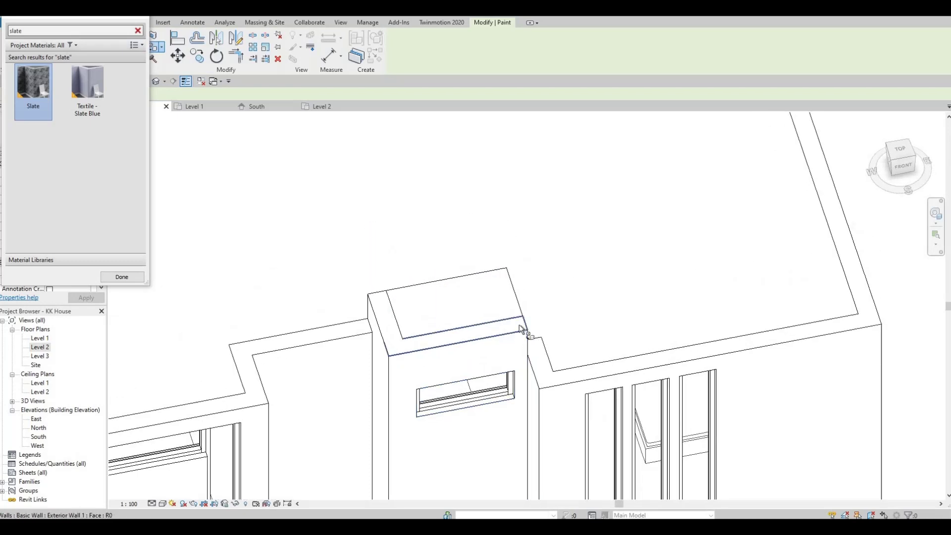
shift+middle_drag(447, 304, 526, 209)
scroll(526, 209, up, 2)
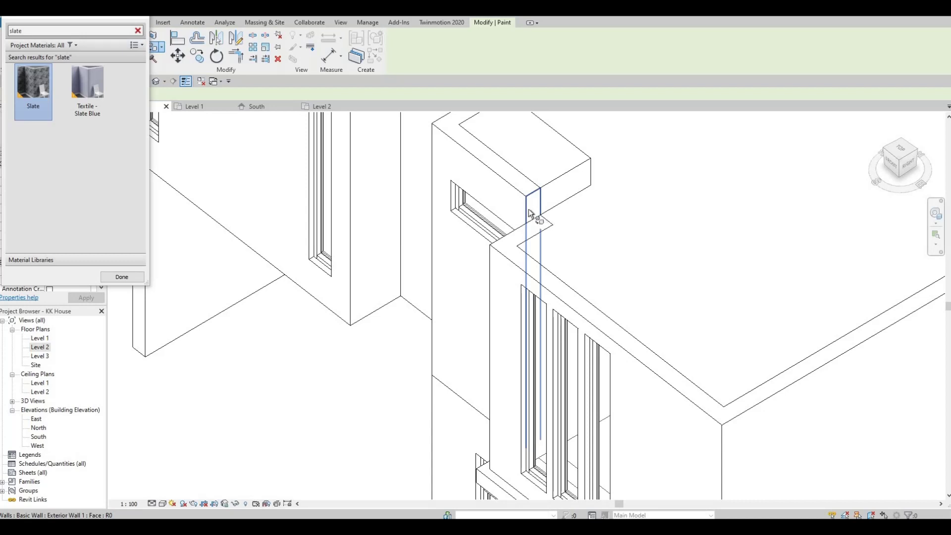
scroll(525, 221, up, 2)
mouse_move(517, 218)
shift+middle_down()
mouse_move(535, 231)
mouse_move(495, 243)
mouse_move(539, 272)
mouse_move(532, 289)
mouse_move(391, 344)
mouse_move(518, 340)
shift+middle_up()
scroll(392, 343, down, 2)
key(Escape)
mouse_move(482, 368)
shift+middle_down()
mouse_move(452, 382)
mouse_move(446, 237)
shift+middle_up()
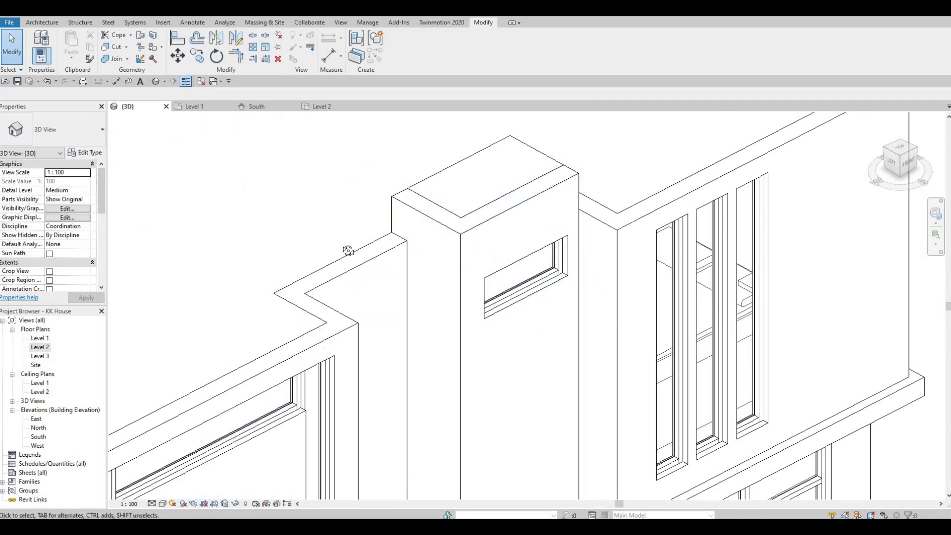
shift+middle_drag(346, 248, 468, 148)
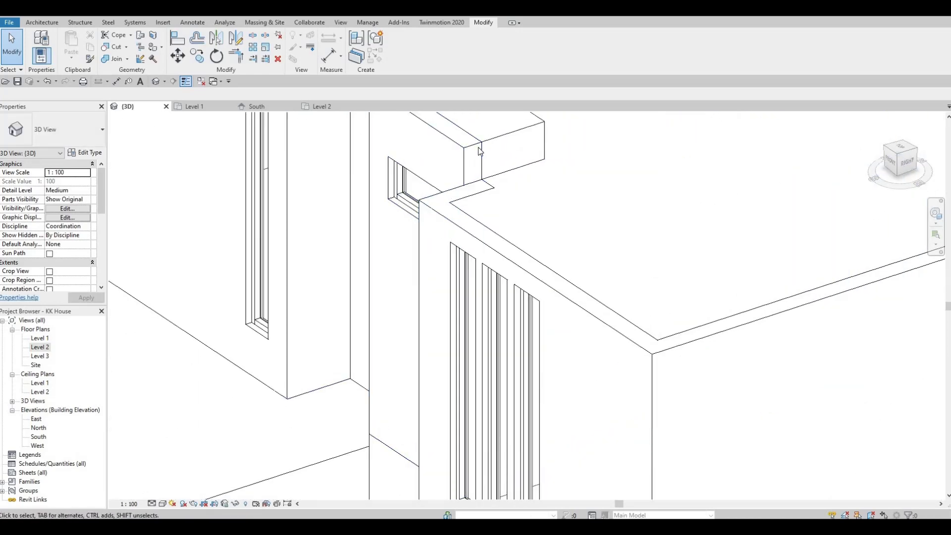
shift+middle_drag(515, 350, 368, 286)
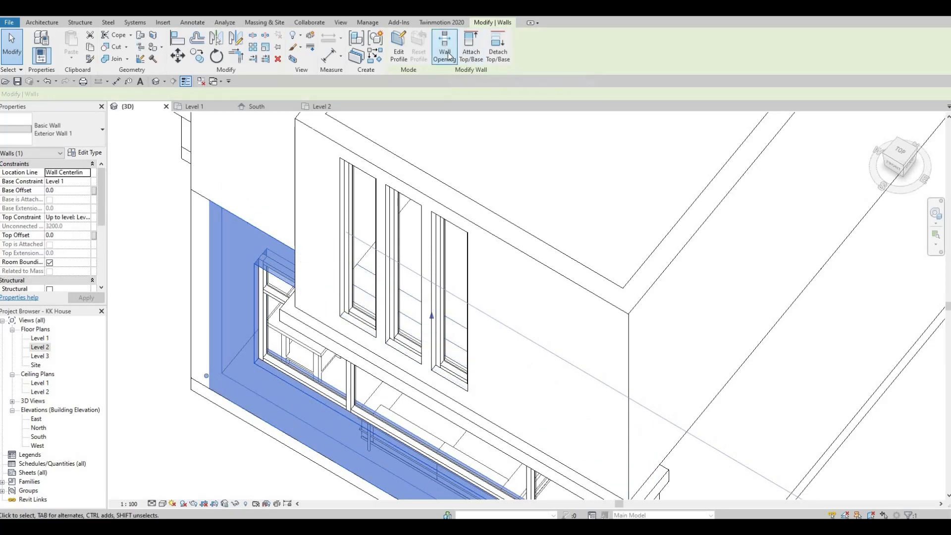
click(399, 247)
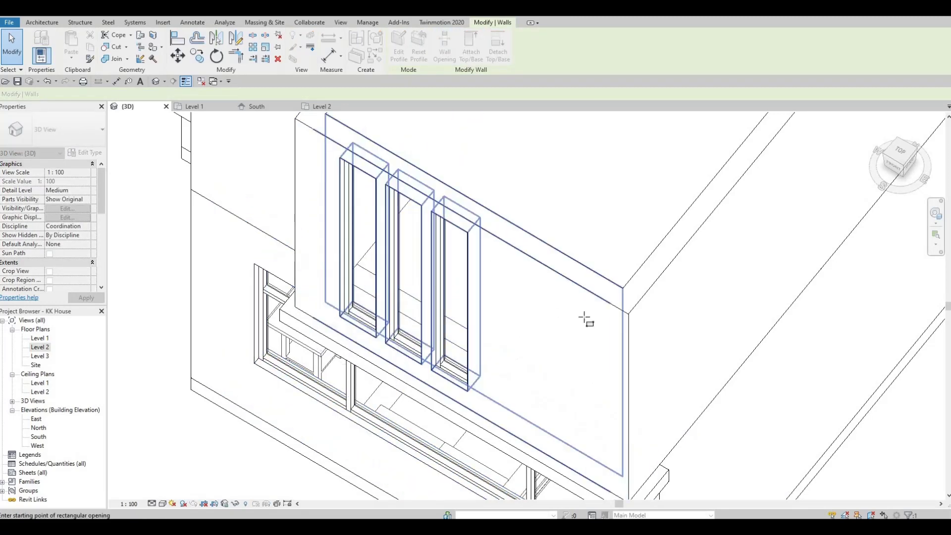
scroll(578, 437, down, 2)
middle_drag(578, 438, 577, 323)
shift+middle_drag(564, 168, 557, 295)
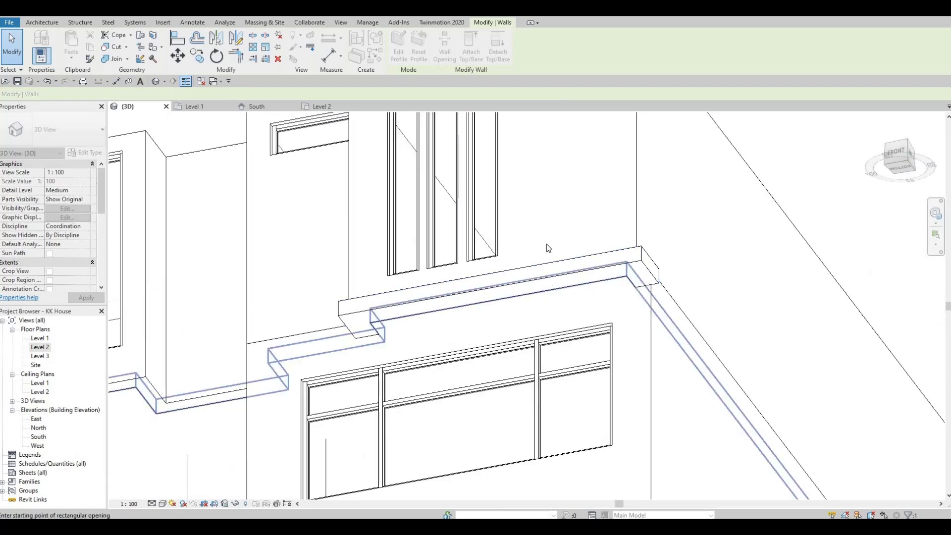
key(Escape)
key(Escape)
Examine the three tall Level 2 windows and the ledge beneath them from high and frontal angles.
scroll(533, 436, up, 1)
shift+middle_drag(523, 435, 495, 504)
shift+middle_drag(432, 327, 380, 386)
shift+middle_drag(446, 257, 413, 295)
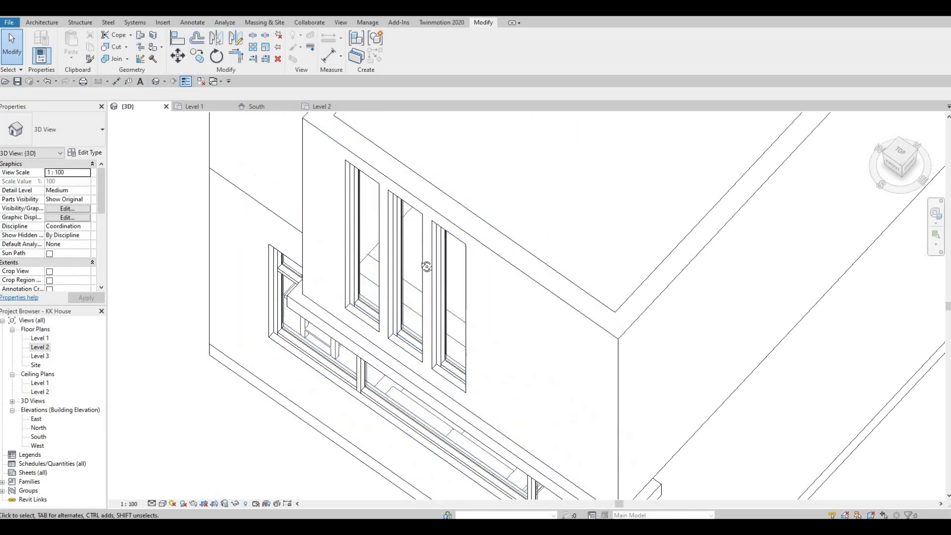
shift+middle_drag(485, 238, 494, 119)
middle_drag(487, 218, 492, 119)
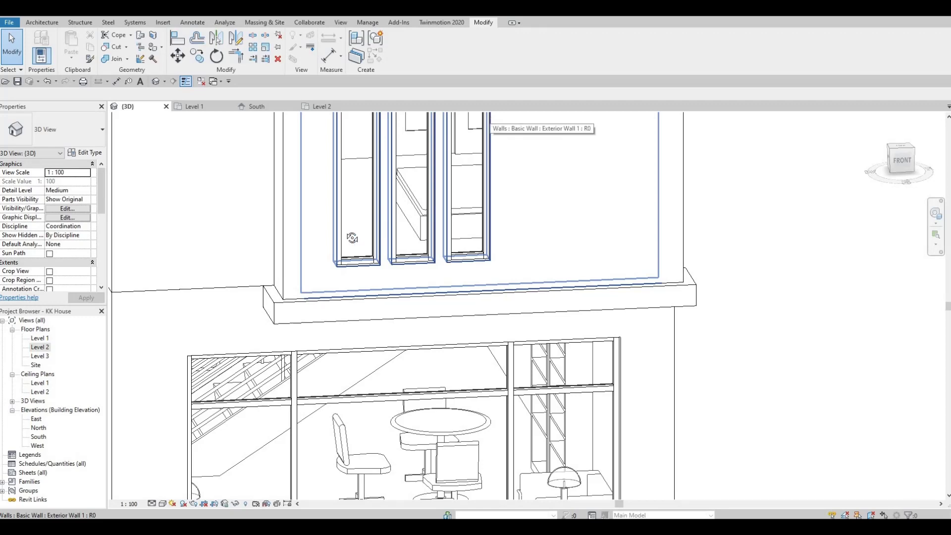
shift+middle_drag(352, 238, 376, 314)
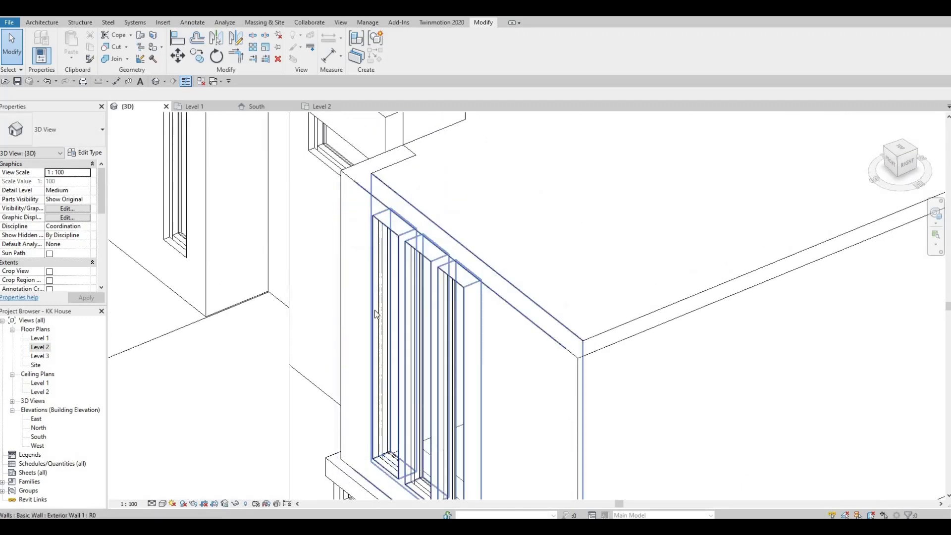
scroll(384, 184, up, 2)
middle_drag(388, 210, 374, 307)
scroll(388, 199, up, 3)
scroll(487, 211, down, 3)
middle_drag(430, 332, 528, 170)
Examine the whole front facade, including the raised block and projecting ledge, from several sides.
scroll(544, 234, down, 4)
scroll(531, 196, down, 1)
middle_drag(529, 238, 520, 170)
scroll(431, 297, down, 2)
shift+middle_drag(416, 337, 471, 278)
scroll(454, 287, up, 5)
scroll(471, 278, down, 5)
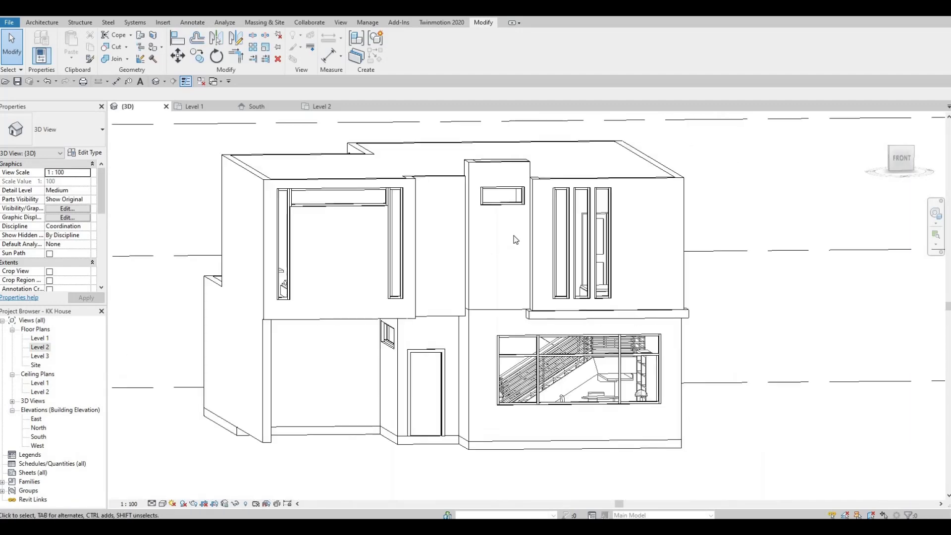
shift+middle_drag(515, 240, 624, 317)
scroll(605, 247, up, 3)
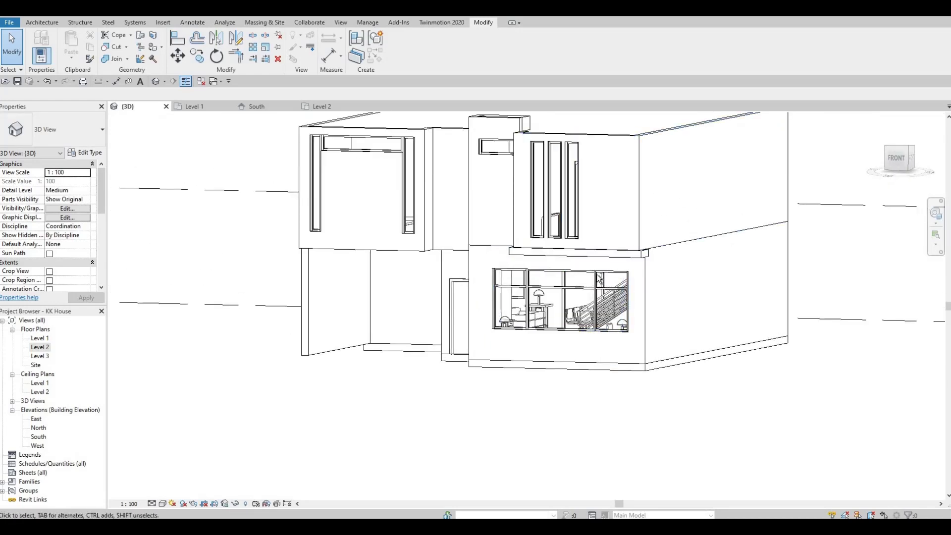
shift+middle_drag(597, 277, 535, 263)
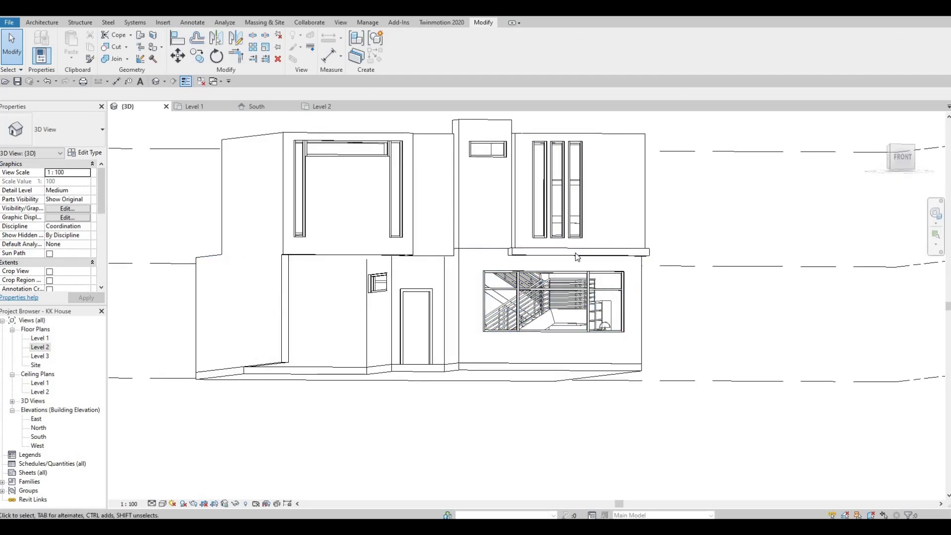
shift+middle_drag(569, 258, 583, 248)
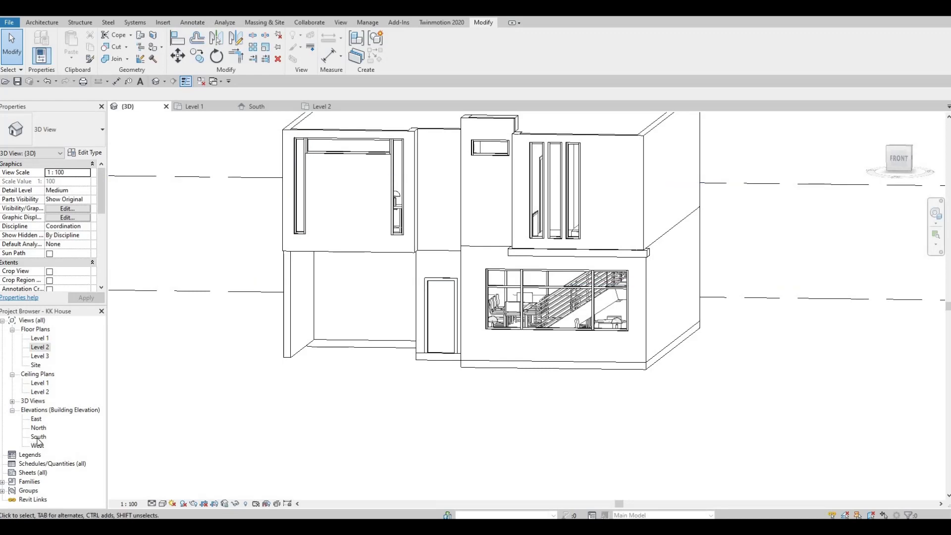
Open the South elevation and start a new in-place model component in the Generic Models category, accepting its default name.
middle_drag(281, 175, 413, 228)
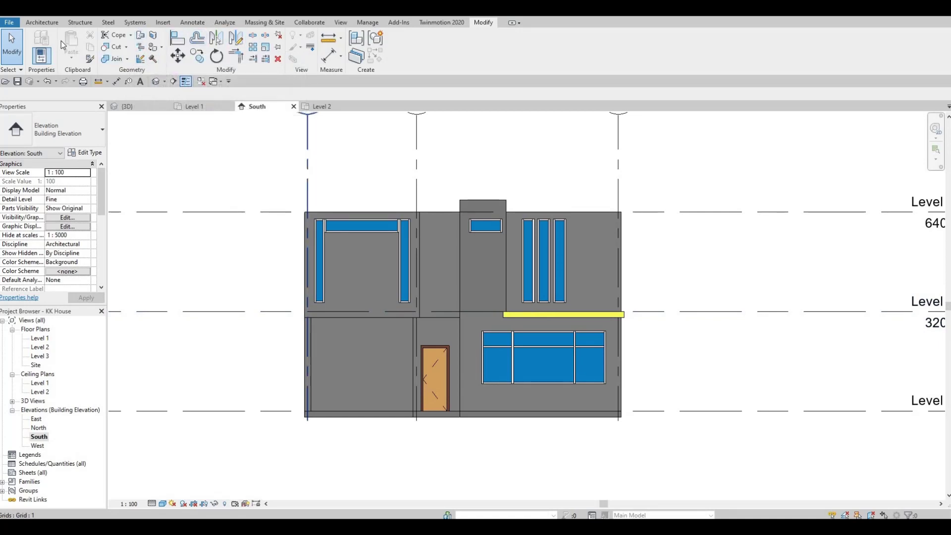
click(47, 25)
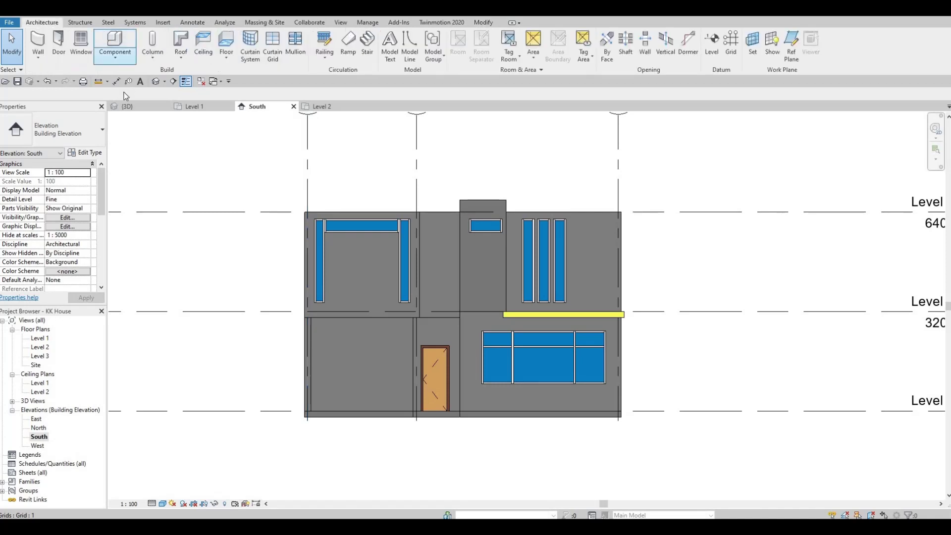
click(115, 58)
click(139, 101)
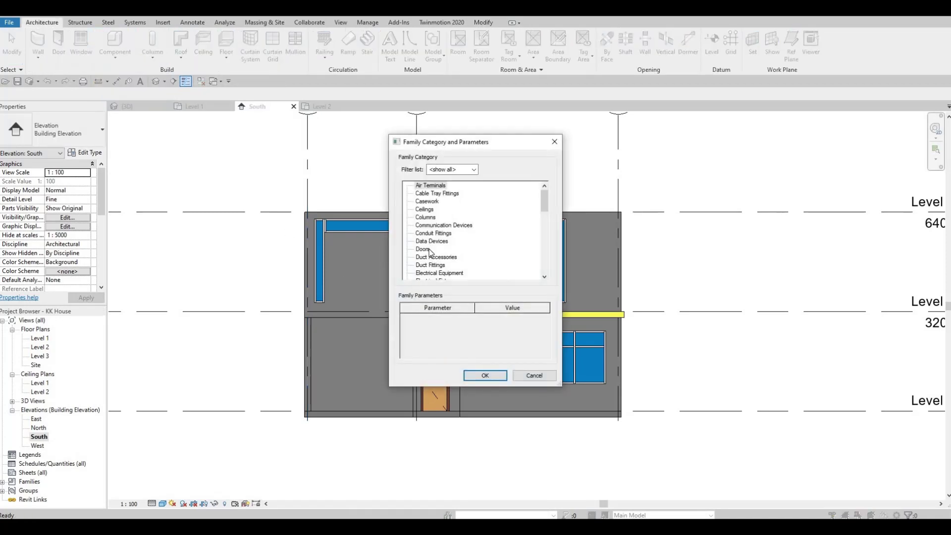
scroll(430, 245, down, 4)
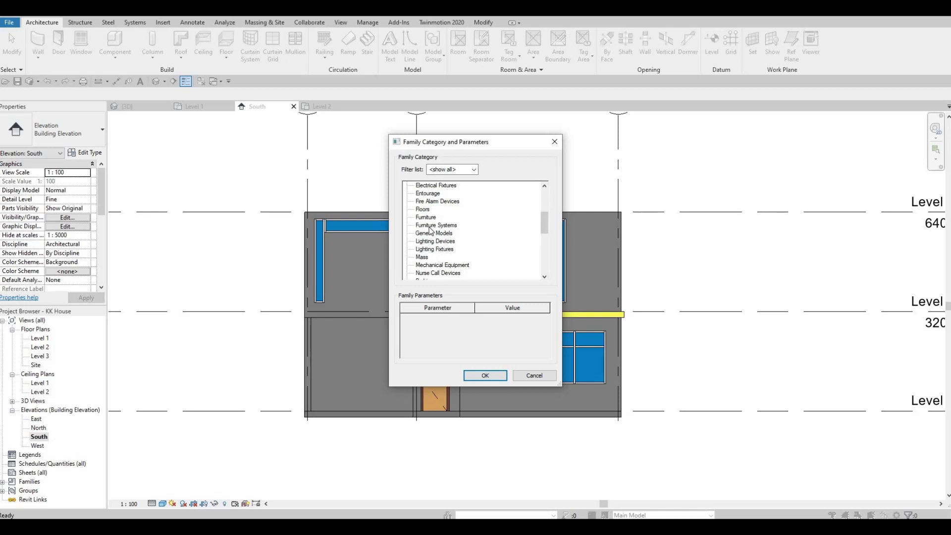
click(485, 375)
click(465, 286)
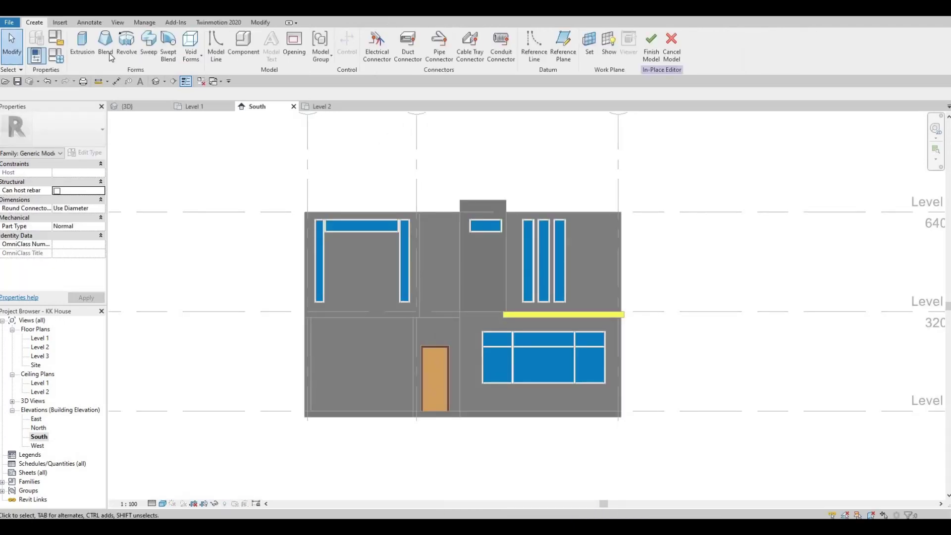
Start an extrusion on the front face of the Level 2 wall around the U-shaped window group, with Gypsum Wall Board as material.
click(91, 54)
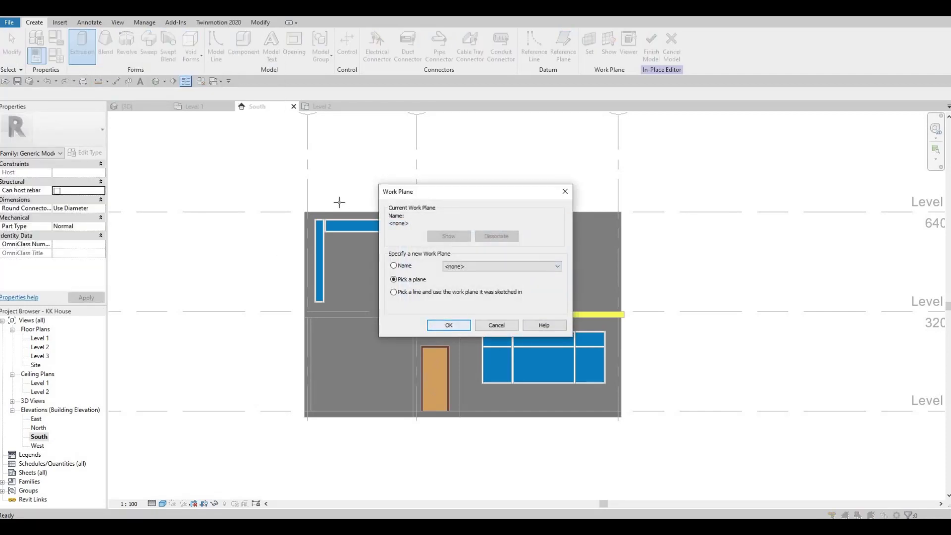
key(Return)
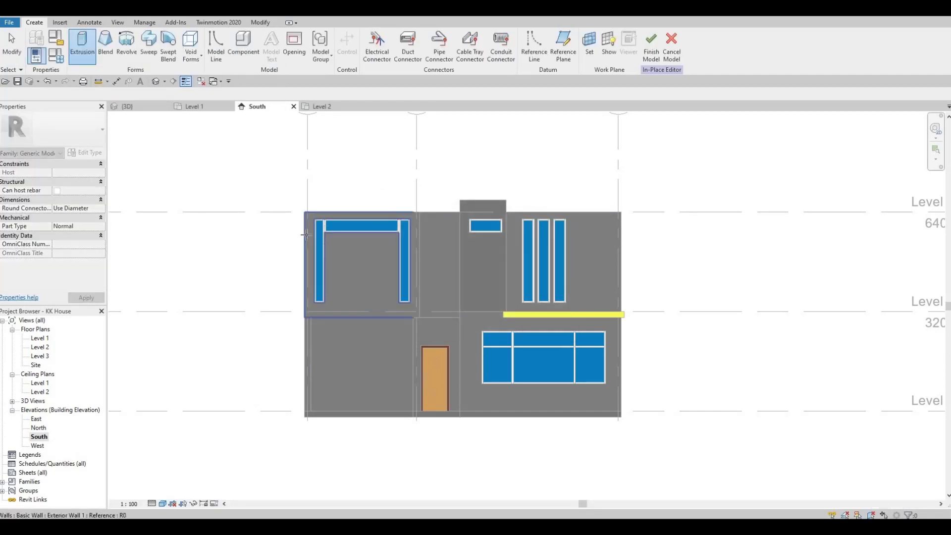
click(235, 240)
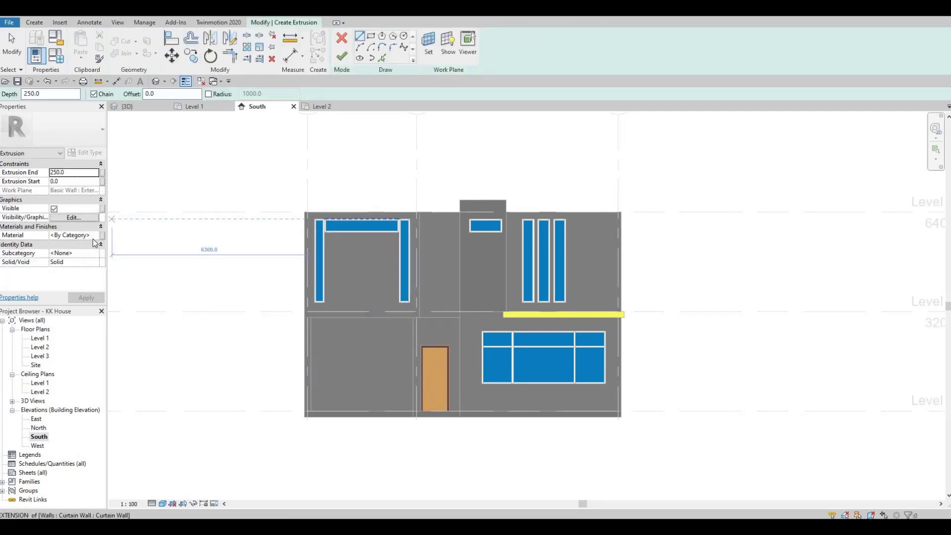
click(97, 236)
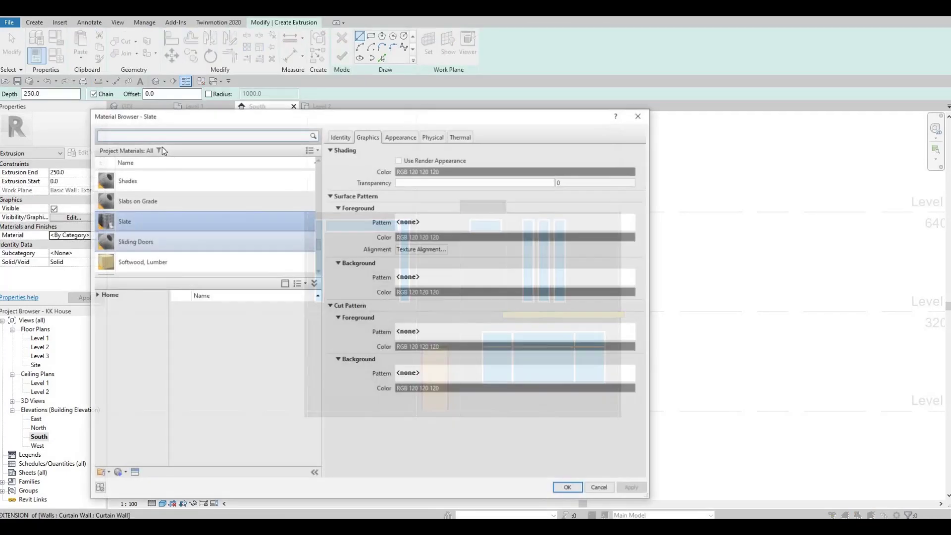
click(159, 135)
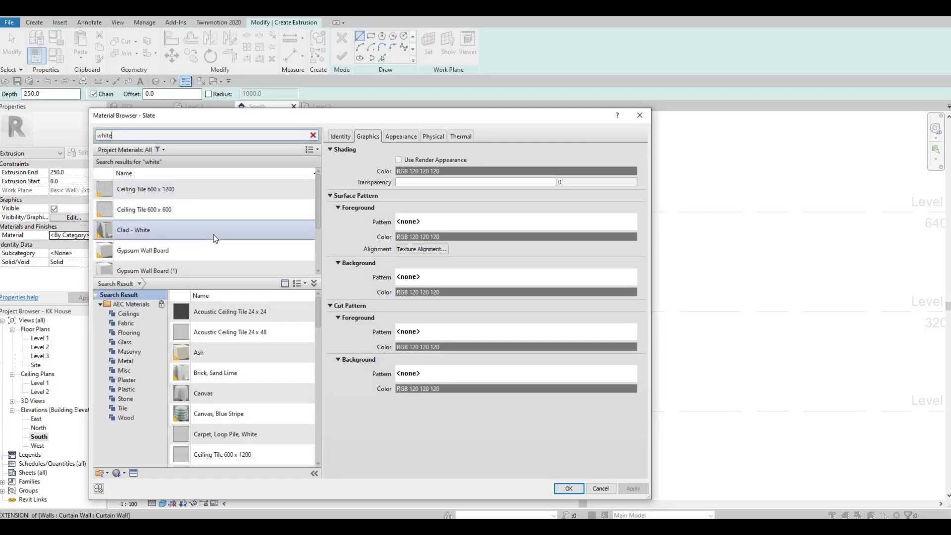
click(237, 253)
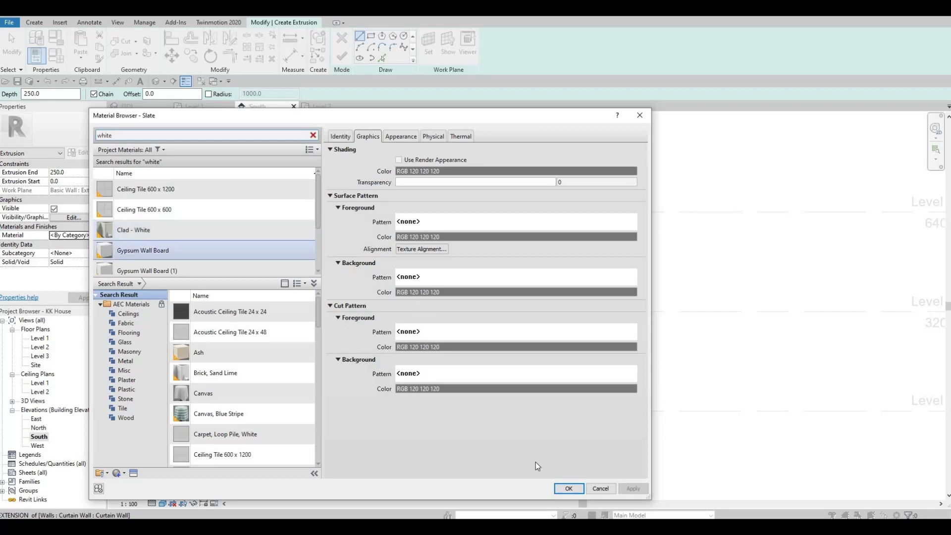
click(568, 488)
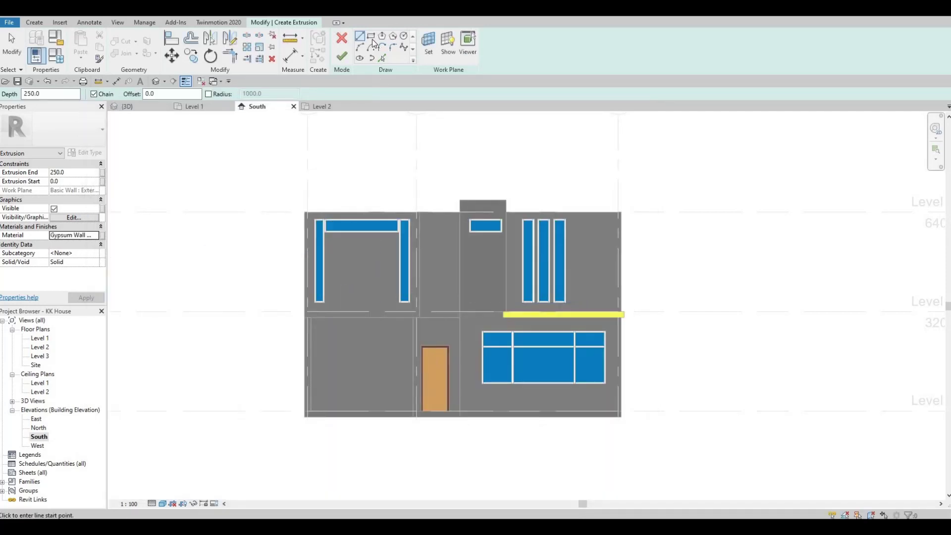
scroll(445, 233, up, 5)
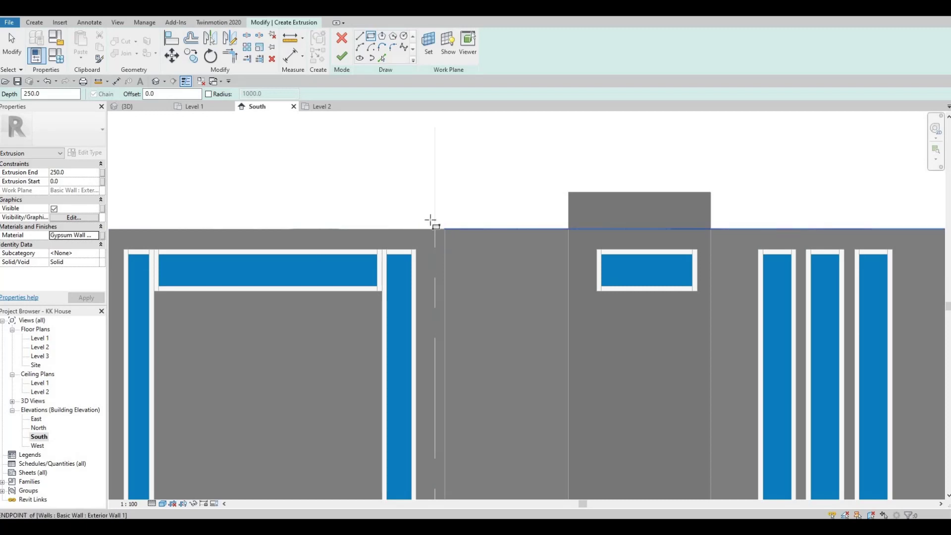
click(445, 228)
middle_drag(256, 224, 382, 200)
scroll(383, 200, down, 1)
scroll(282, 213, up, 3)
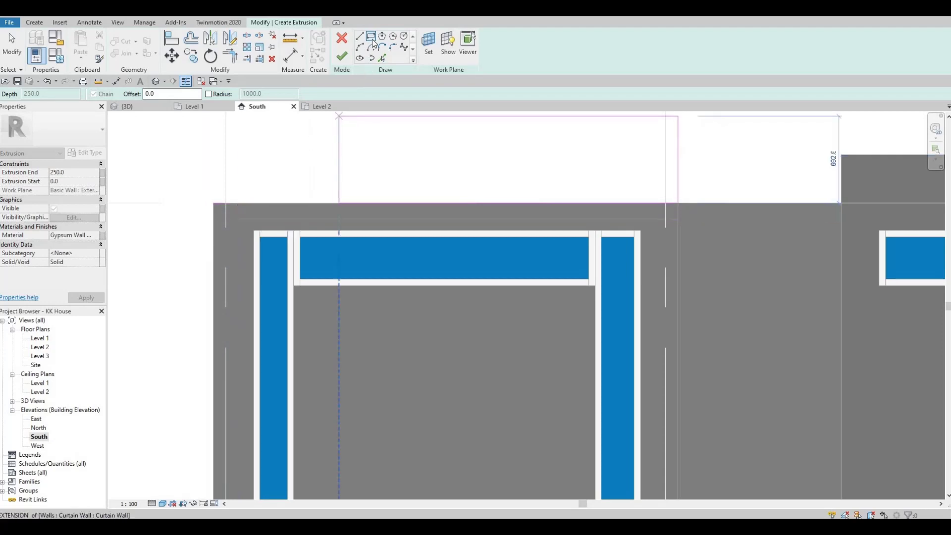
Sketch a rectangle along the outer edges of the Level 2 wall around the U-shaped window group, 3400 mm high.
click(374, 37)
scroll(694, 144, down, 1)
middle_drag(694, 118, 462, 144)
scroll(298, 192, down, 1)
middle_drag(299, 192, 454, 173)
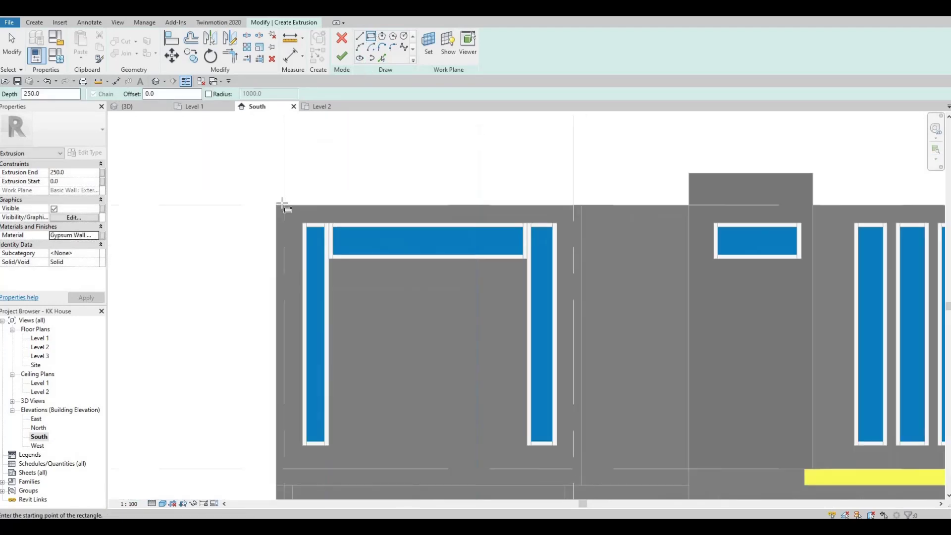
click(277, 206)
middle_drag(587, 418, 593, 331)
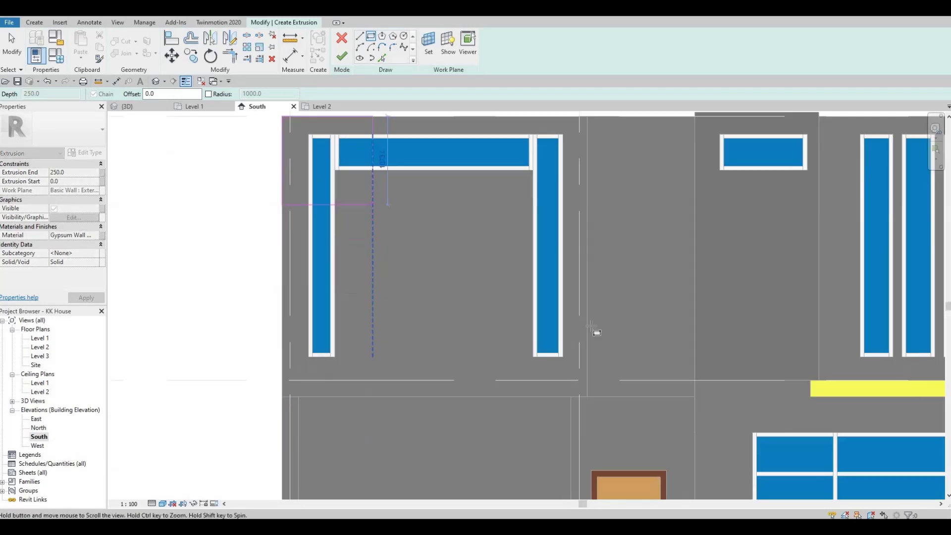
scroll(583, 384, up, 3)
click(592, 406)
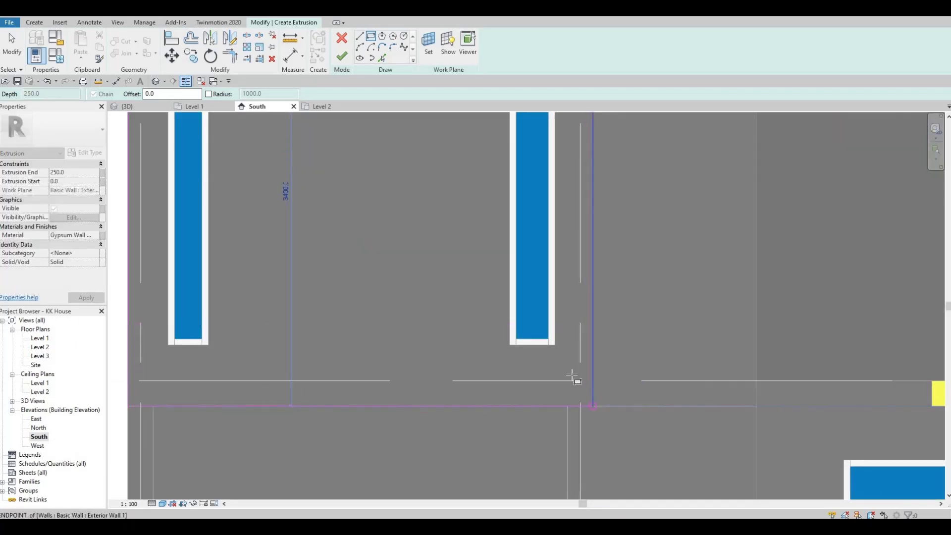
scroll(565, 365, down, 3)
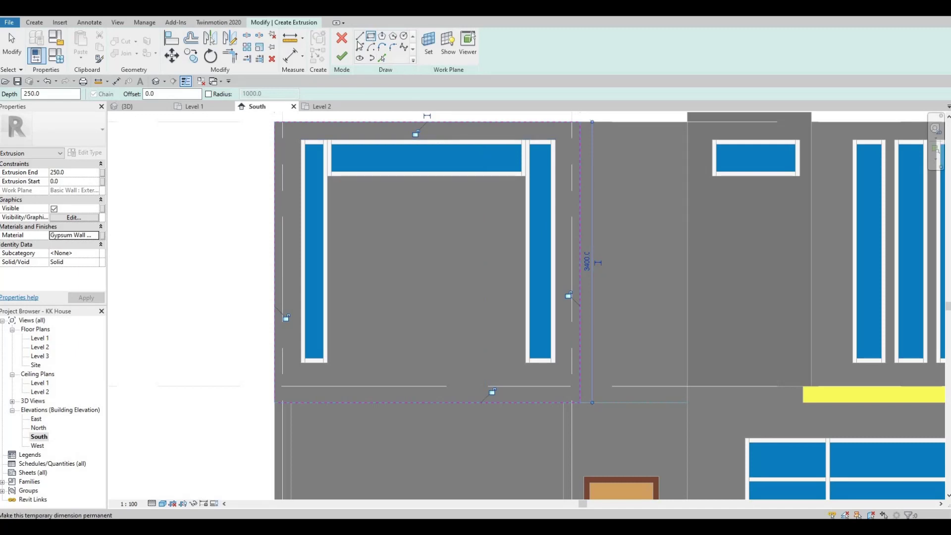
Sketch a second rectangle offset 100 mm inside the wall outline and finish the frame extrusion with a 250 mm depth.
click(169, 93)
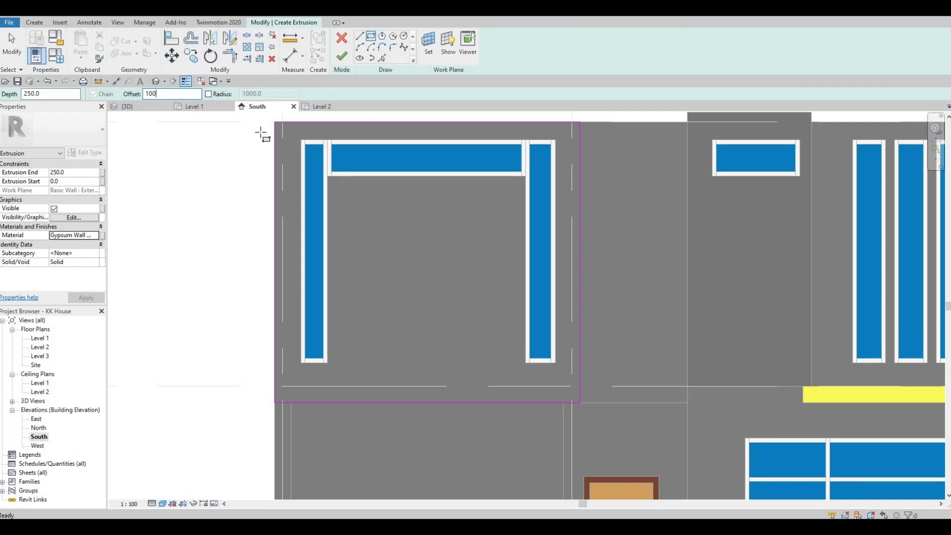
click(276, 124)
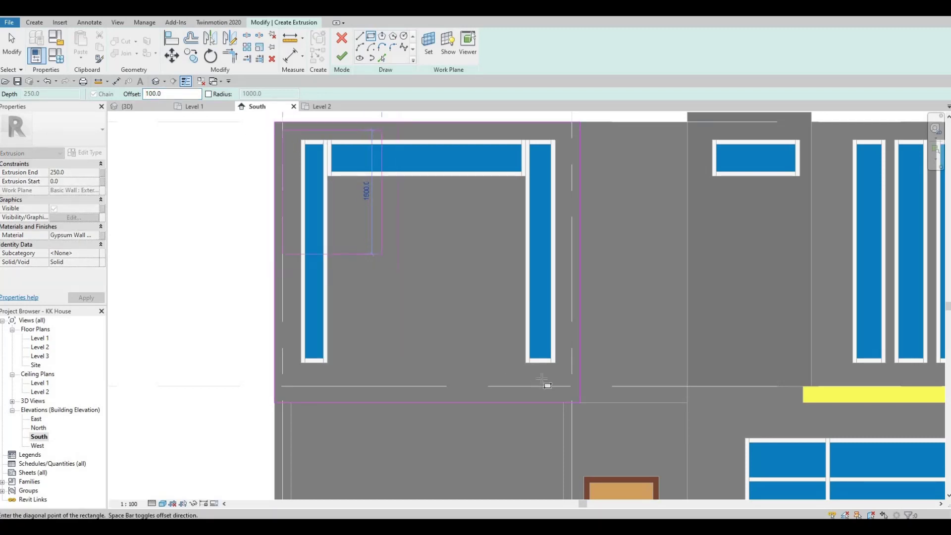
click(579, 402)
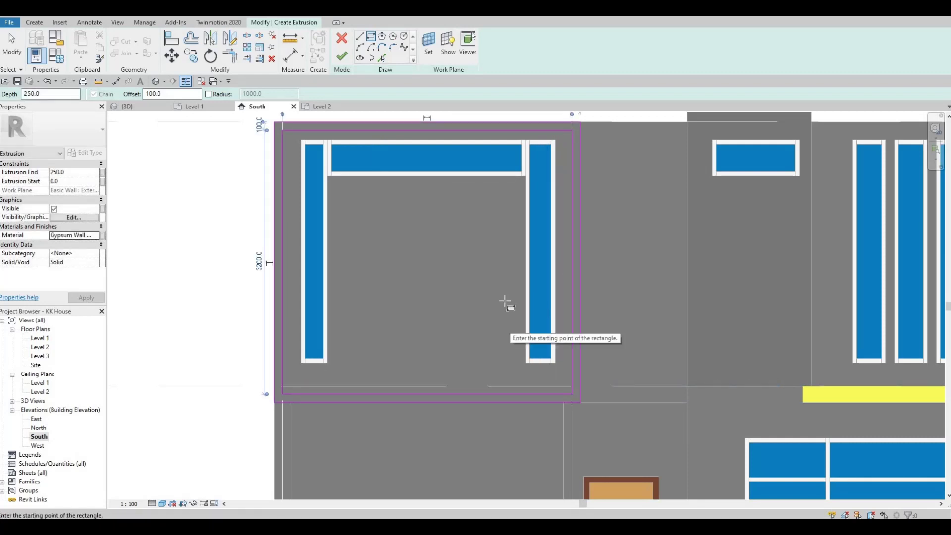
key(Escape)
middle_drag(443, 219, 440, 227)
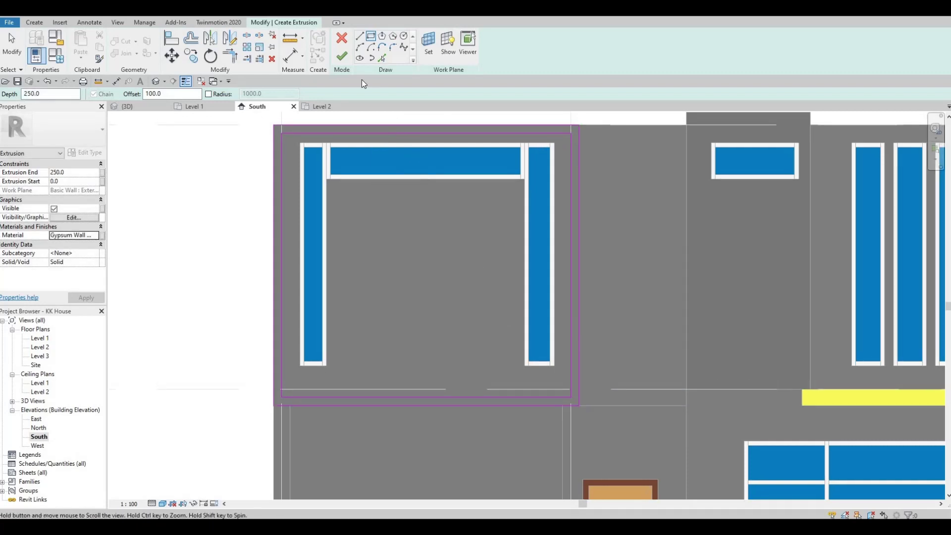
click(341, 57)
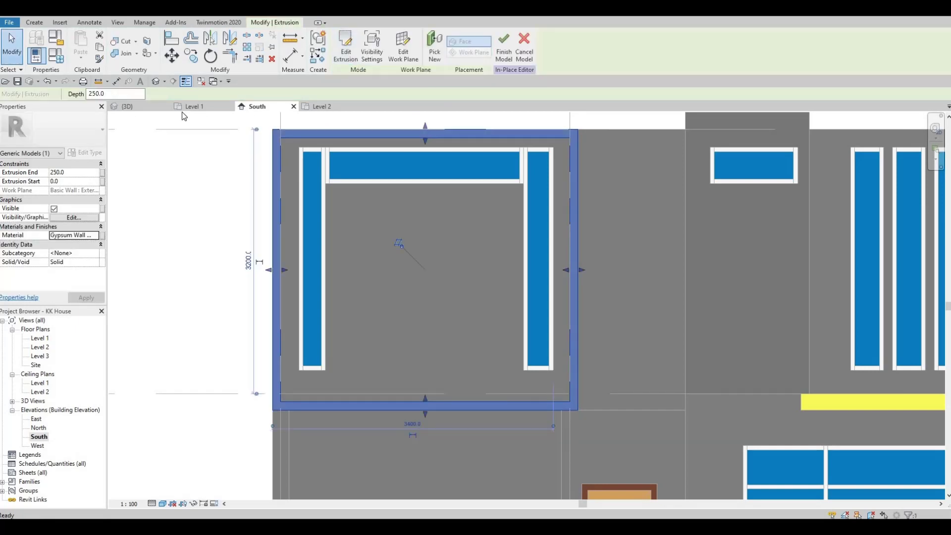
Finish the in-place frame model and stretch its front face farther out from the wall in the 3D view.
click(156, 81)
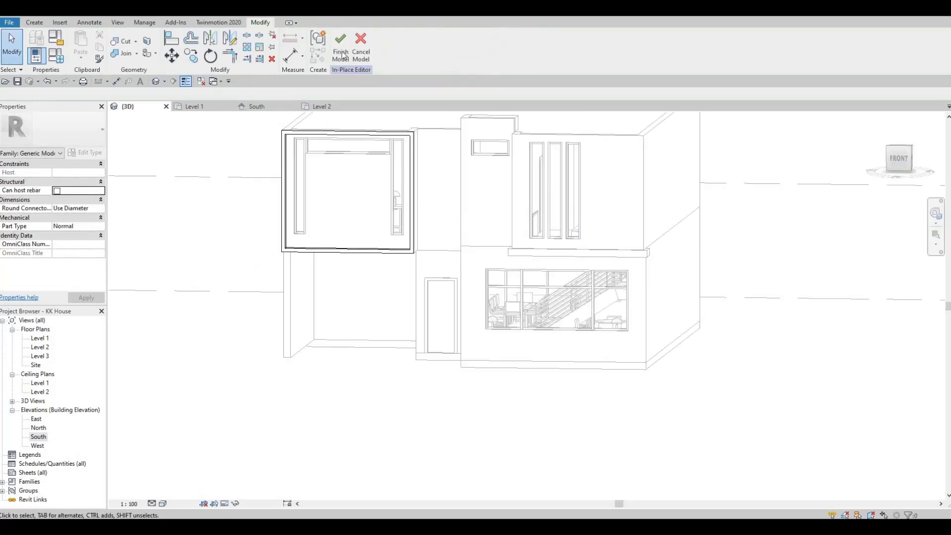
shift+middle_drag(404, 282, 485, 331)
click(434, 256)
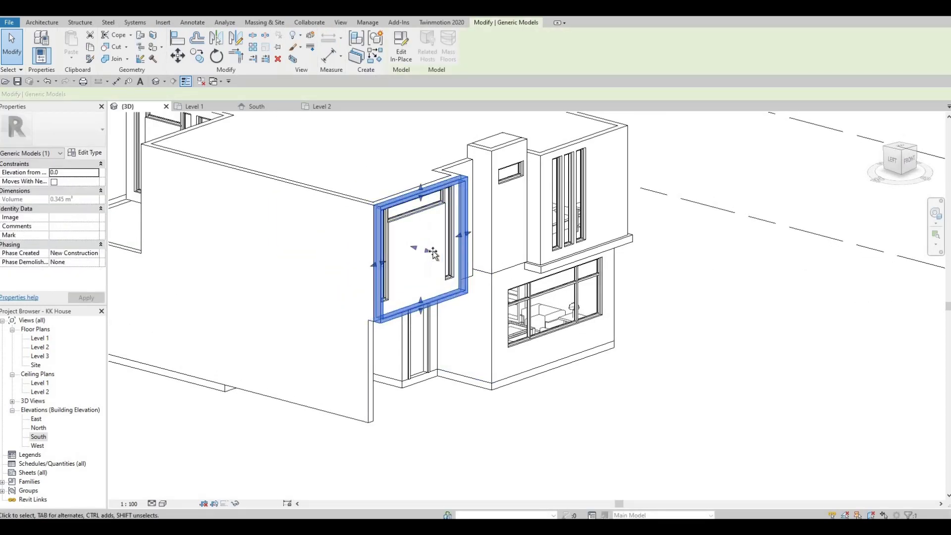
drag(439, 256, 440, 257)
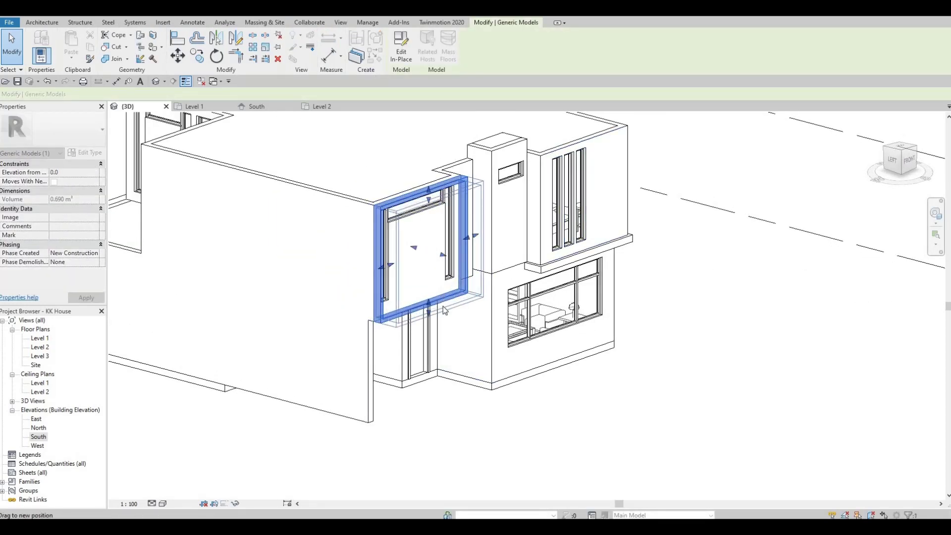
drag(443, 307, 443, 306)
click(458, 316)
Examine the projecting frame around the Level 2 windows and the whole front facade from several angles.
shift+middle_drag(383, 283, 411, 178)
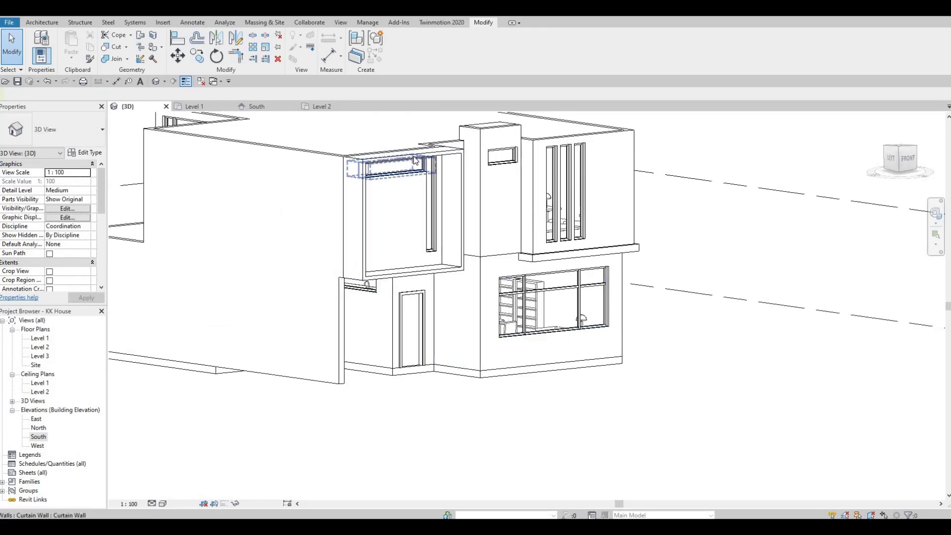
click(418, 218)
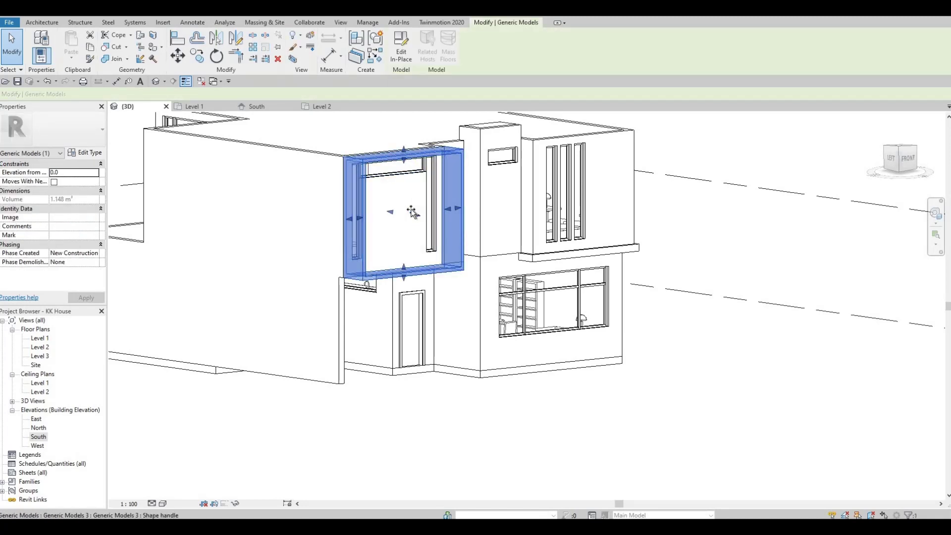
key(Escape)
shift+middle_drag(411, 212, 435, 257)
shift+middle_drag(461, 292, 453, 329)
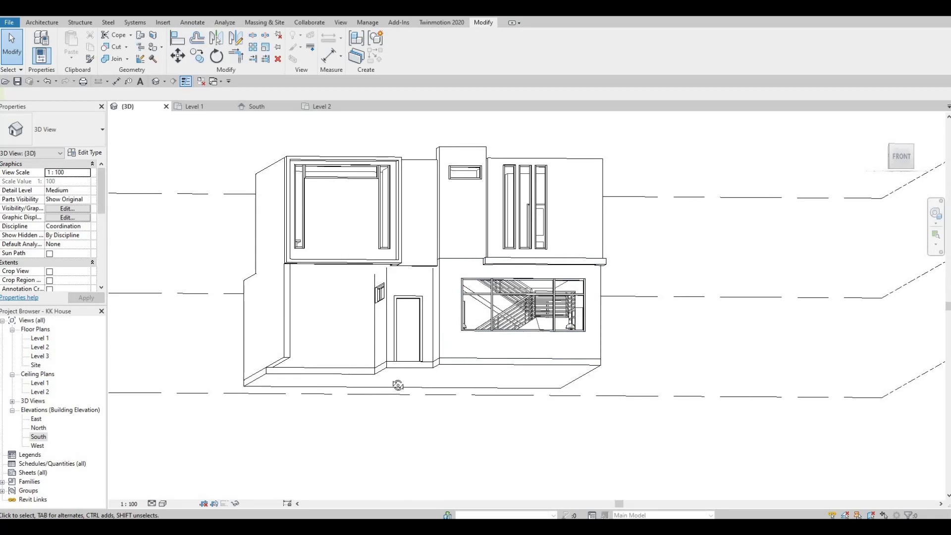
shift+middle_drag(398, 385, 443, 268)
scroll(472, 190, up, 2)
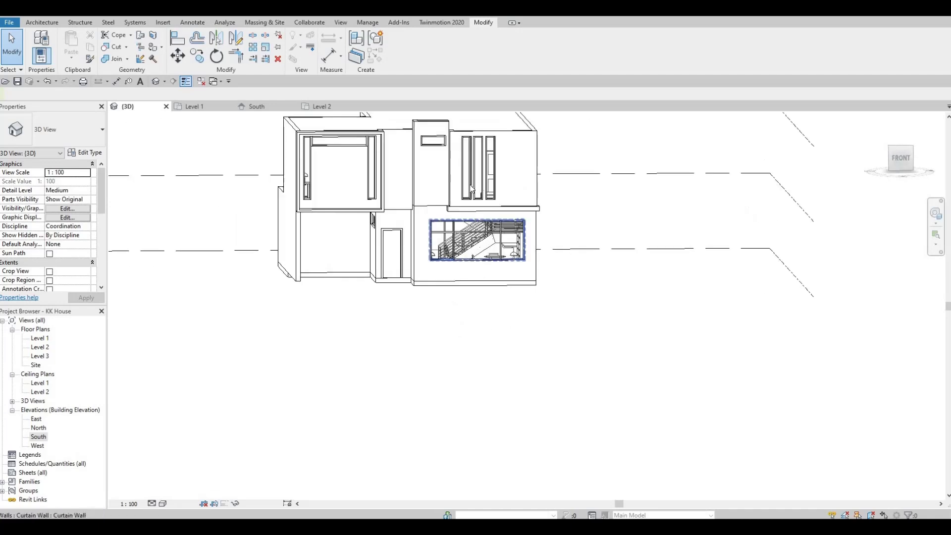
scroll(472, 190, up, 1)
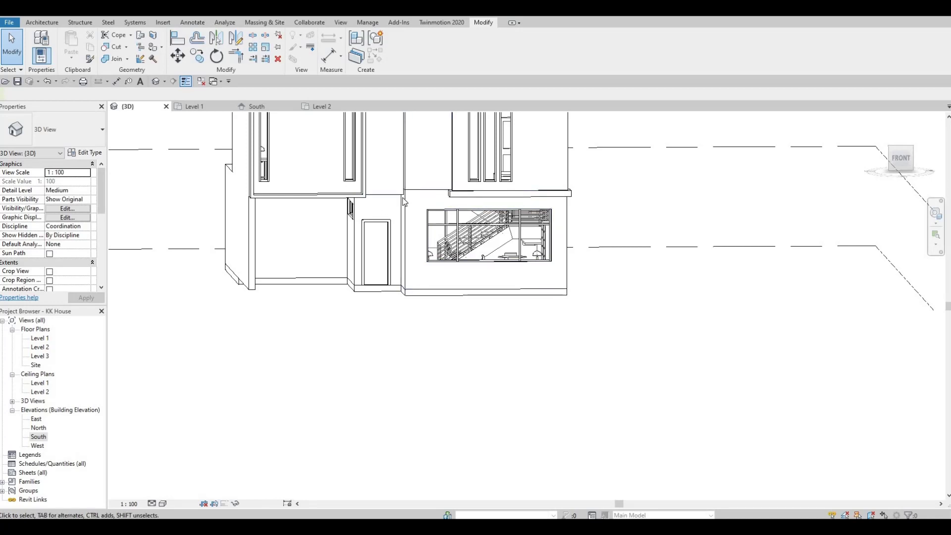
Examine the ledge above the ground-floor window and the lower front facade from several angles in the 3D view.
shift+middle_drag(452, 199, 457, 194)
click(459, 181)
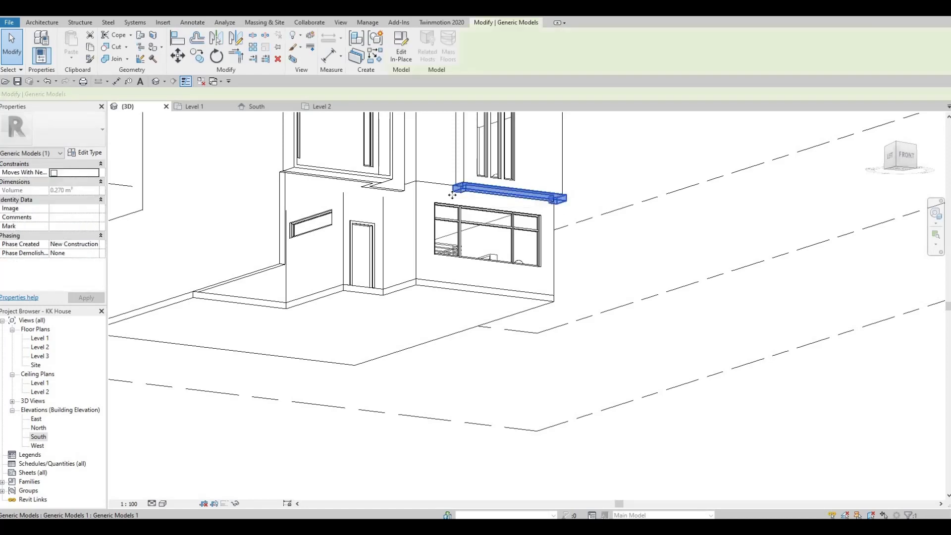
scroll(443, 198, up, 5)
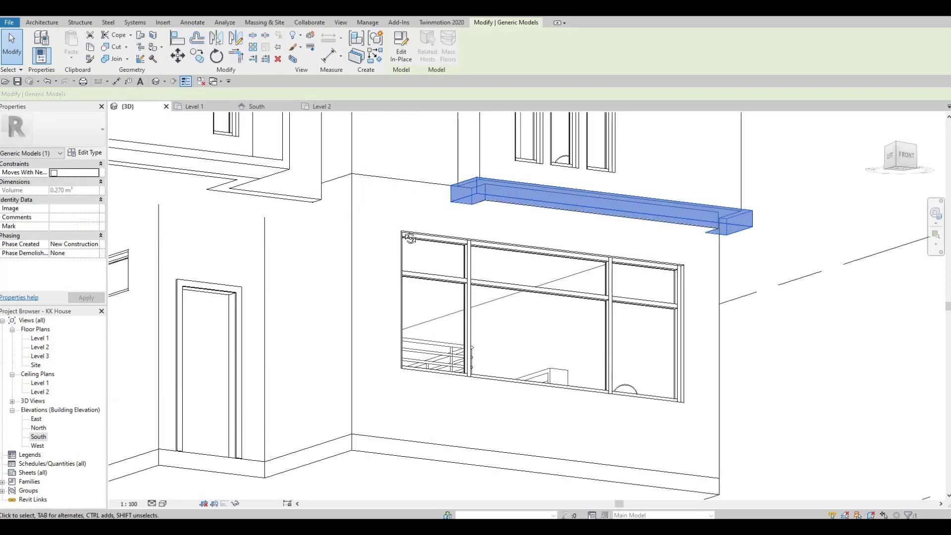
shift+middle_drag(401, 253, 376, 310)
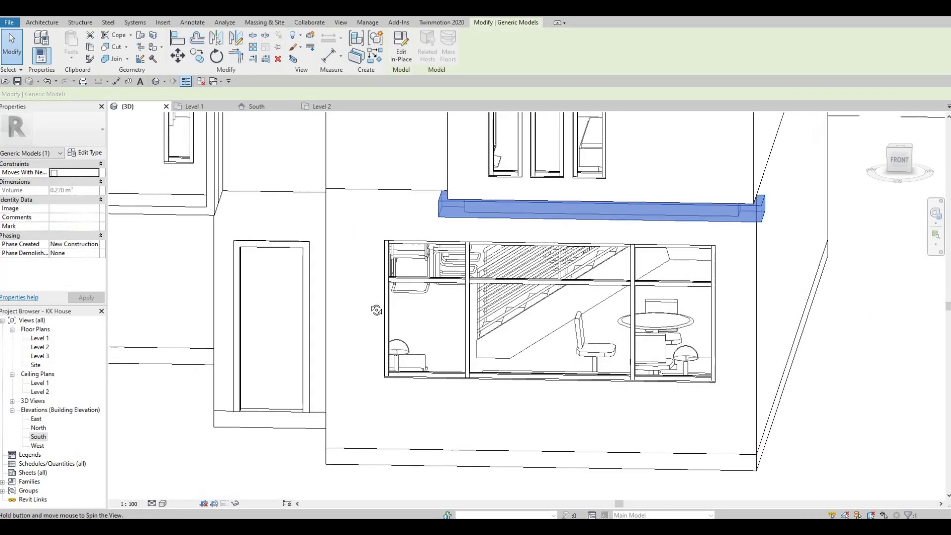
mouse_move(464, 254)
shift+middle_down()
mouse_move(468, 231)
mouse_move(455, 241)
shift+middle_up()
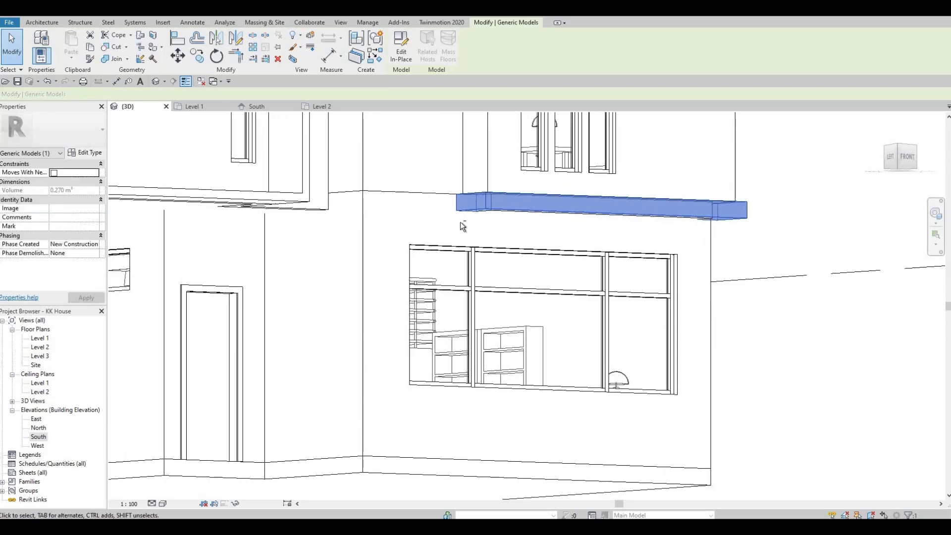
click(378, 285)
key(ctrl+z)
key(ctrl+z)
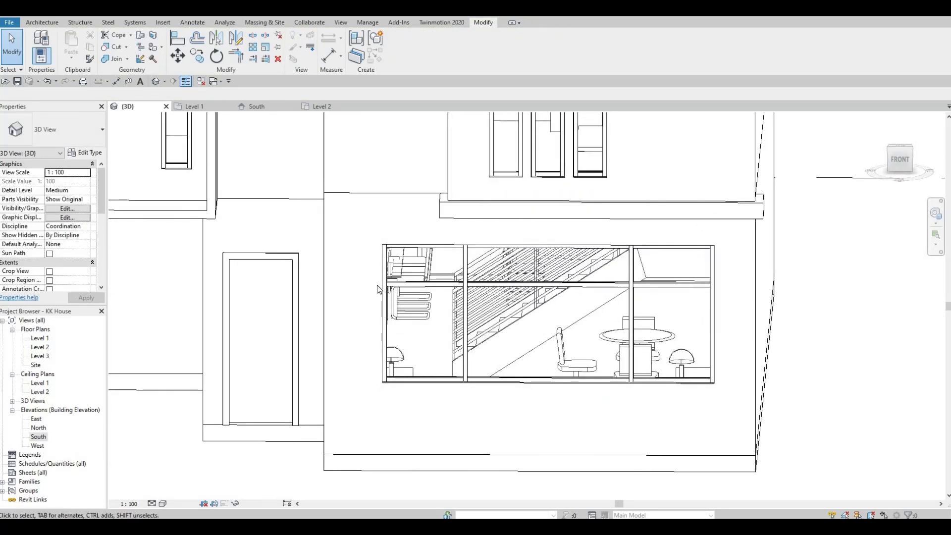
scroll(347, 290, down, 2)
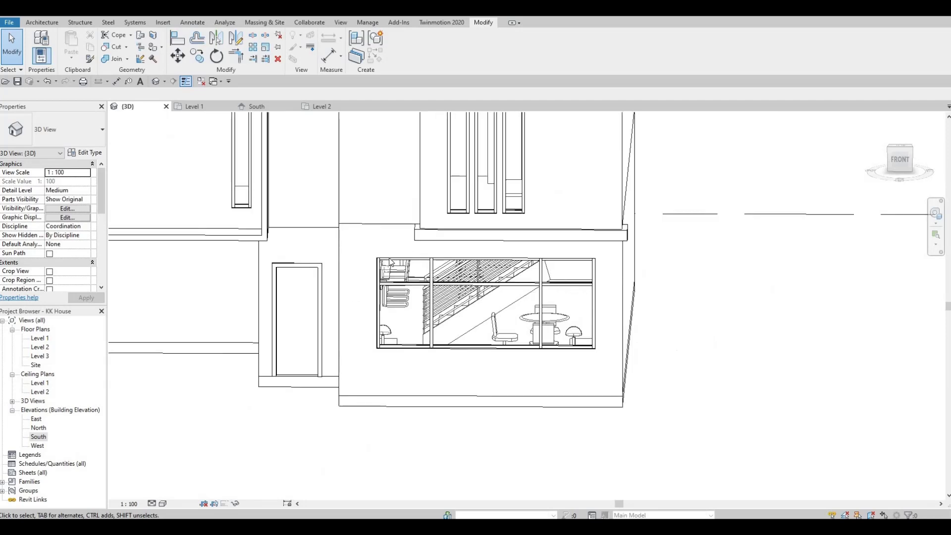
middle_drag(306, 317, 428, 155)
scroll(363, 280, down, 2)
shift+middle_drag(397, 228, 318, 180)
scroll(395, 237, down, 3)
scroll(319, 180, up, 2)
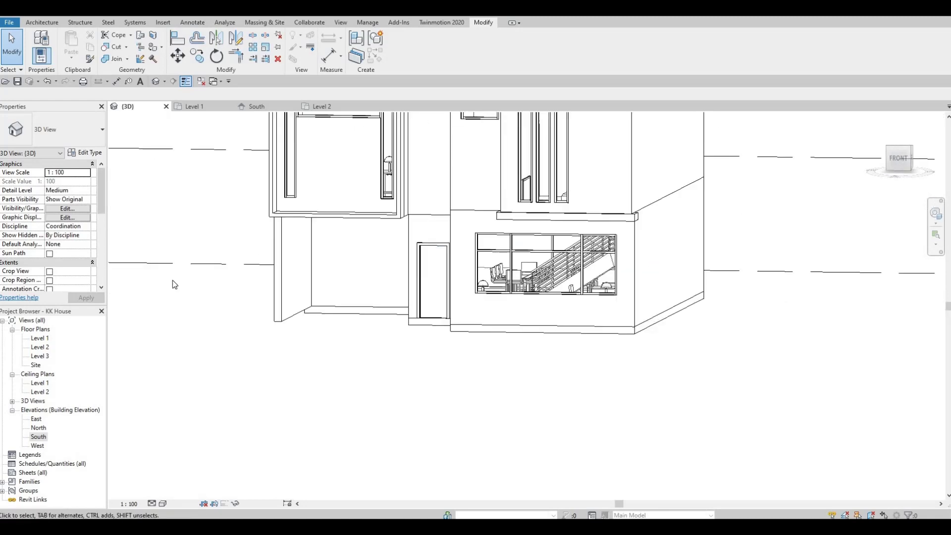
Open the South elevation and set its visual style to Hidden Line.
double_click(37, 437)
scroll(307, 242, up, 2)
scroll(298, 197, down, 2)
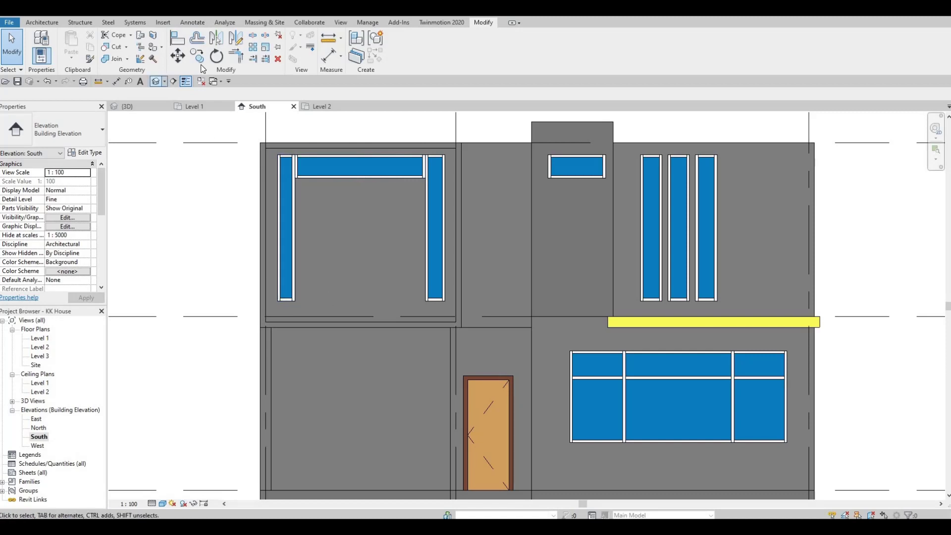
click(162, 503)
click(191, 452)
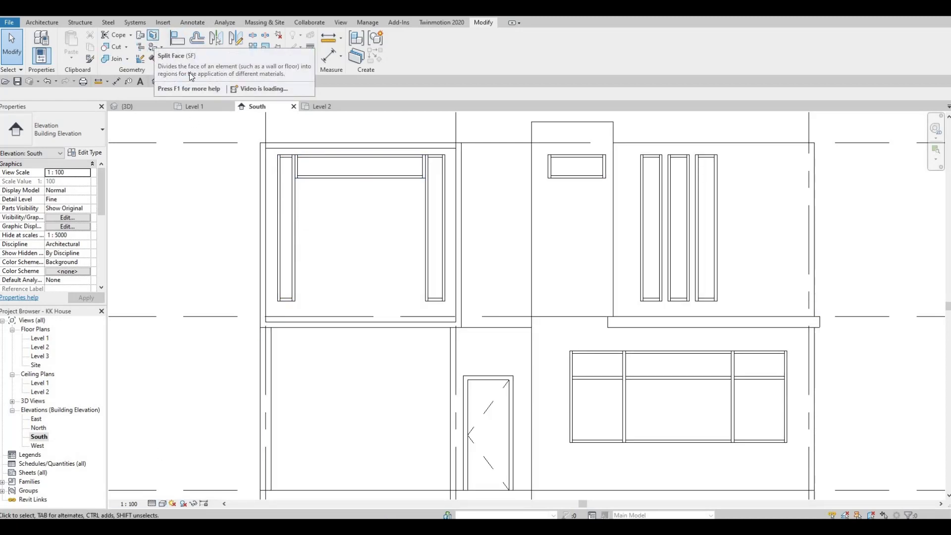
Split the Level 2 wall face with a rectangle filling the area enclosed by the U-shaped window group, down to the side windows' lower edge.
key(s)
key(f)
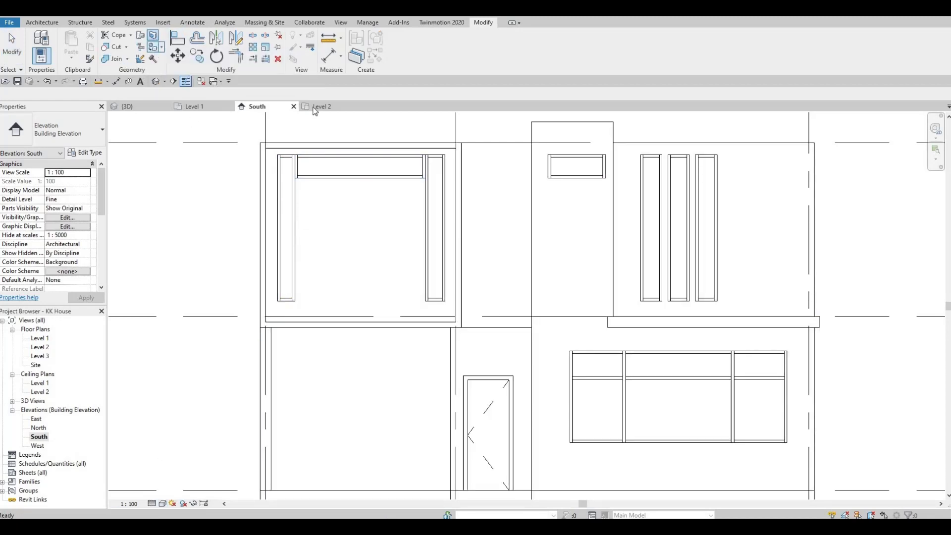
click(308, 190)
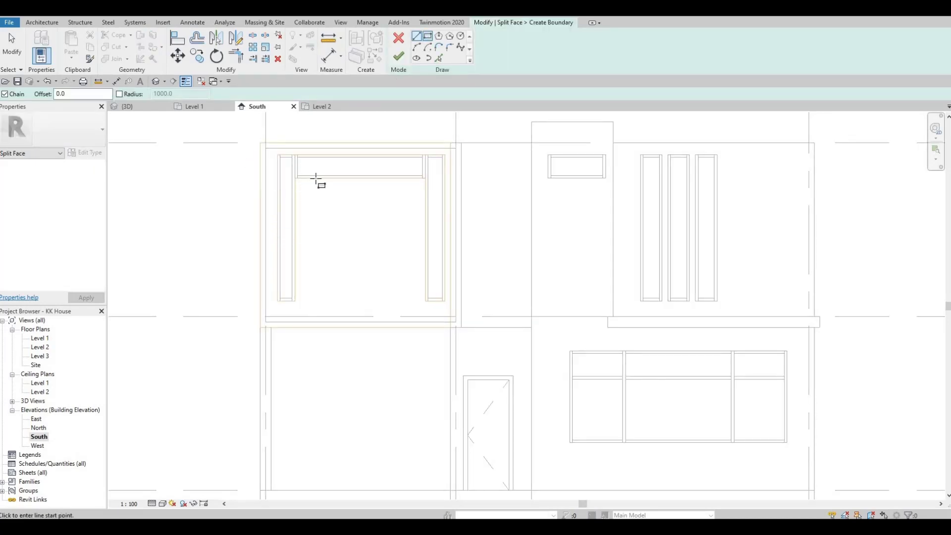
scroll(278, 177, up, 4)
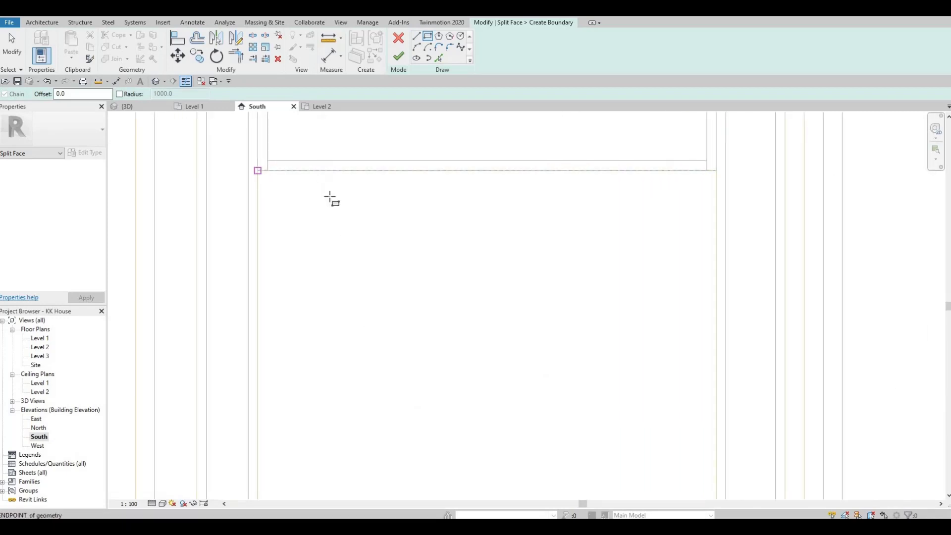
click(258, 170)
scroll(494, 335, down, 3)
middle_drag(524, 440, 435, 301)
click(531, 352)
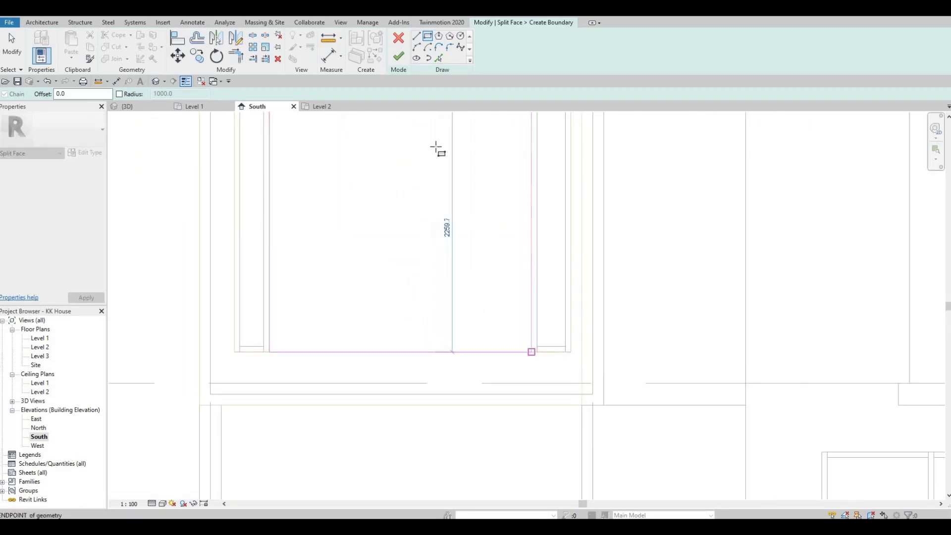
click(398, 58)
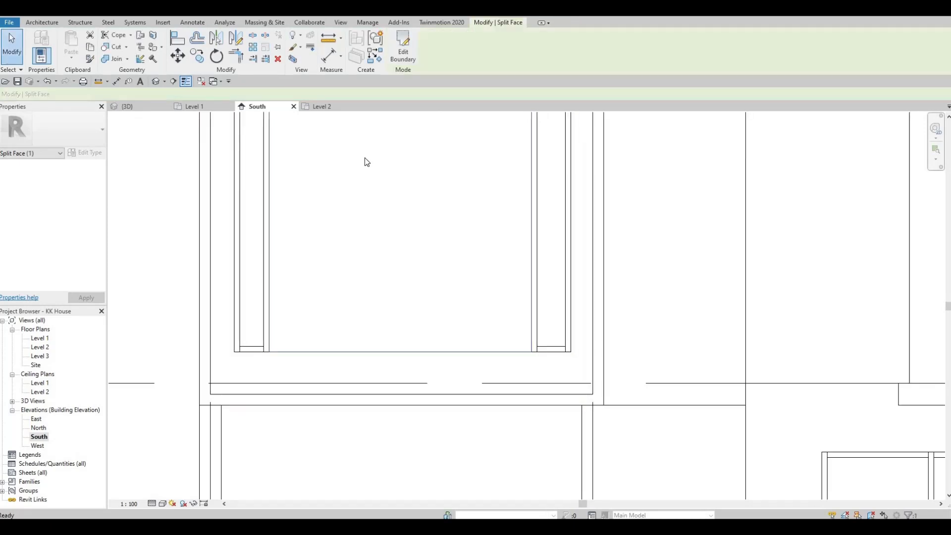
Paint the split wall region inside the U-shaped window group with the Brick, Soldier Course material.
scroll(364, 205, down, 3)
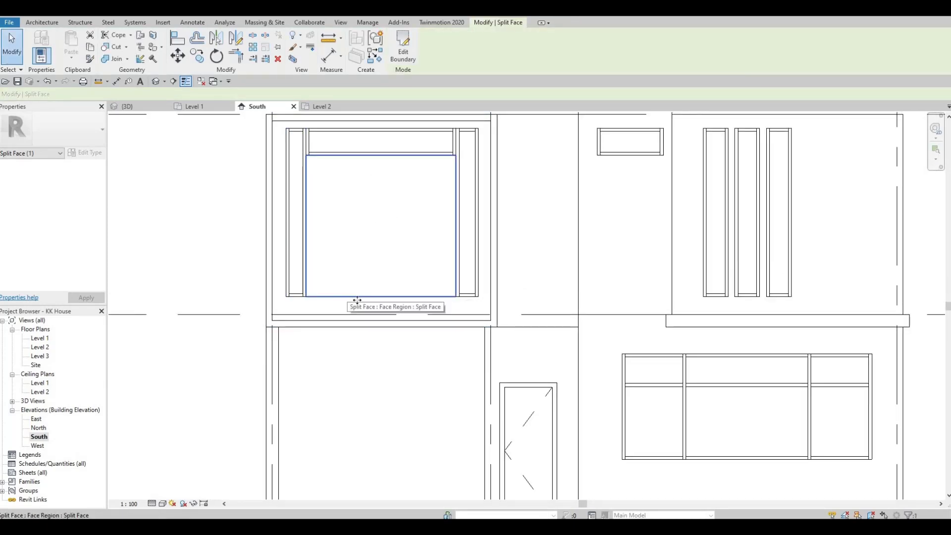
click(154, 48)
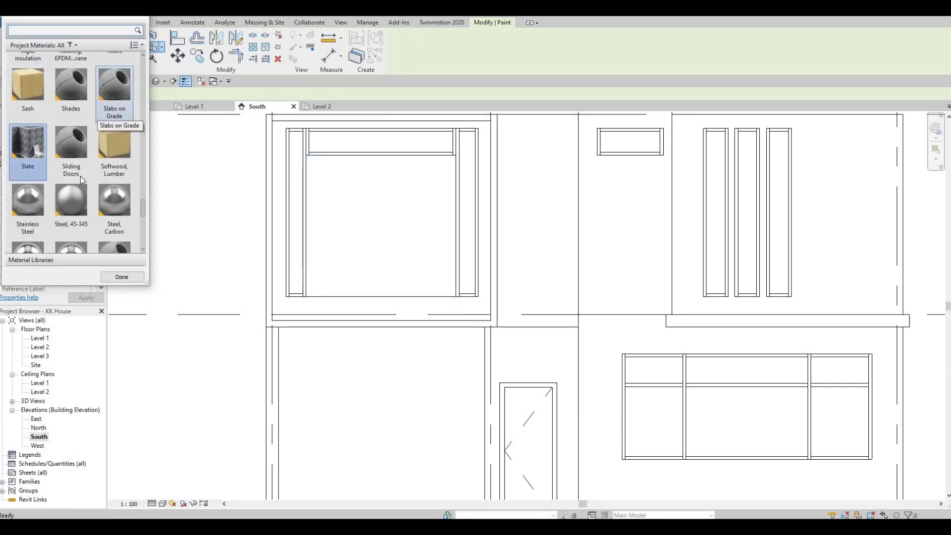
scroll(80, 178, down, 5)
scroll(82, 186, up, 8)
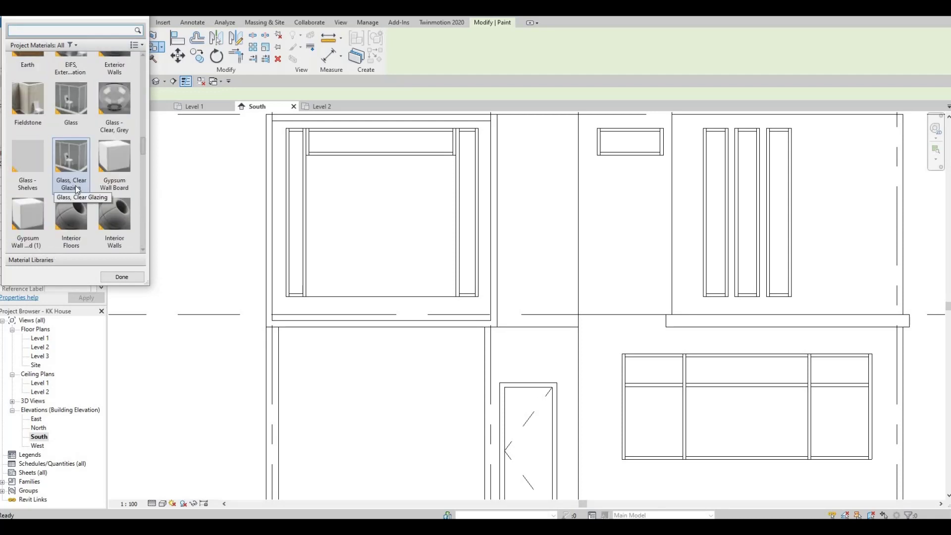
scroll(76, 186, up, 3)
scroll(101, 200, up, 5)
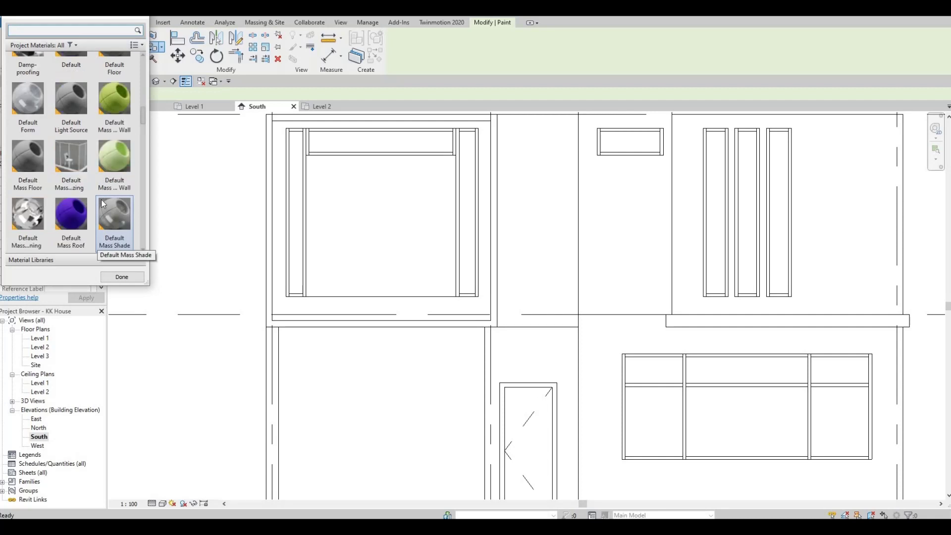
scroll(92, 198, up, 3)
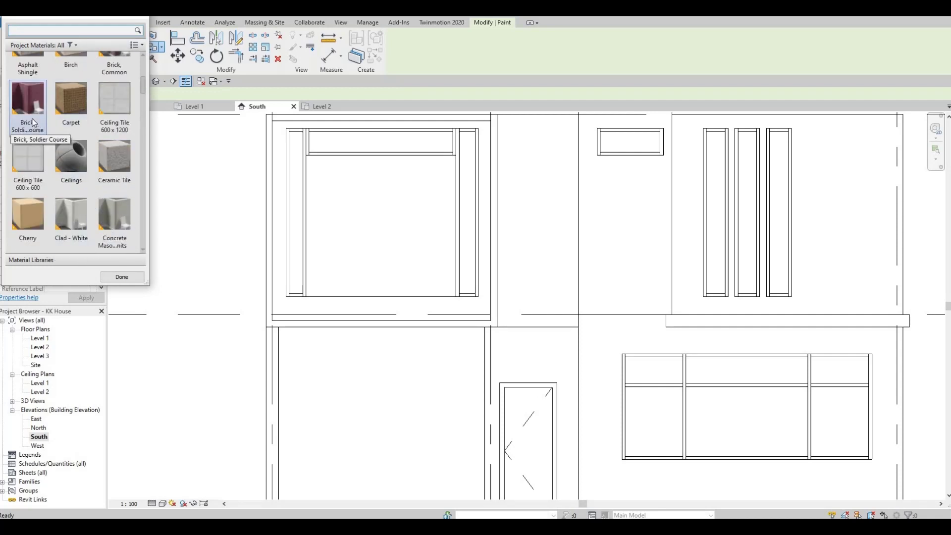
click(390, 254)
scroll(217, 124, down, 2)
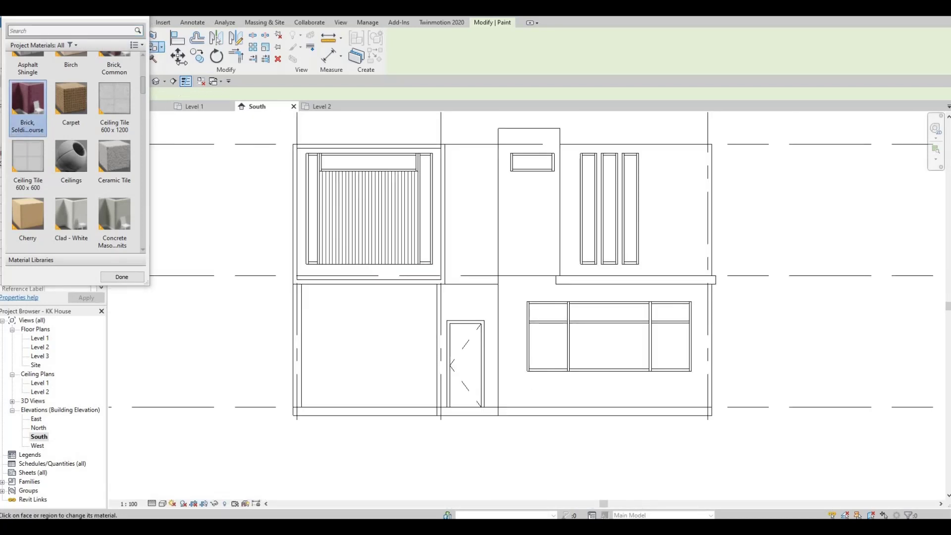
click(121, 277)
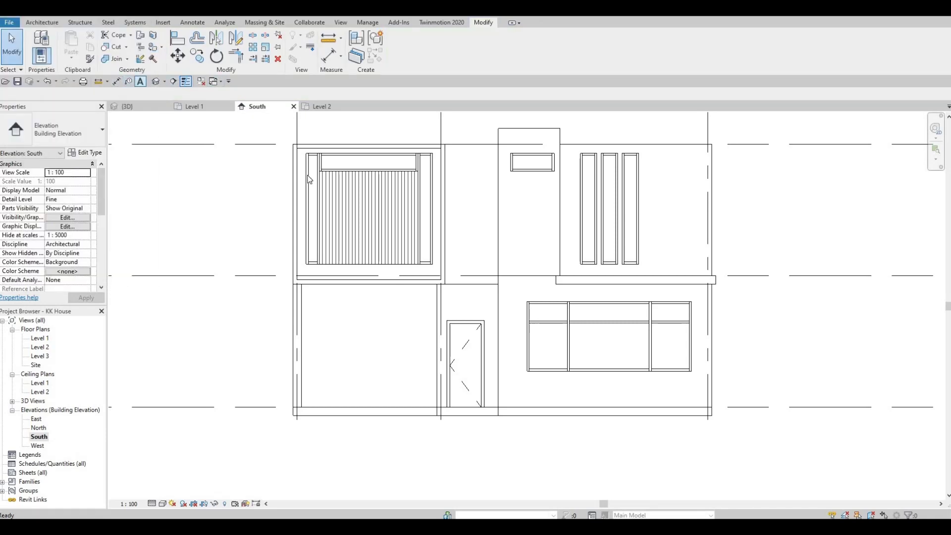
Examine the painted wall region and the whole front facade in the 3D view.
shift+middle_drag(310, 201, 364, 230)
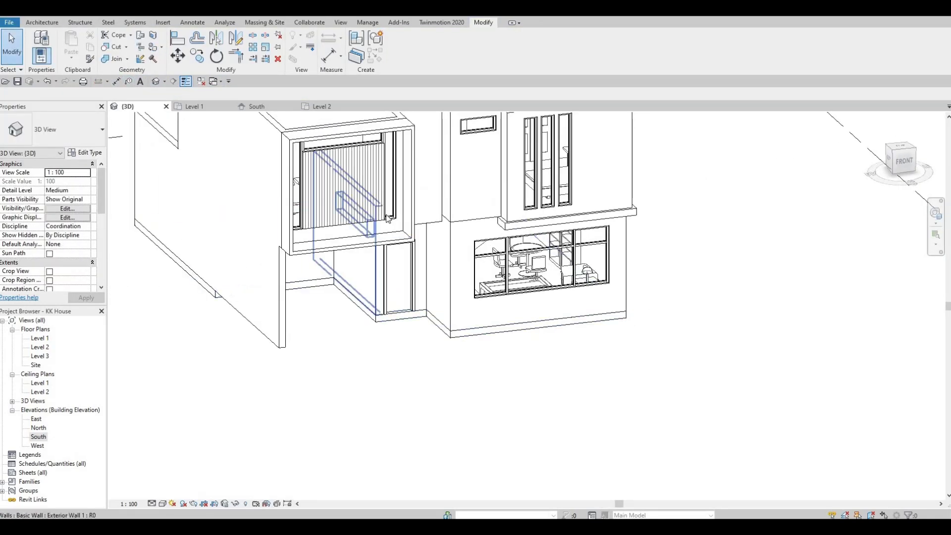
middle_drag(402, 284, 355, 287)
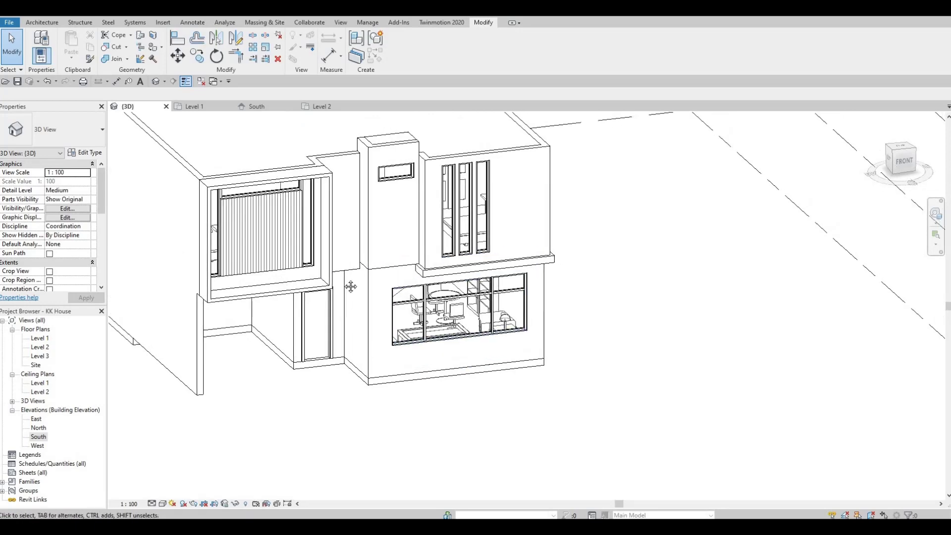
middle_drag(360, 326, 361, 282)
middle_drag(285, 207, 289, 267)
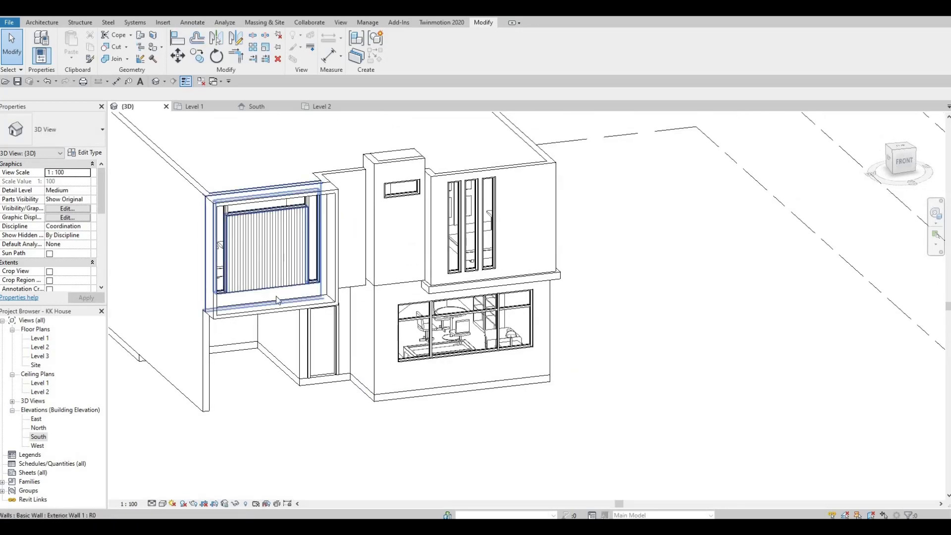
shift+middle_drag(365, 340, 398, 403)
middle_drag(344, 326, 440, 350)
scroll(410, 347, down, 1)
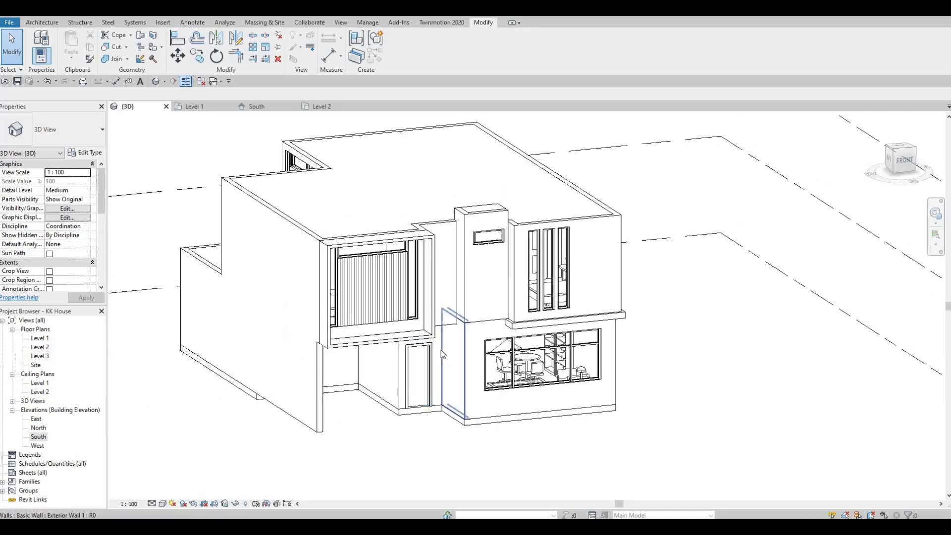